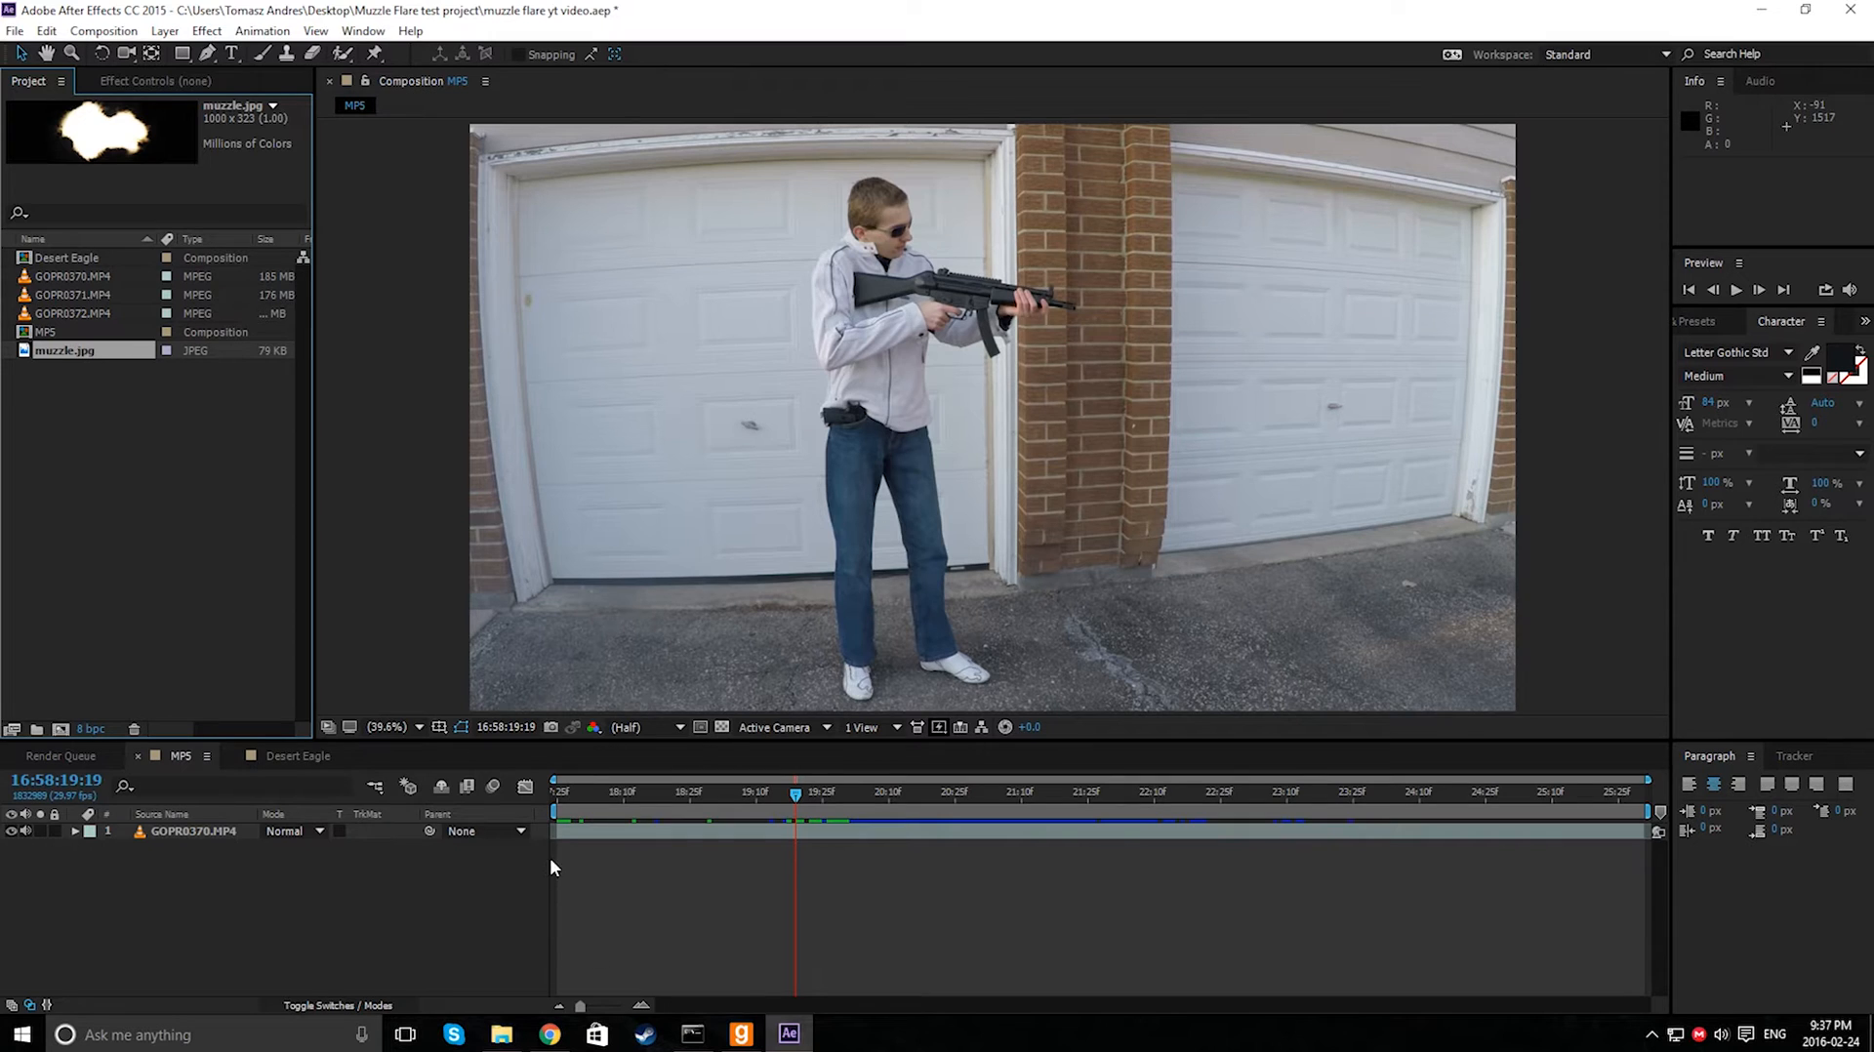
- Switch to Chrome and examine the muzzle flash image results and the Muzzle-Flash-Screenshot.jpg preview
left_click(550, 1045)
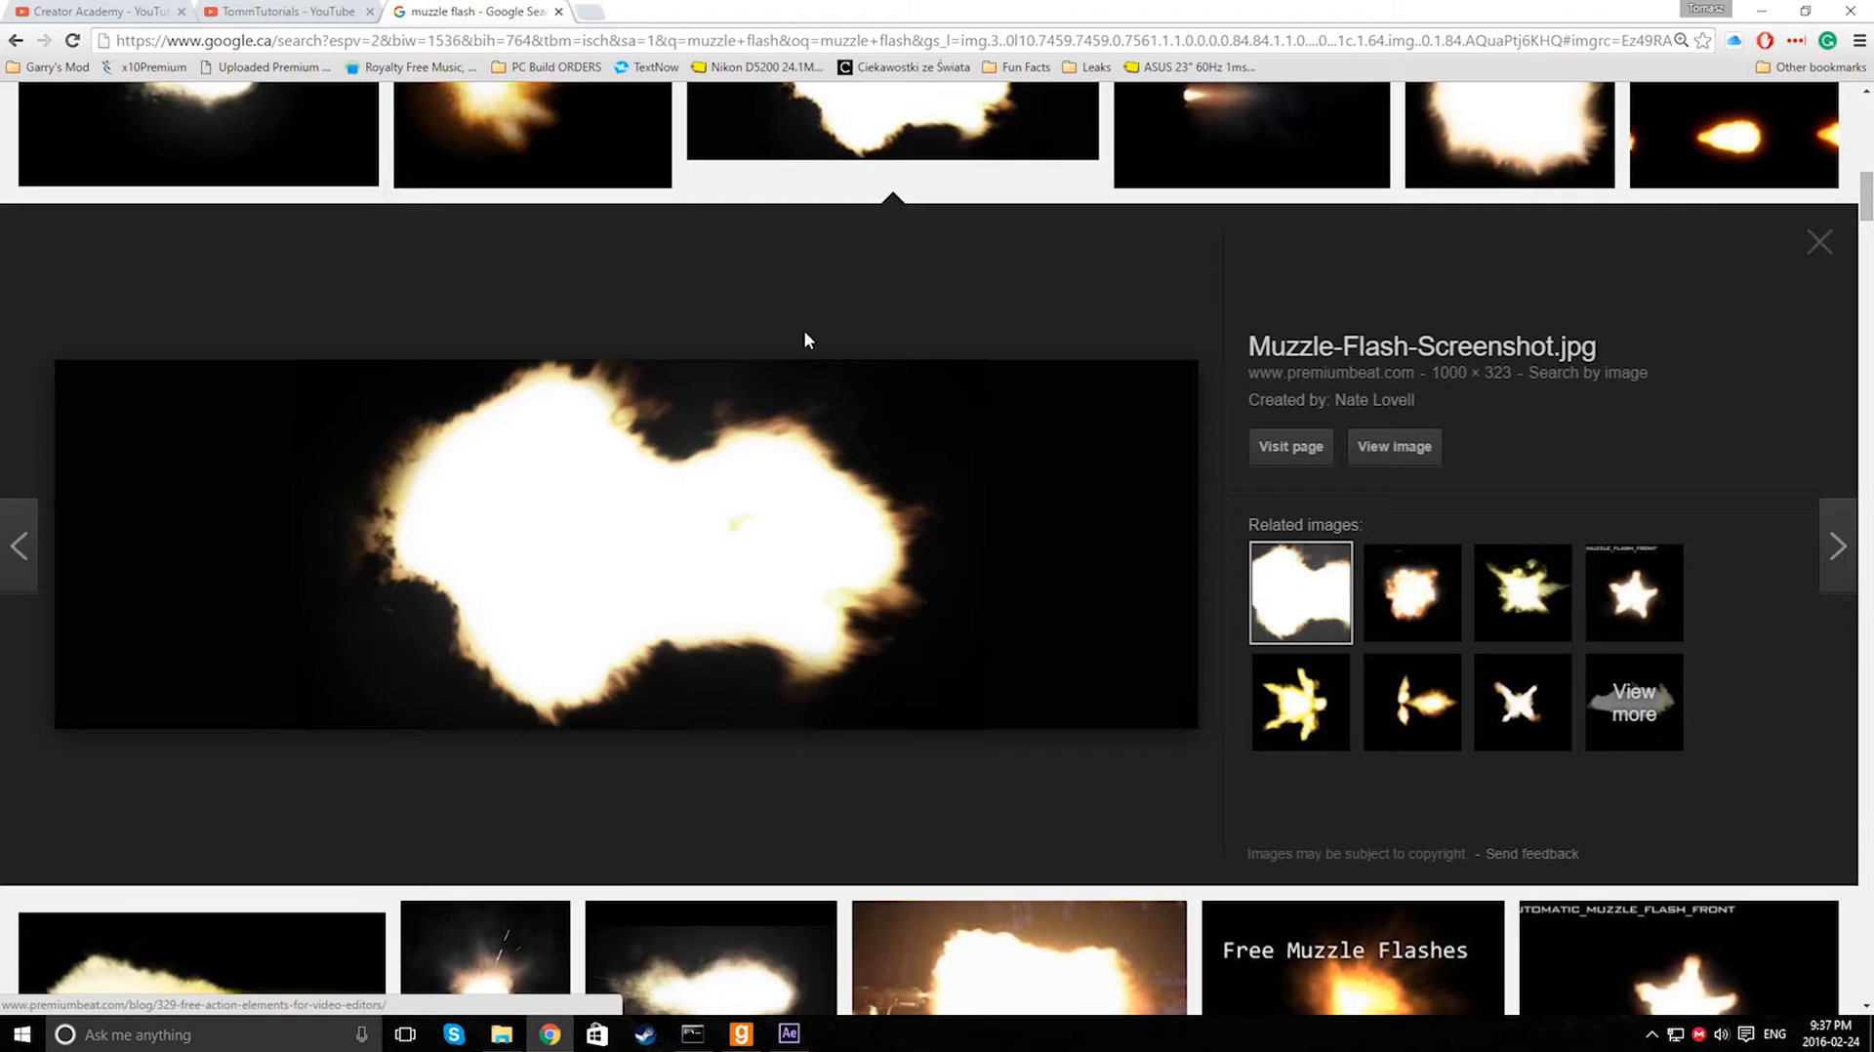
left_click_drag(1866, 197, 1867, 120)
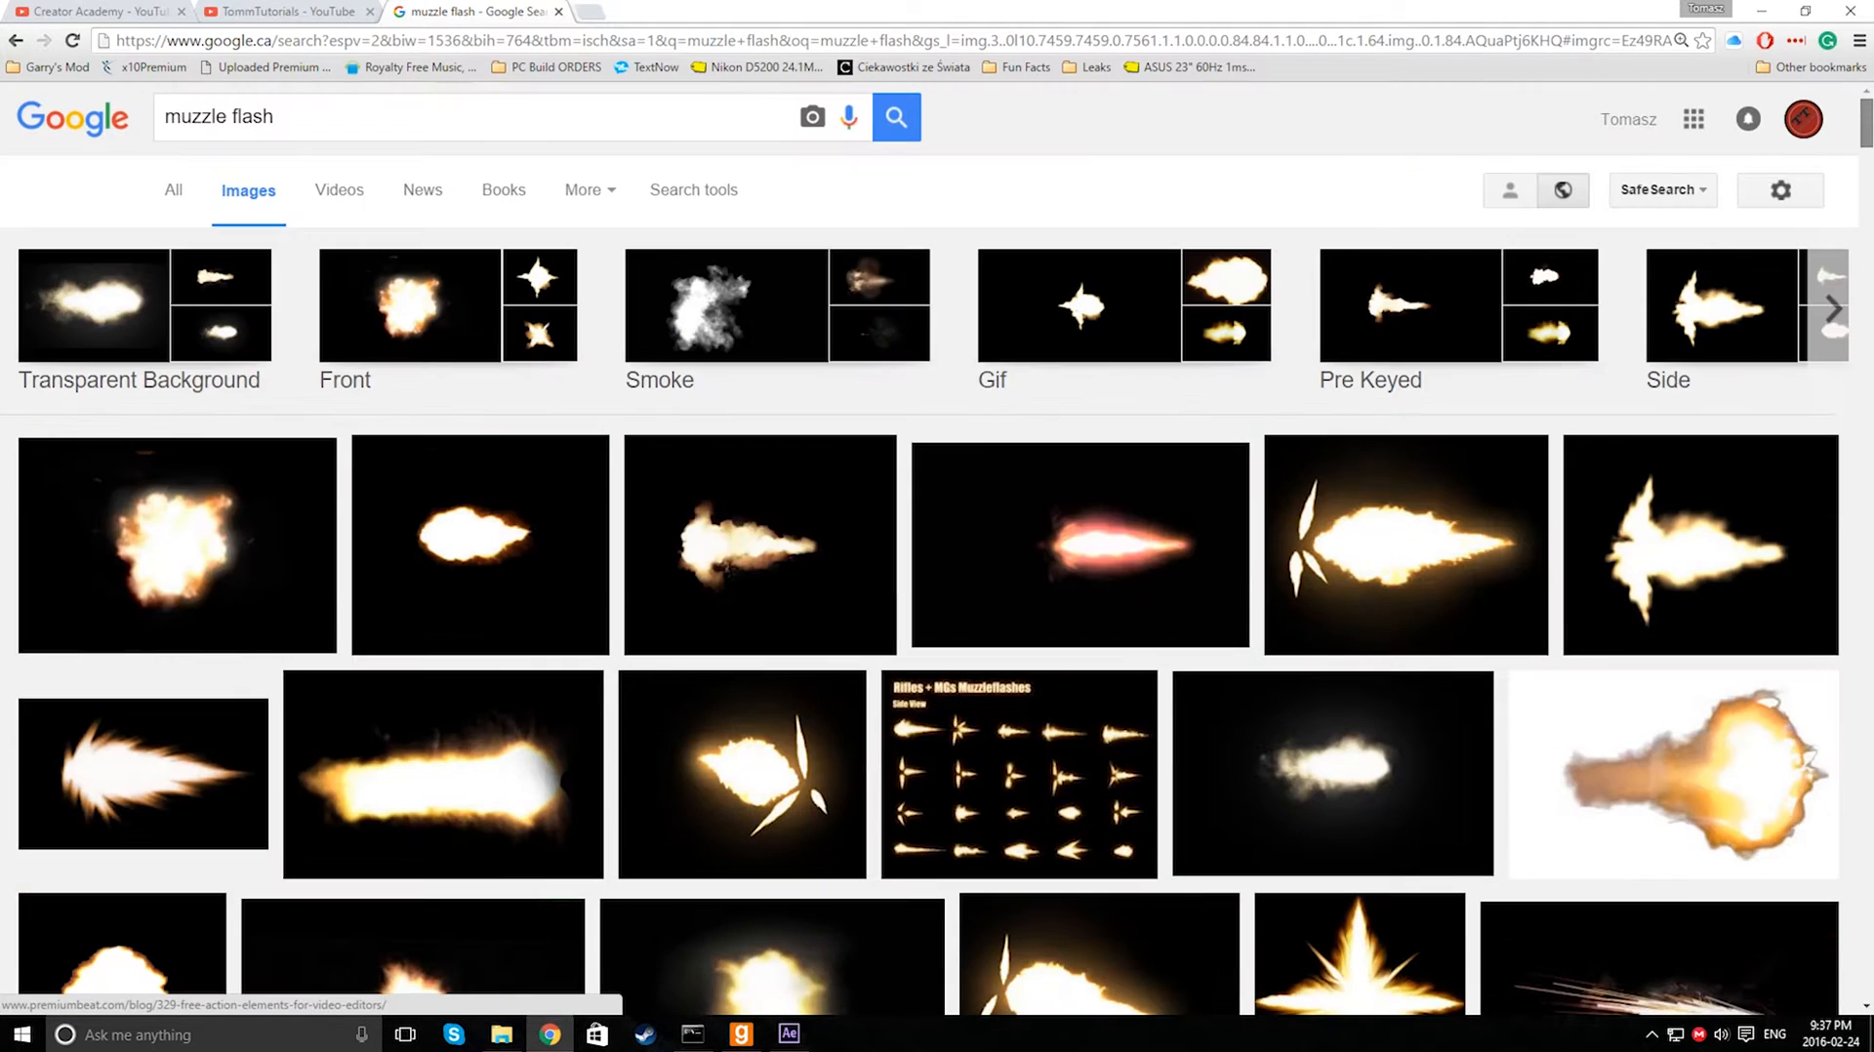
double_click(252, 119)
left_click(1142, 164)
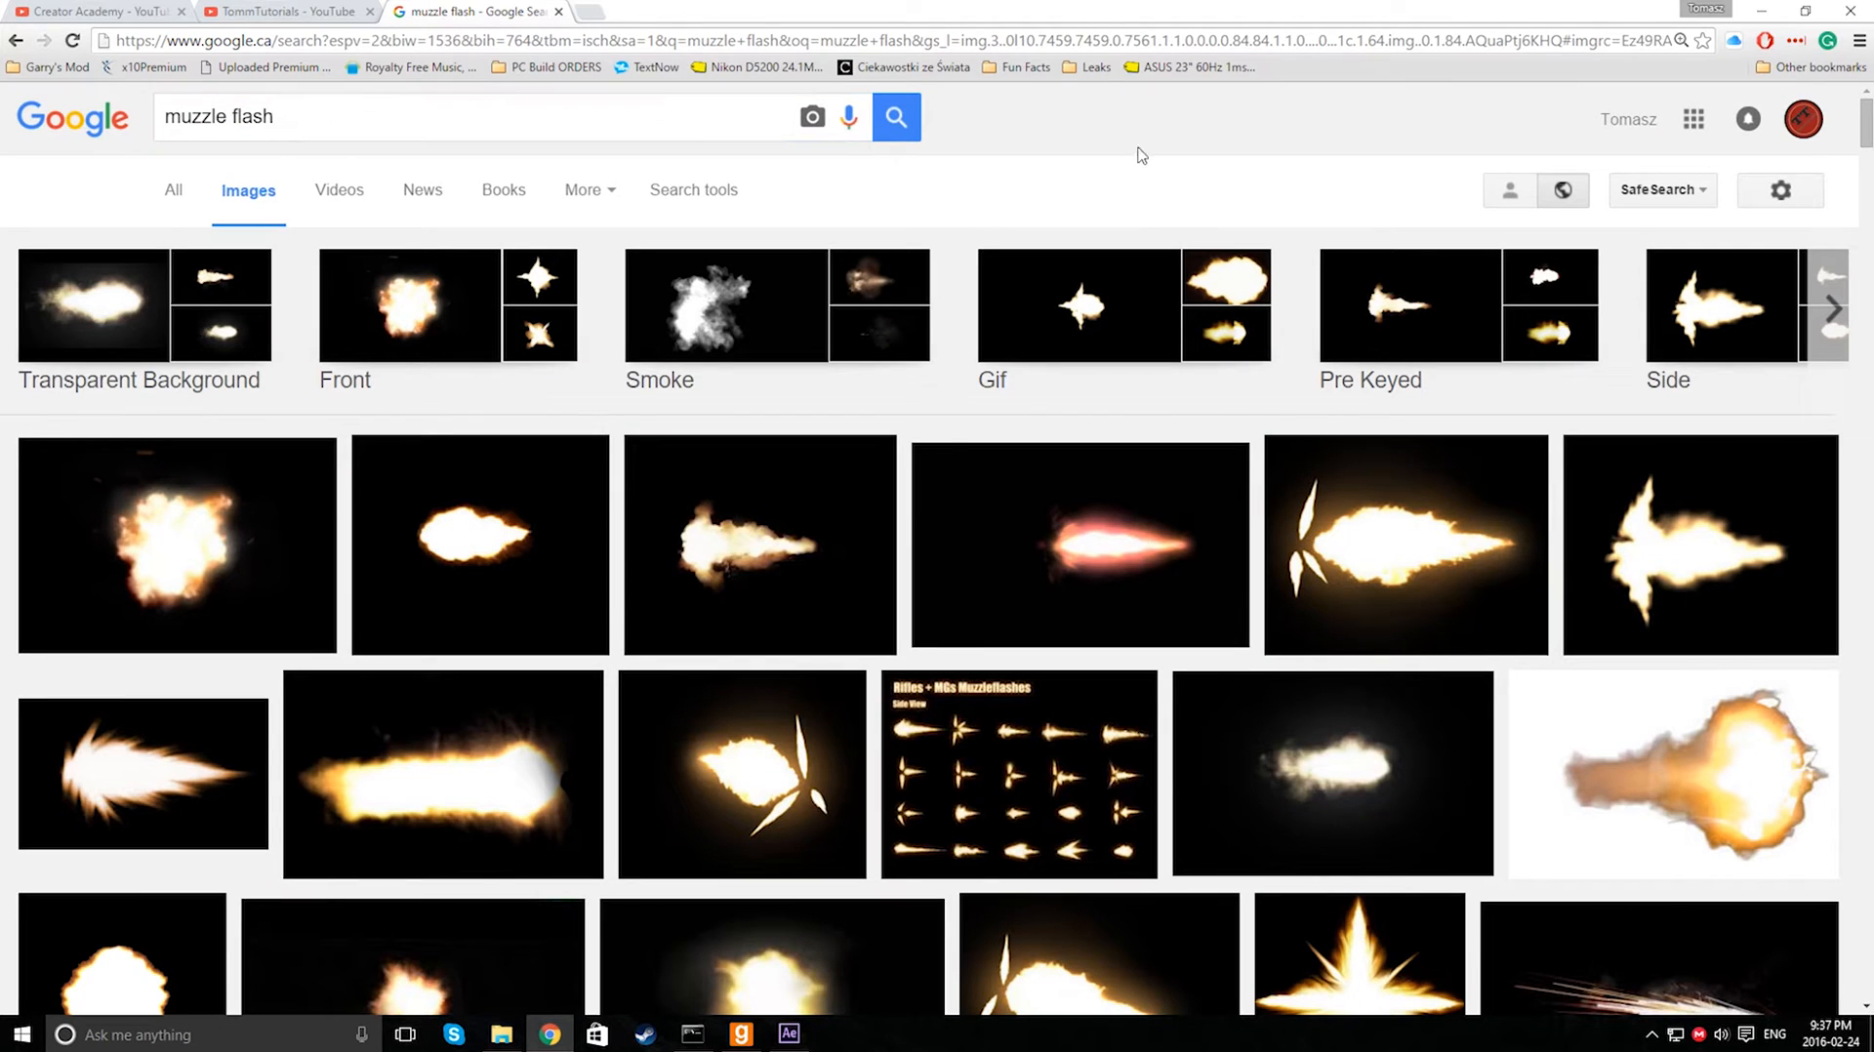
left_click_drag(1868, 109, 1868, 181)
right_click(612, 501)
left_click(835, 332)
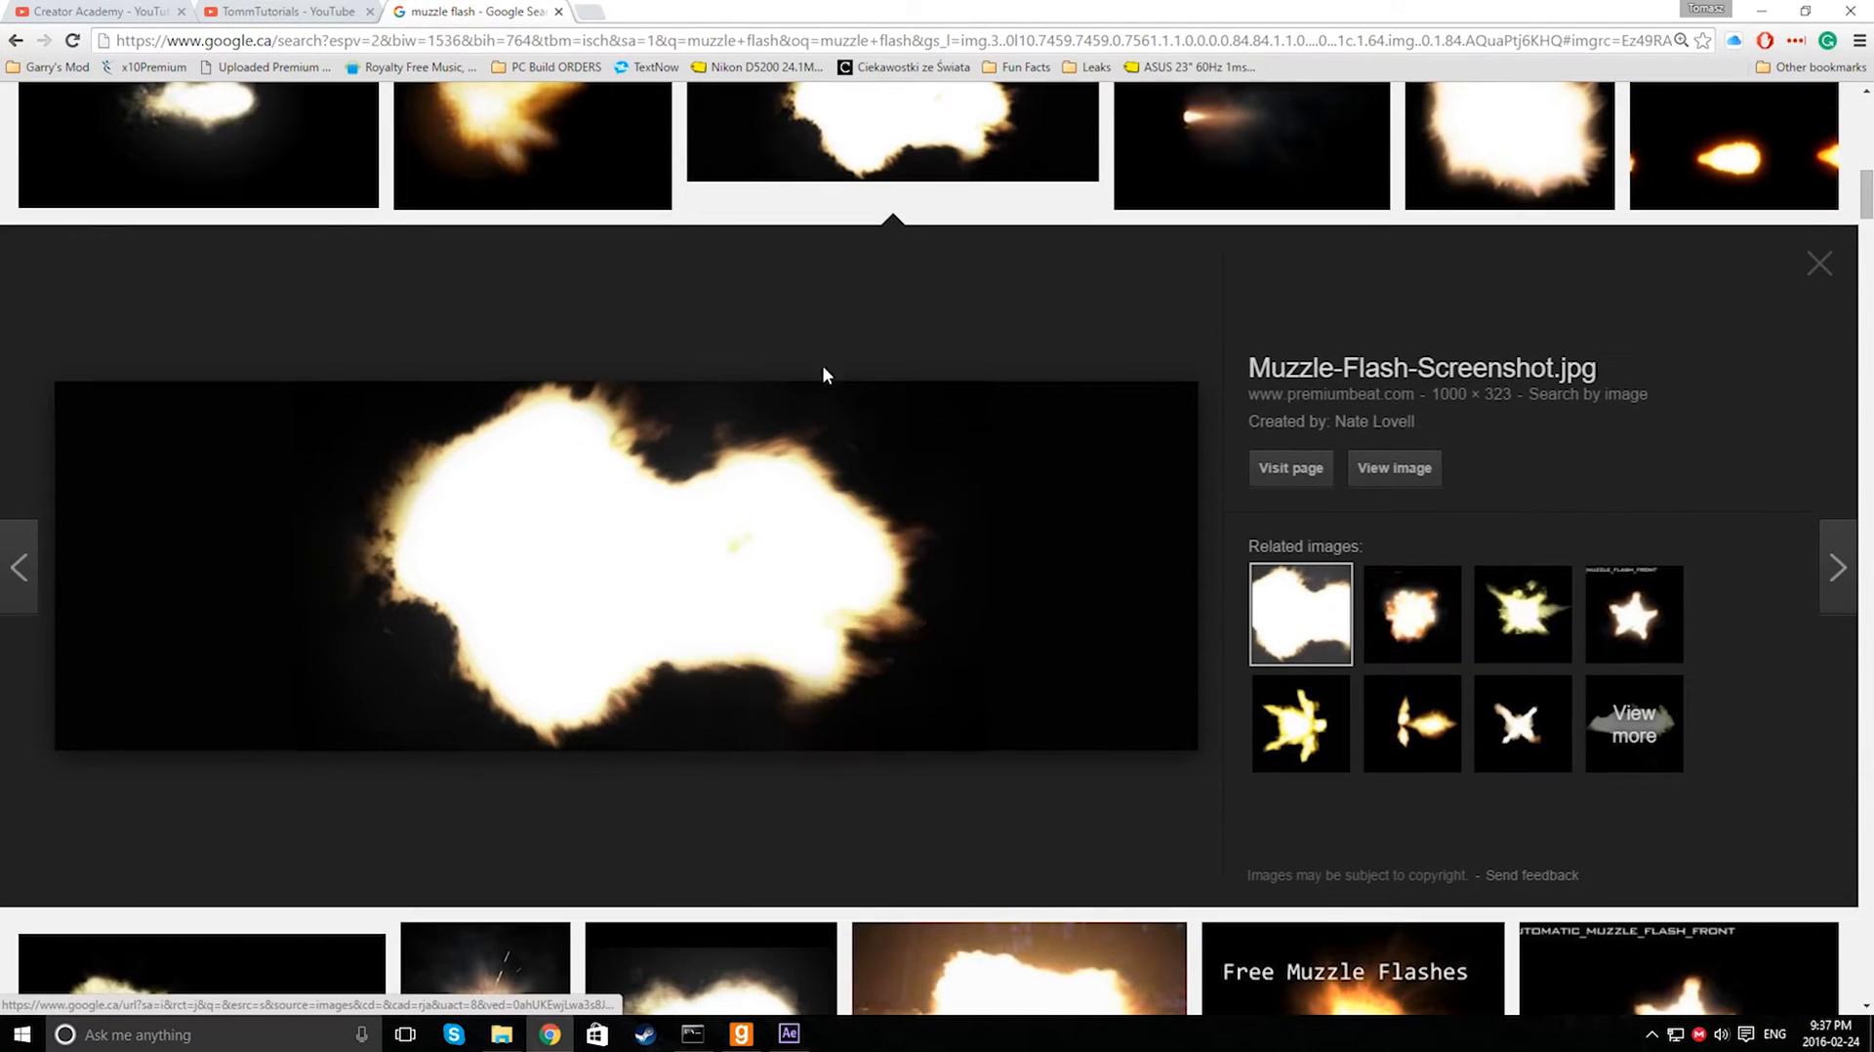
left_click(502, 1035)
left_click(504, 1035)
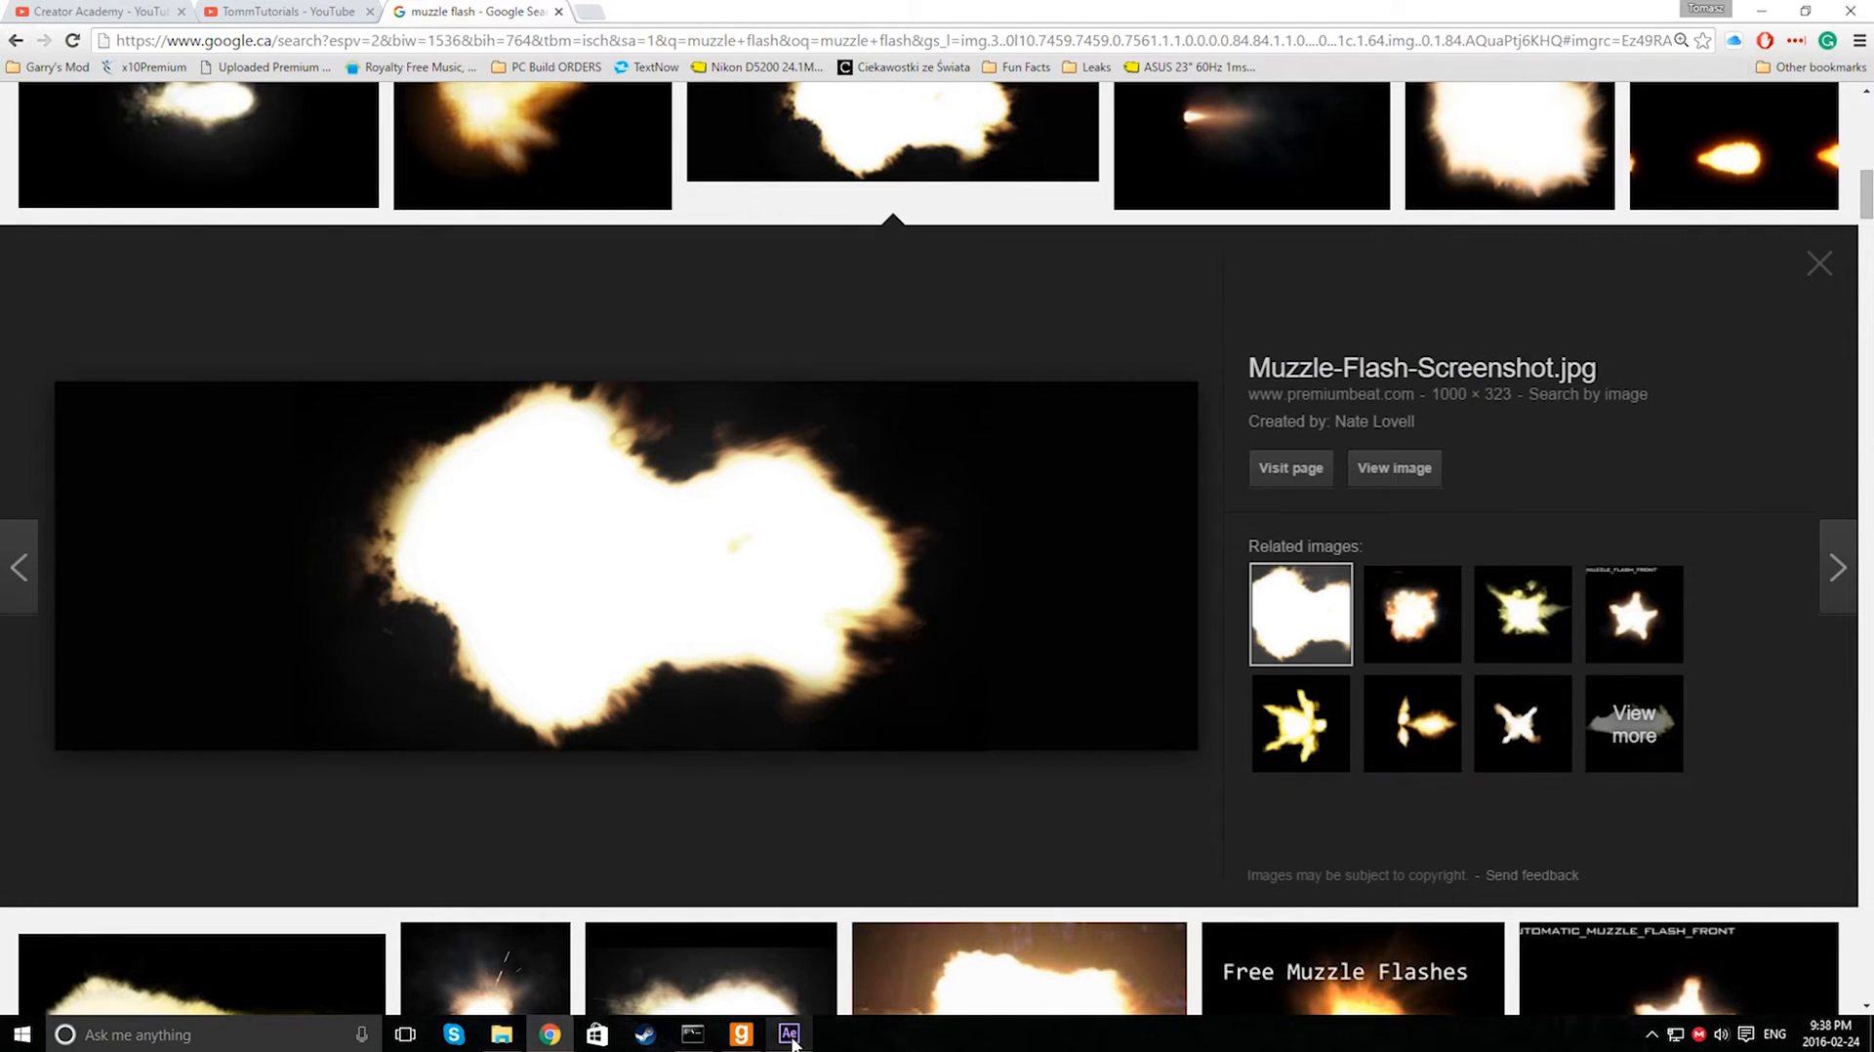
- Back in After Effects, add muzzle.jpg to the MP5 composition and move it next to the gun's barrel
left_click(789, 1034)
left_click(137, 381)
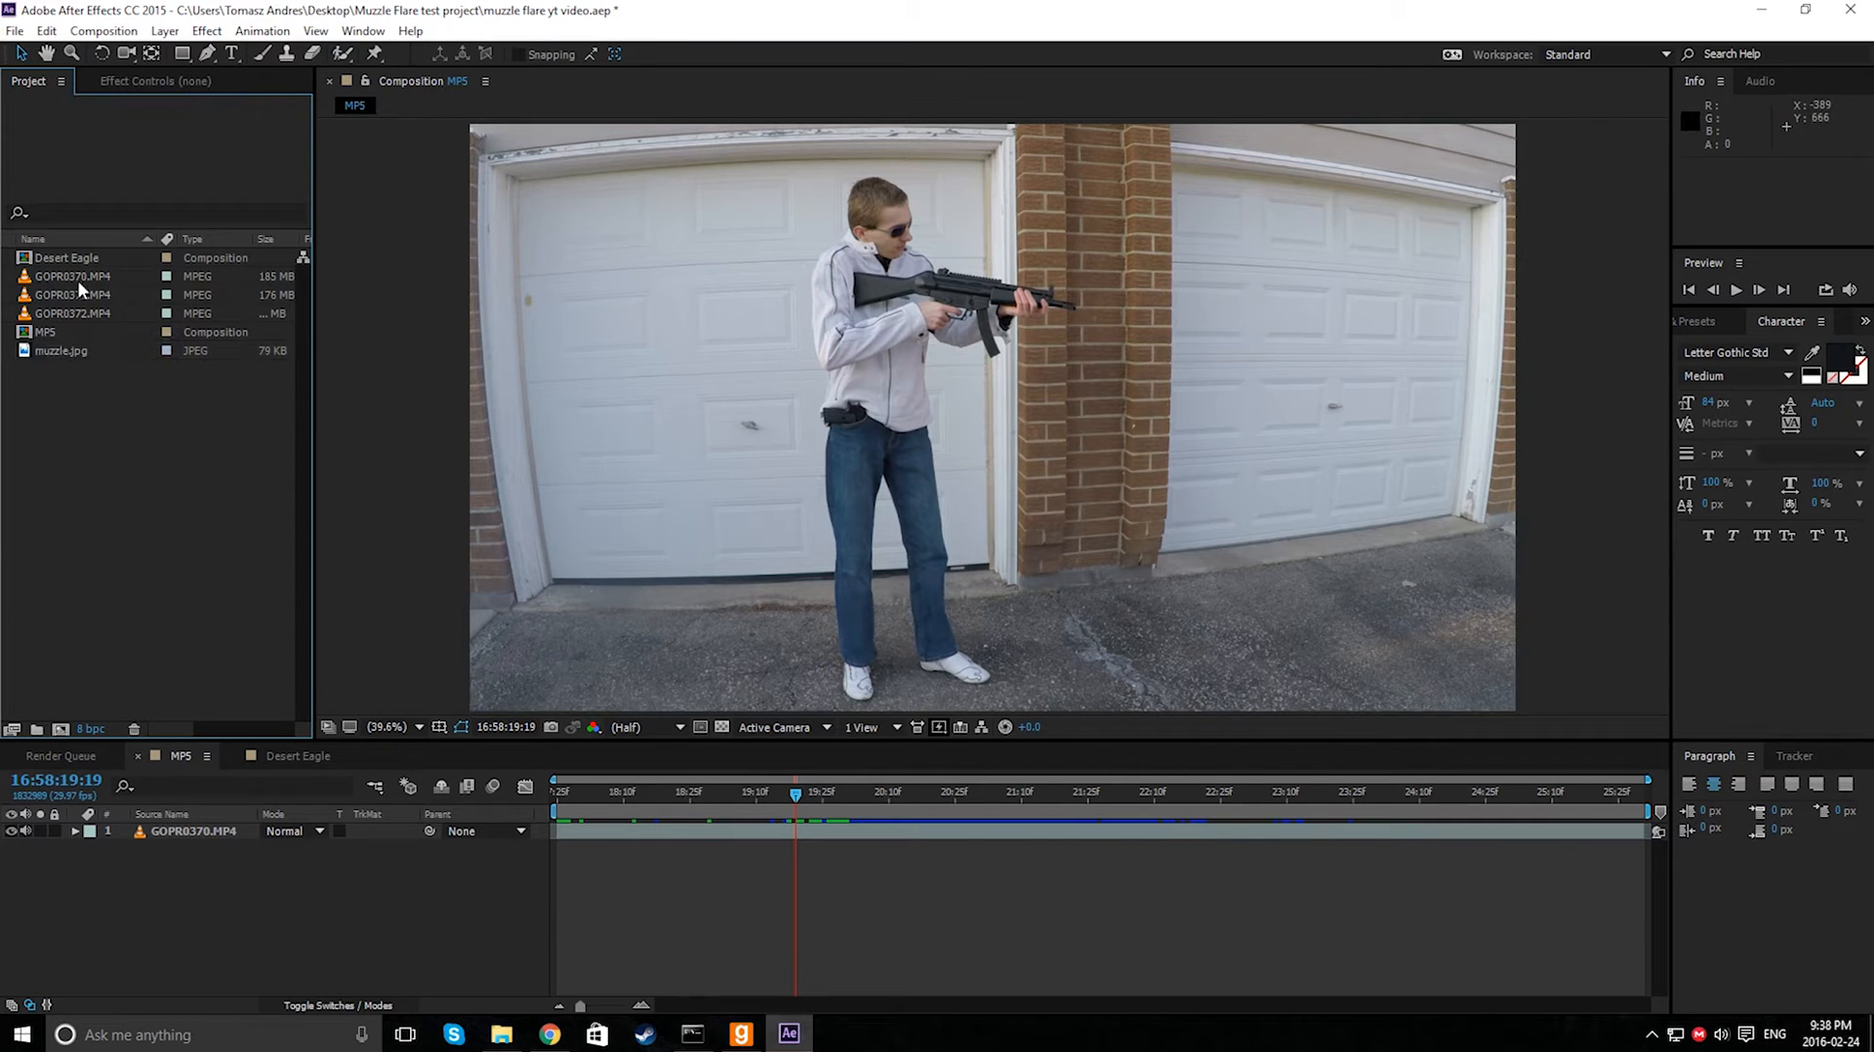
left_click_drag(63, 351, 193, 832)
left_click_drag(803, 361, 981, 325)
left_click(980, 316)
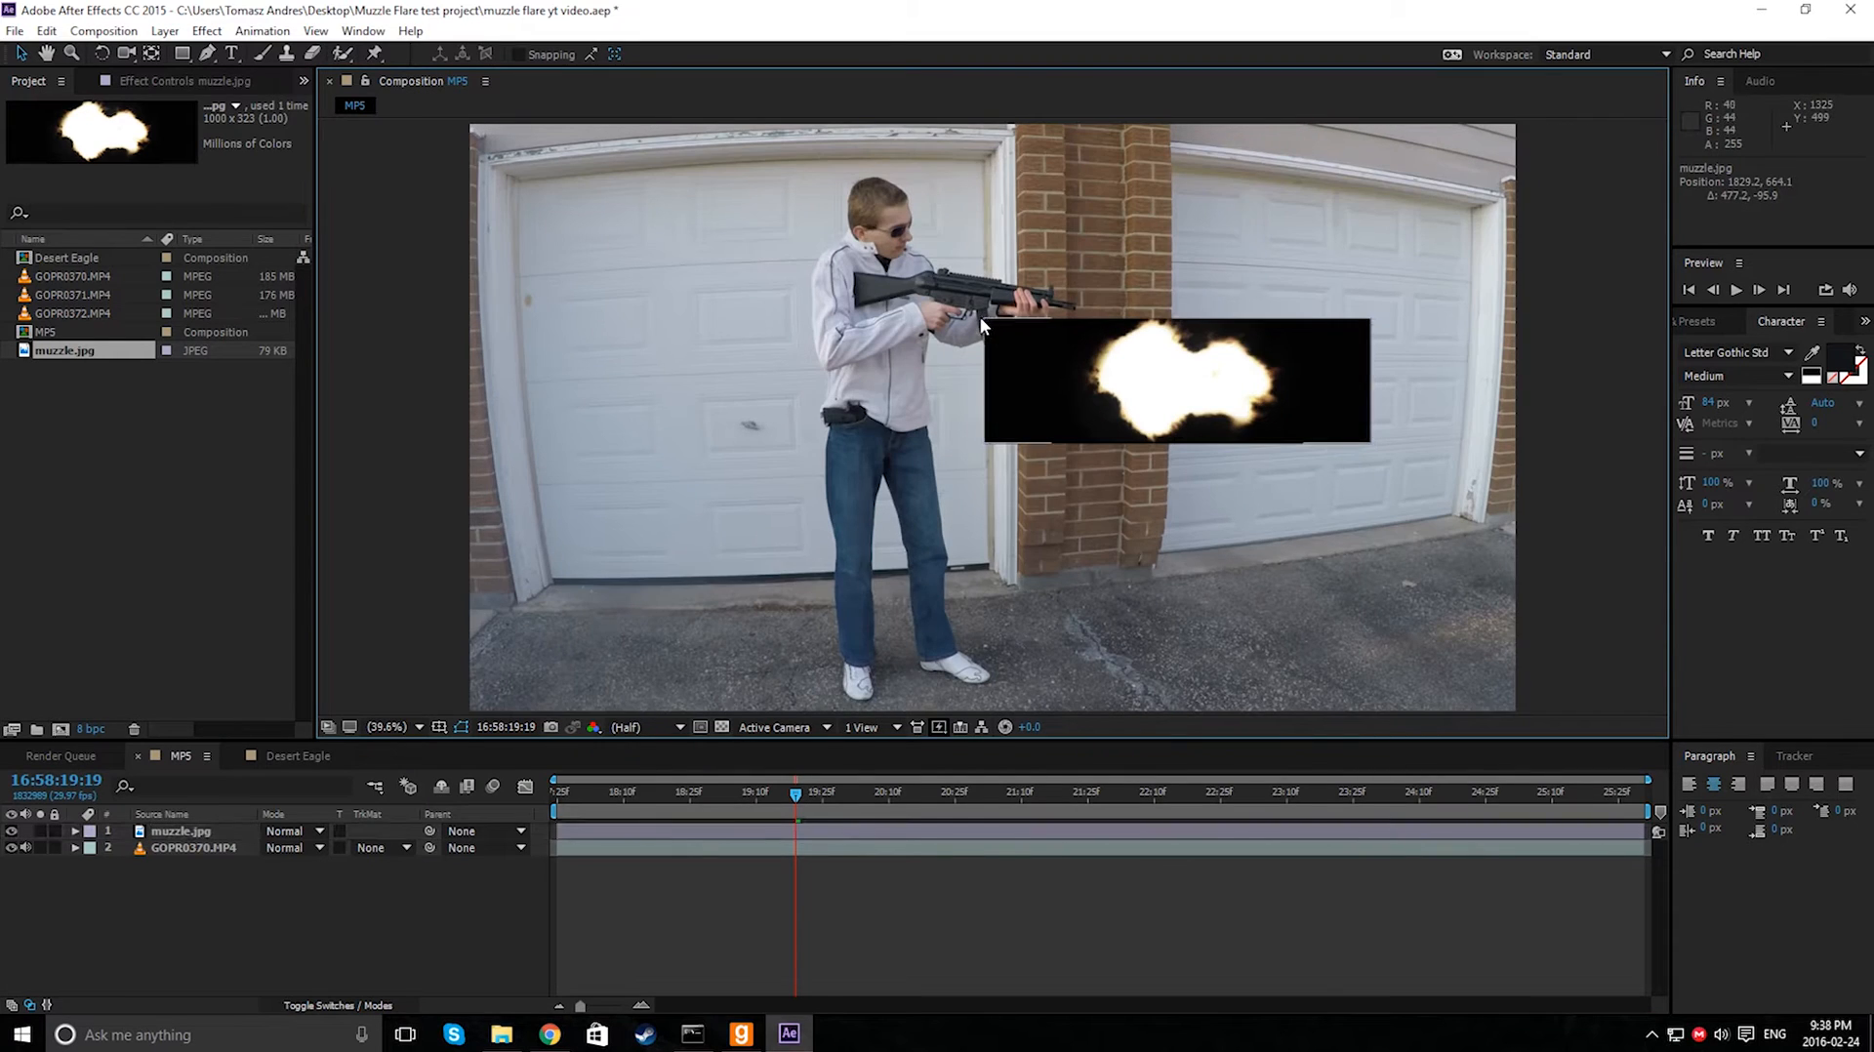
- Scale the muzzle.jpg layer down and position it at the end of the gun
left_click(1030, 337)
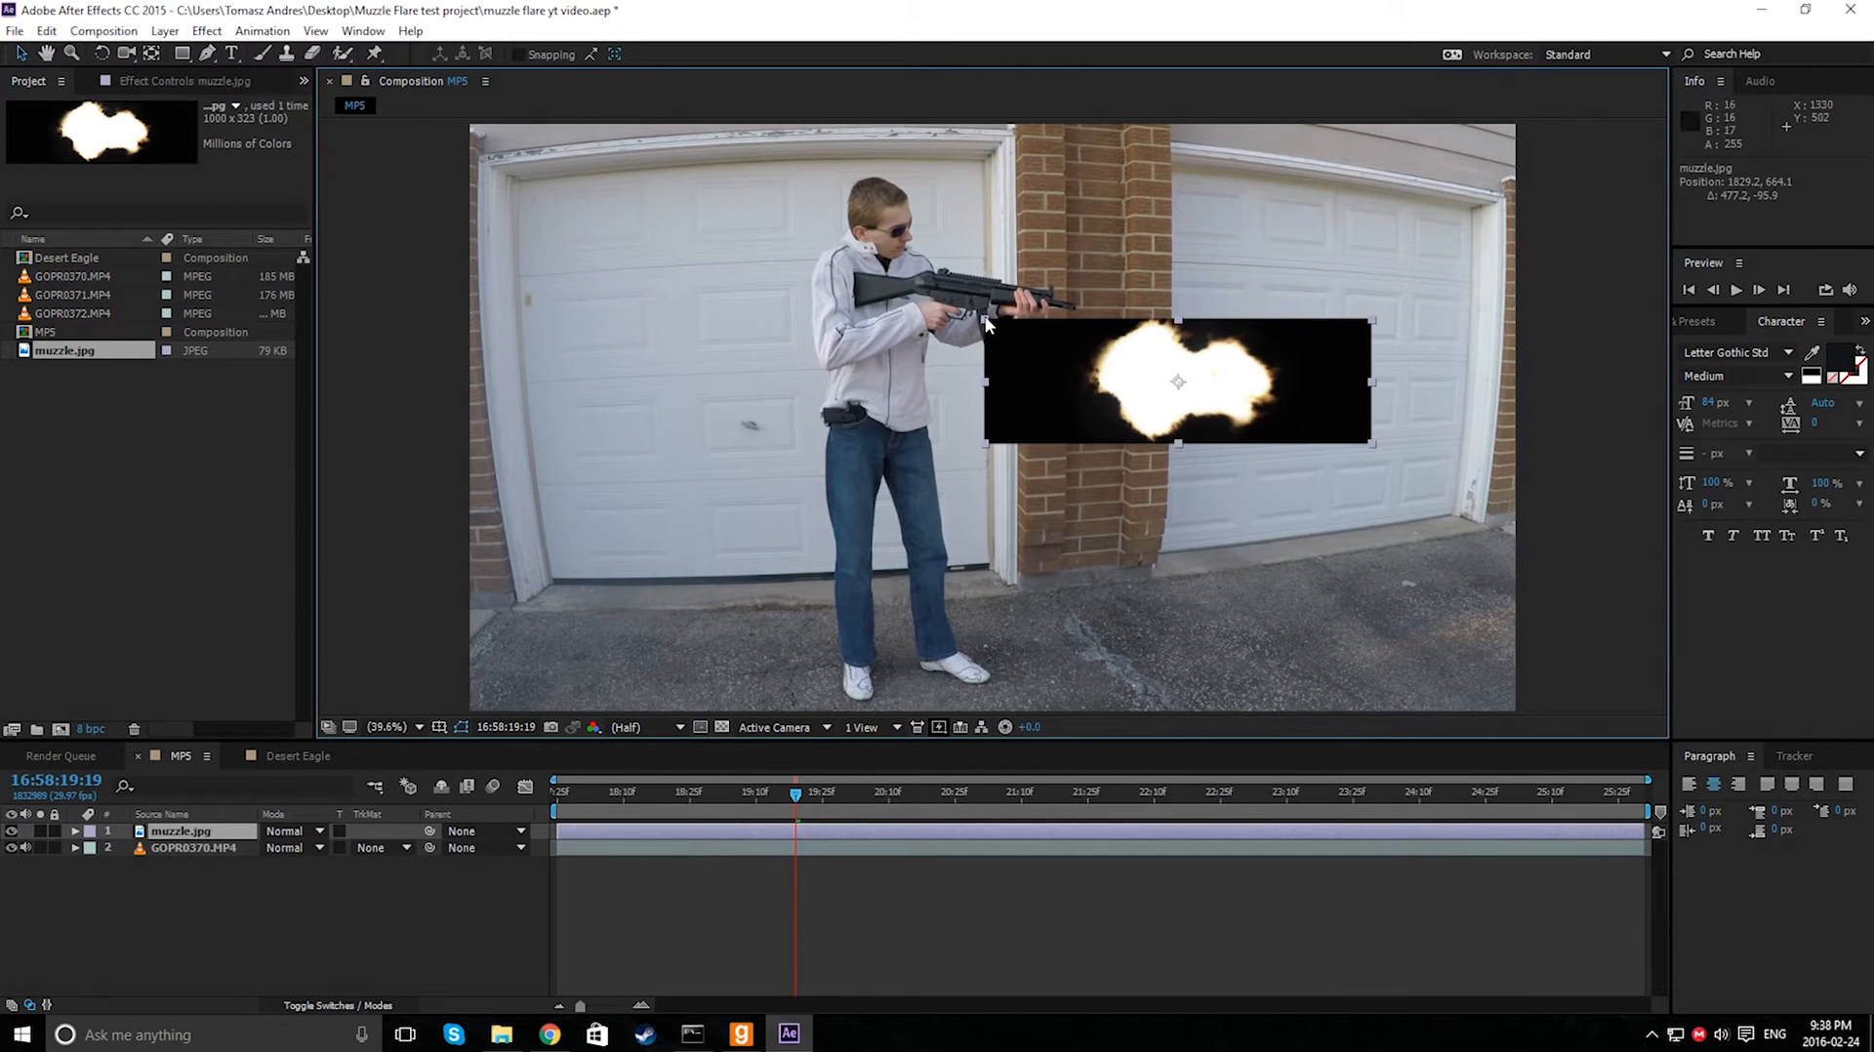
left_click(979, 320)
left_click(1051, 346)
left_click_drag(985, 321, 1024, 290)
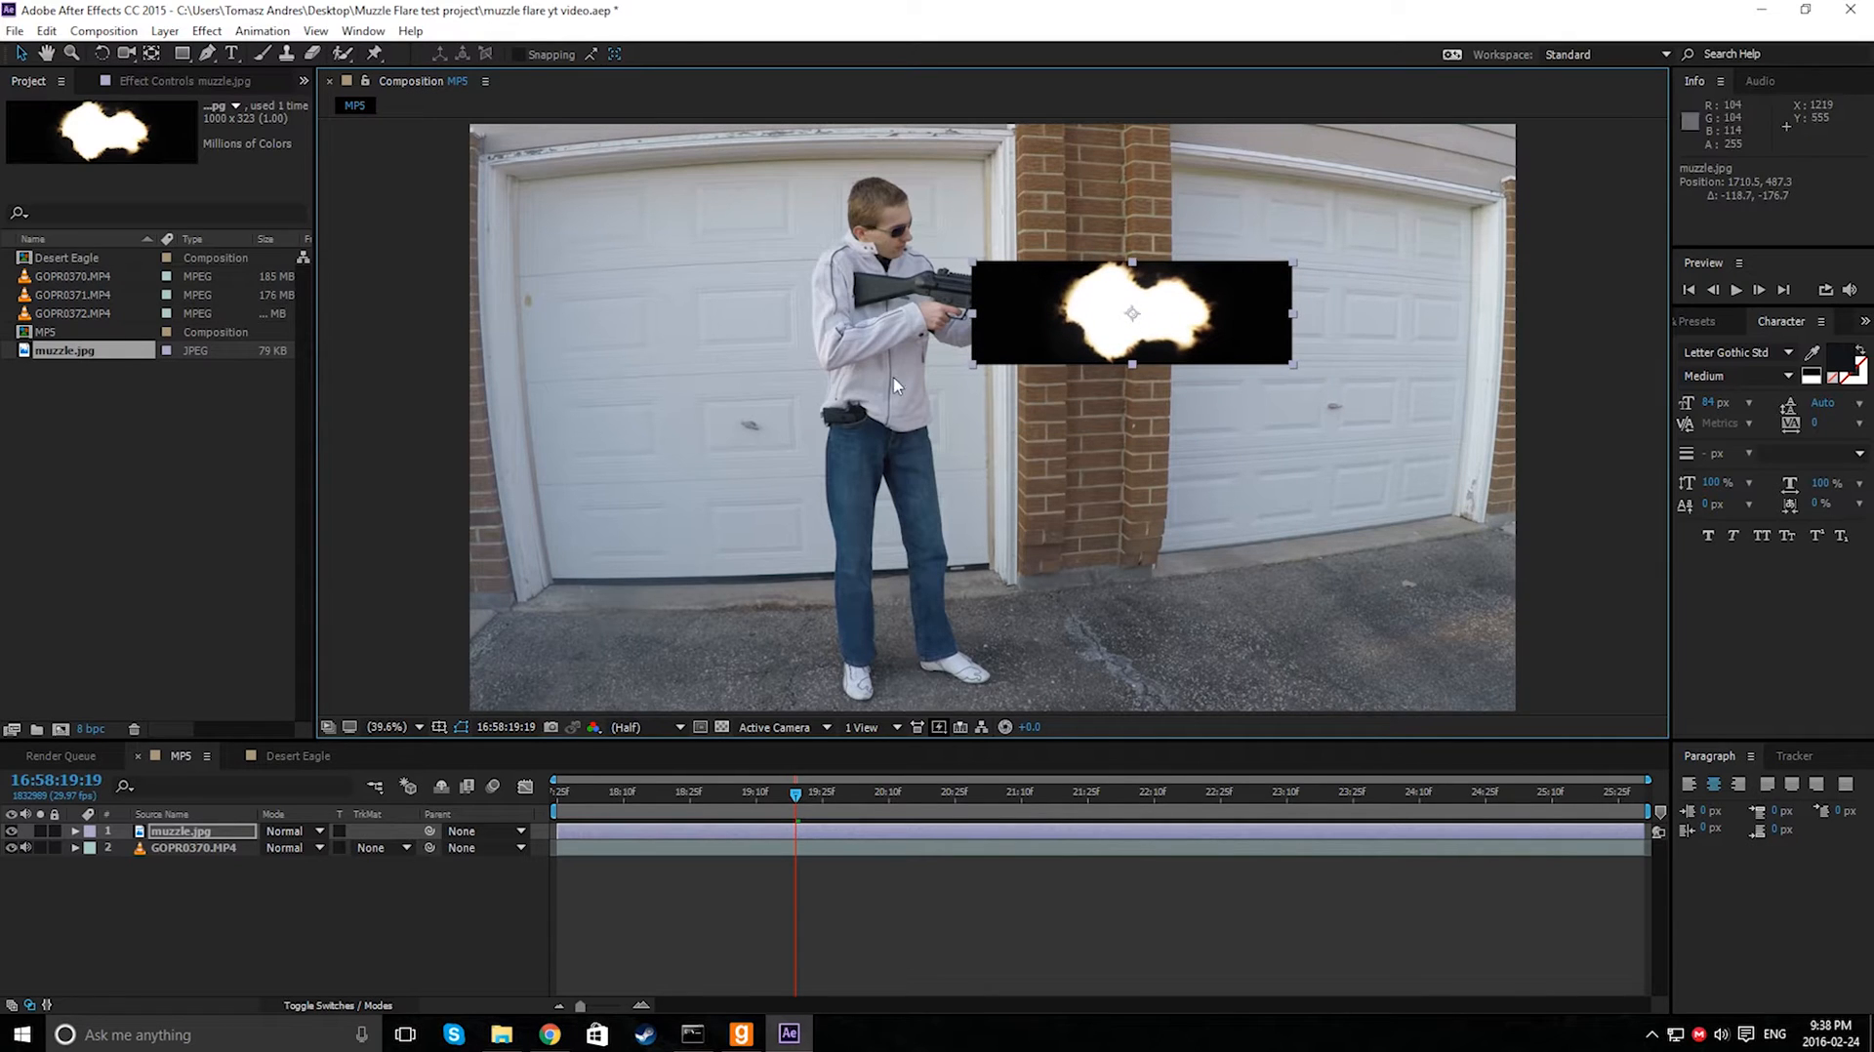
- Set the muzzle.jpg layer's blending mode to Add
left_click(311, 917)
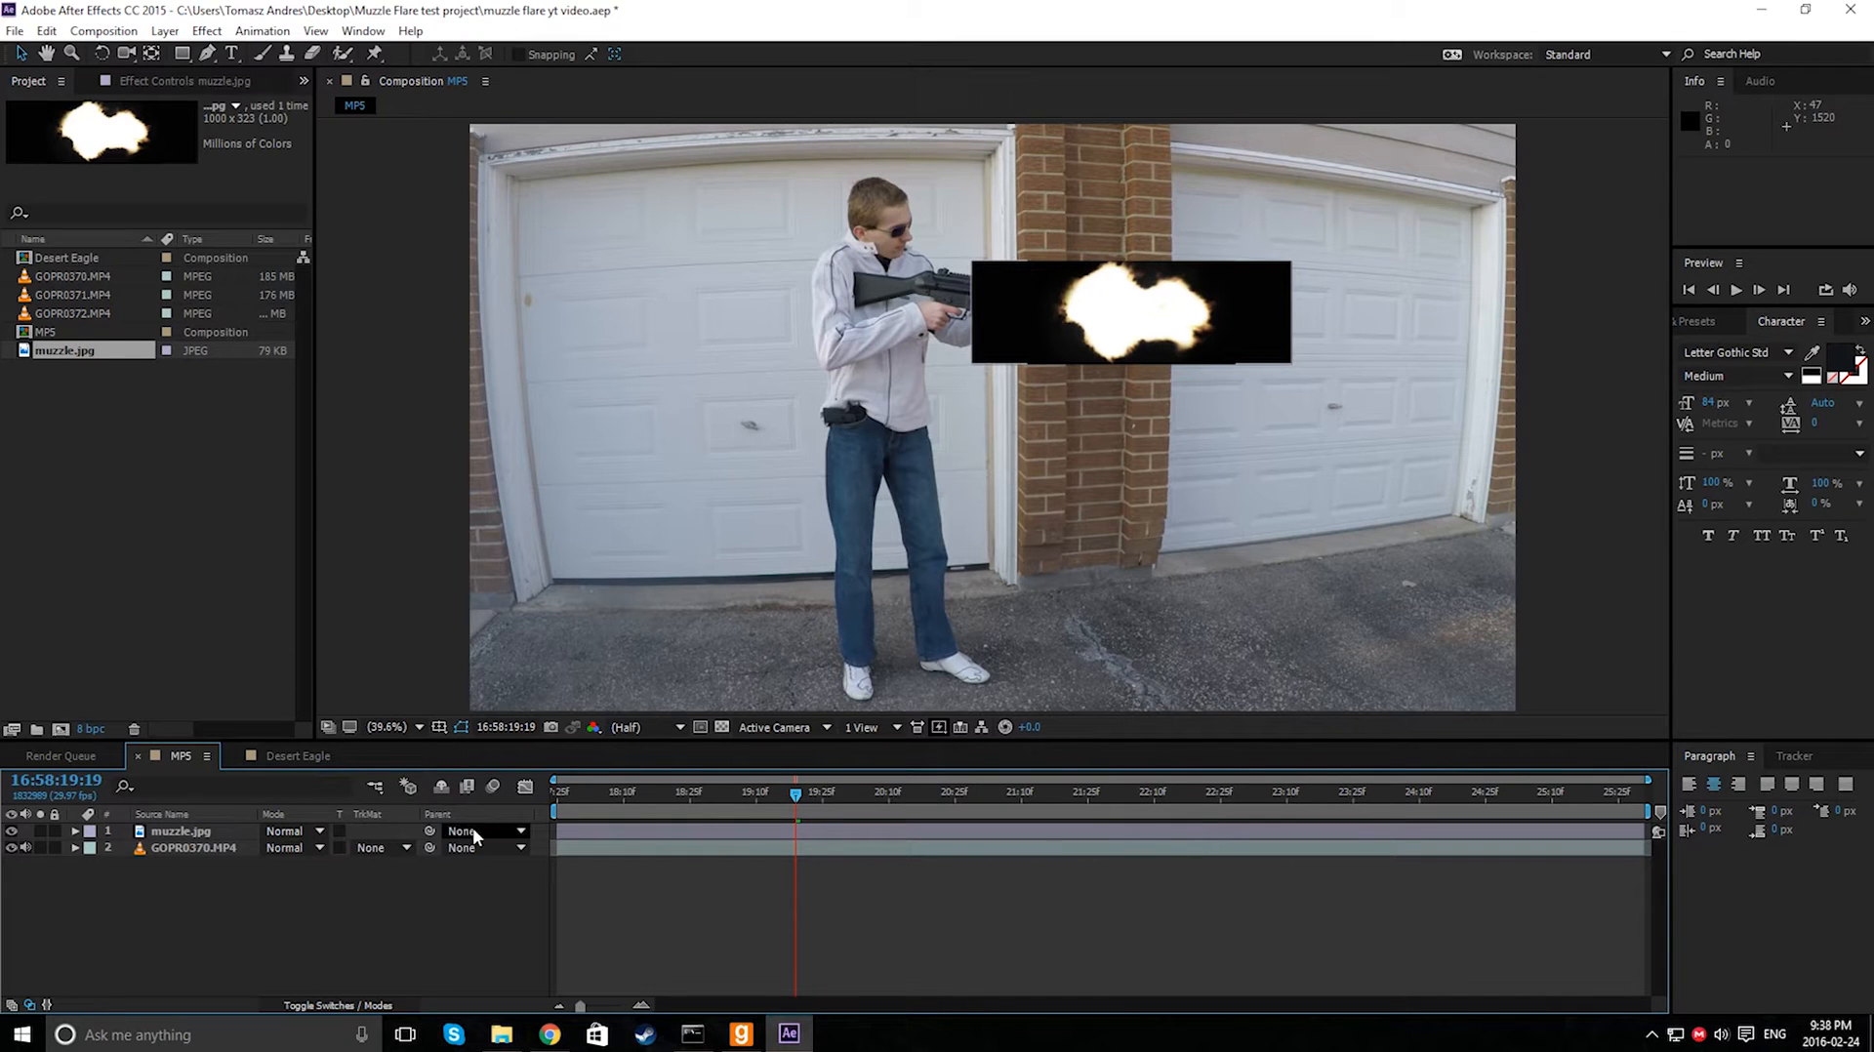
left_click(339, 1006)
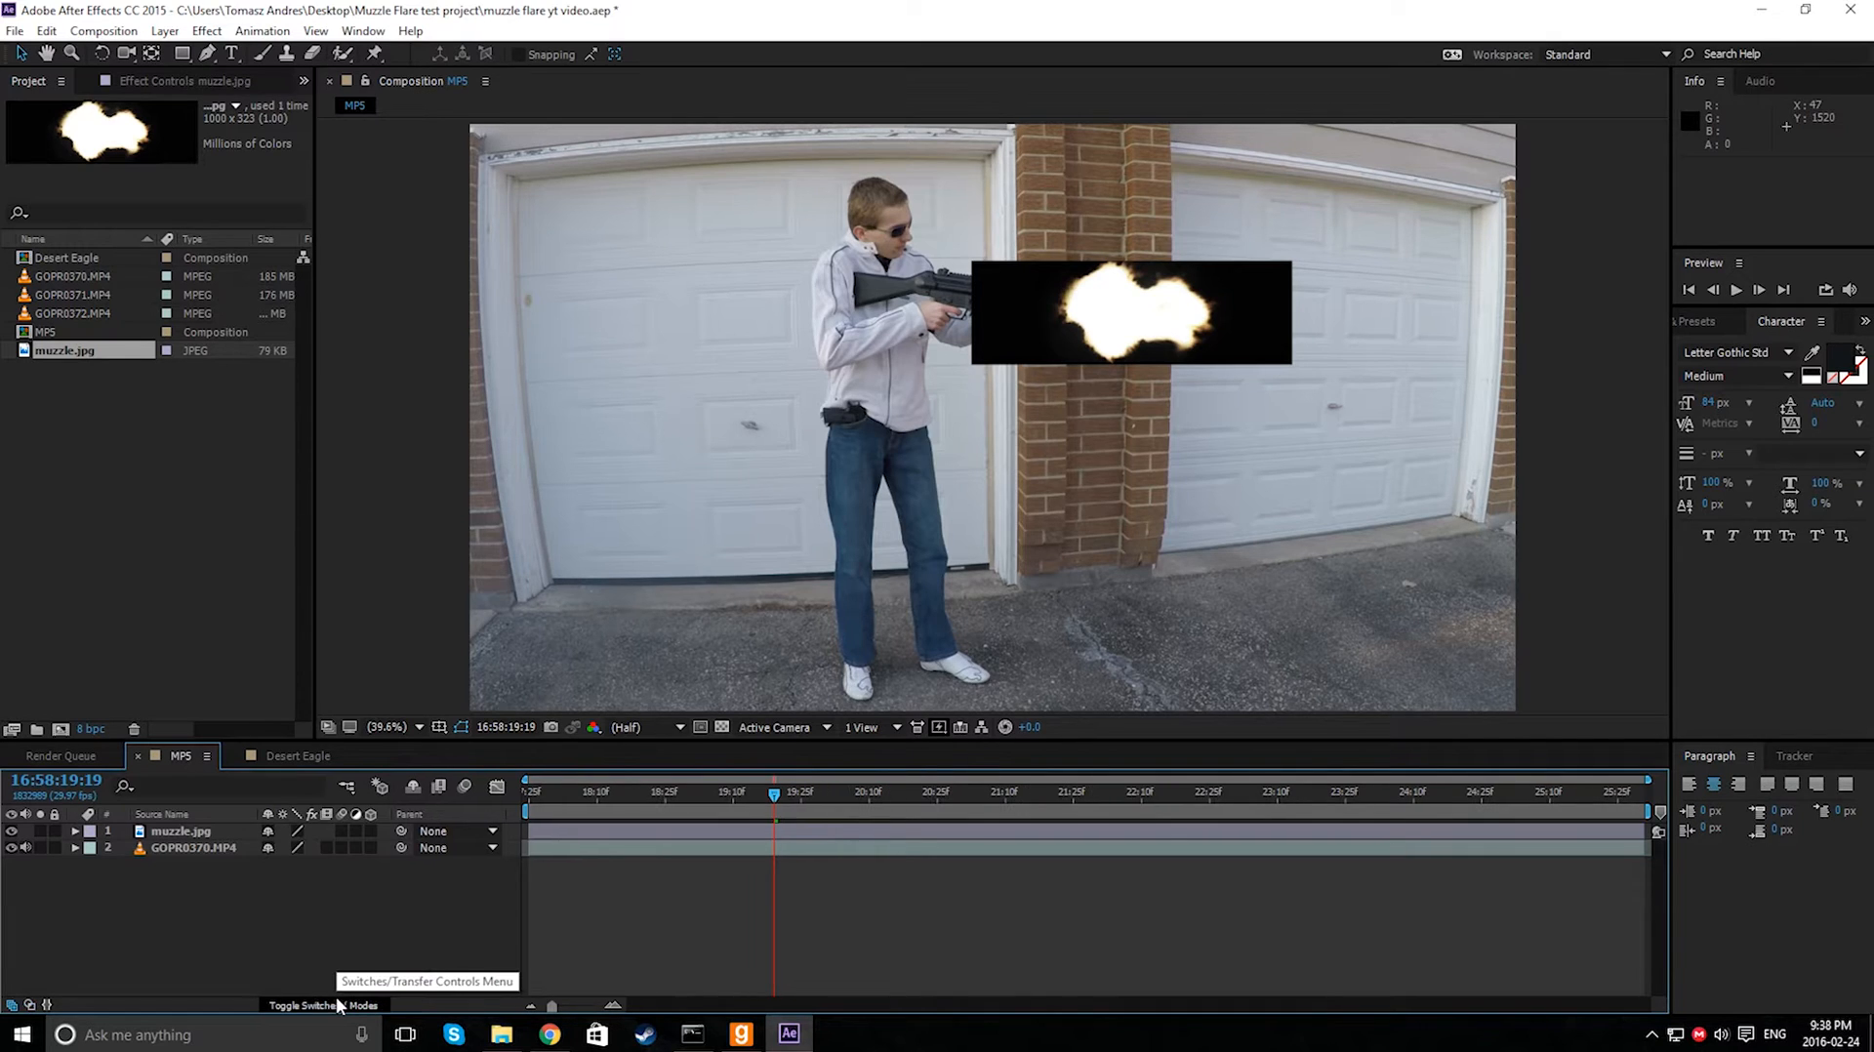
left_click(318, 1005)
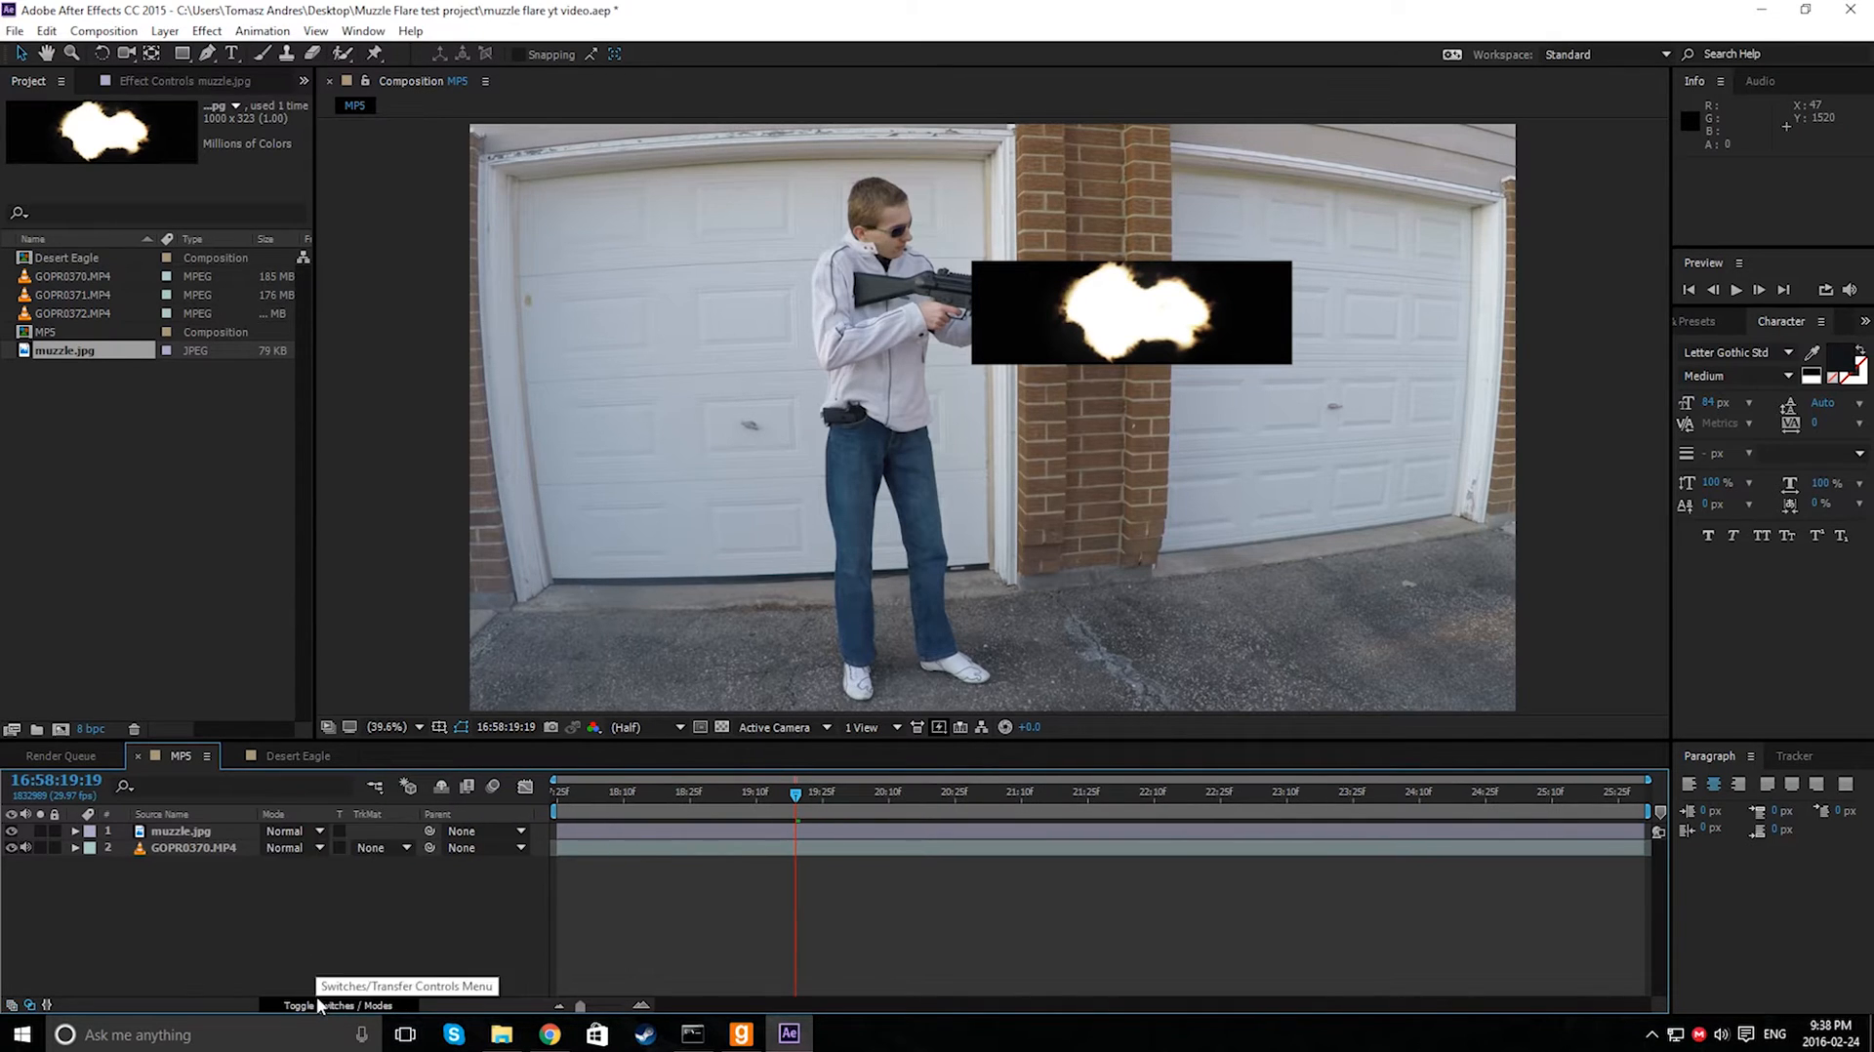
left_click(320, 1005)
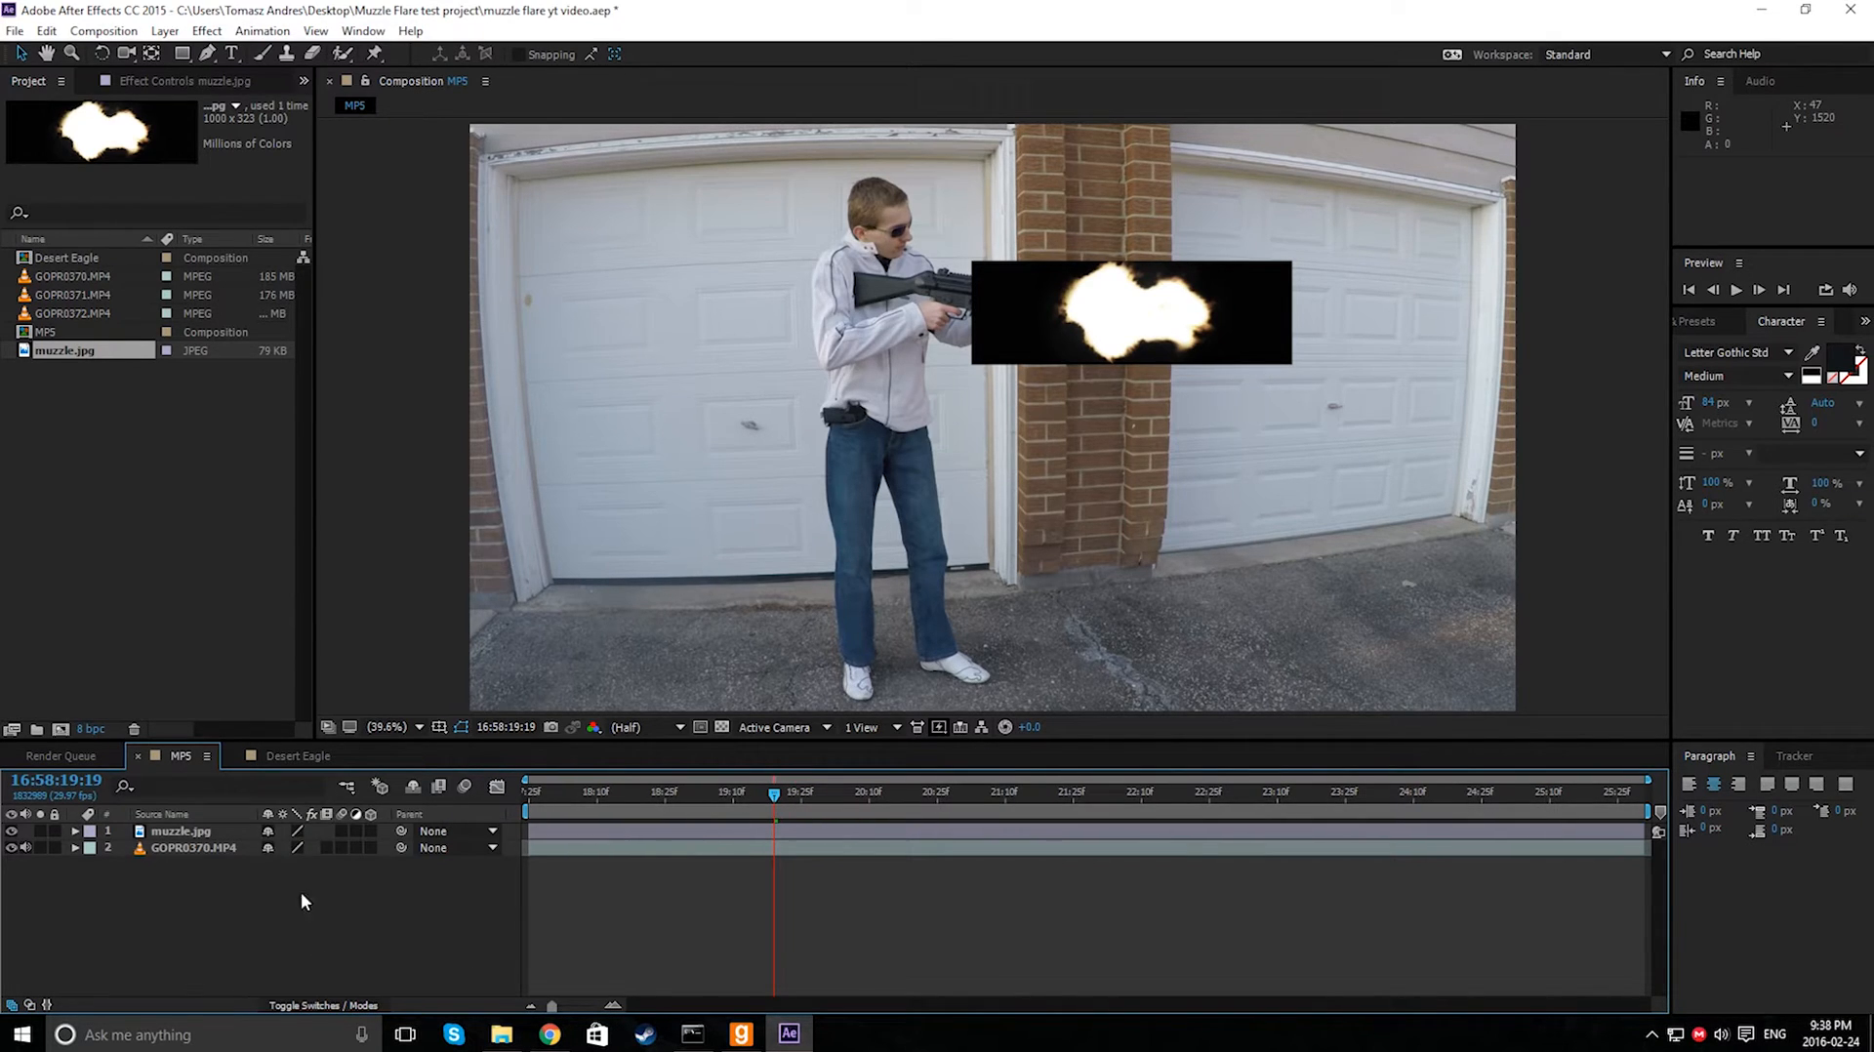
left_click(312, 1006)
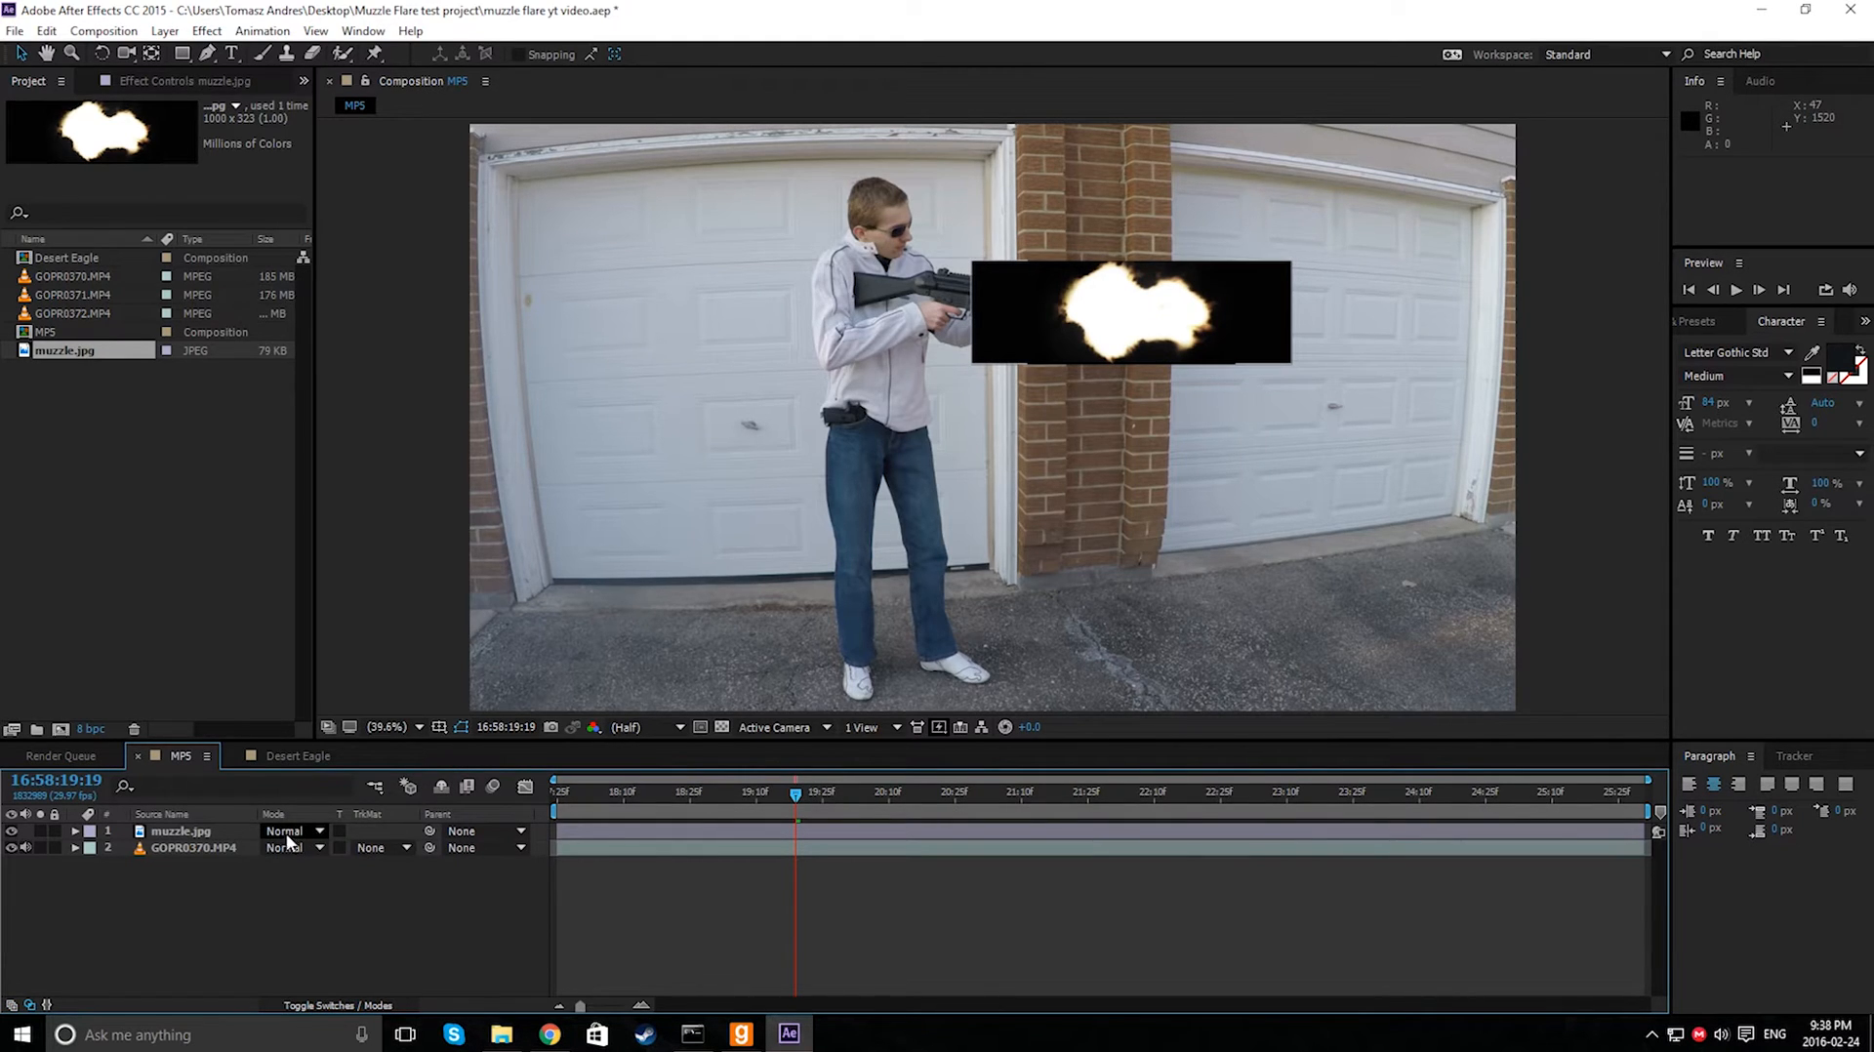
left_click(190, 836)
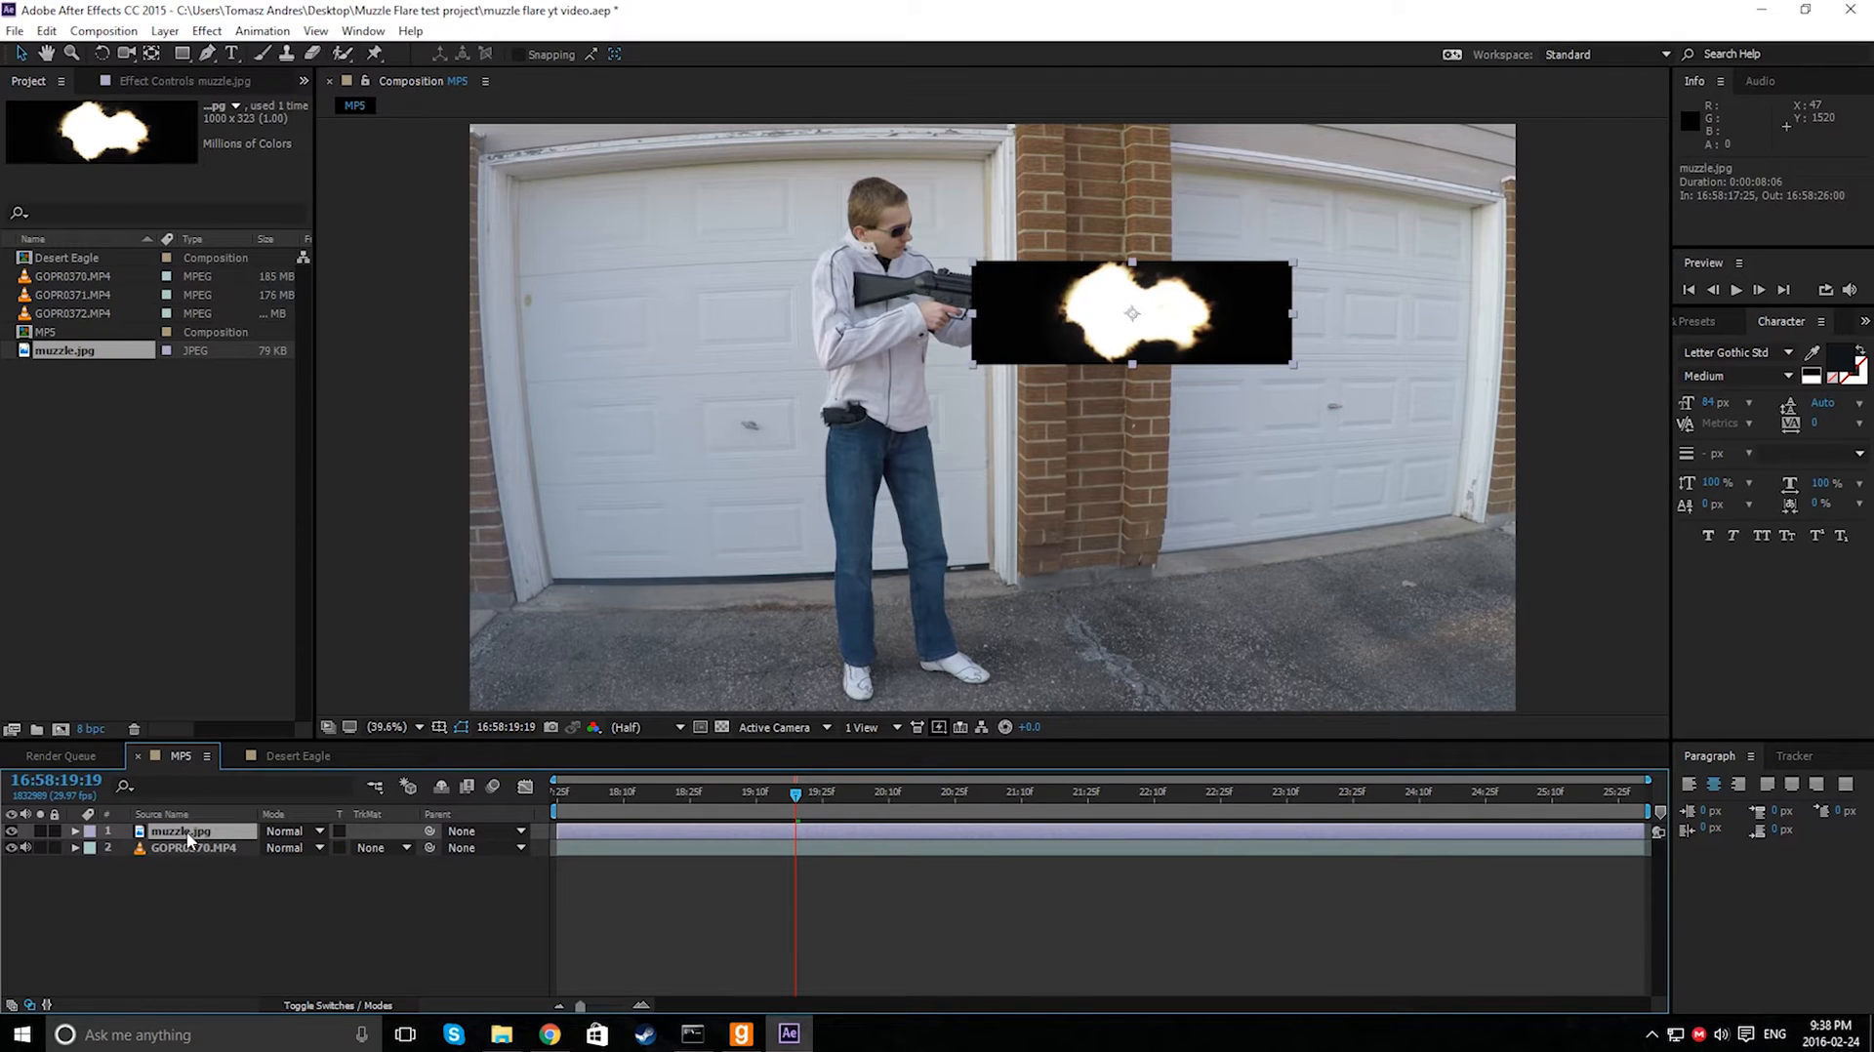
left_click(297, 835)
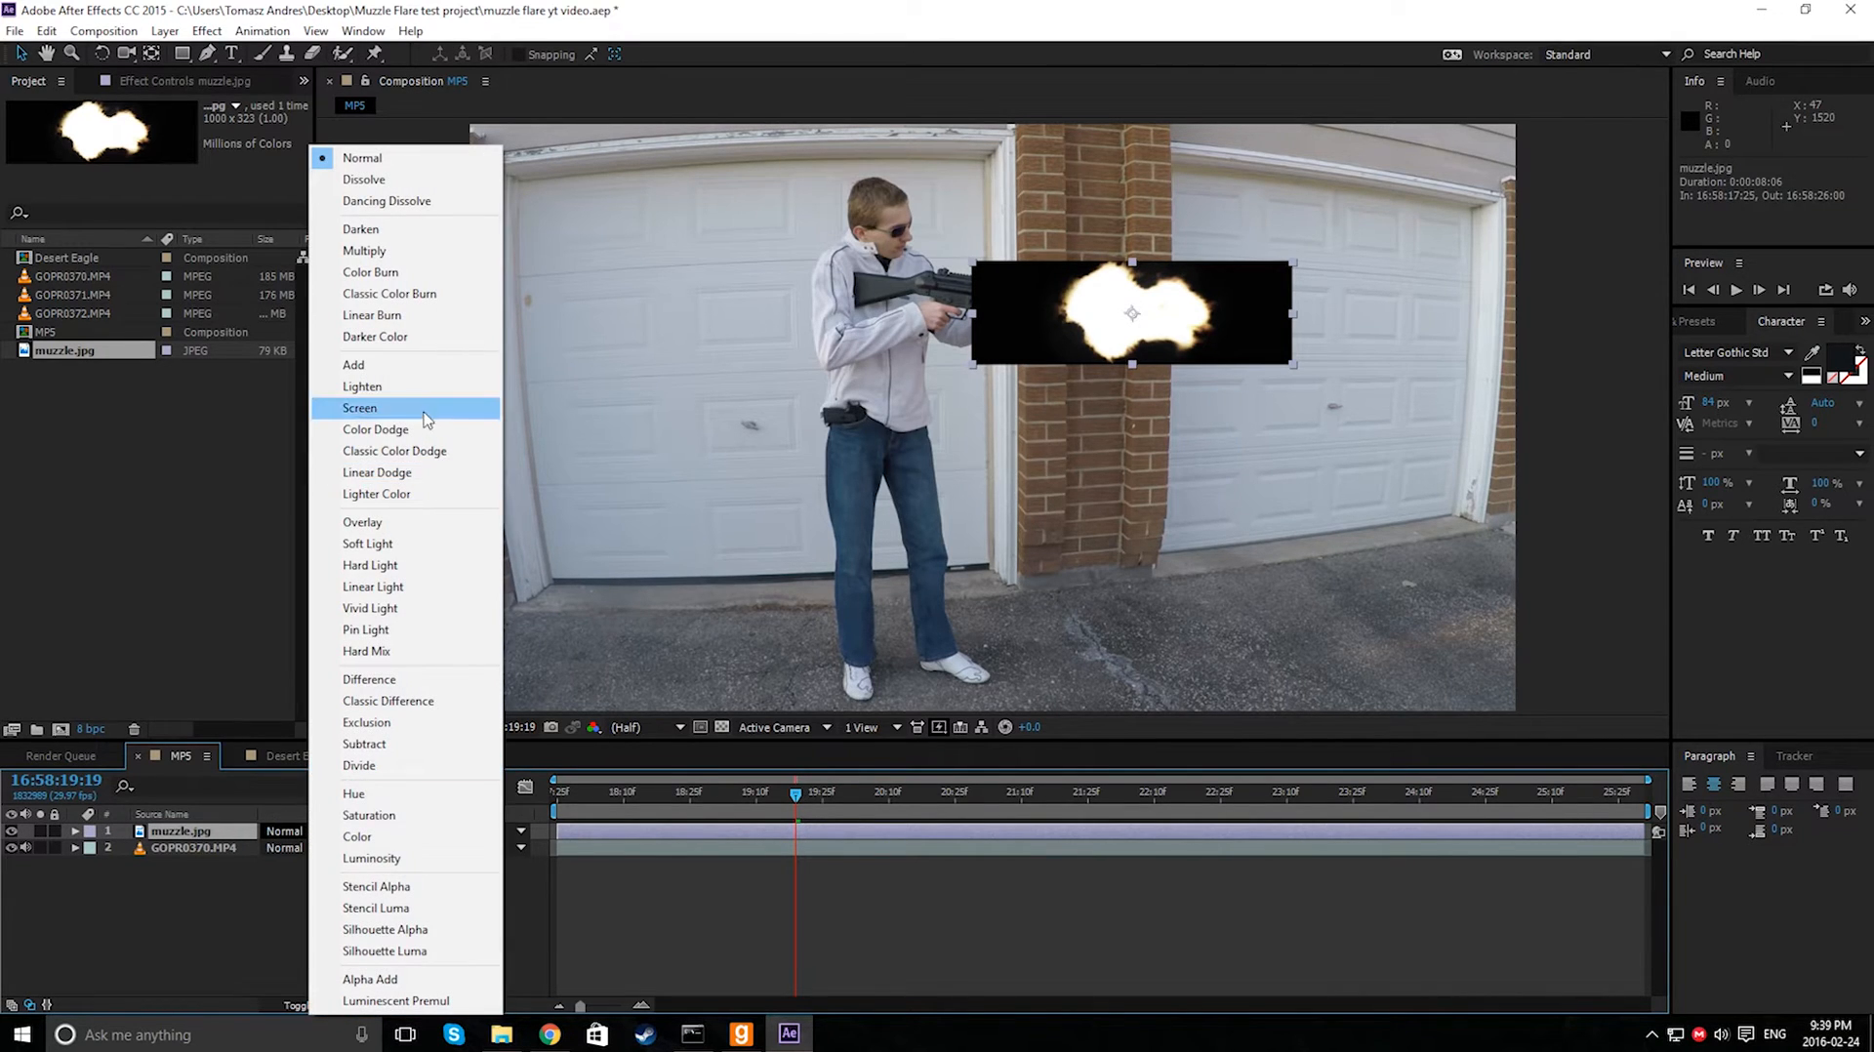
left_click(367, 369)
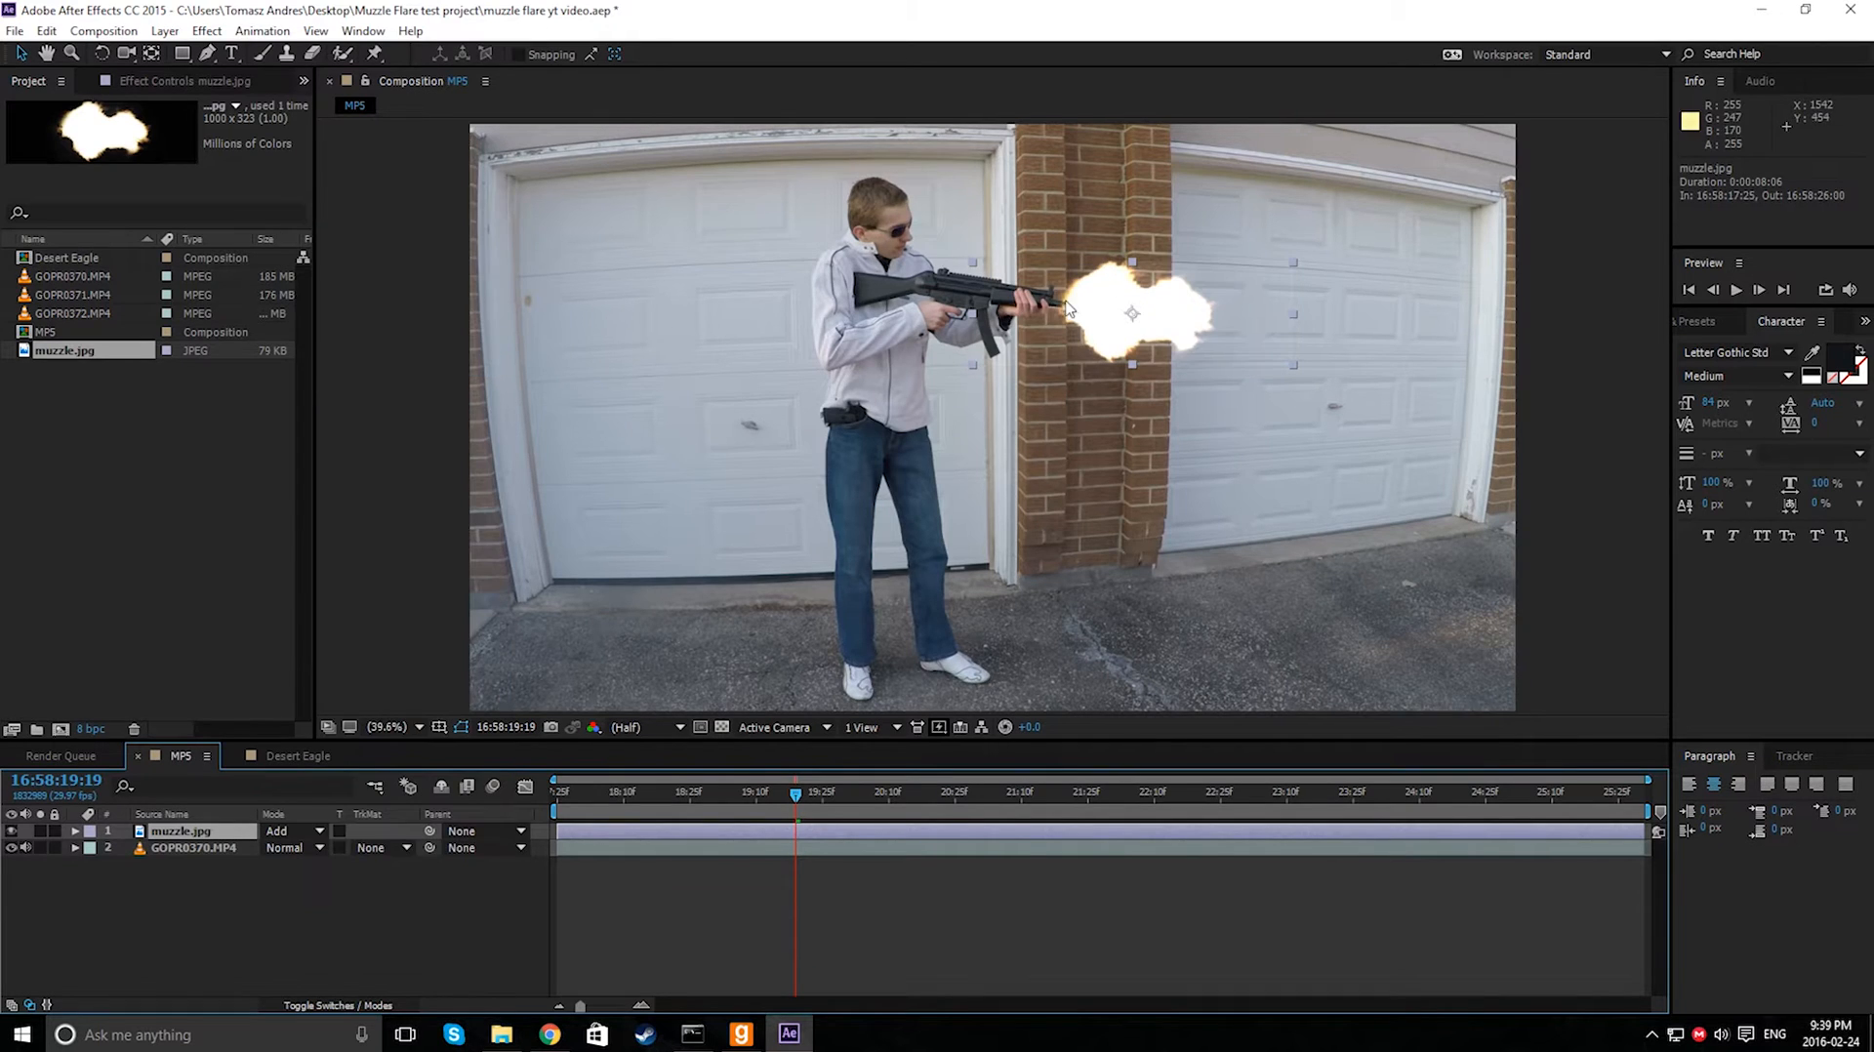
- Shrink the flash further and fit it against the gun's muzzle
left_click_drag(1225, 293, 1207, 286)
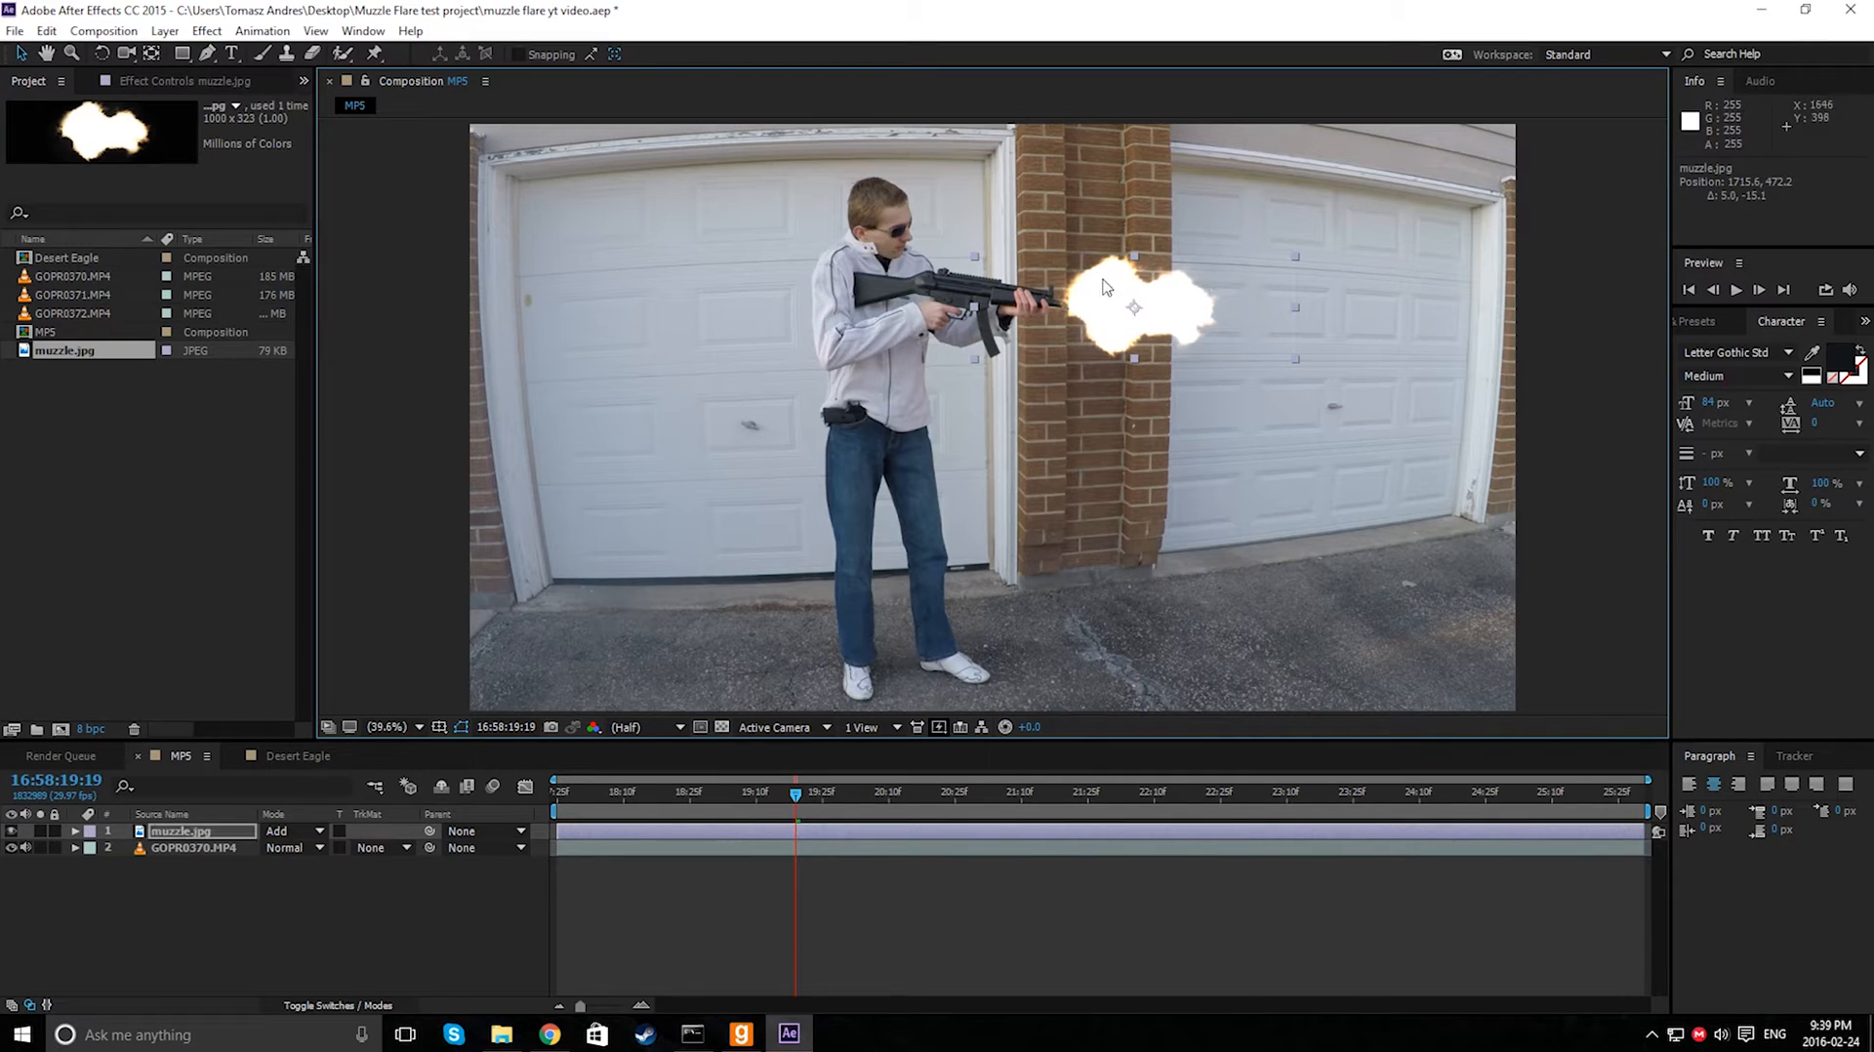
left_click_drag(976, 256, 1082, 294)
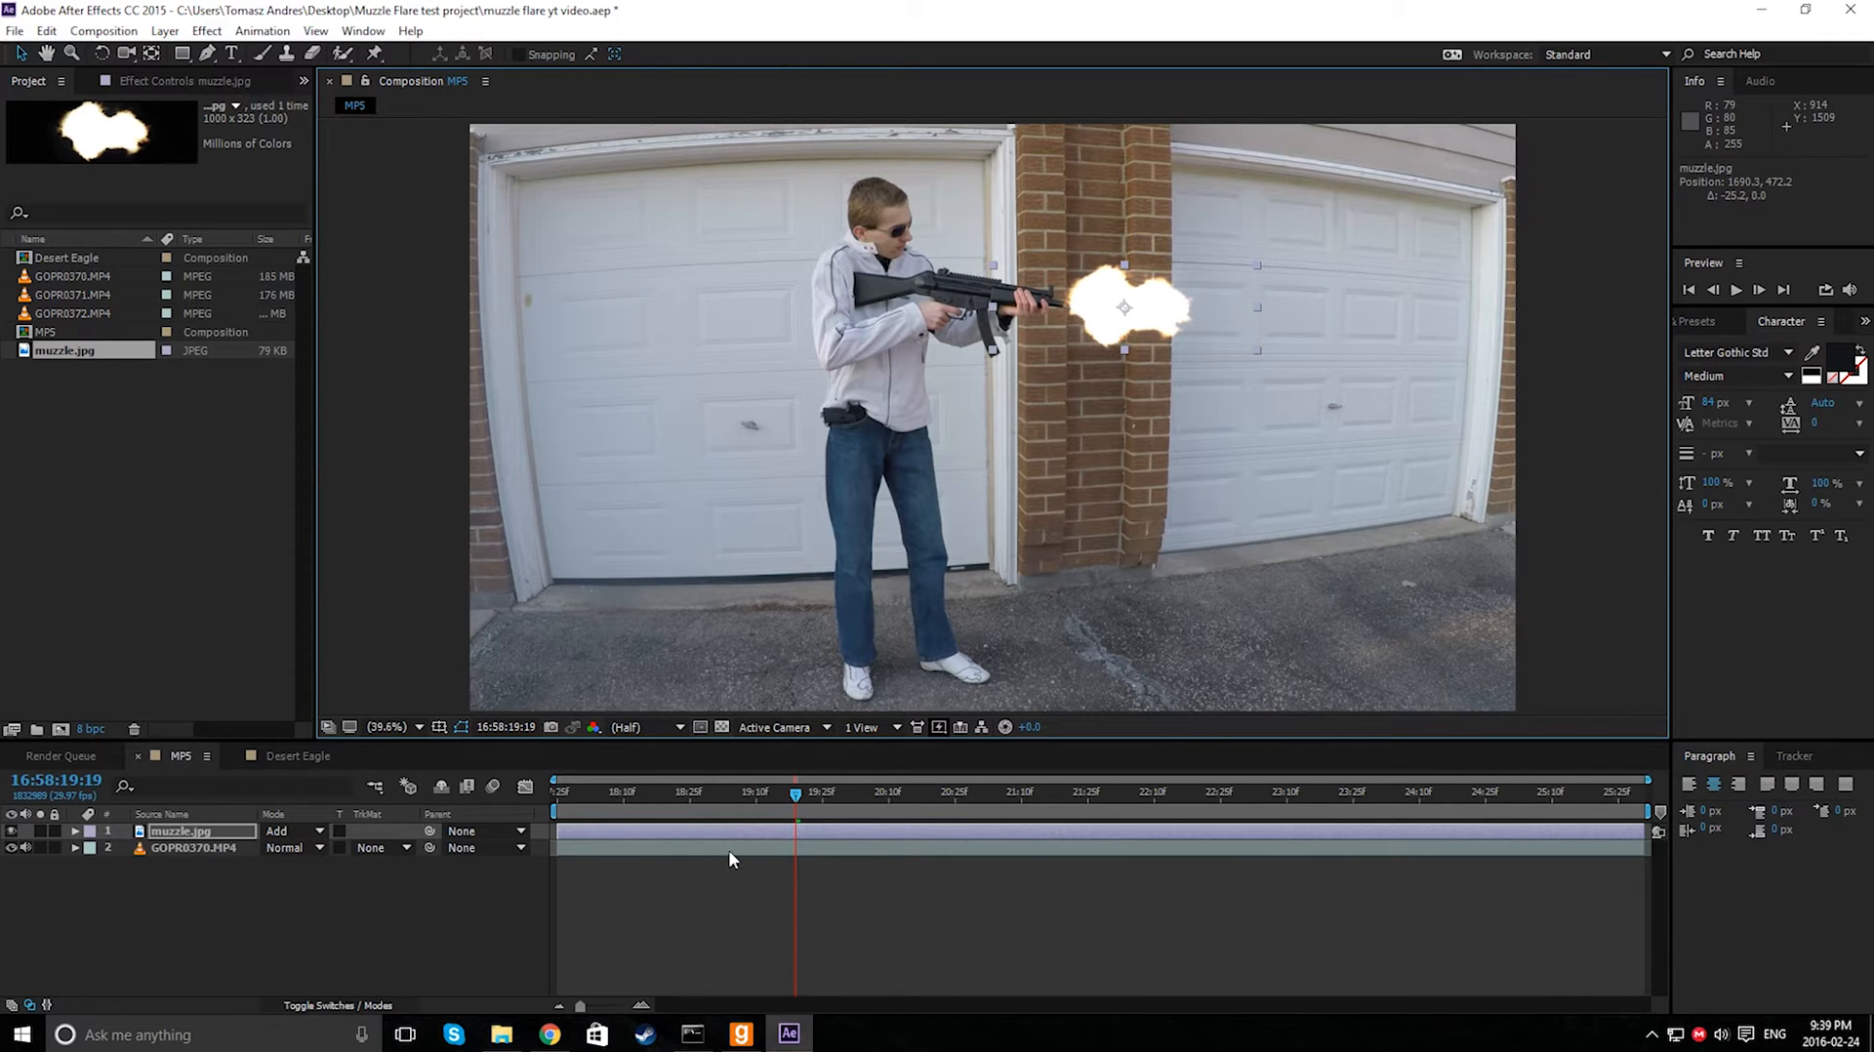
- Scrub to a firing frame around 16:58:20:14 and reposition the flash at the gun's muzzle there
left_click_drag(793, 812, 752, 813)
left_click_drag(1150, 332, 1358, 285)
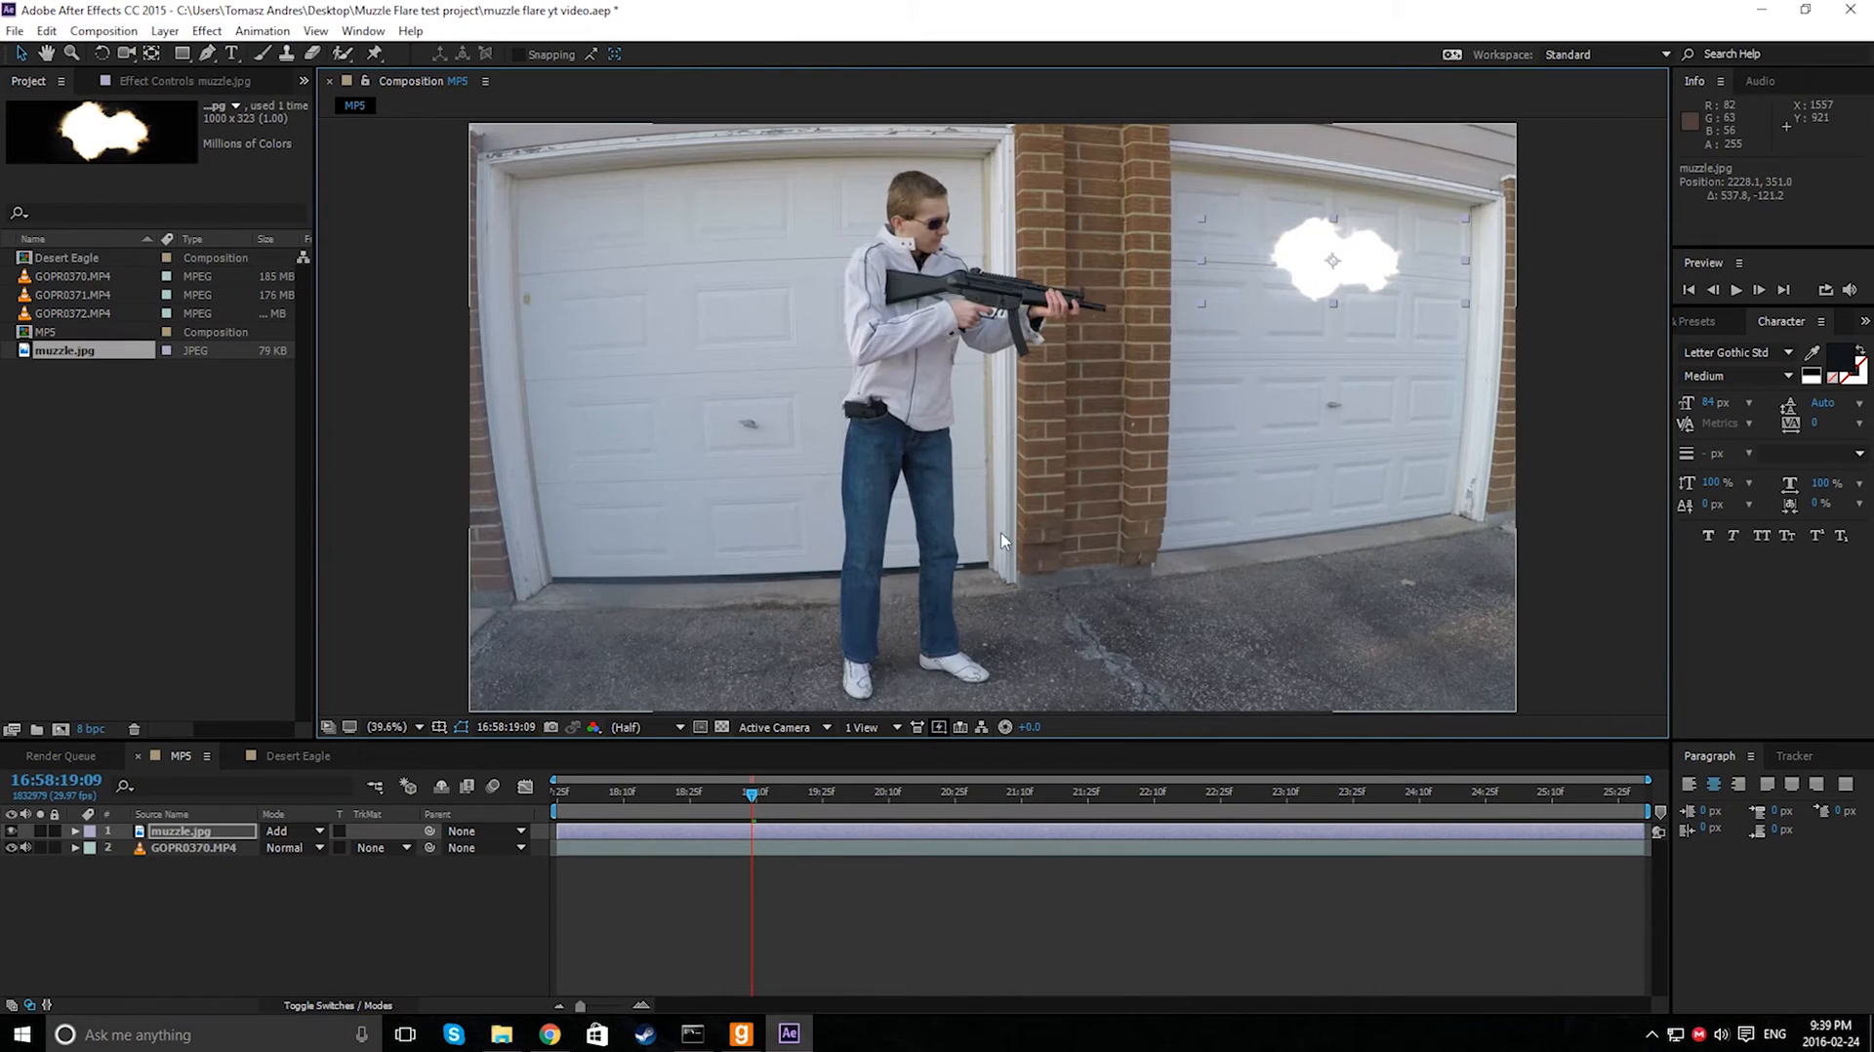
left_click_drag(751, 802, 902, 804)
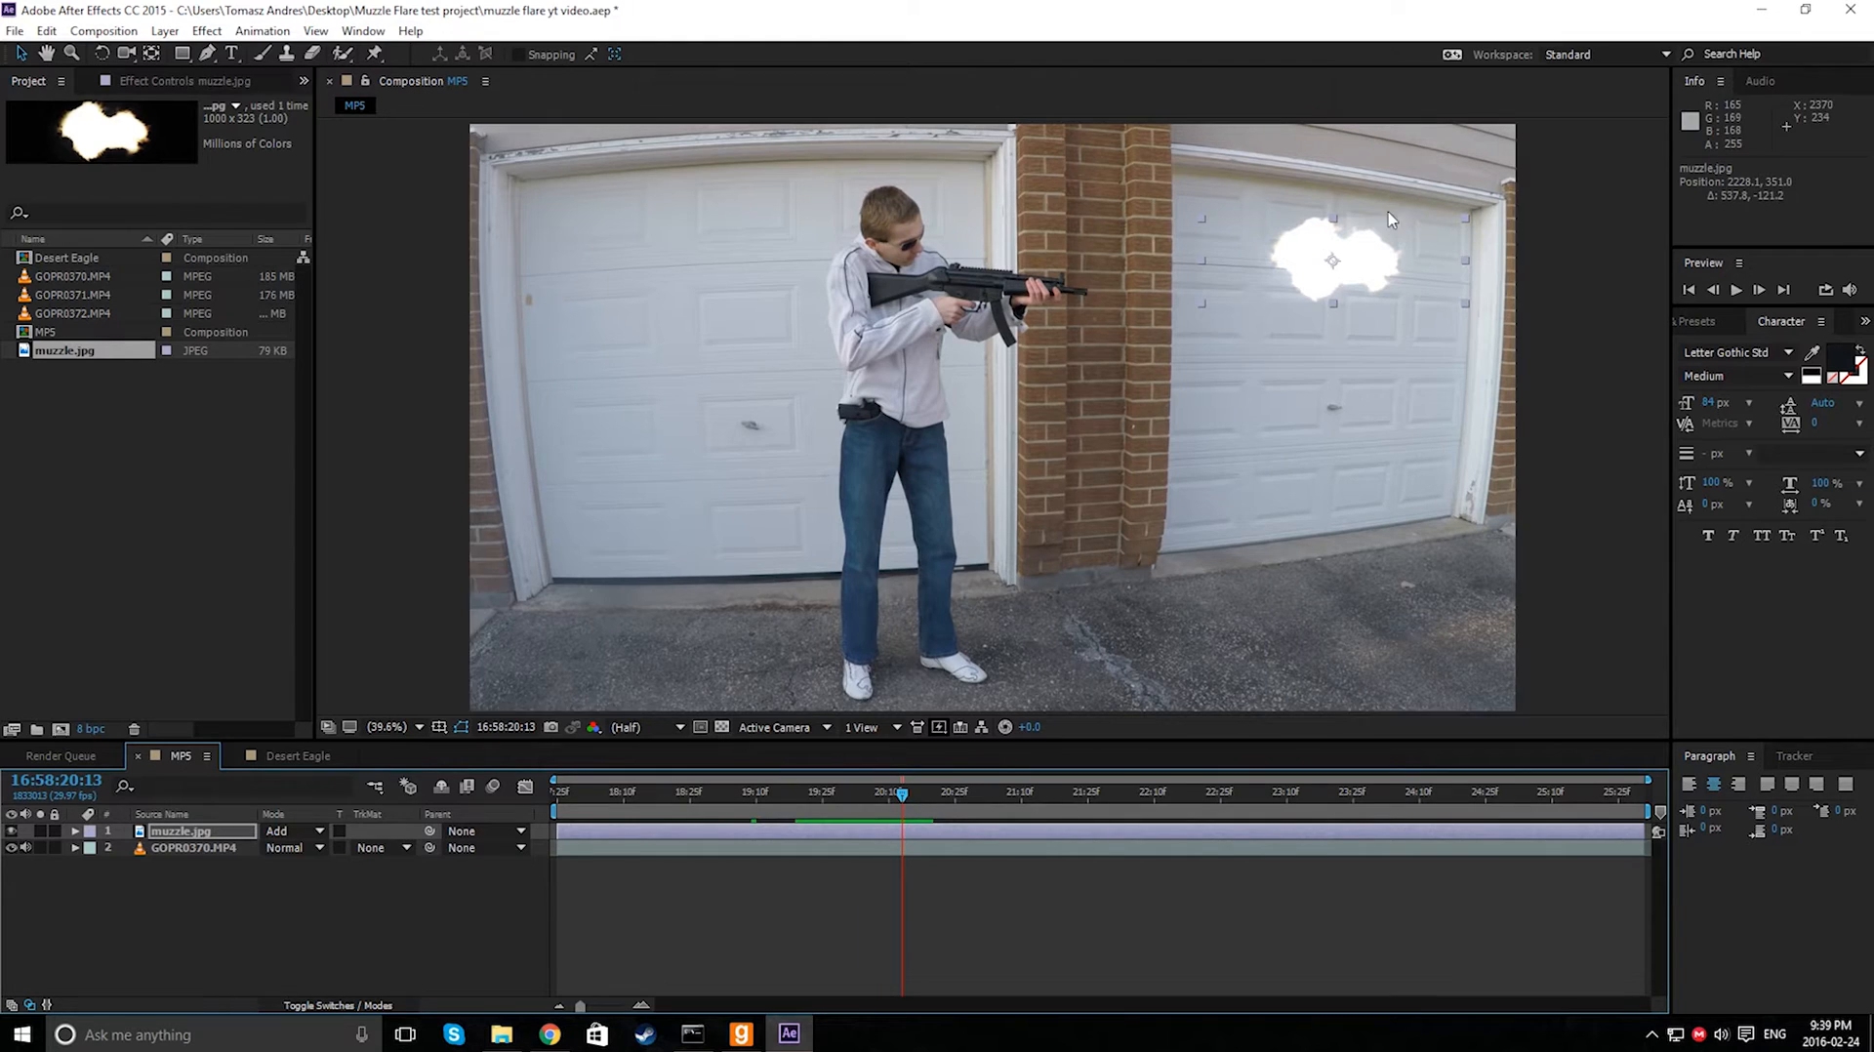
mouse_move(904, 799)
left_mouse_down()
mouse_move(921, 800)
mouse_move(905, 800)
left_mouse_up()
left_click_drag(1269, 261, 1091, 289)
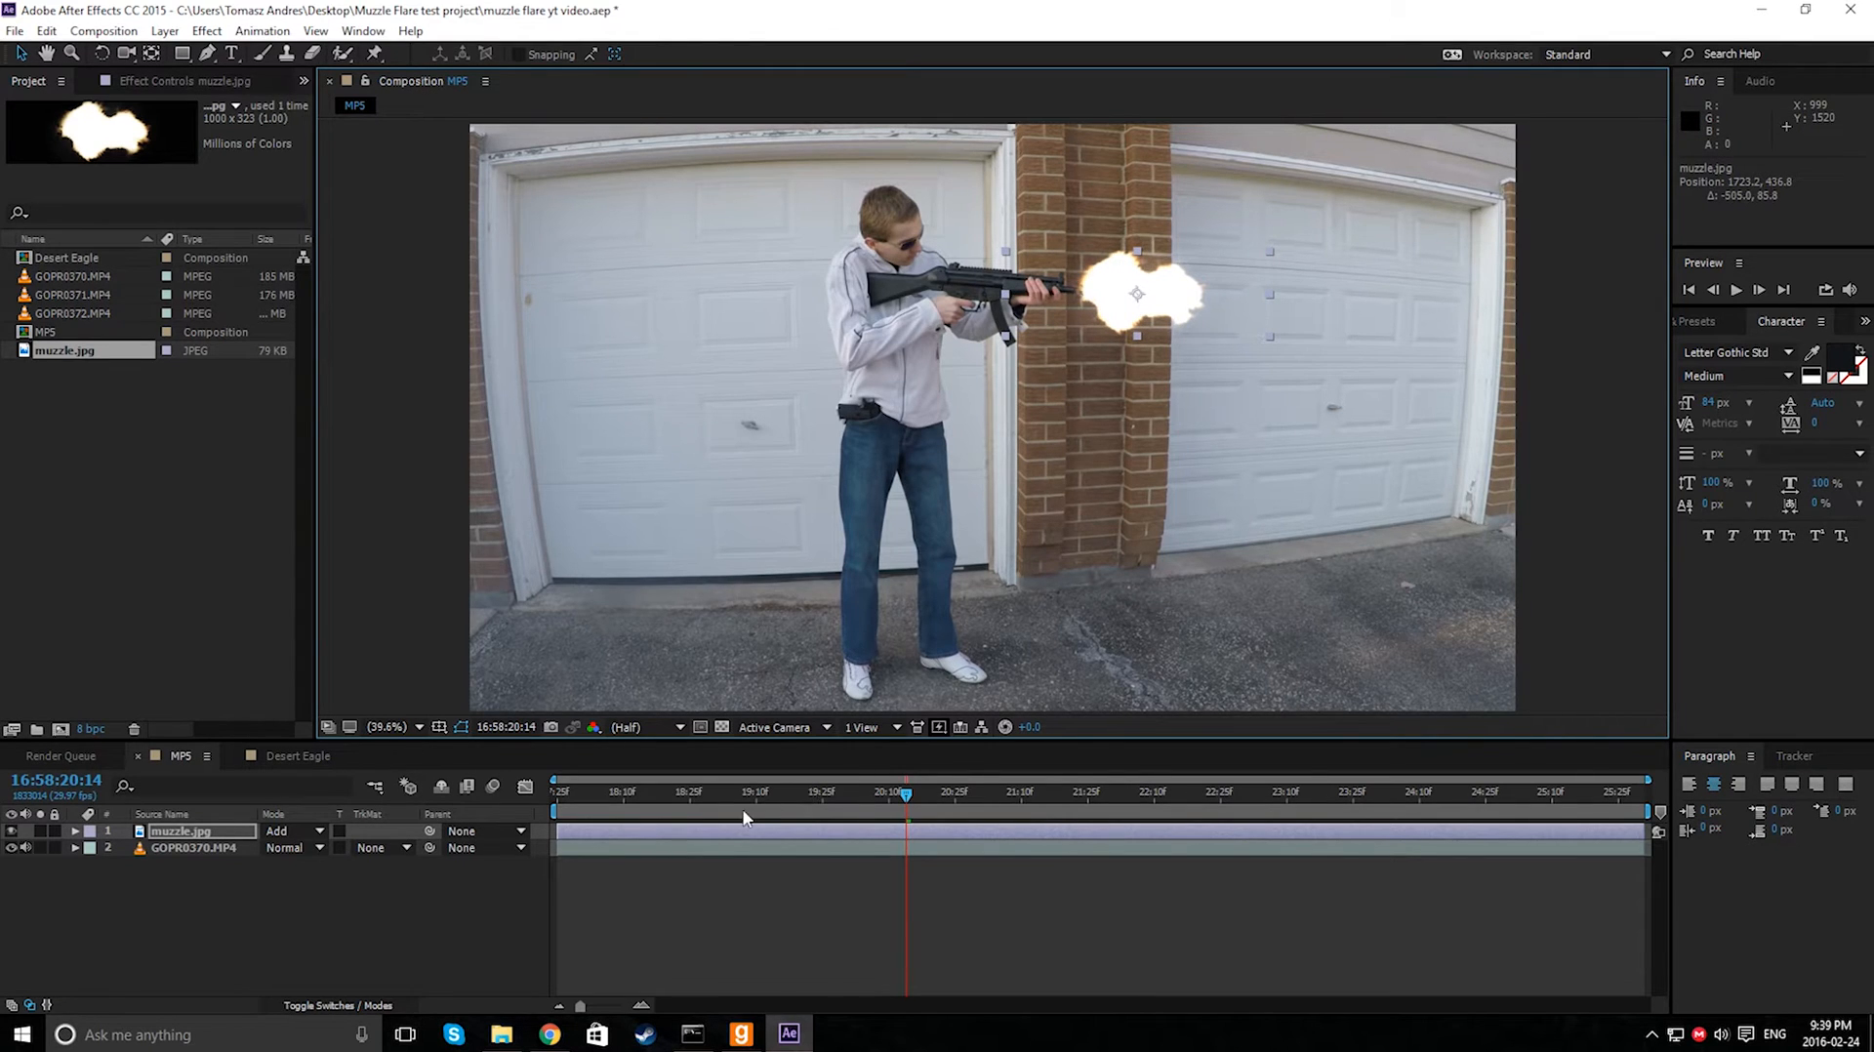
- Trim the muzzle.jpg layer to a single frame at 16:58:20:14 and preview the result
left_click_drag(558, 829, 886, 846)
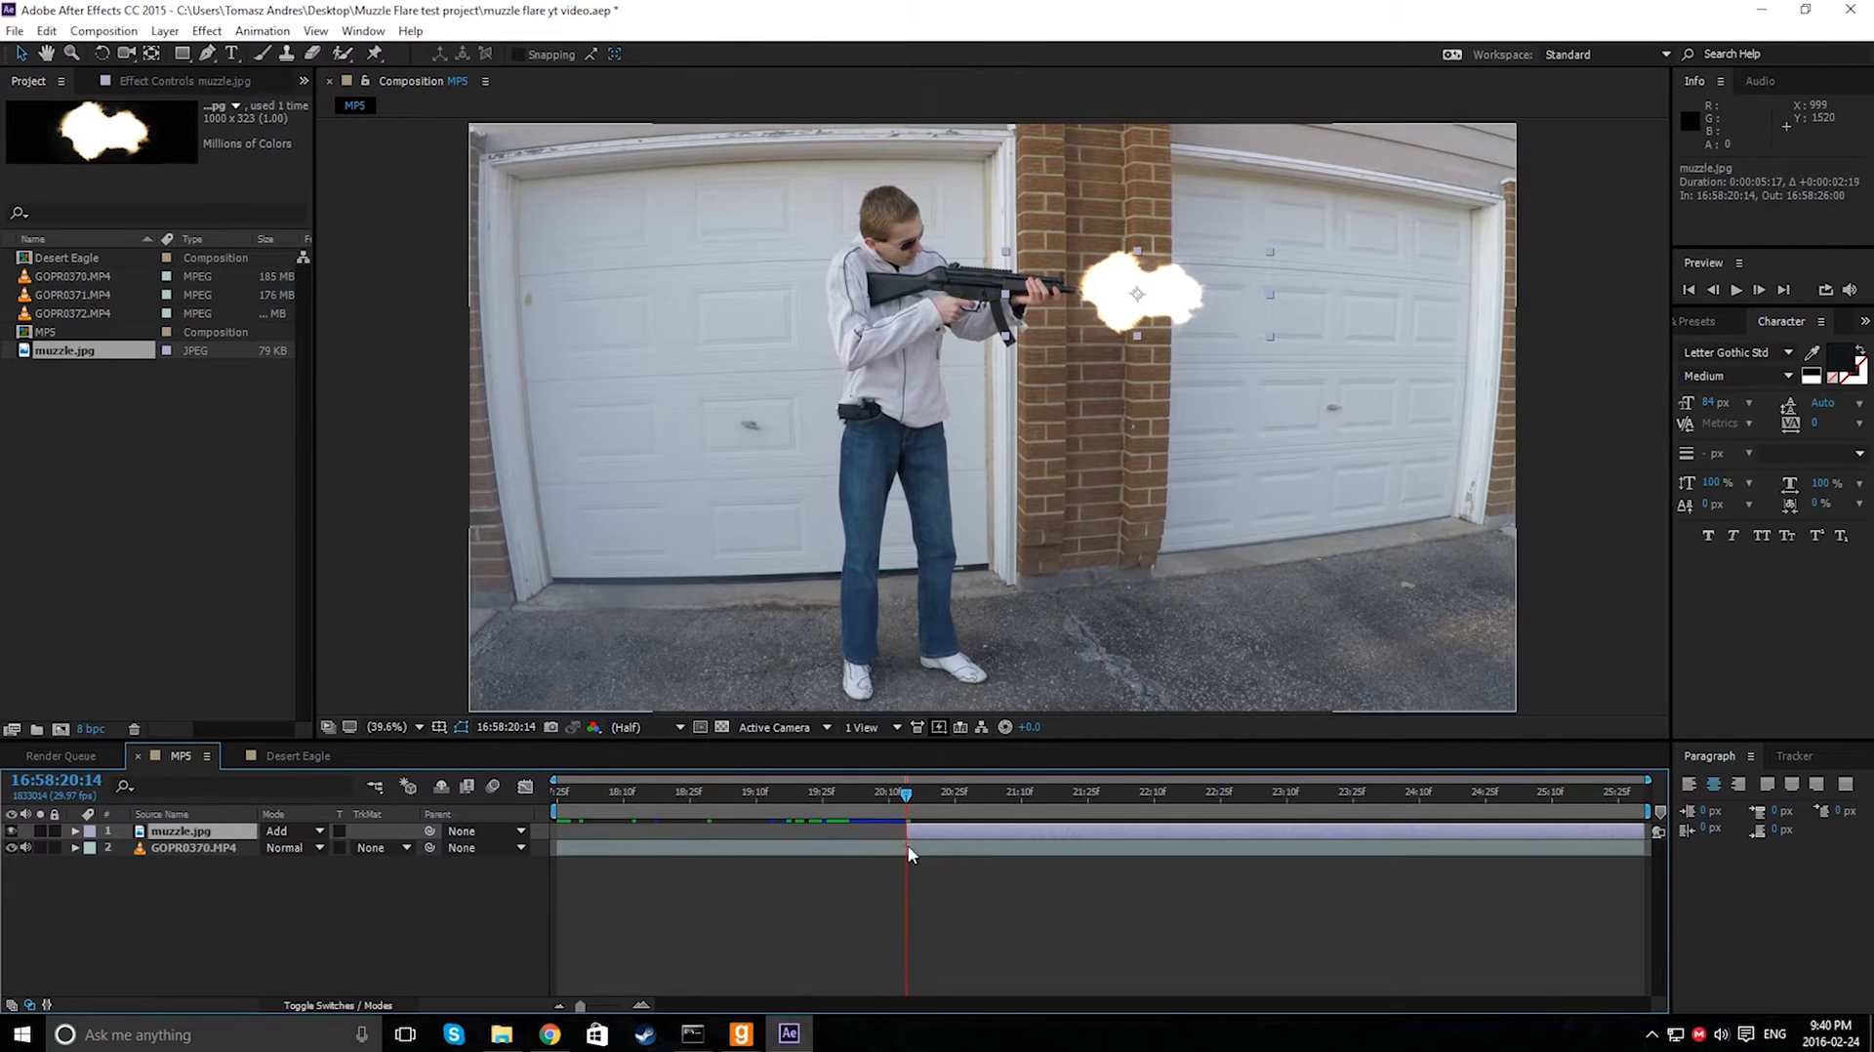
left_click_drag(1637, 832, 886, 806)
key("space")
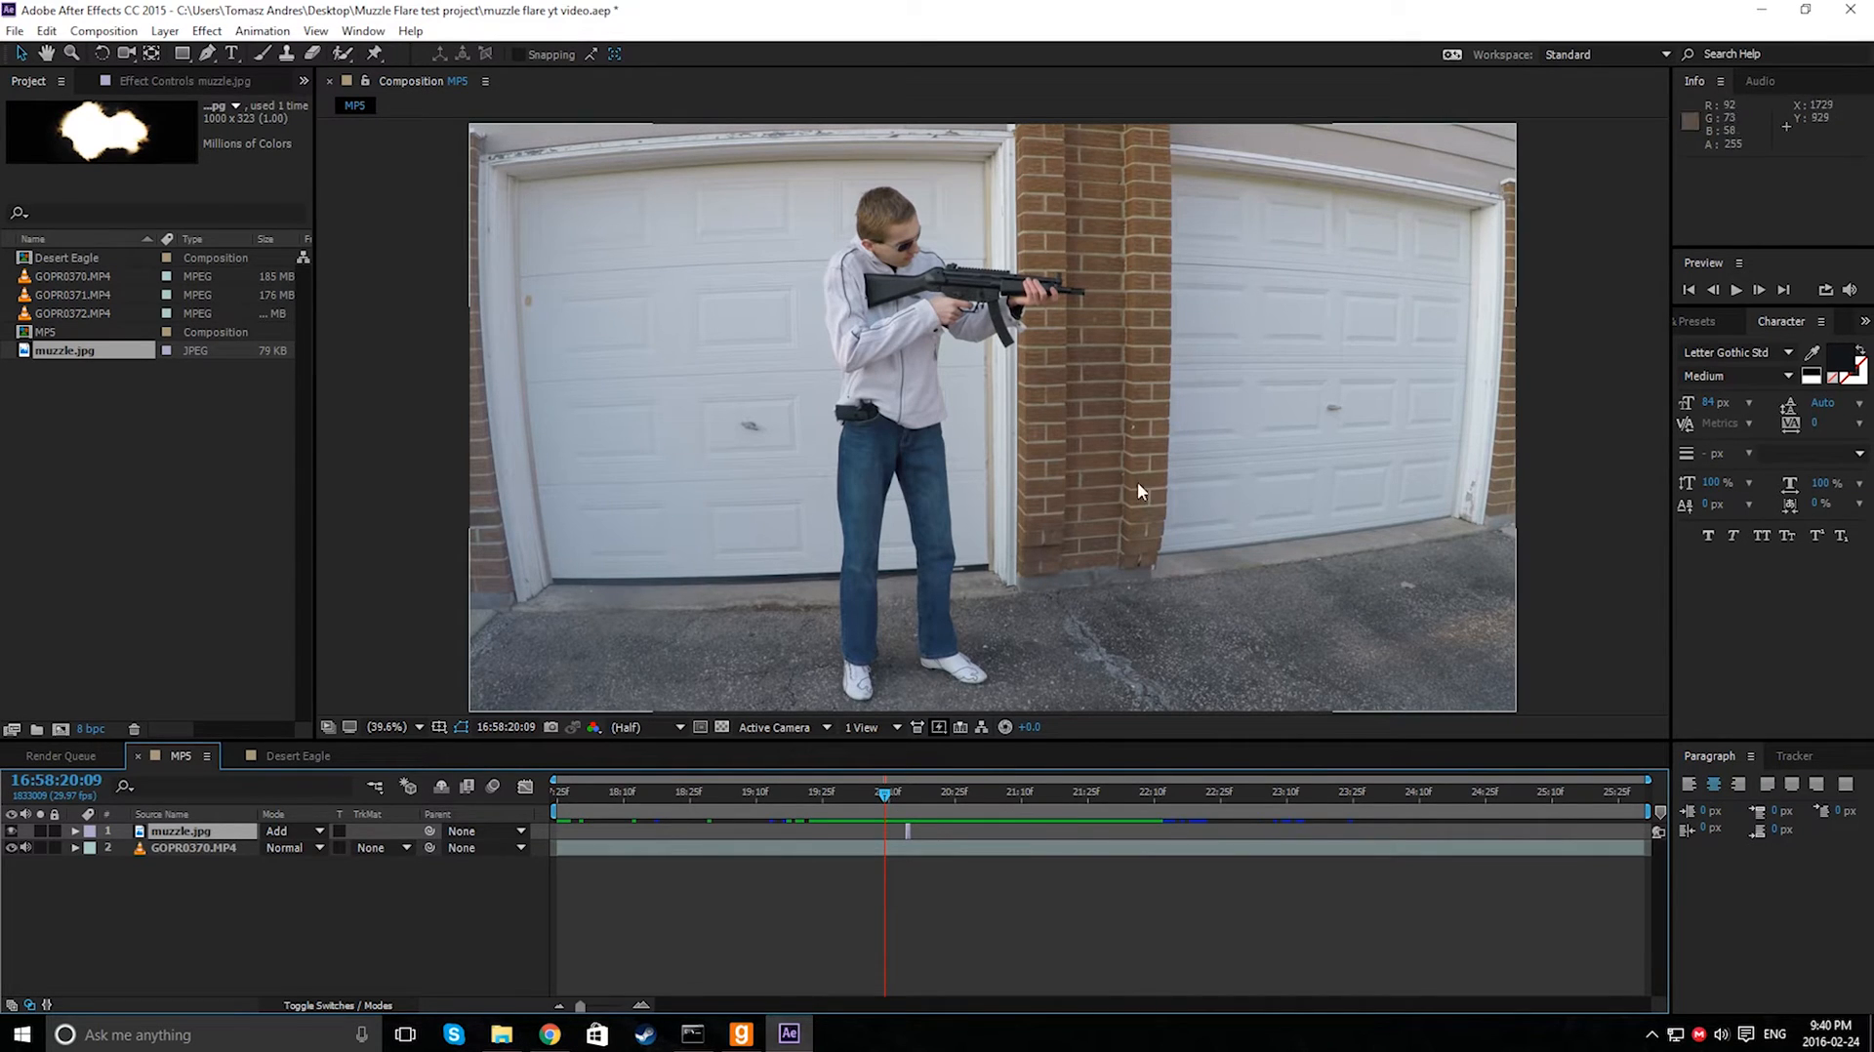
left_click_drag(894, 798, 913, 798)
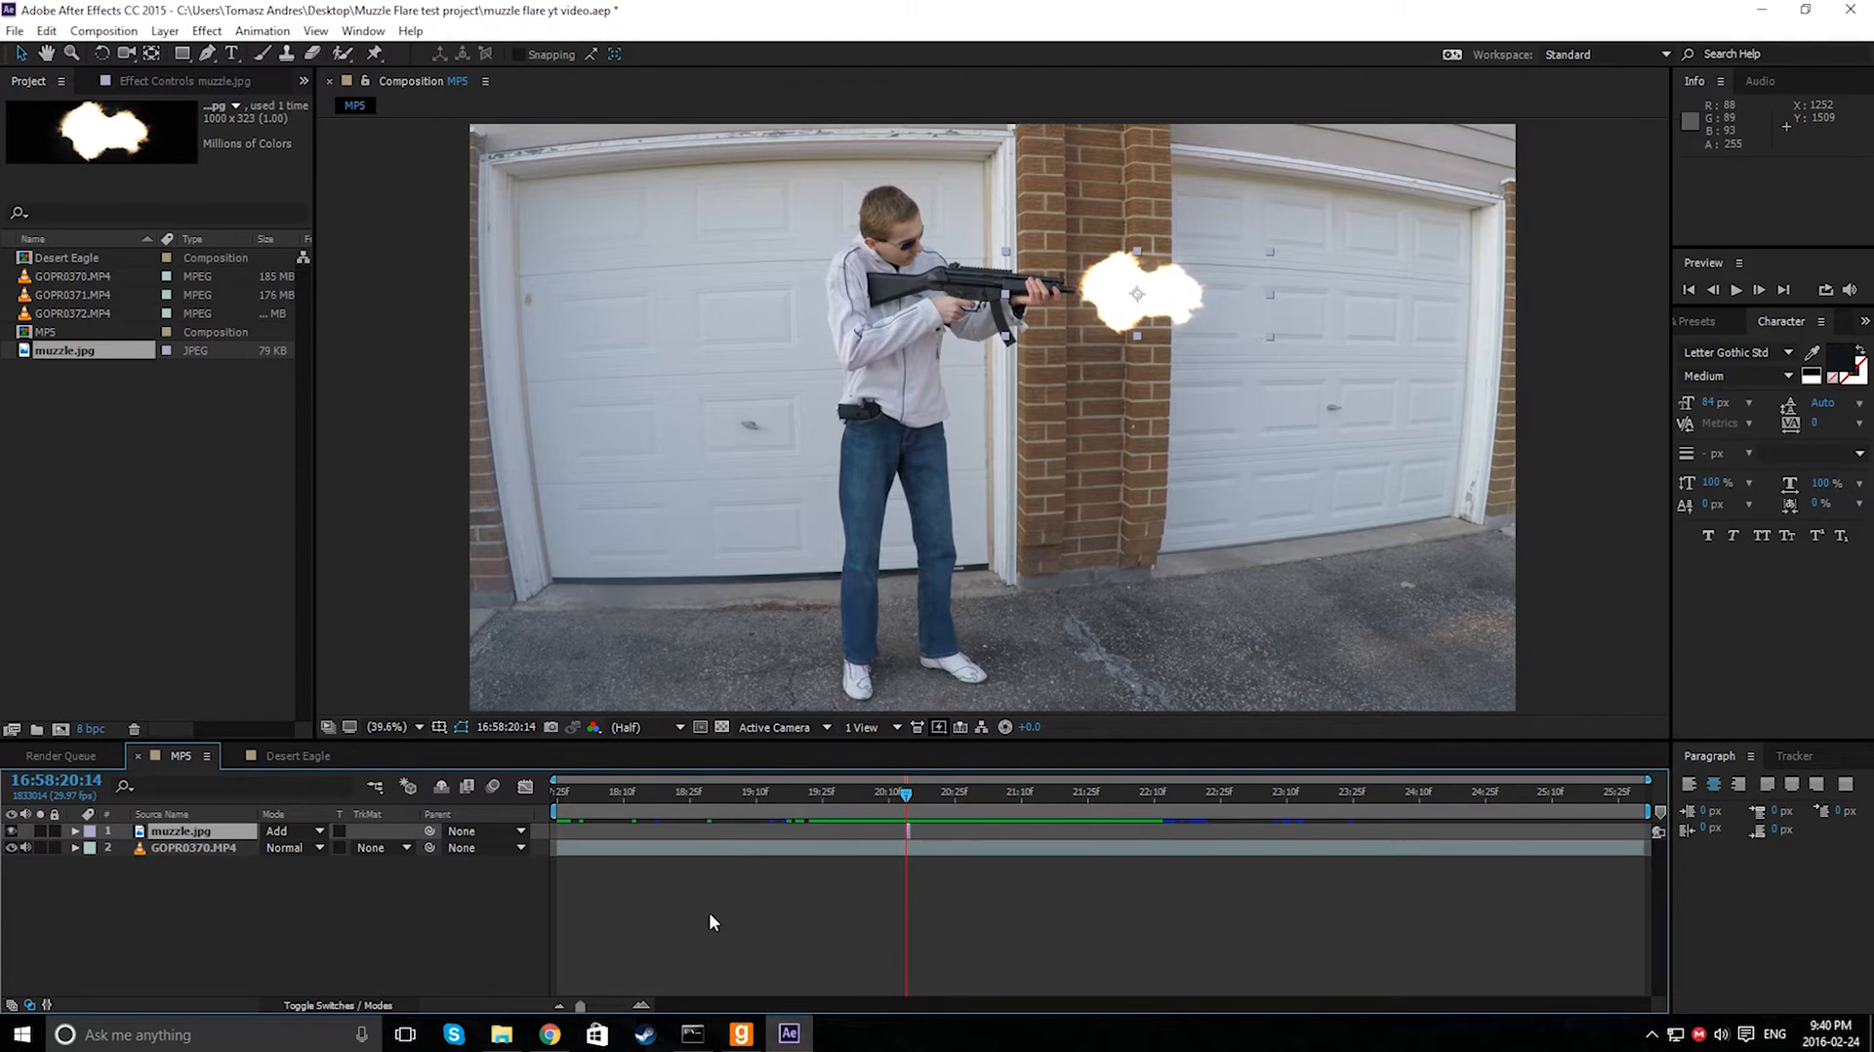
- Duplicate the GOPR0370.MP4 video layer
left_click(847, 931)
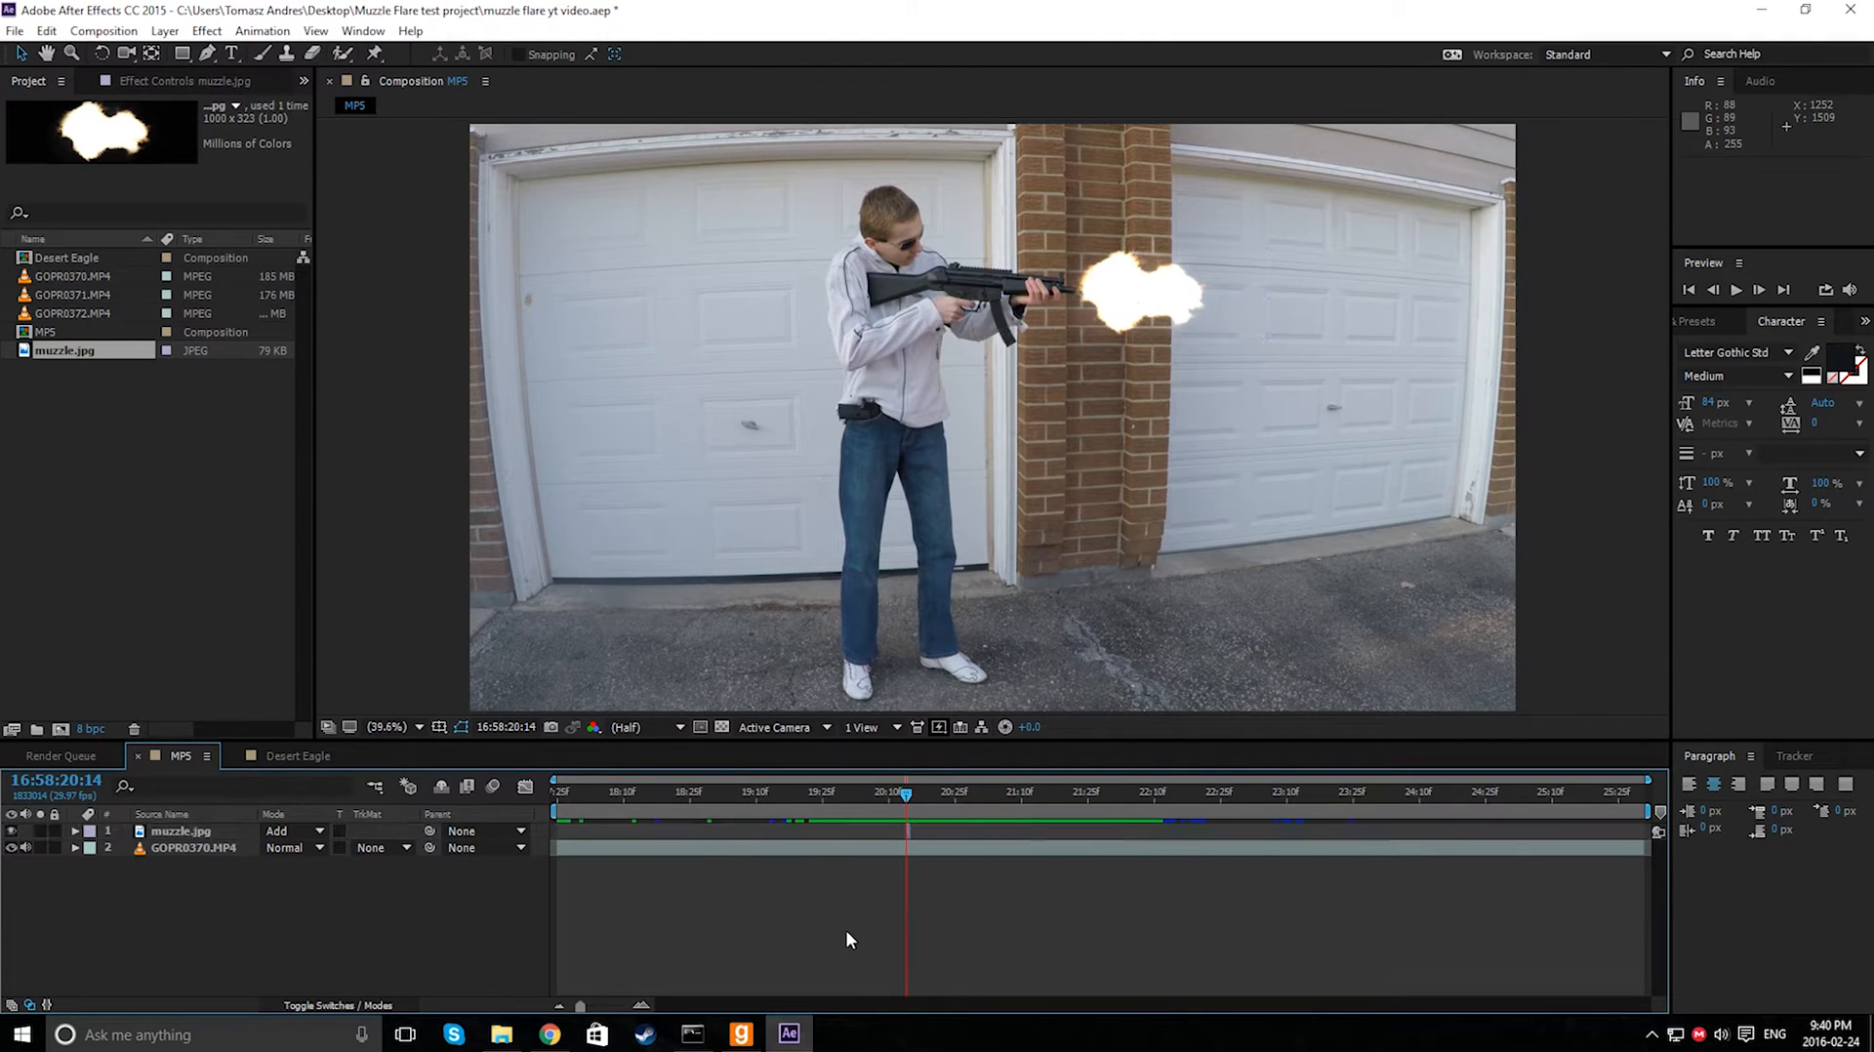
left_click(183, 846)
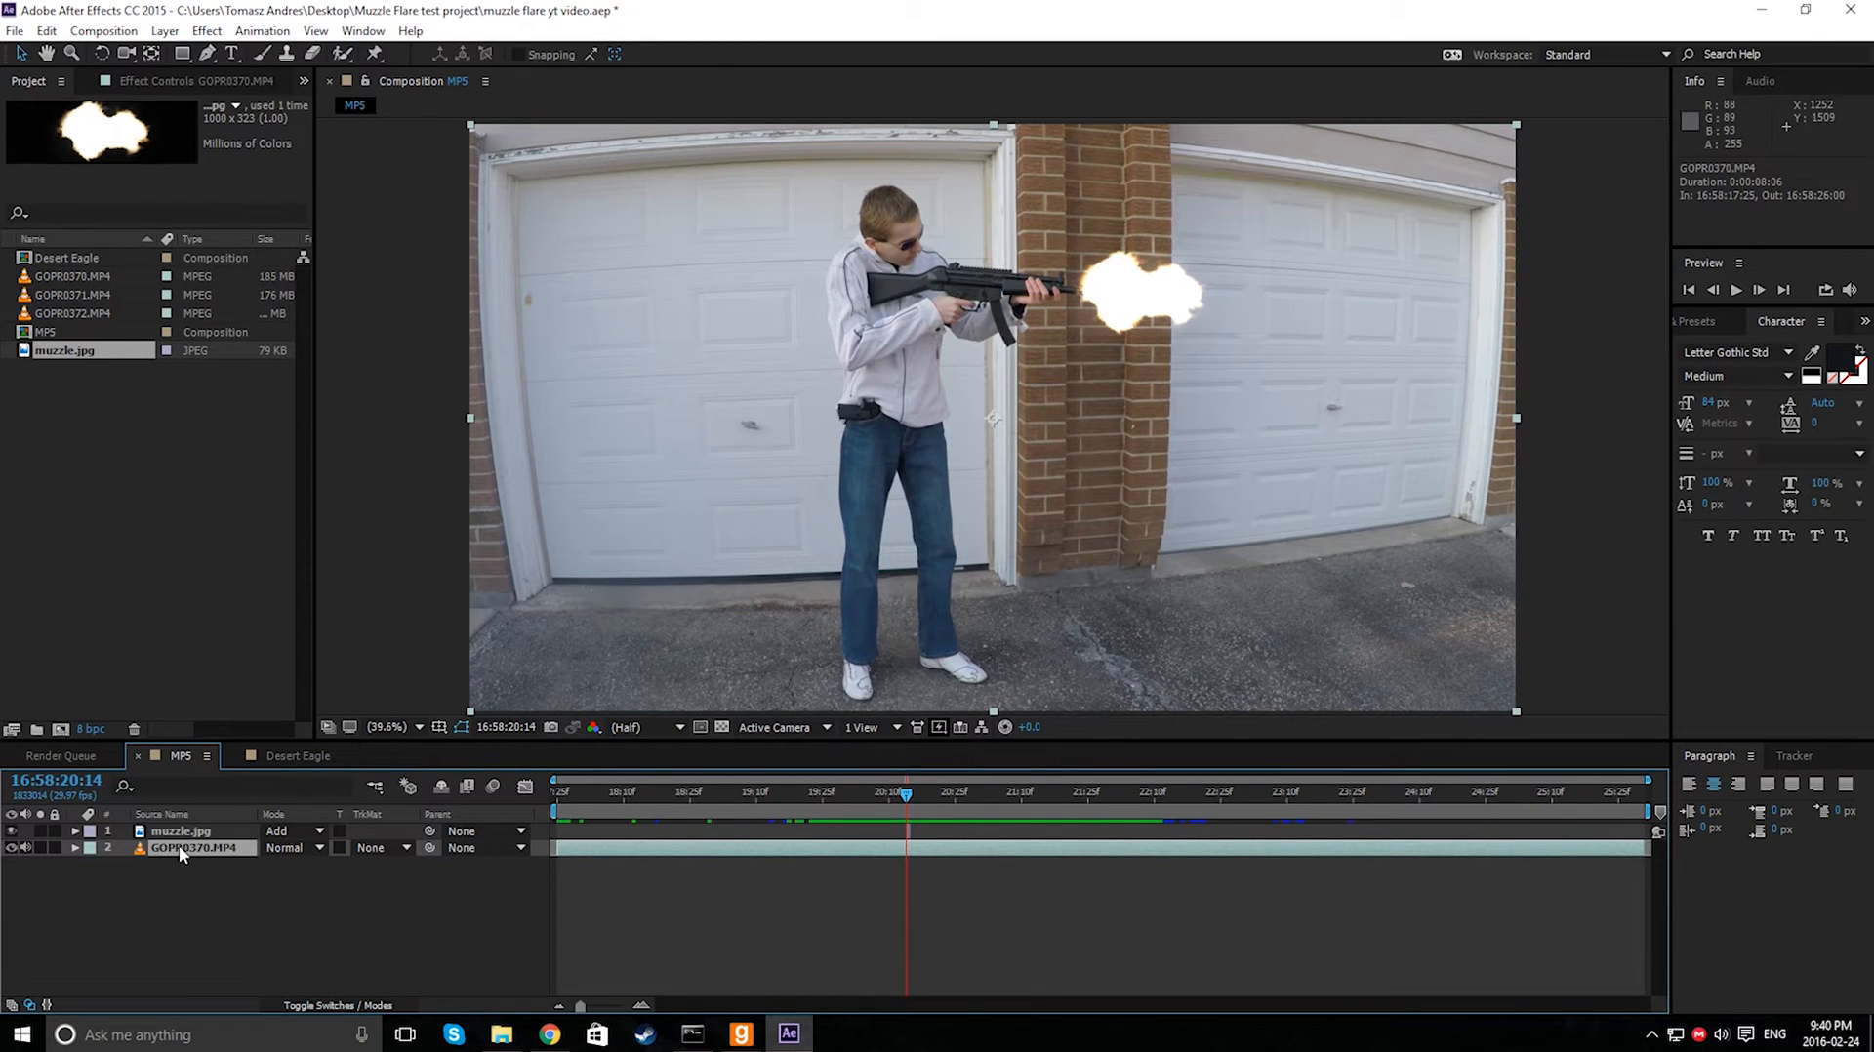
right_click(178, 845)
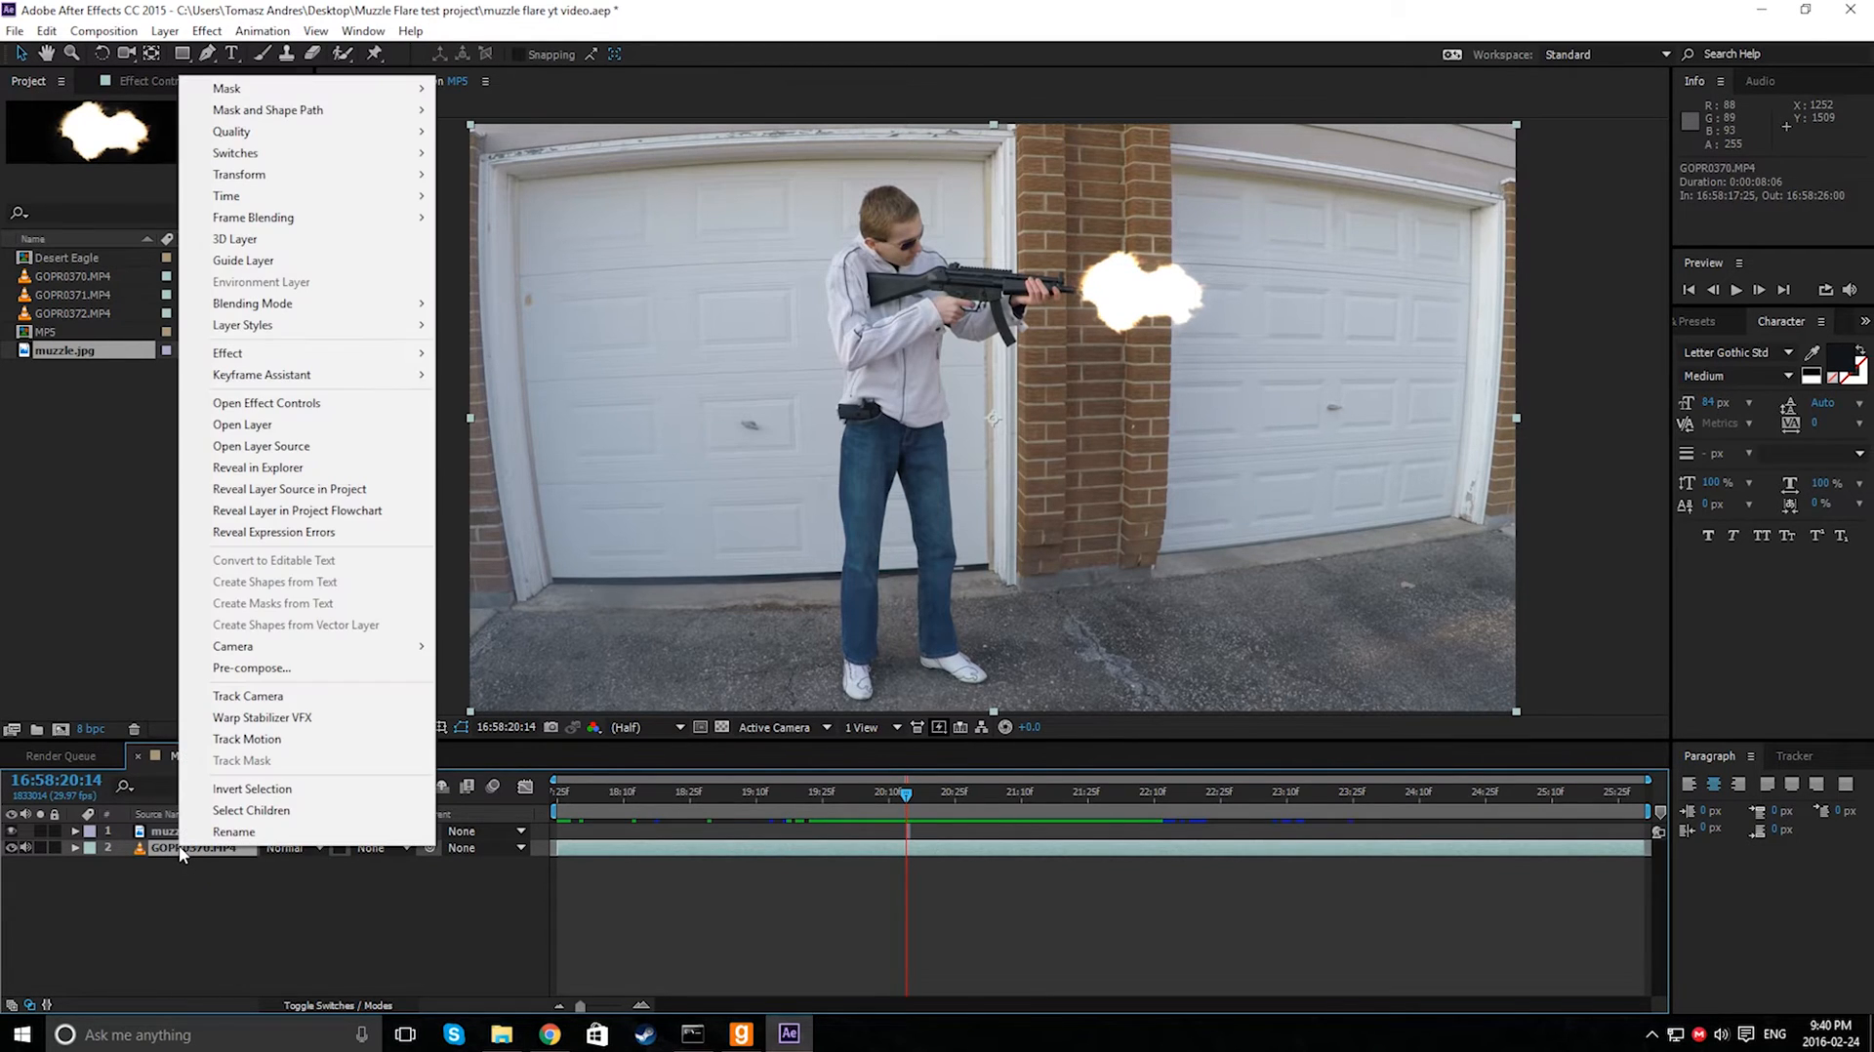
left_click(314, 4)
key("ctrl+d")
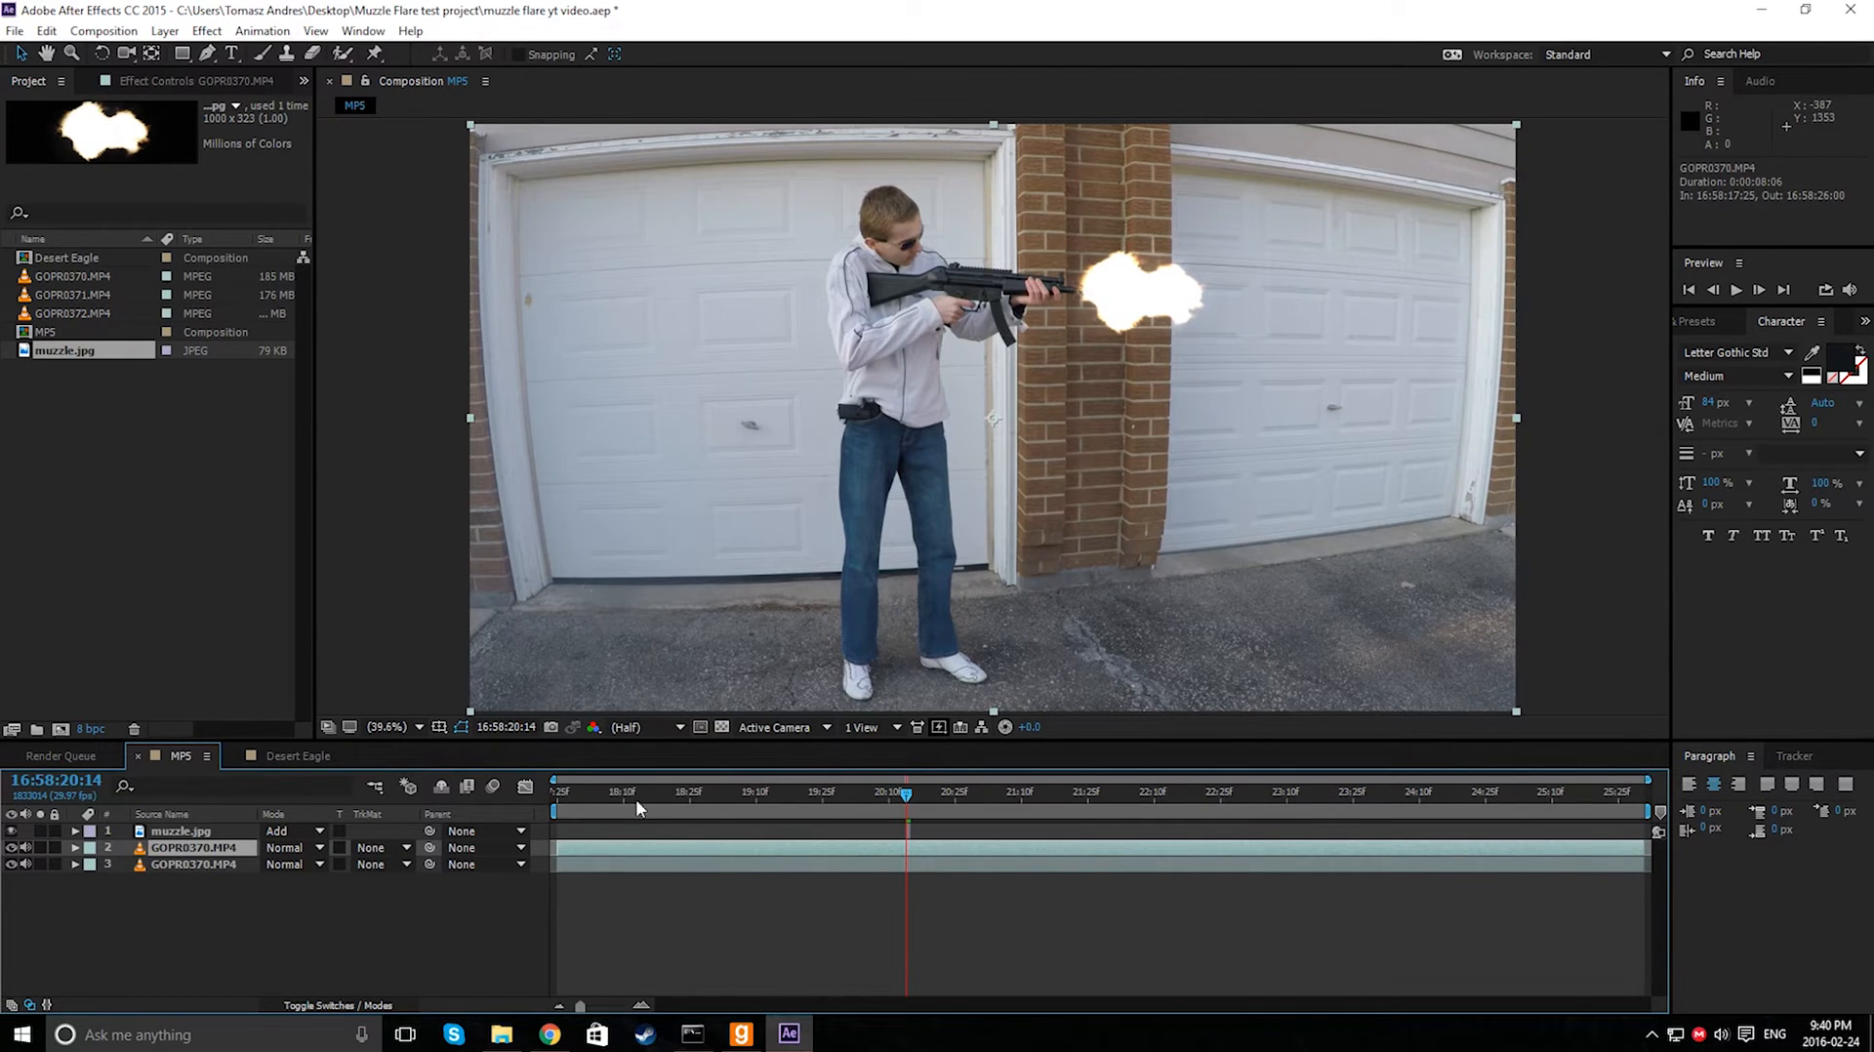
- Draw a closed seven-point Pen tool mask around the brick pillar beside the flash on the duplicated video layer
left_click(206, 53)
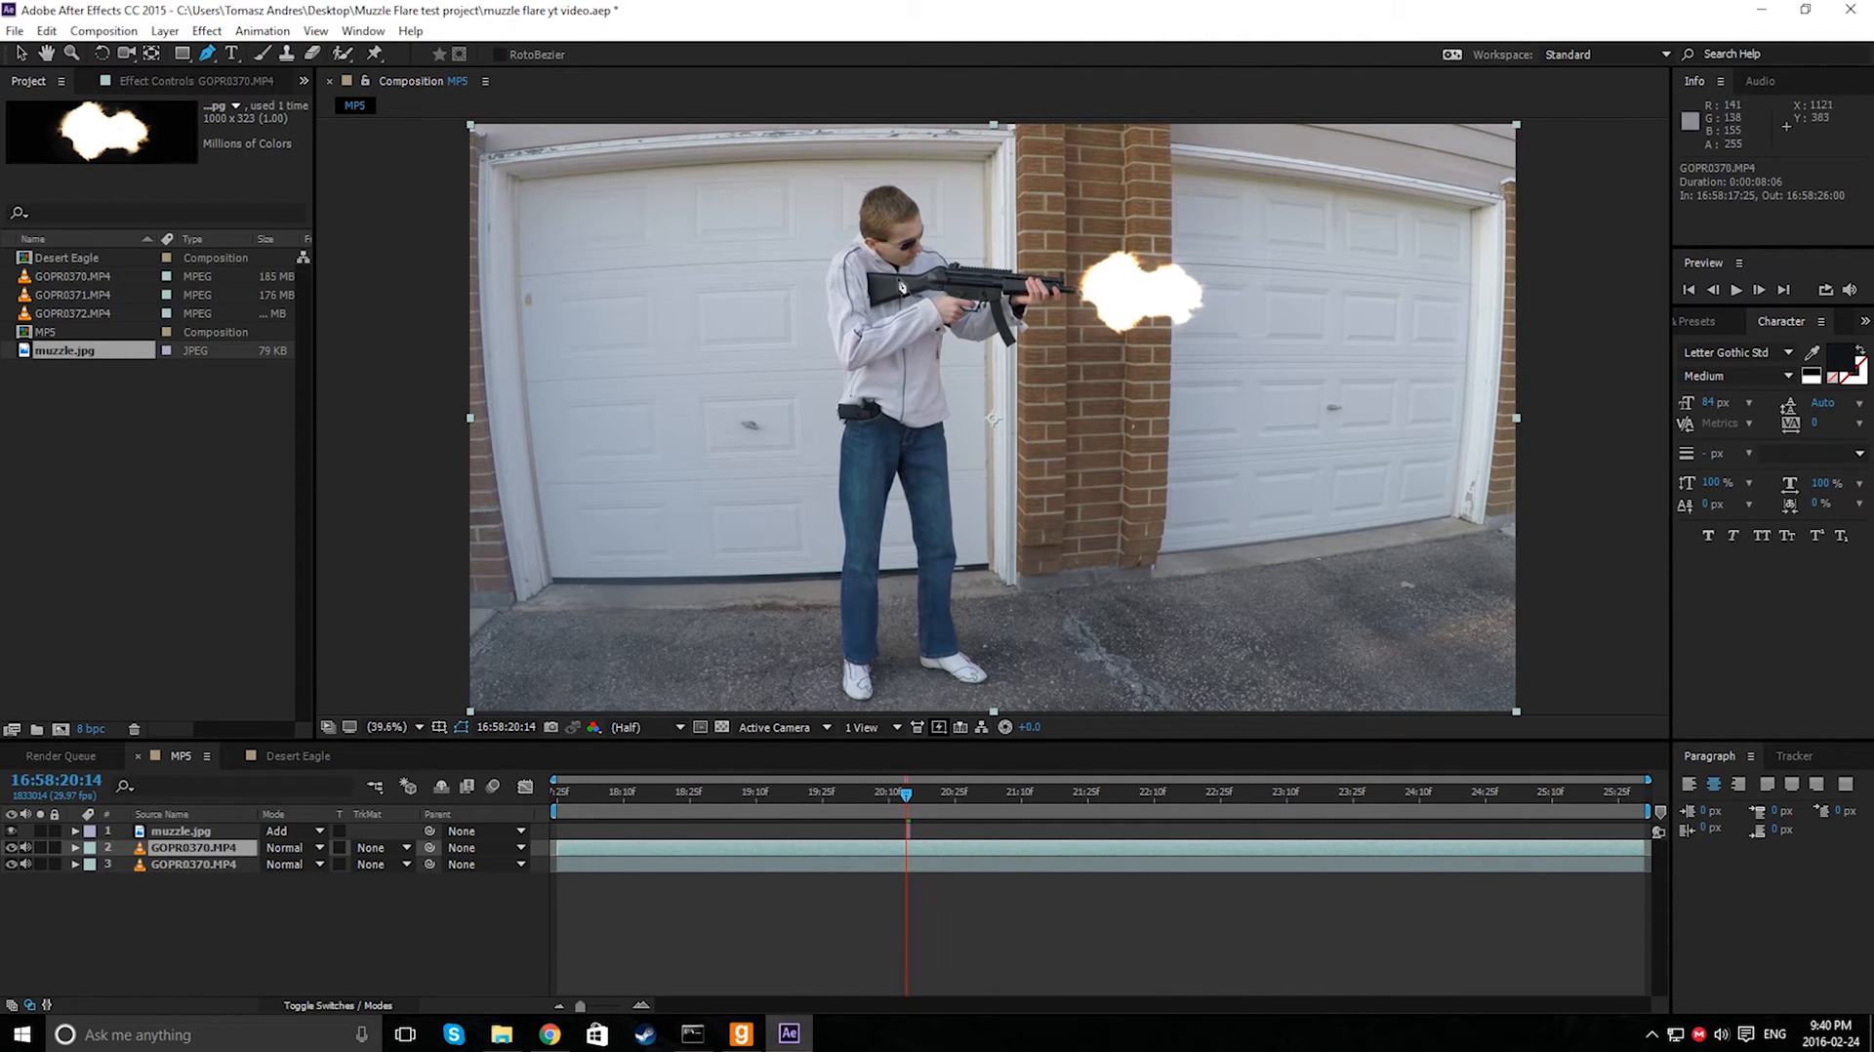
left_click(1023, 198)
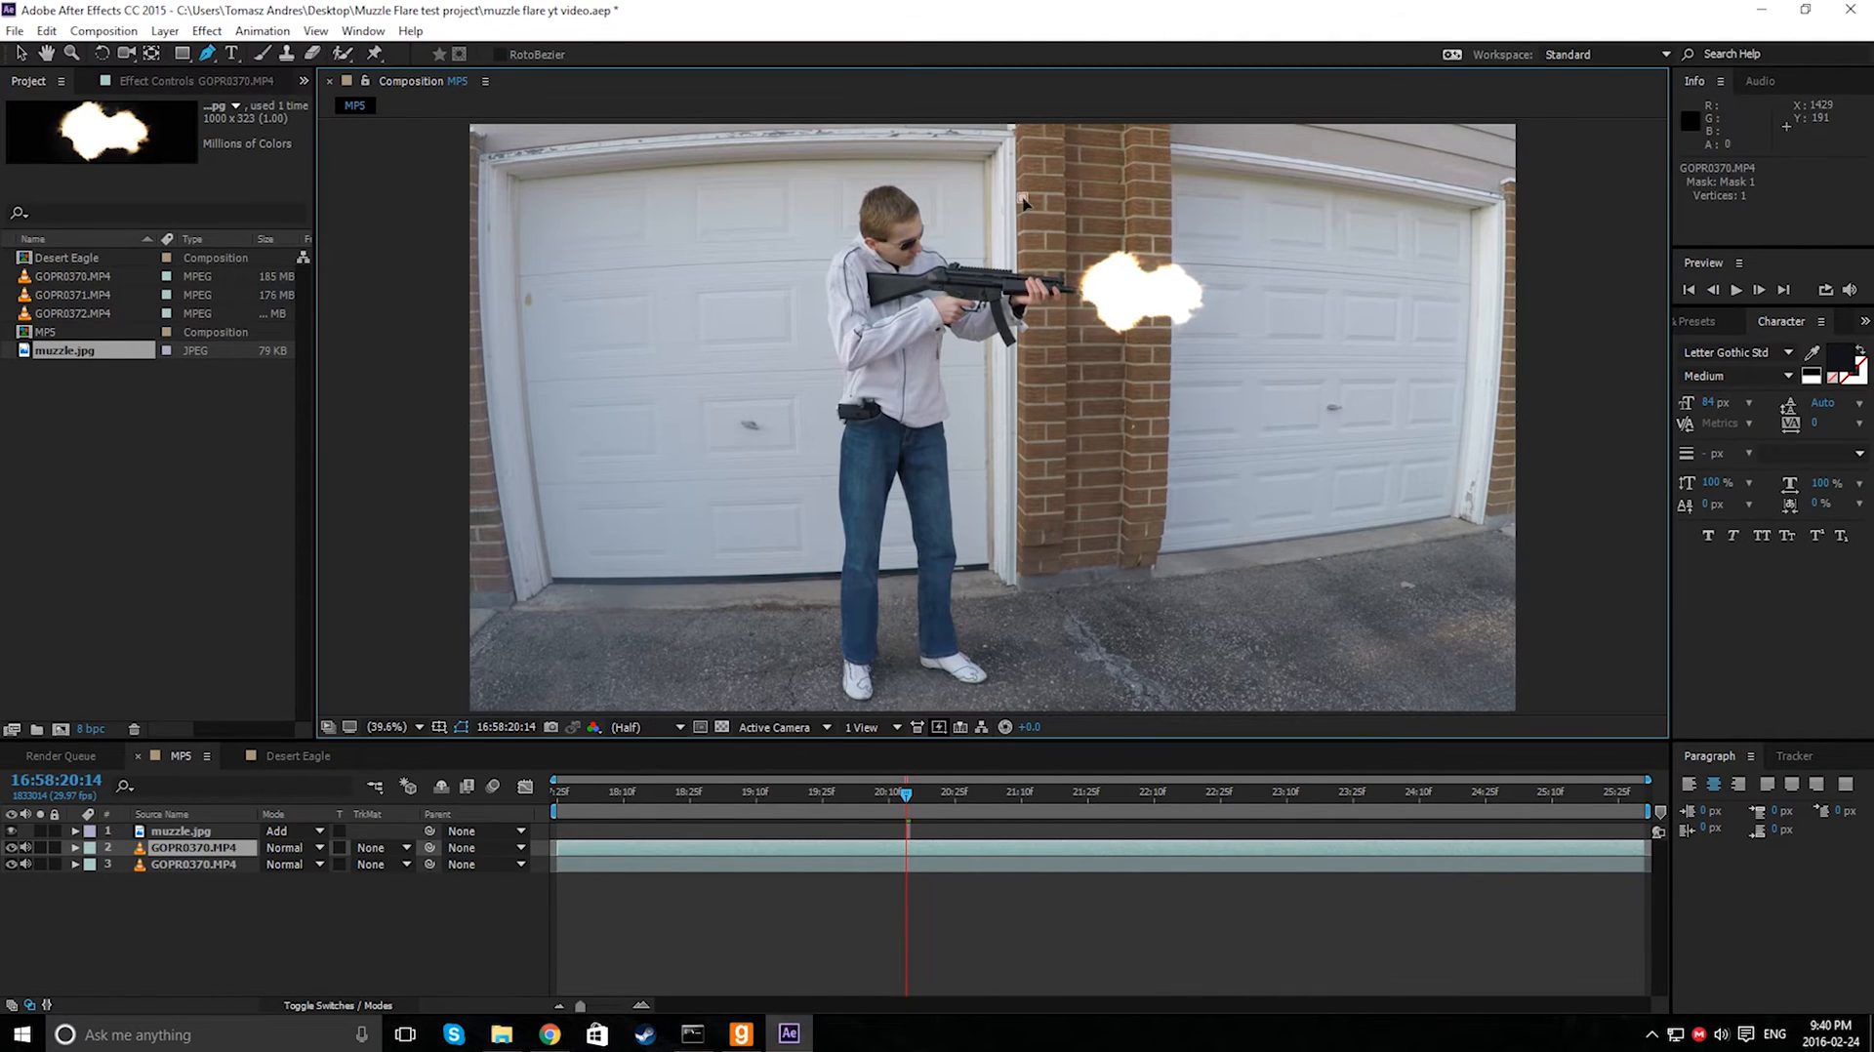
left_click(1080, 177)
left_click(1129, 189)
left_click(1169, 241)
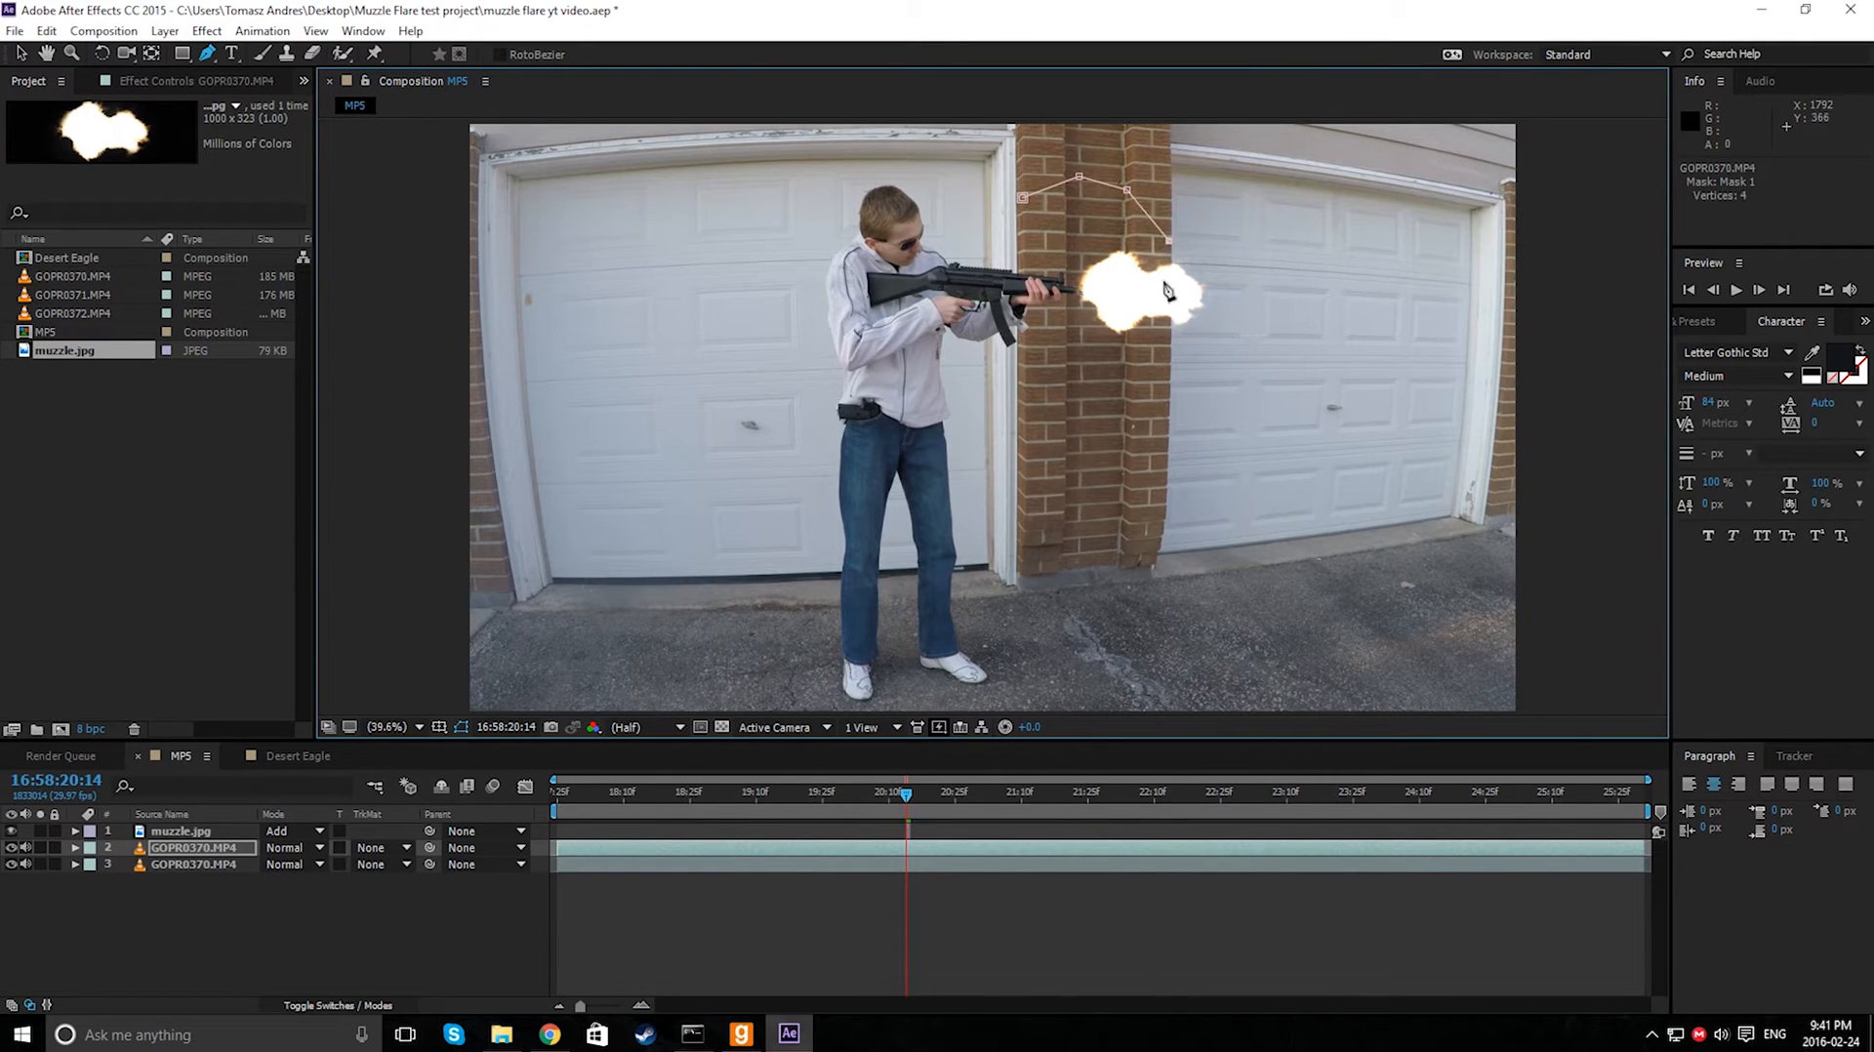
left_click(1169, 372)
left_click(1102, 412)
left_click(1020, 379)
left_click(1022, 199)
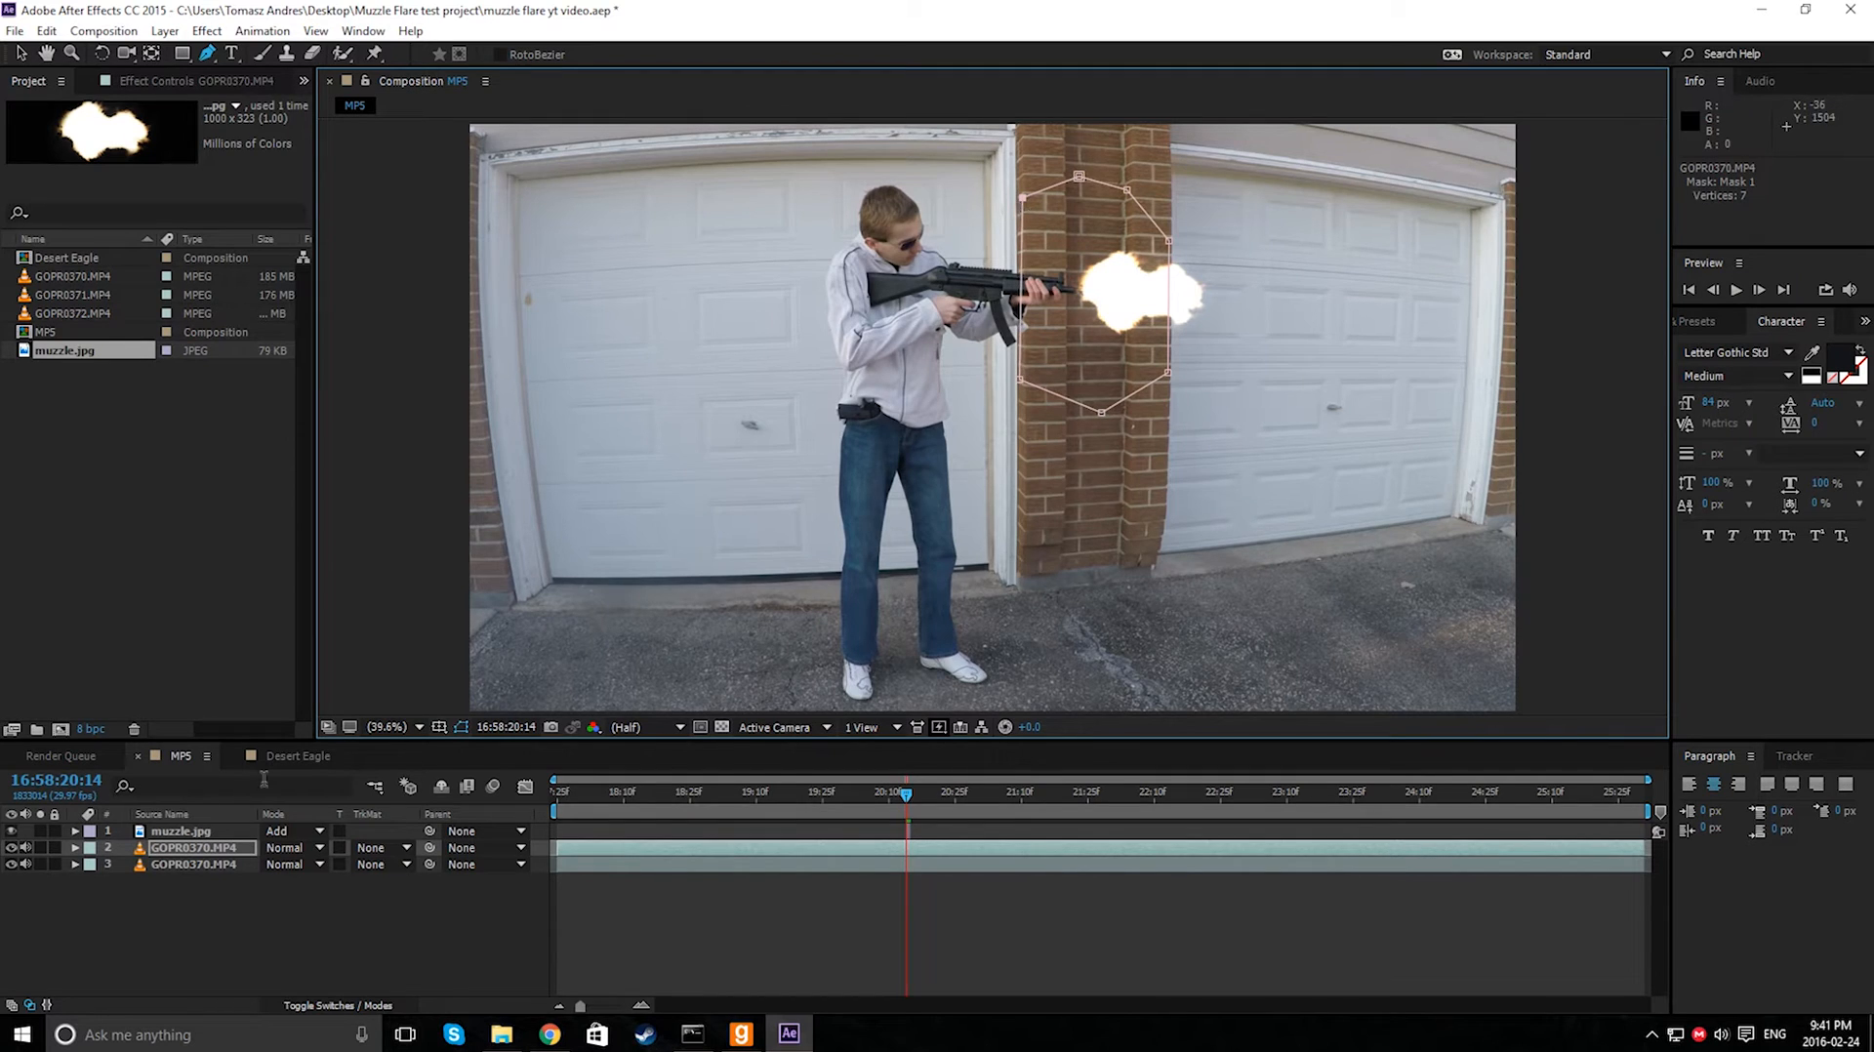
- Undo the mask points and the new path, then reselect the duplicated video layer
key("ctrl+z")
key("ctrl+z")
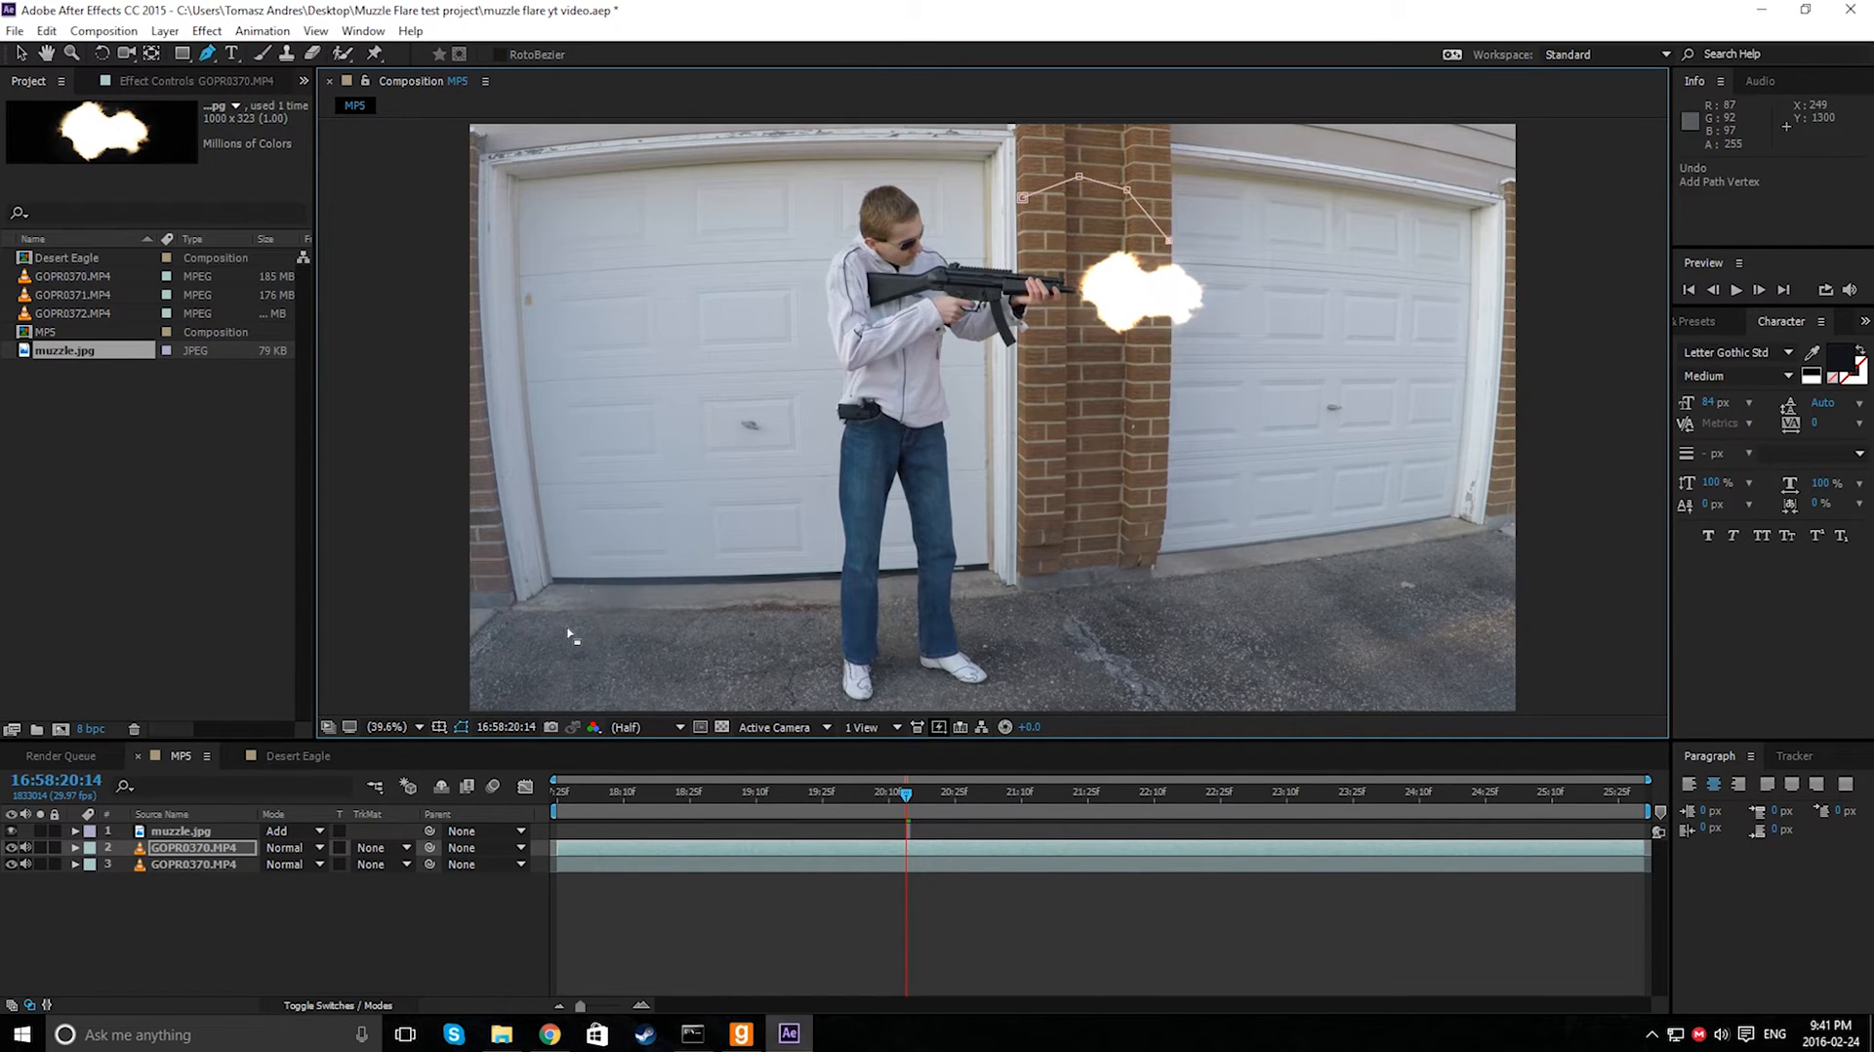
key("ctrl+z")
key("ctrl+z")
left_click(167, 866)
left_click(173, 849)
left_click(1041, 187)
key("ctrl+z")
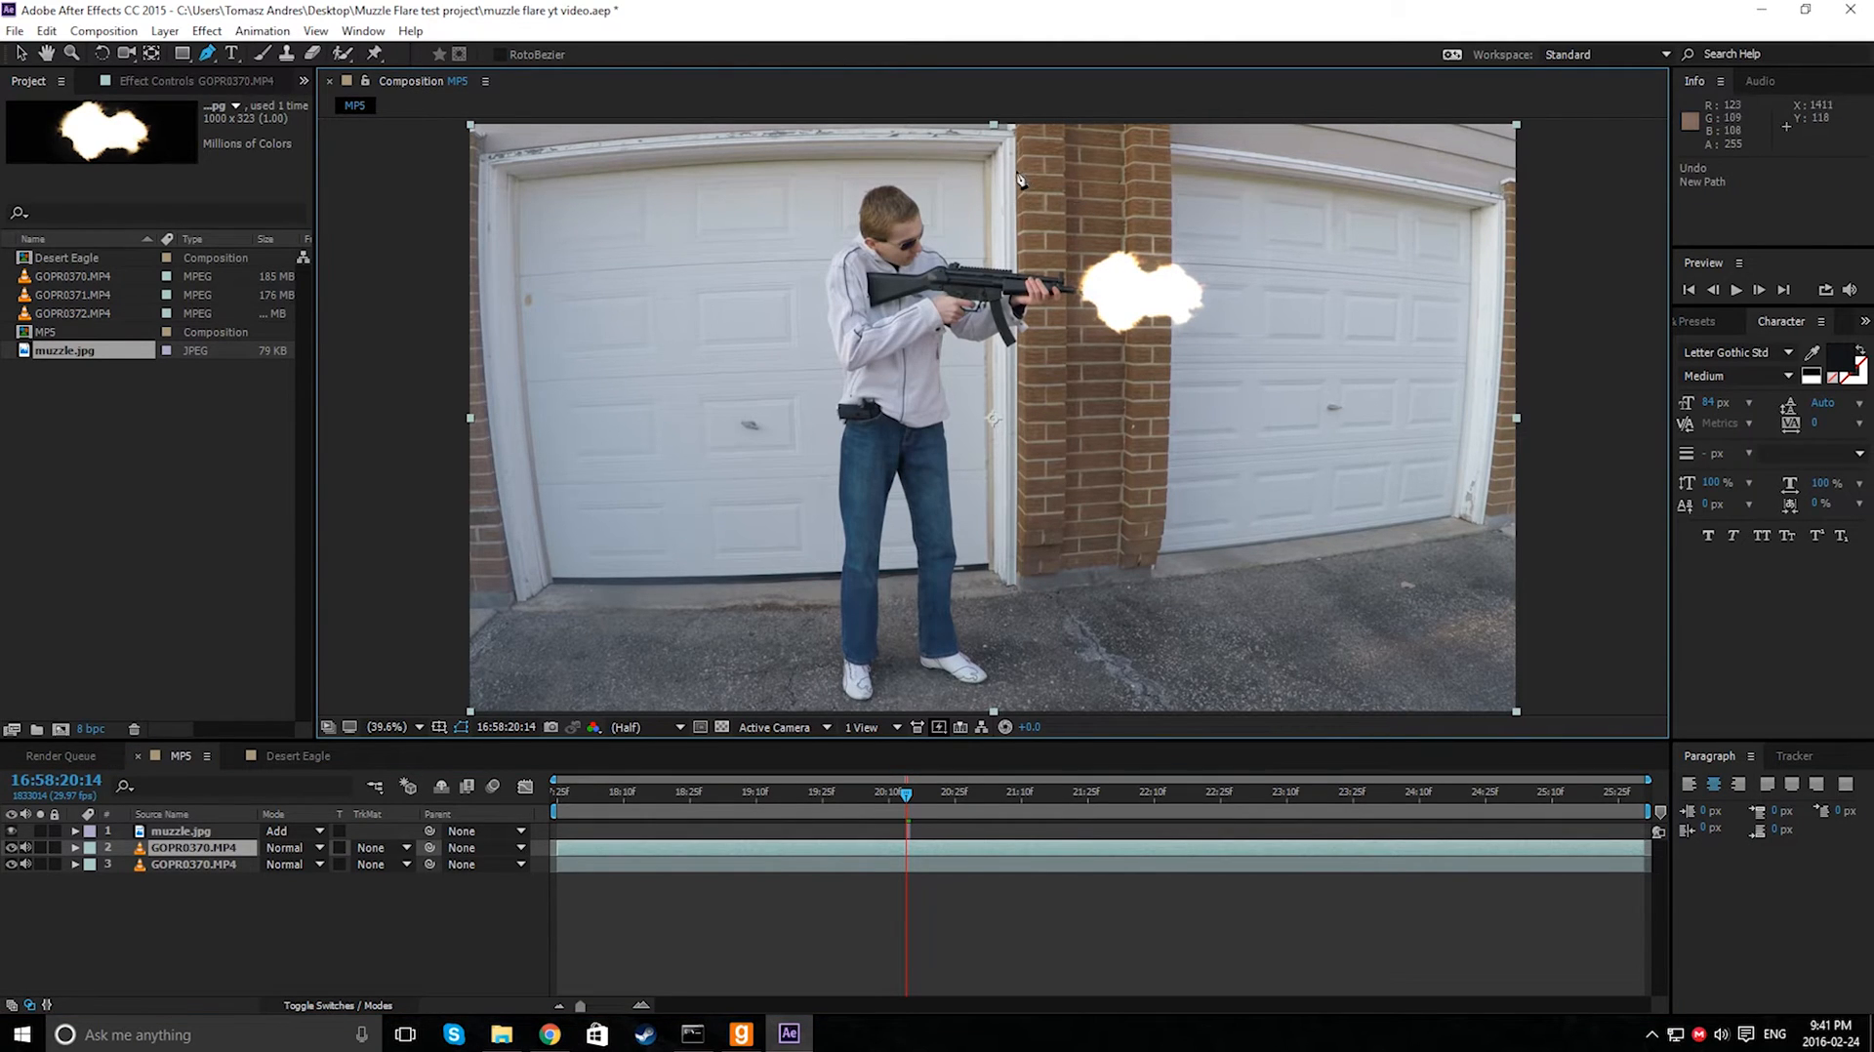
left_click(186, 851)
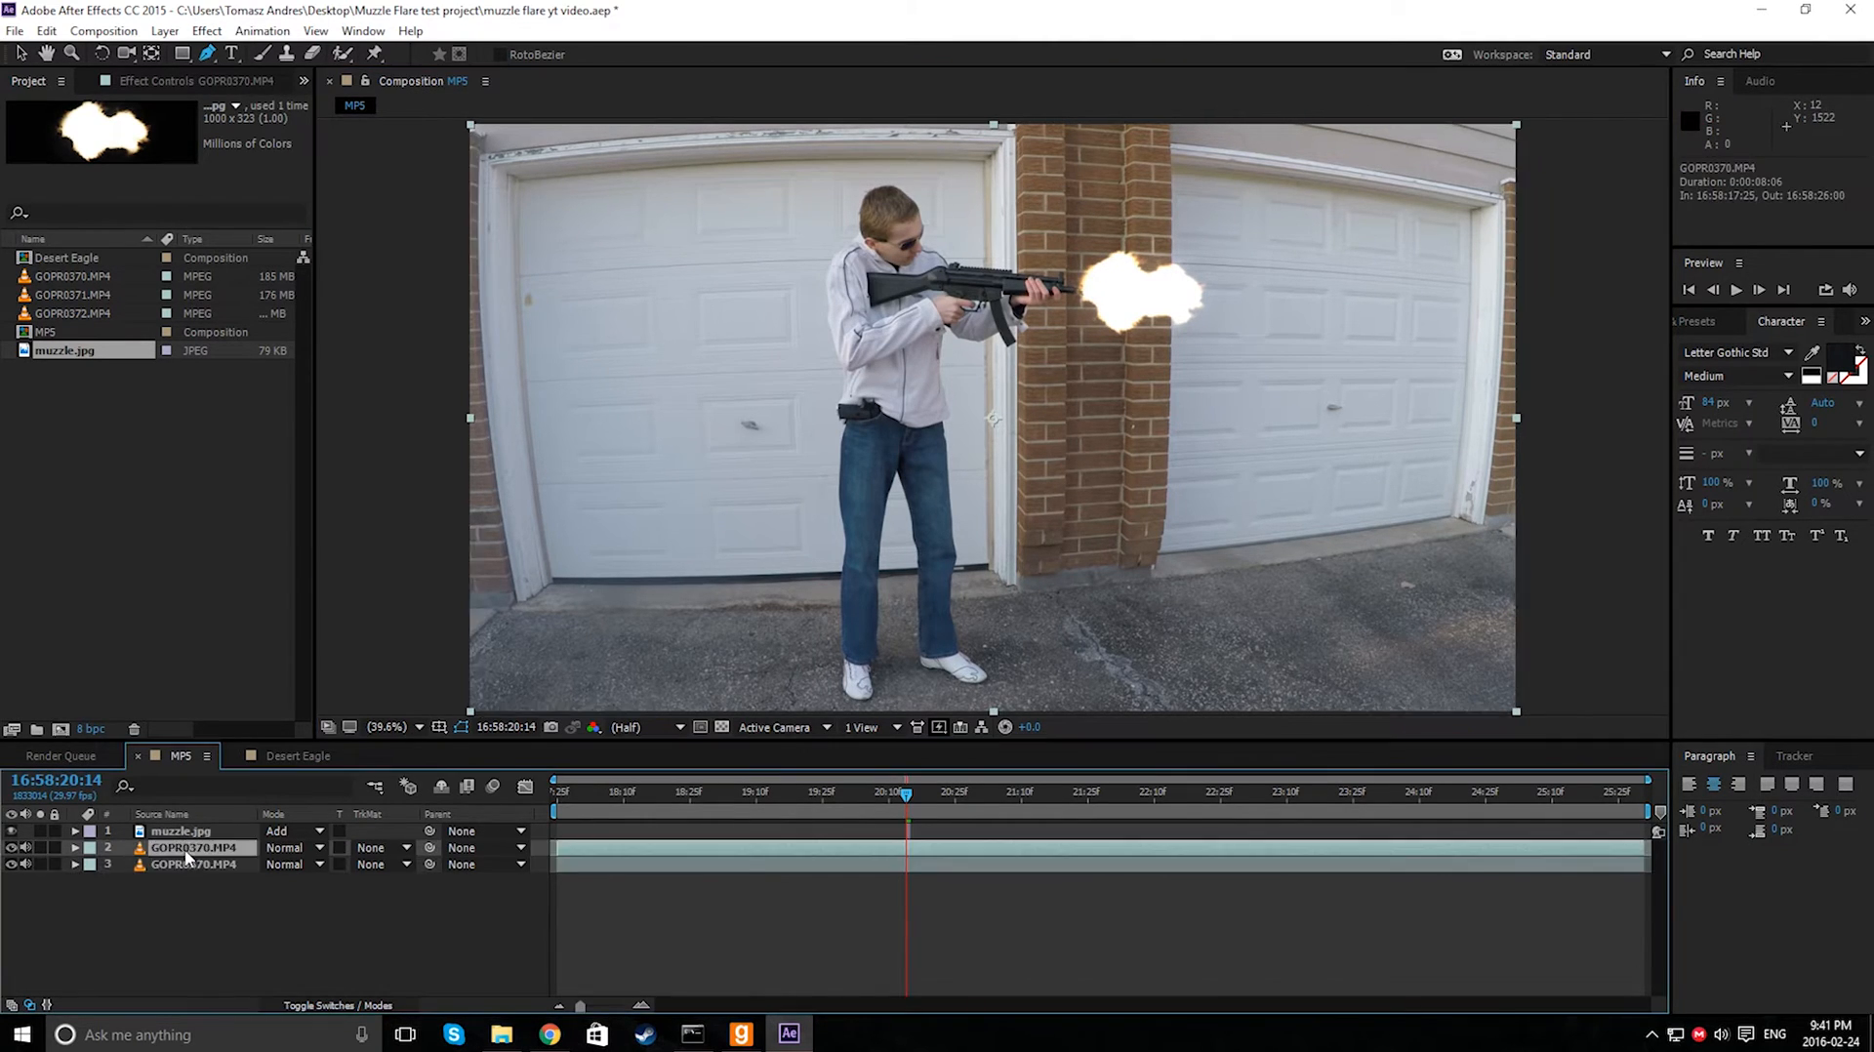
- Redraw a six-point Pen tool mask around the brick pillar behind the flash on the duplicated video layer
left_click(1022, 190)
left_click(1105, 181)
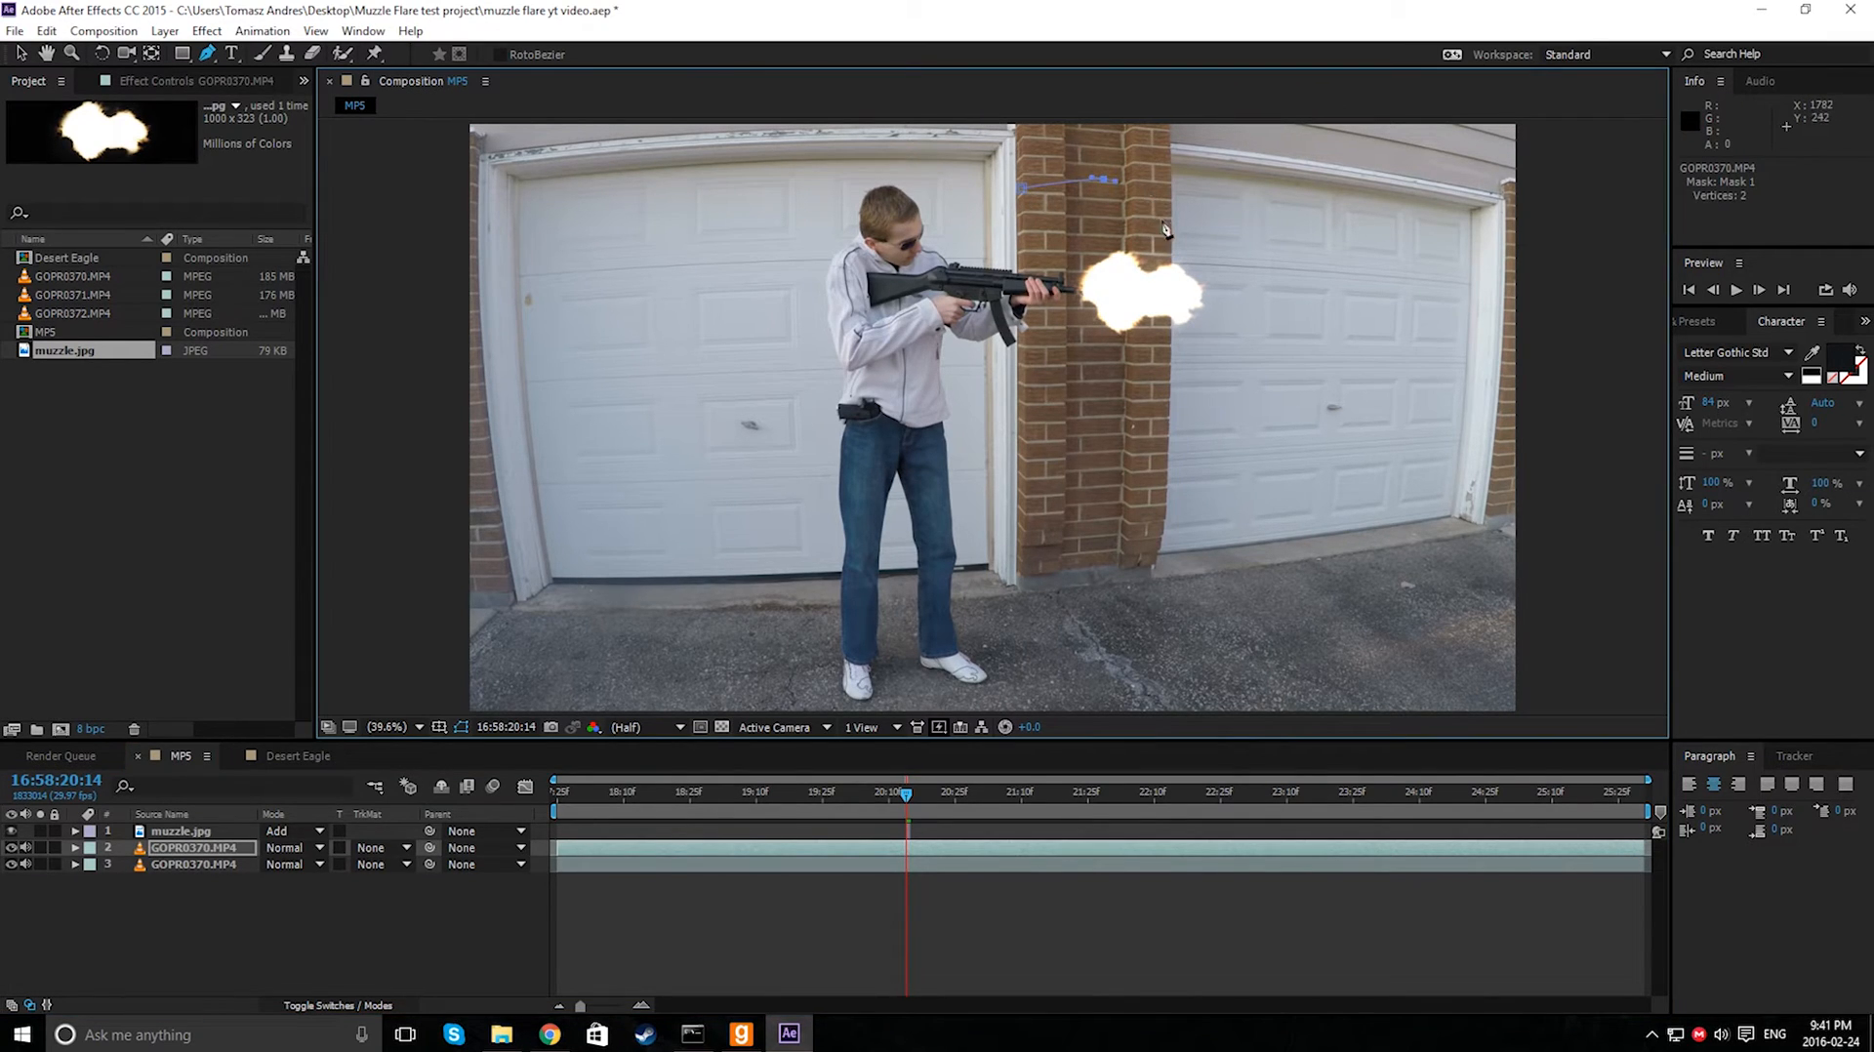
key("ctrl+z")
left_click(1112, 180)
left_click(1170, 250)
left_click_drag(1170, 250, 1168, 207)
left_click(1168, 417)
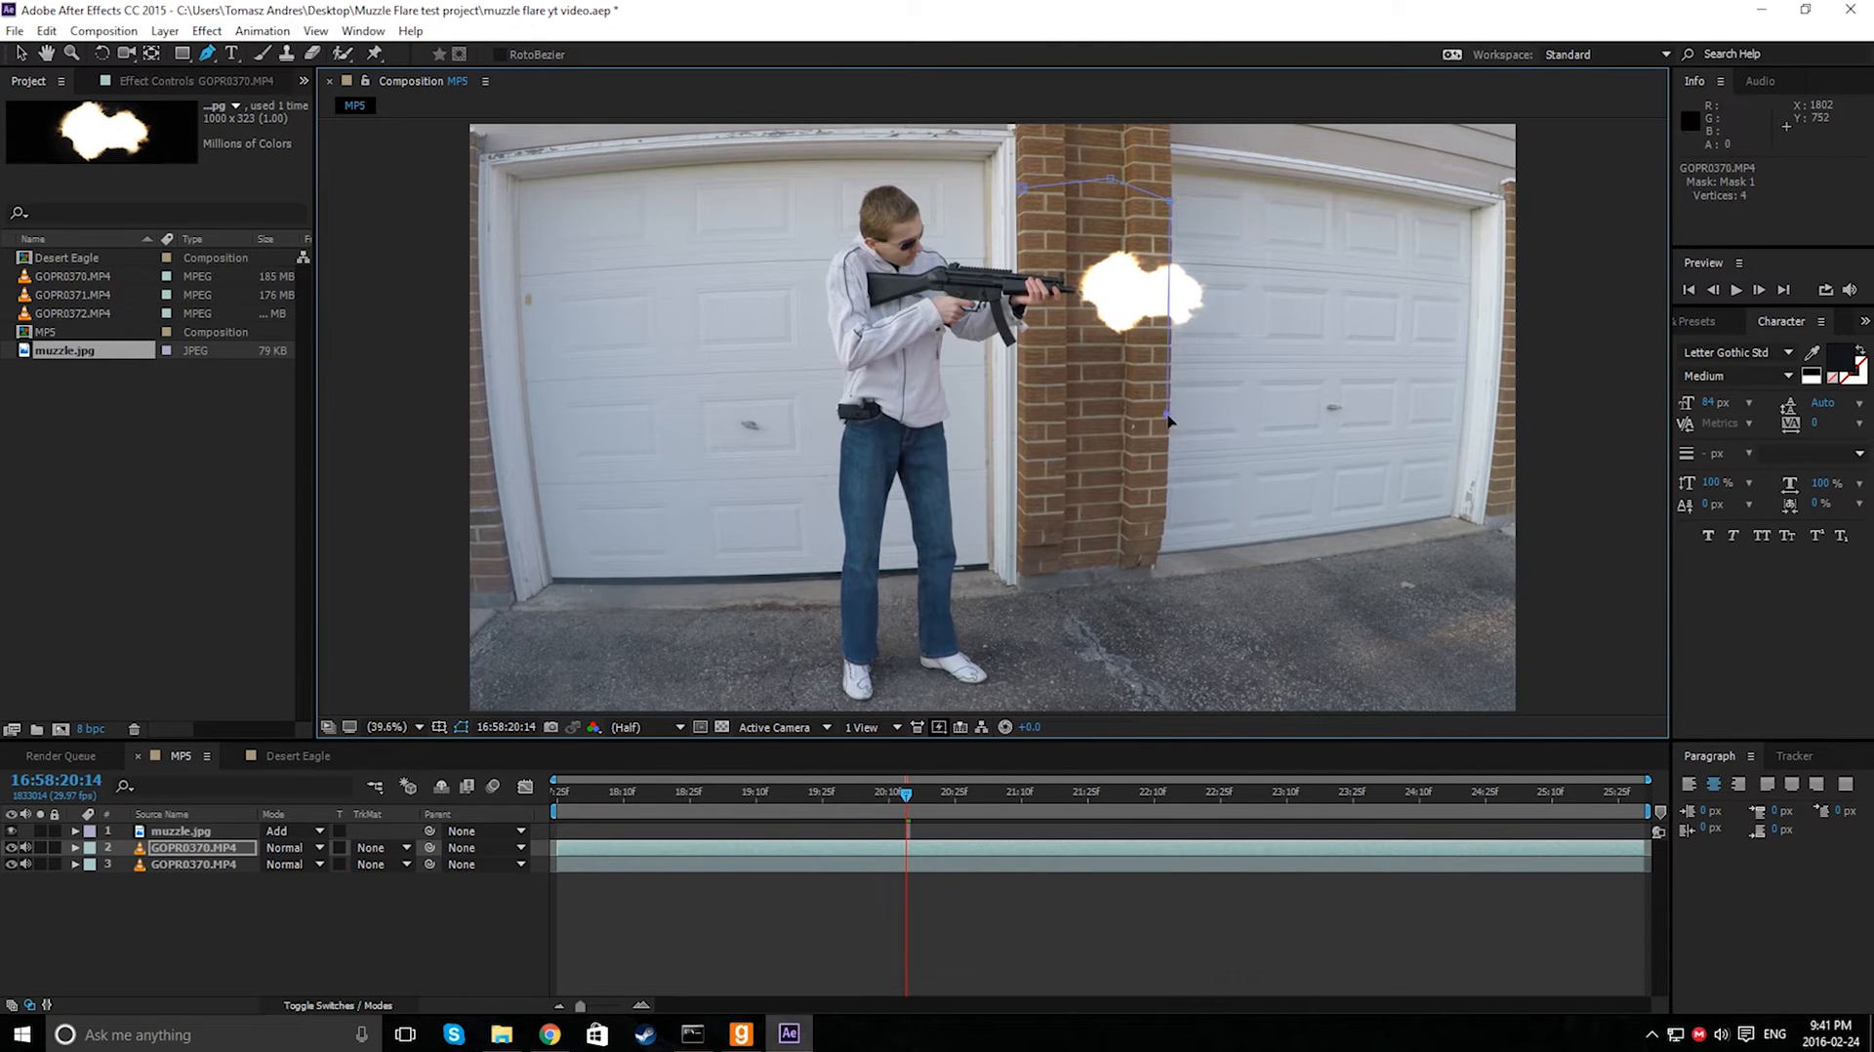
left_click(1083, 453)
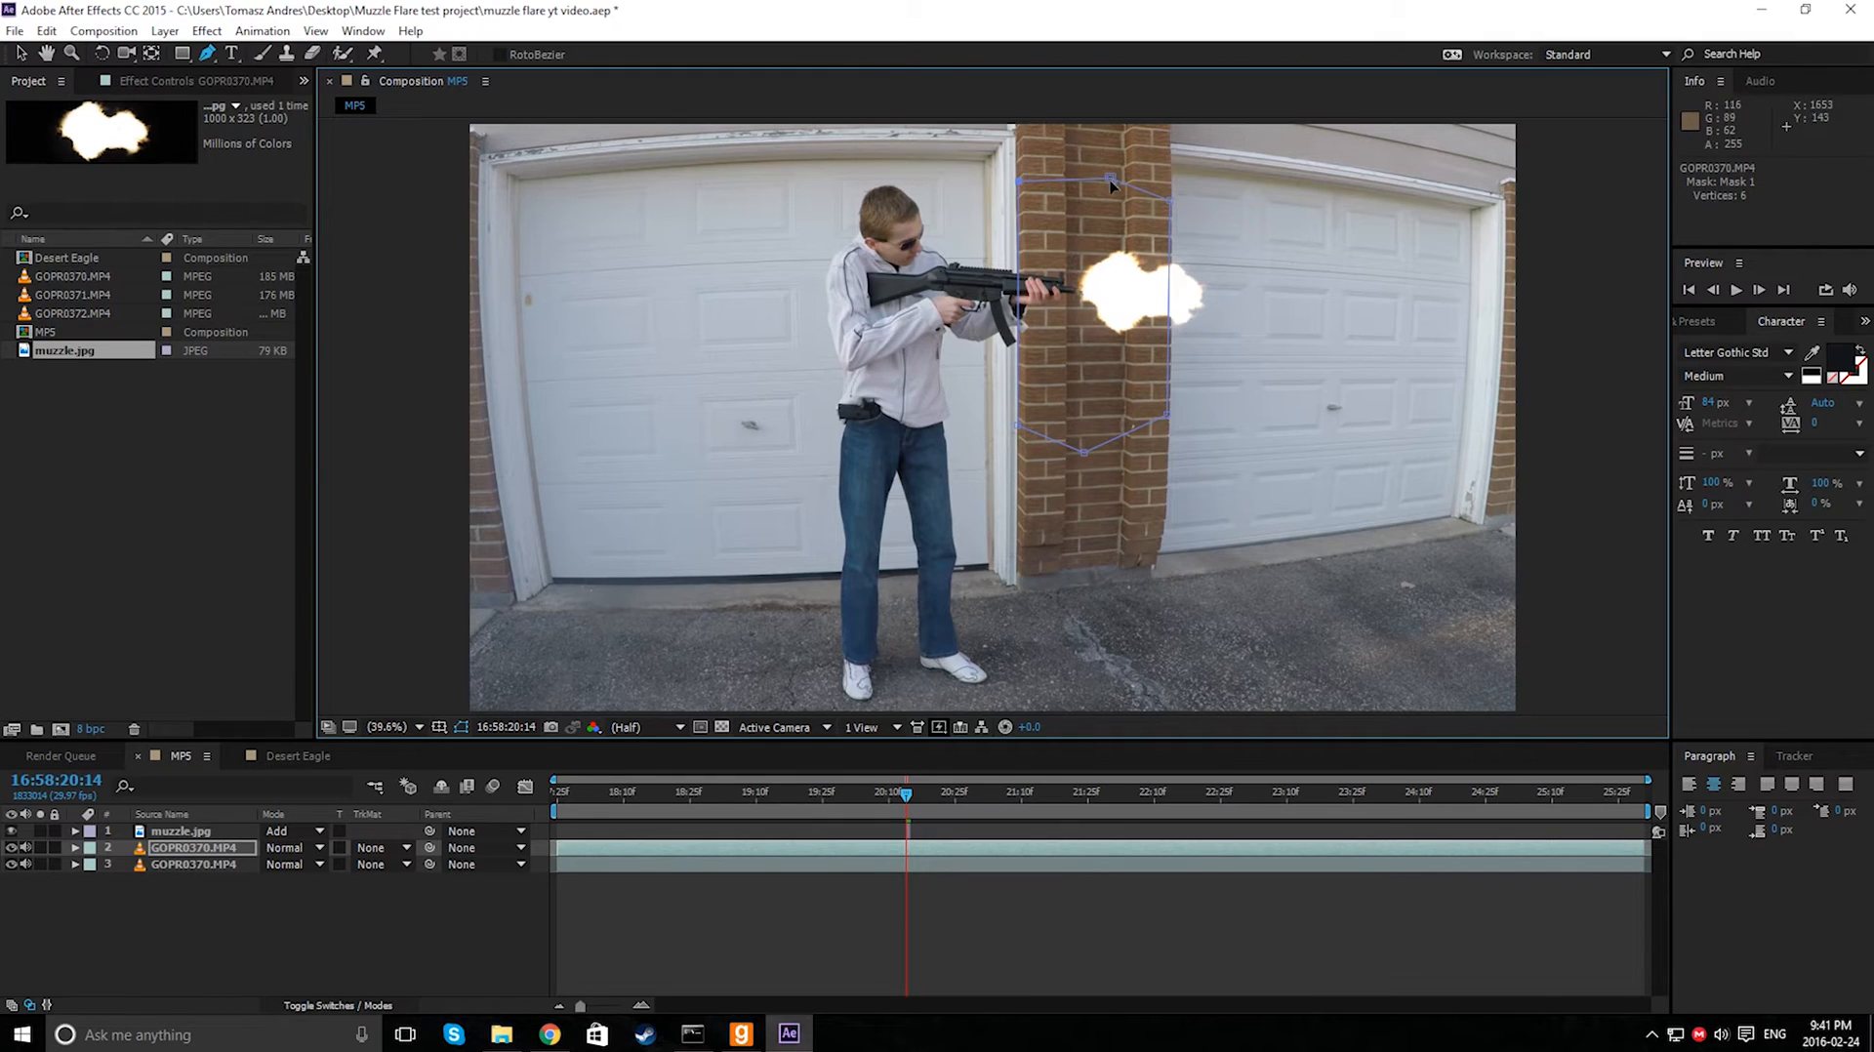
- Reshape the mask by moving its vertices to follow the pillar's edges
left_click_drag(1112, 181, 1104, 173)
left_click_drag(1093, 449, 1019, 410)
left_click_drag(1171, 420, 1172, 407)
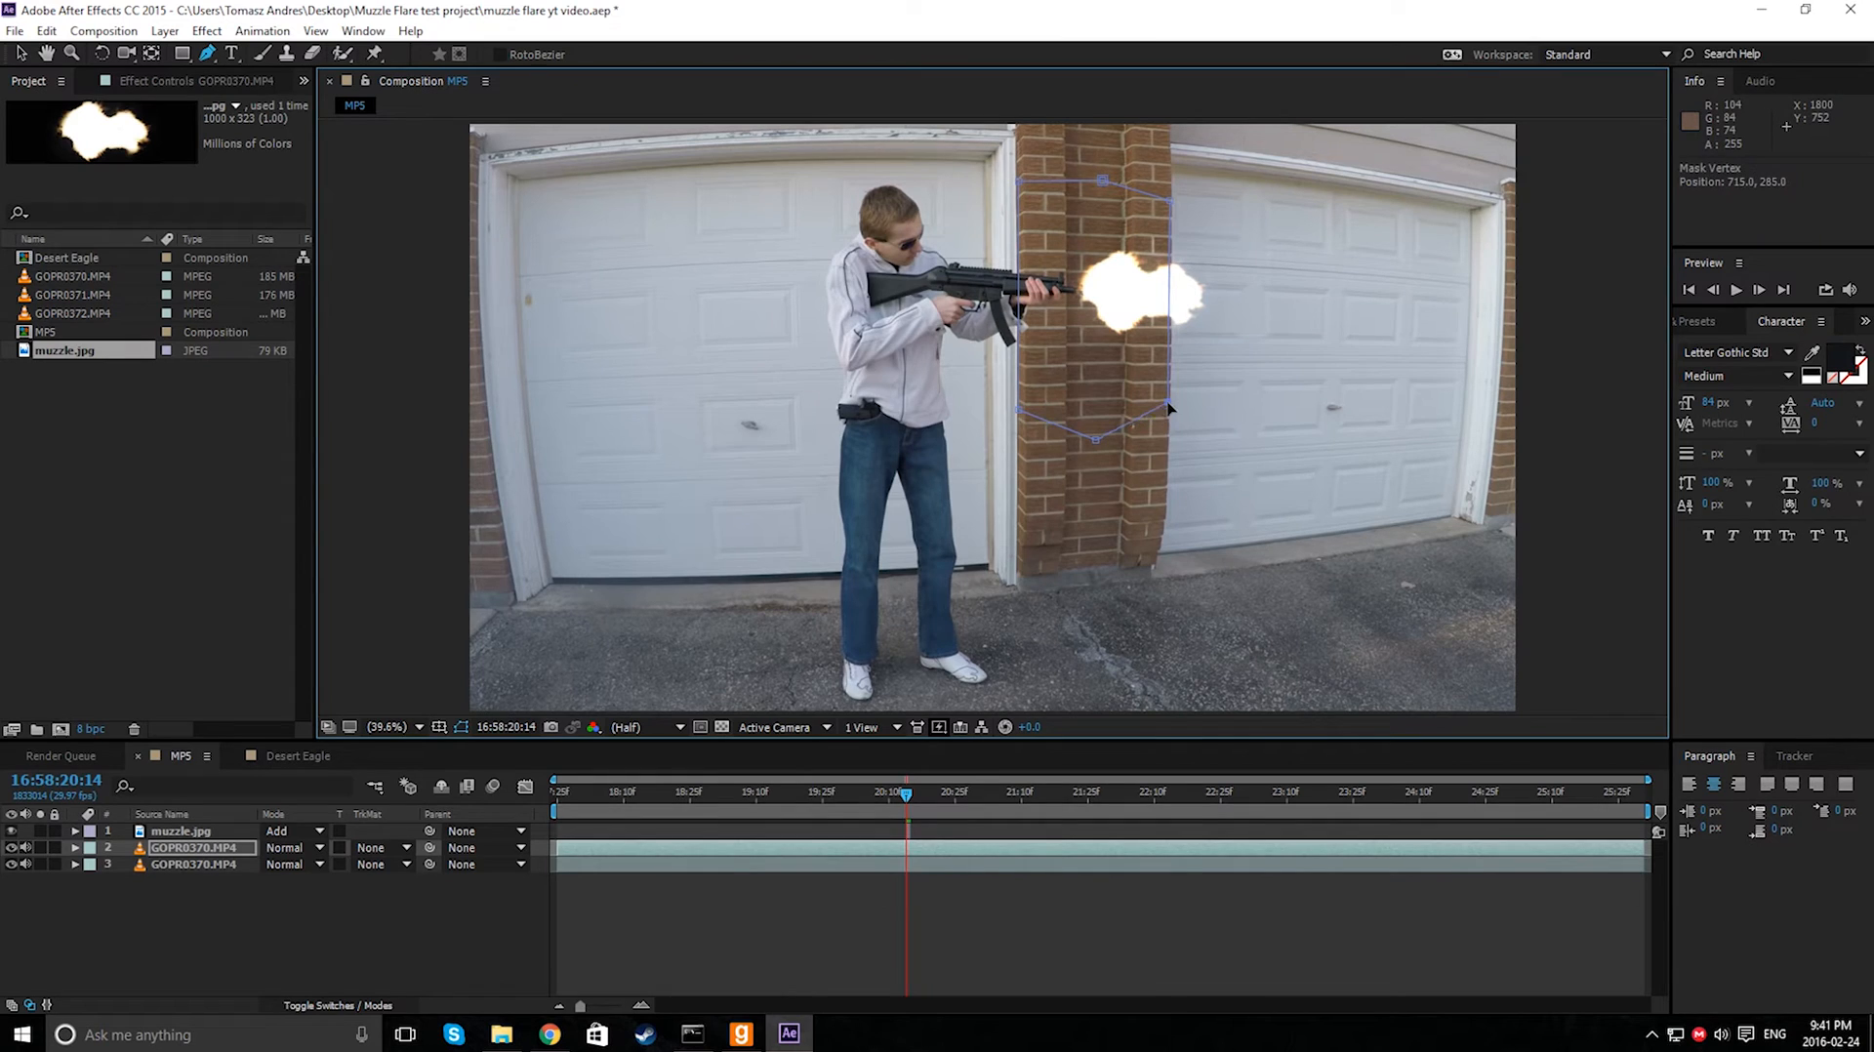
left_click_drag(1019, 182, 1022, 203)
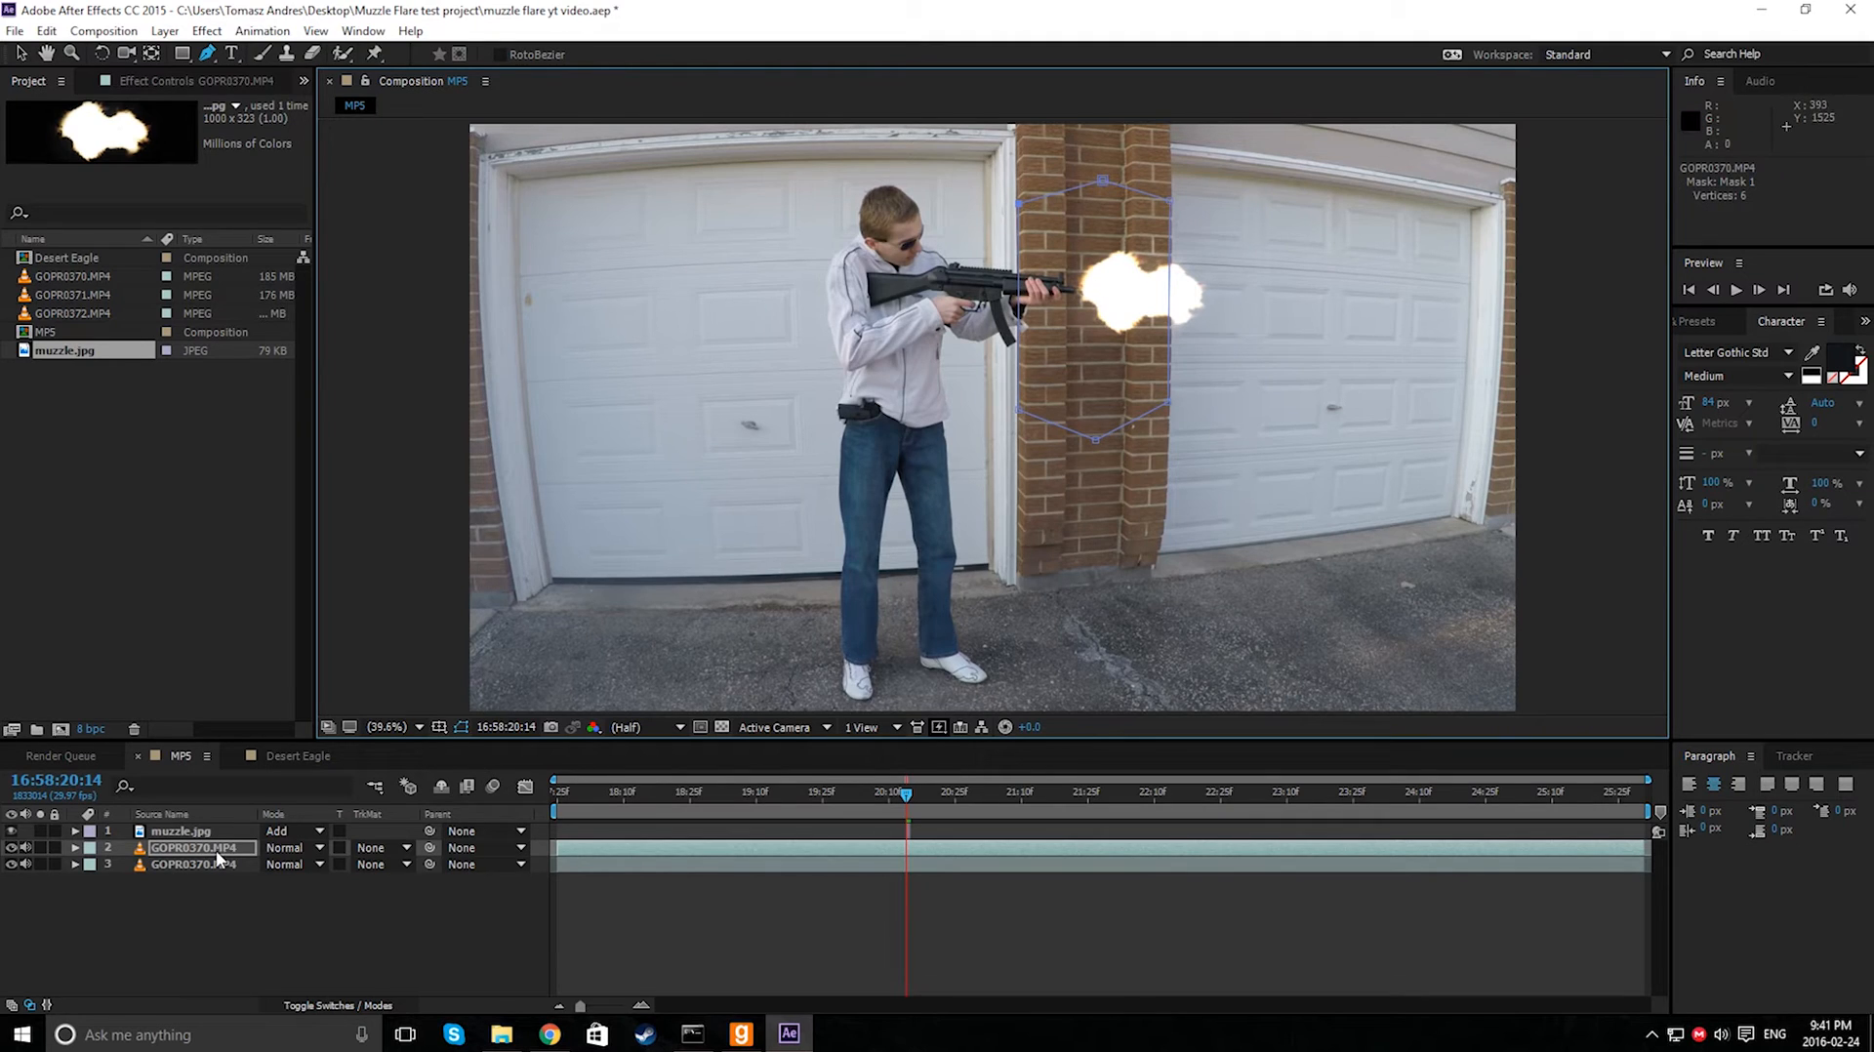
left_click(186, 849)
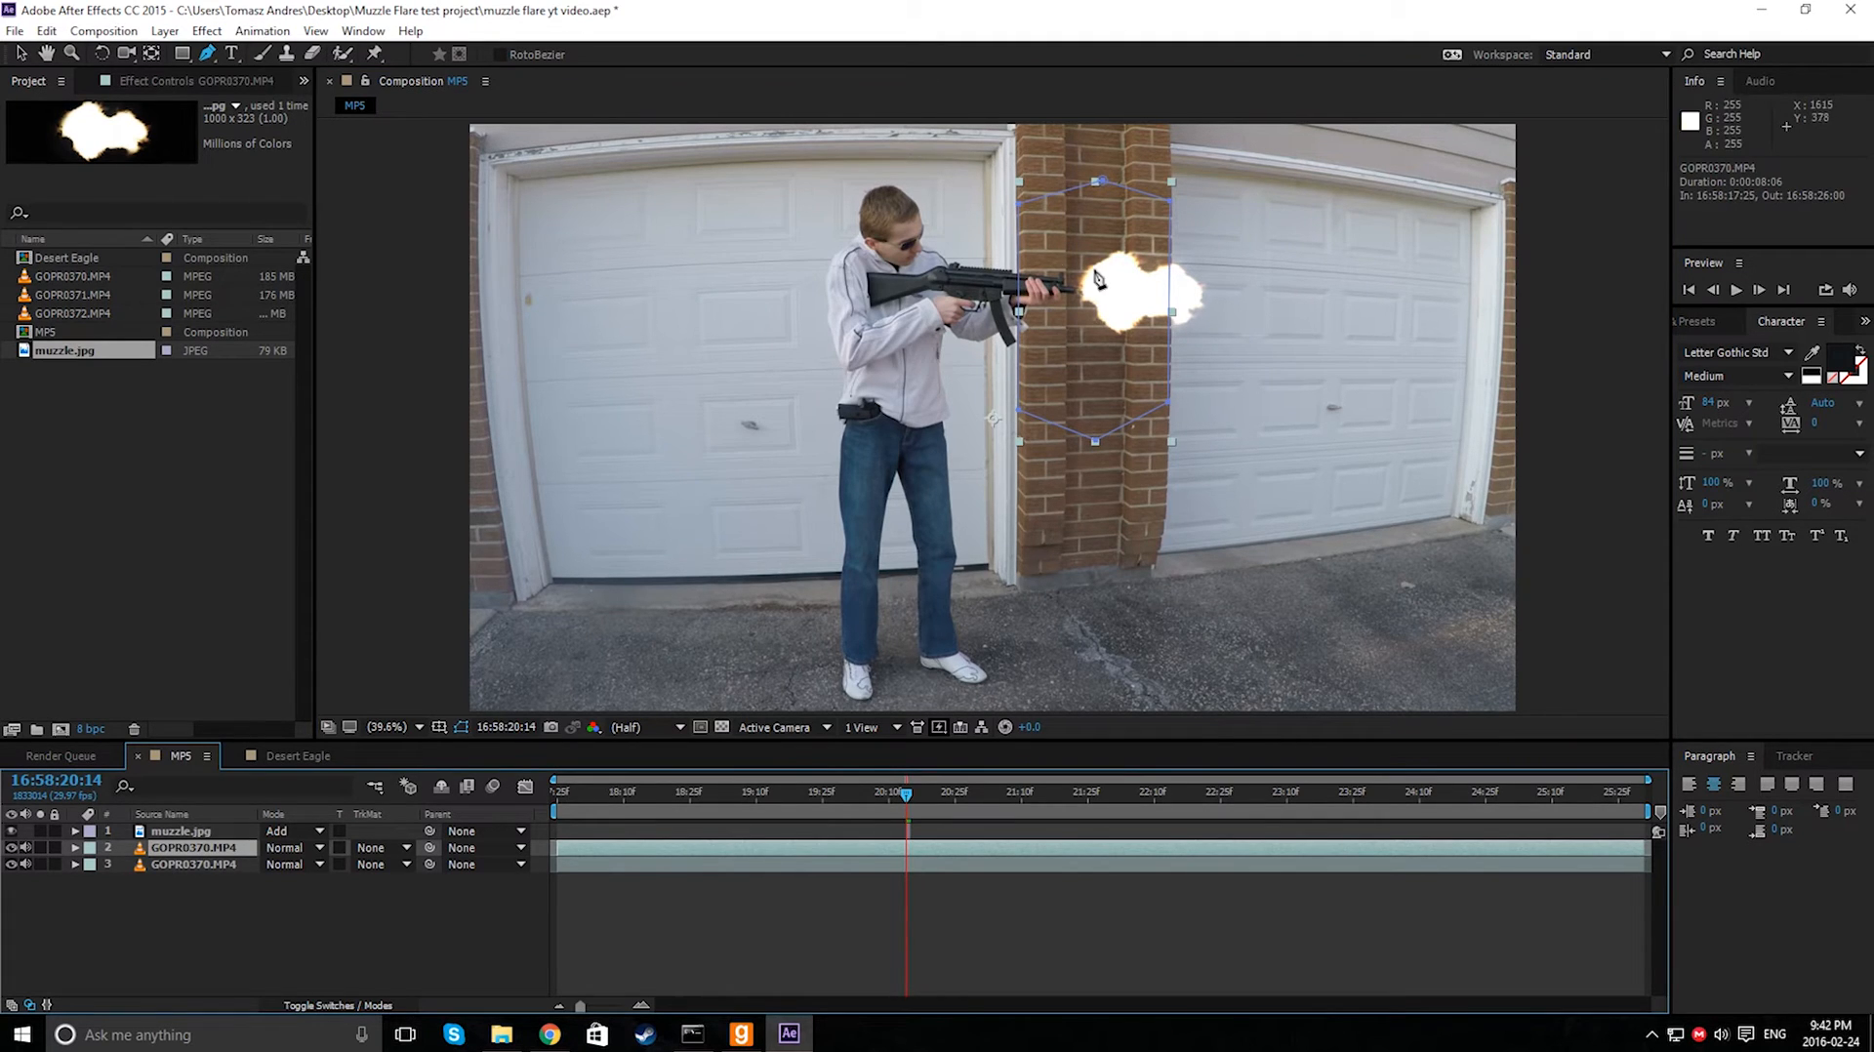
left_click(20, 56)
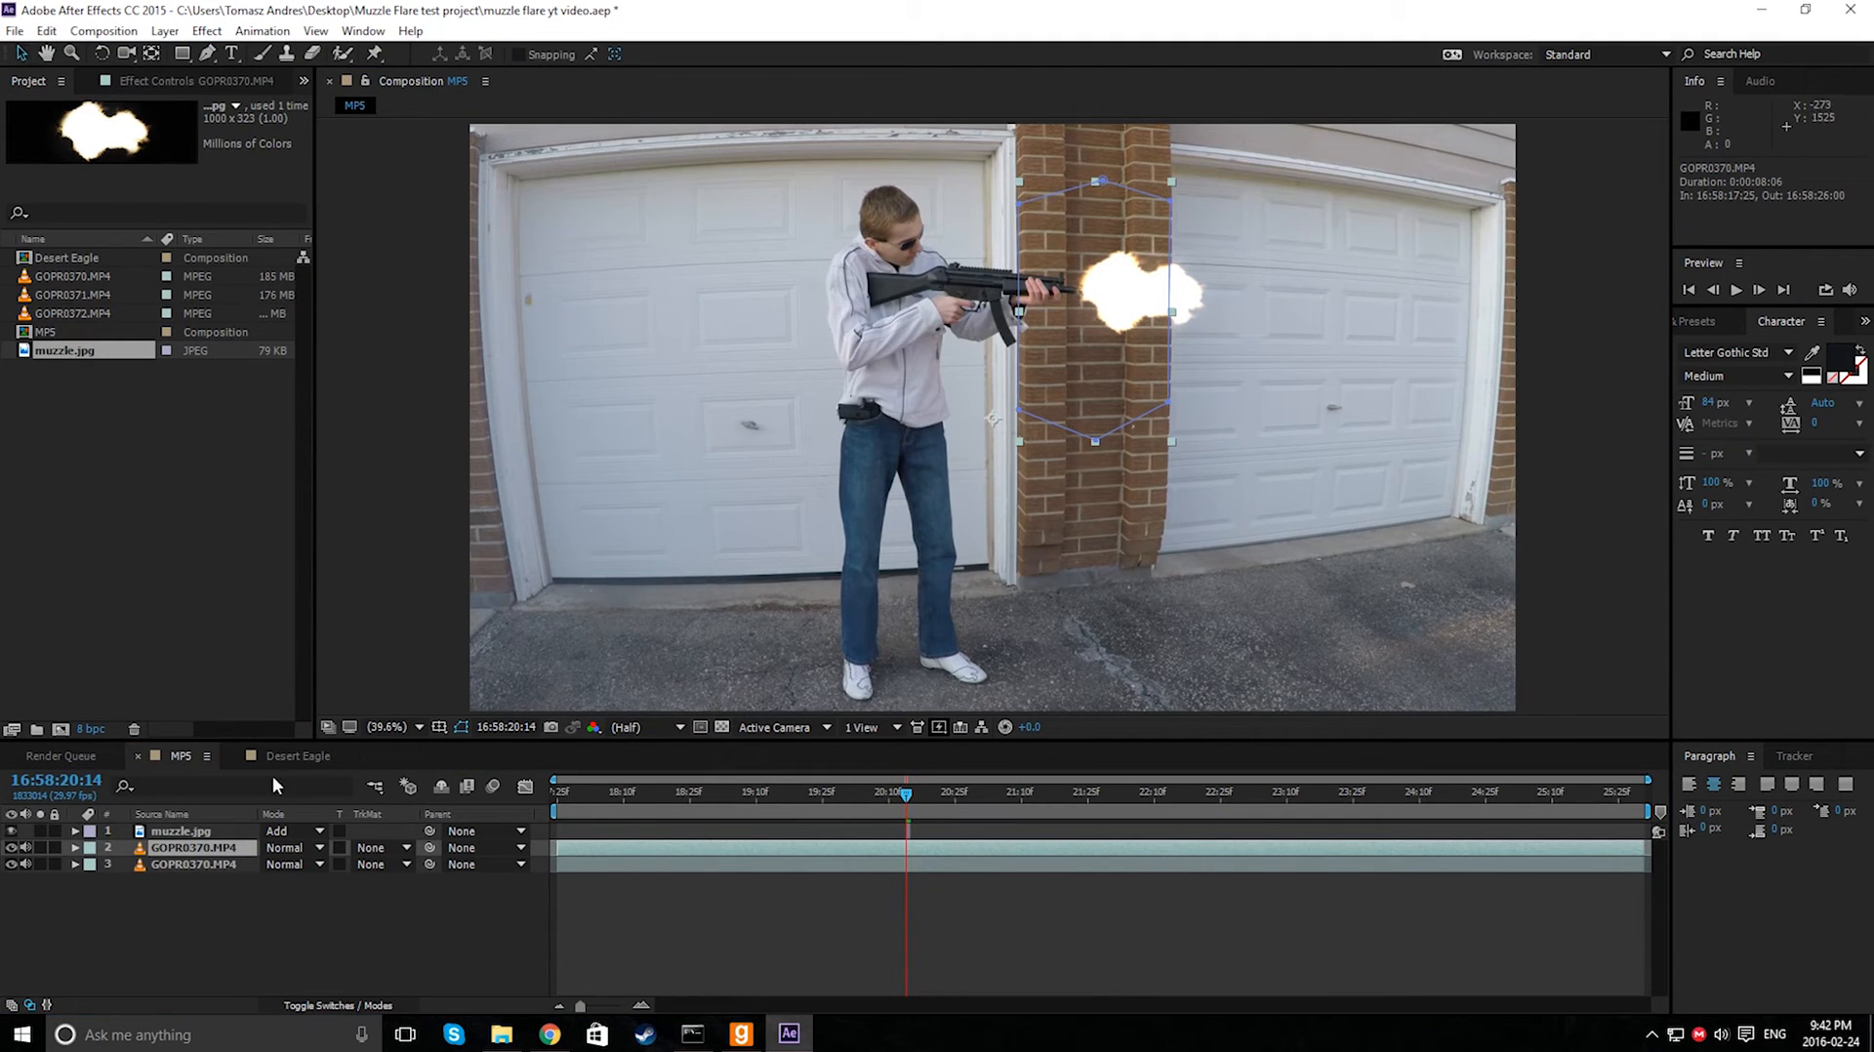
left_click(196, 848)
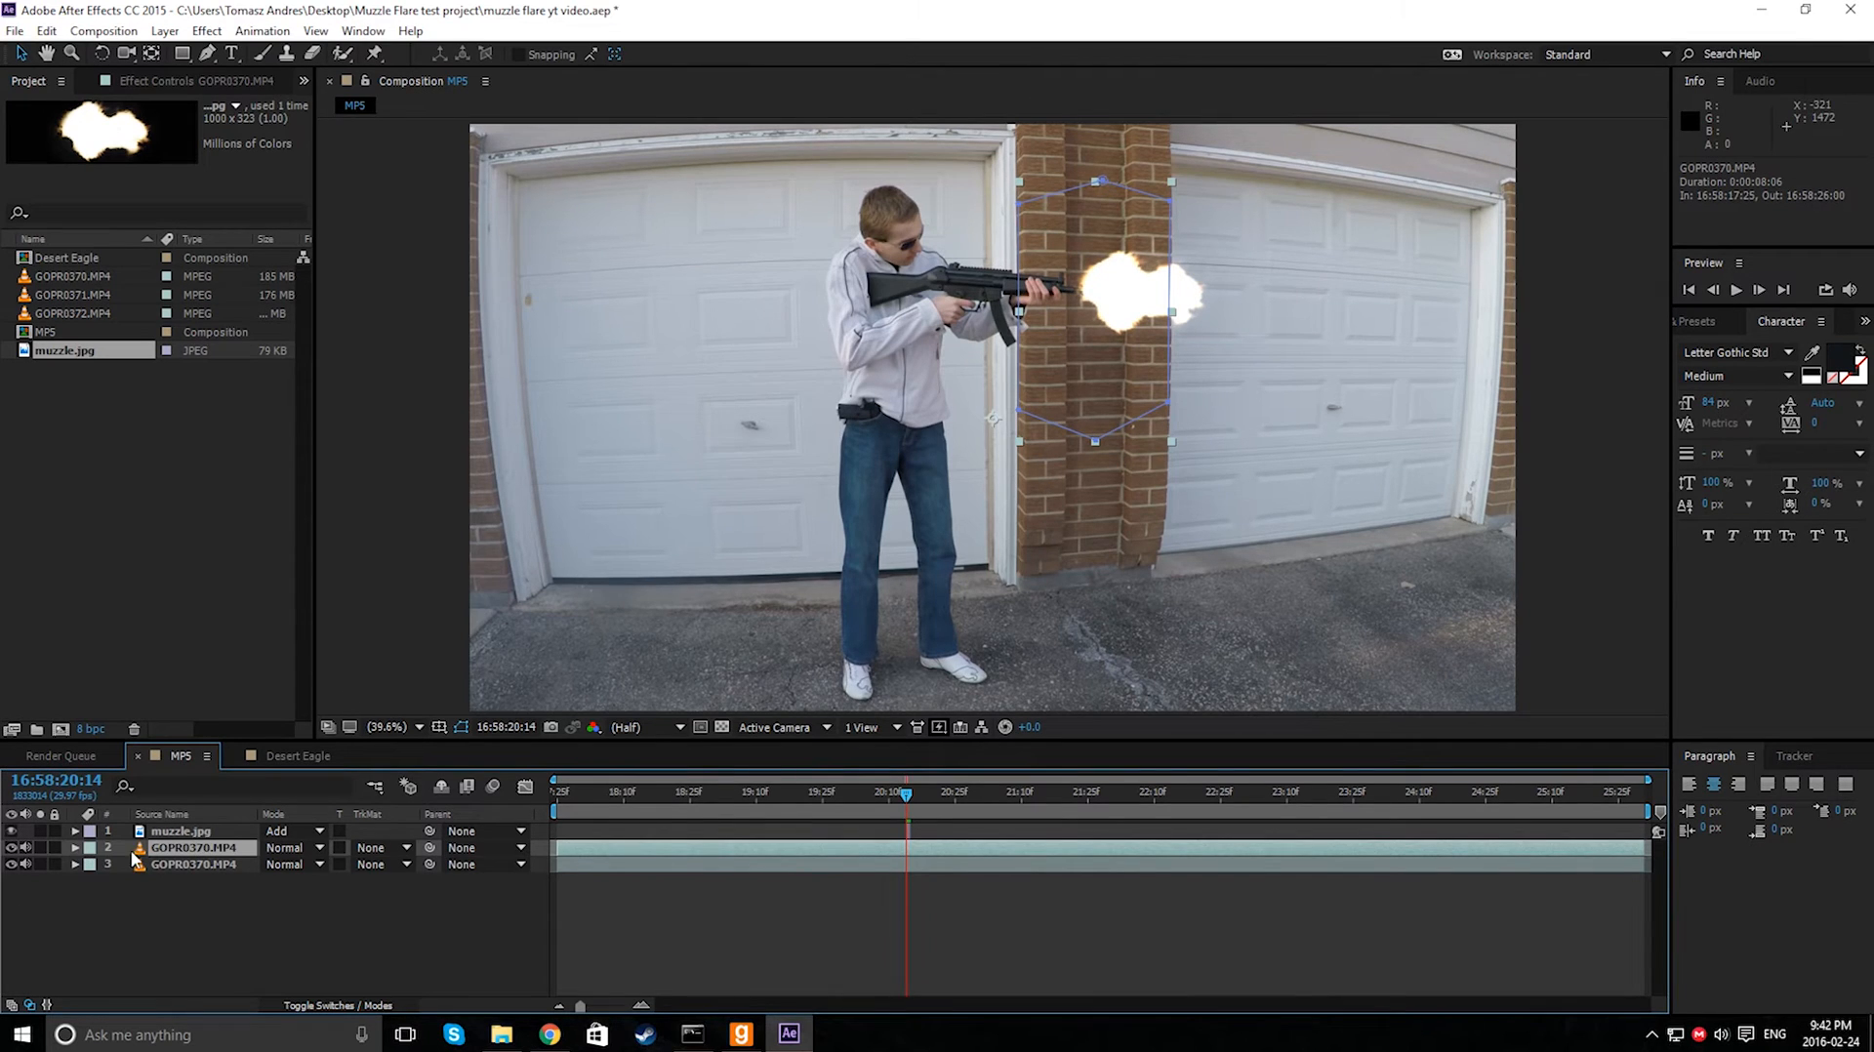
left_click(286, 848)
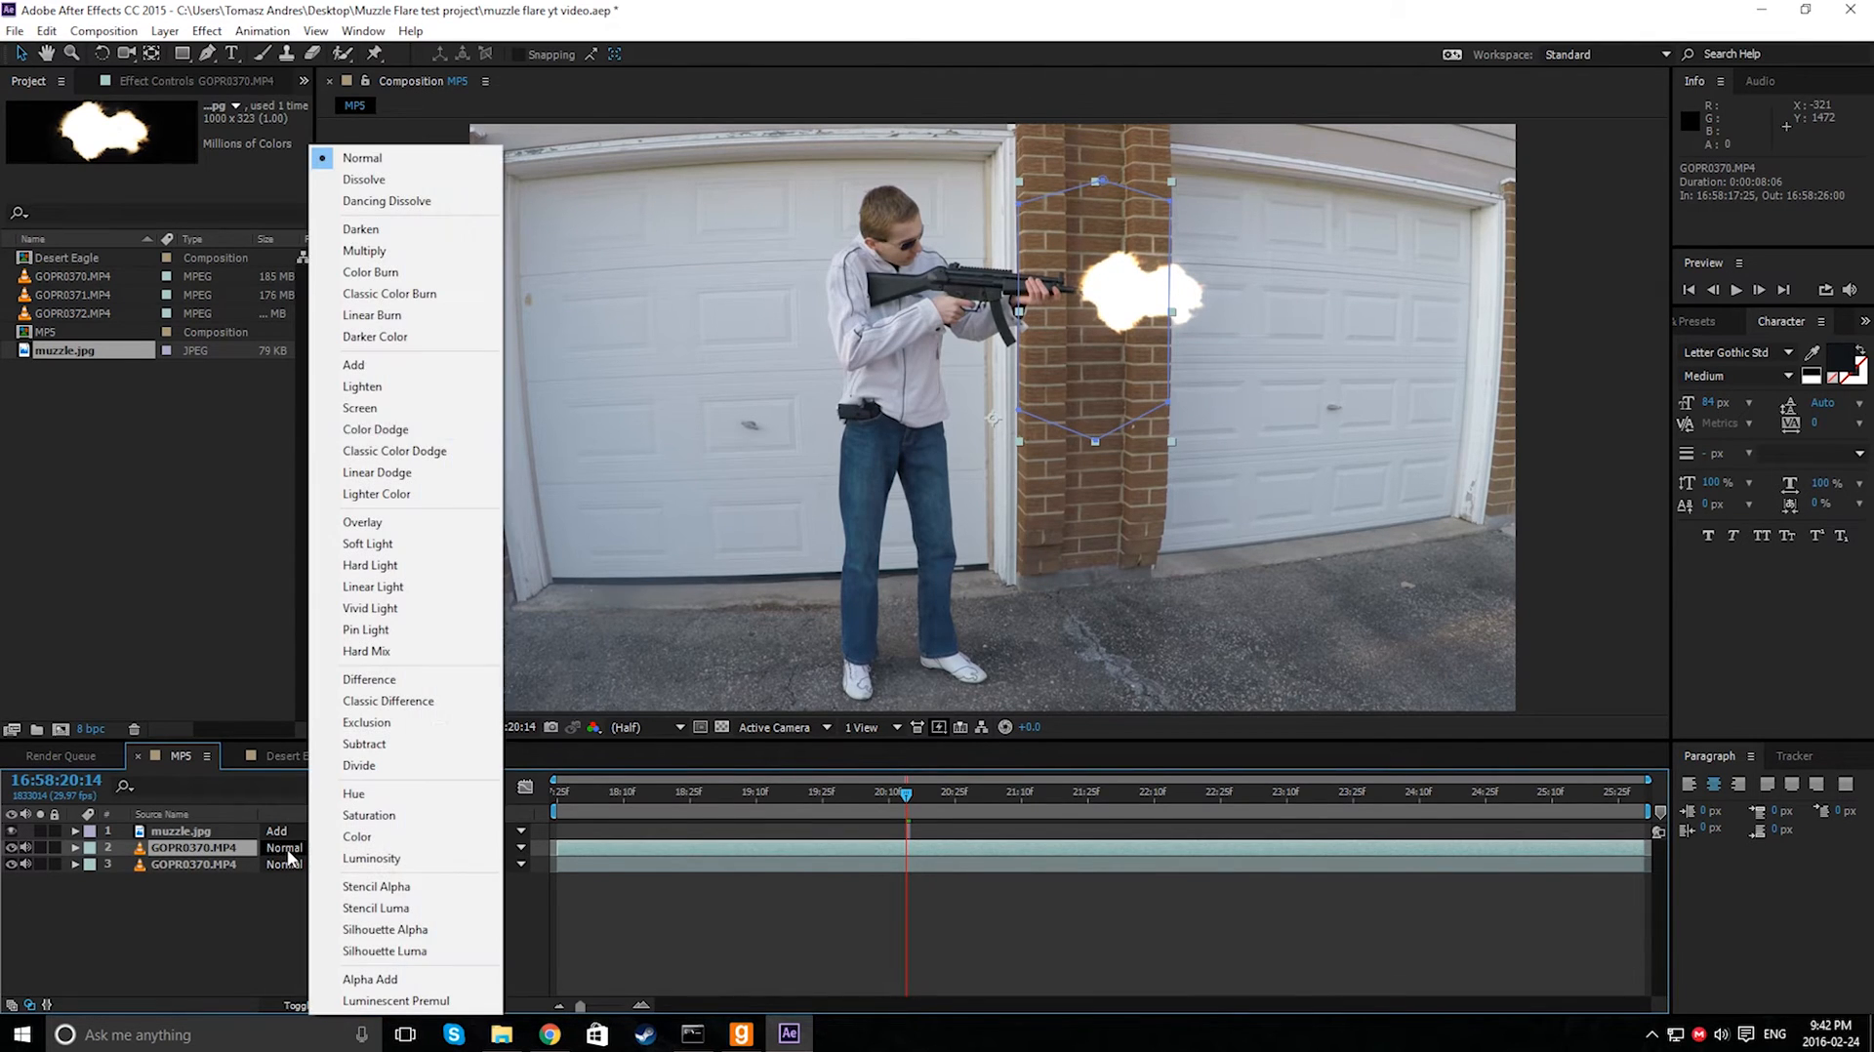
left_click(411, 387)
key("ctrl+z")
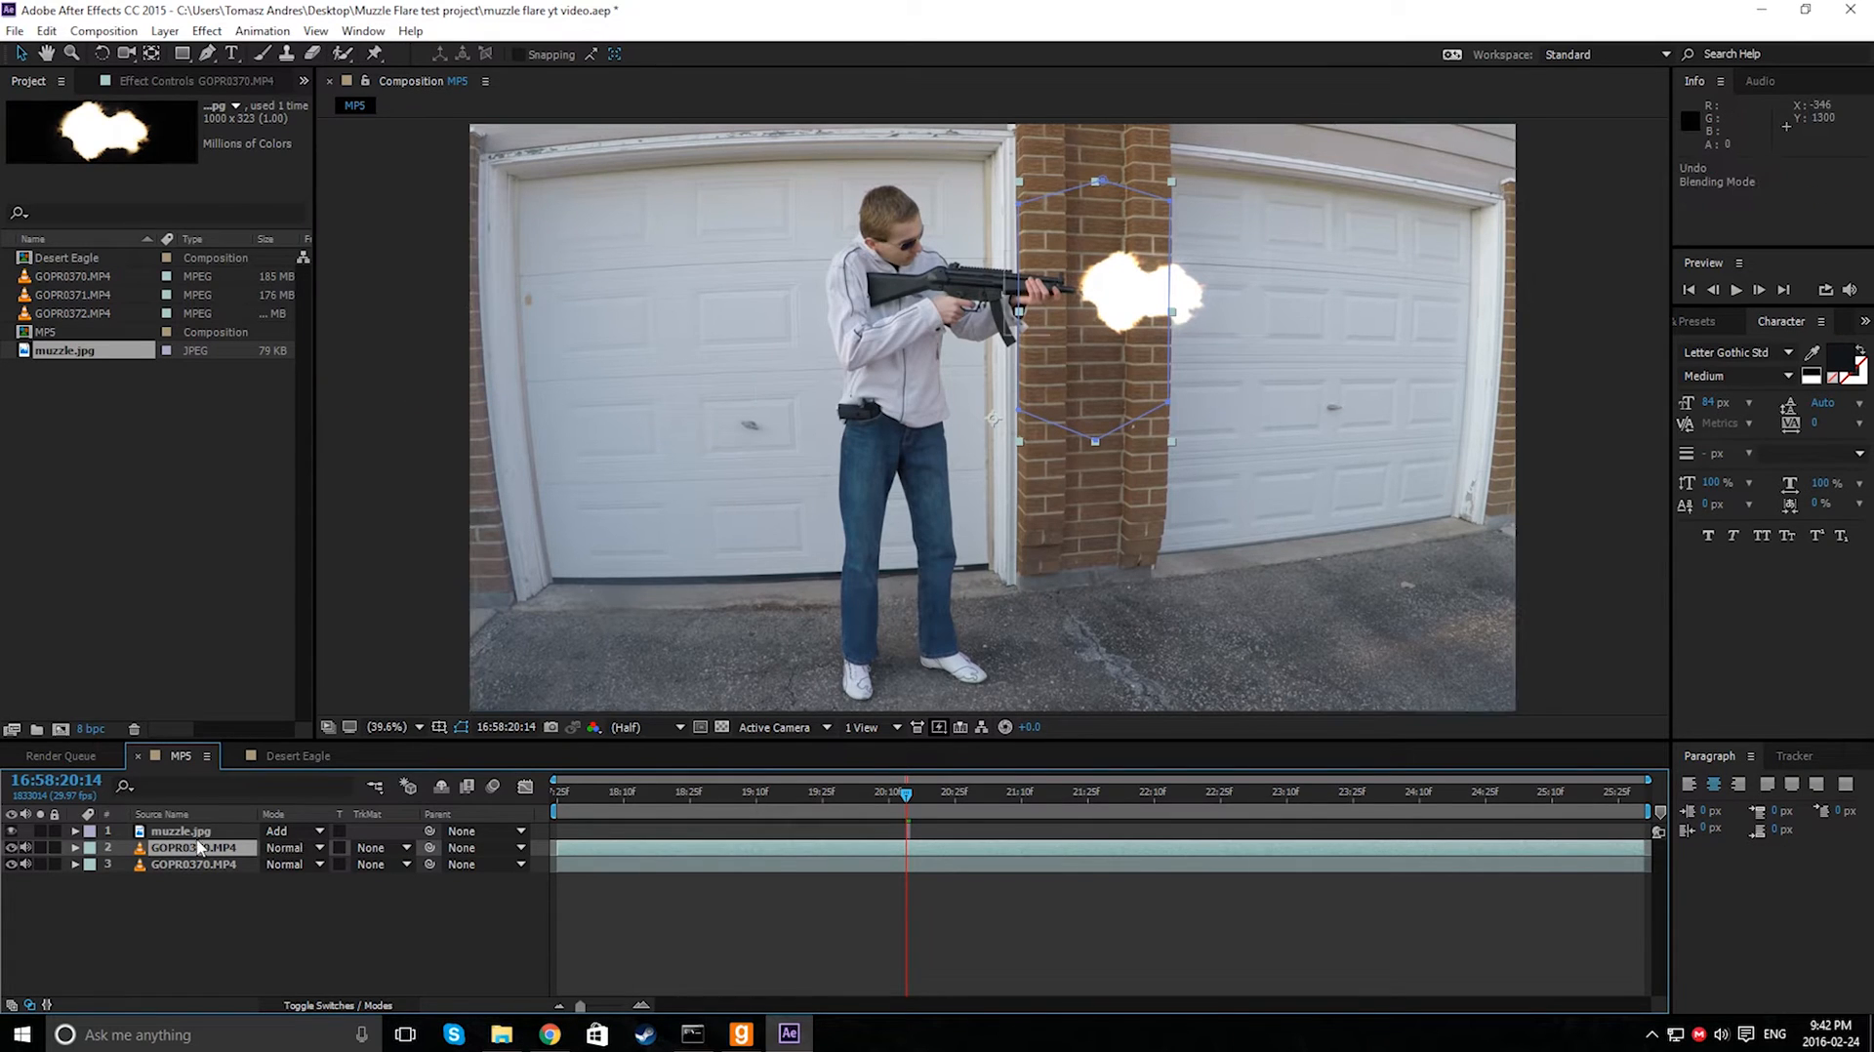
left_click(314, 848)
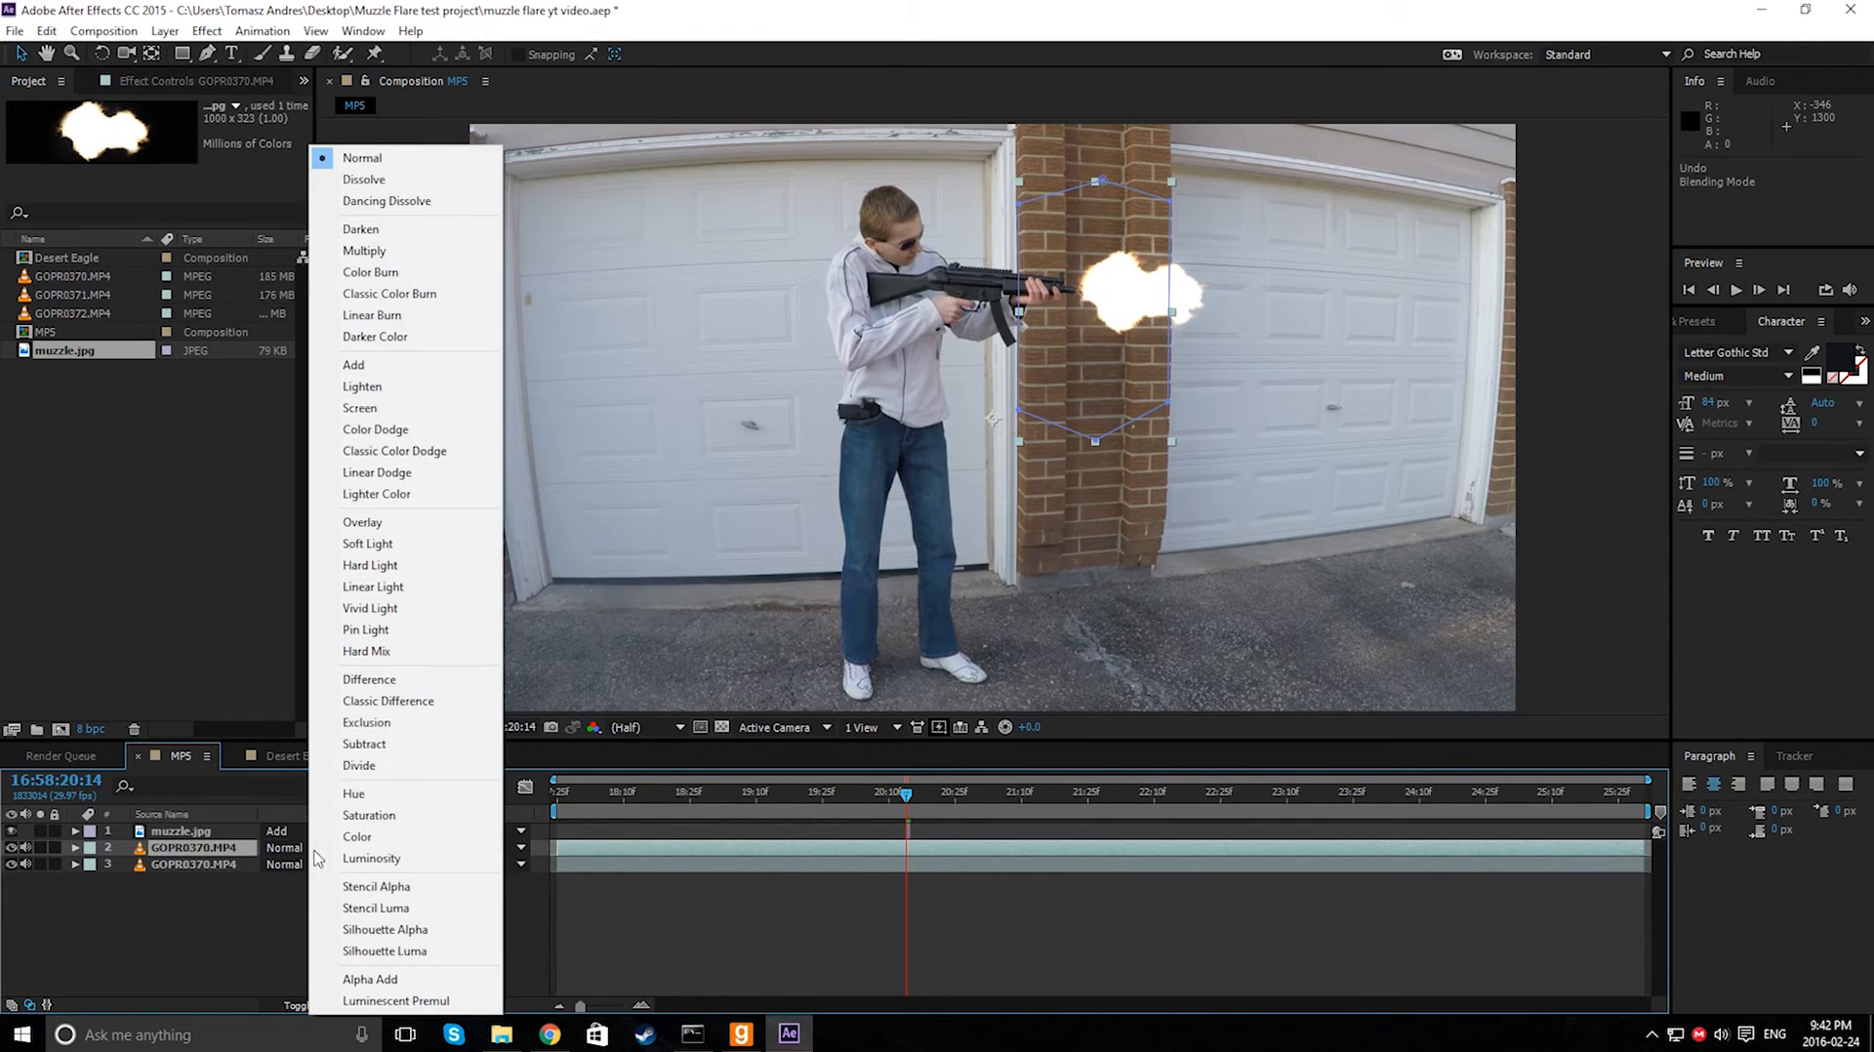
left_click(406, 364)
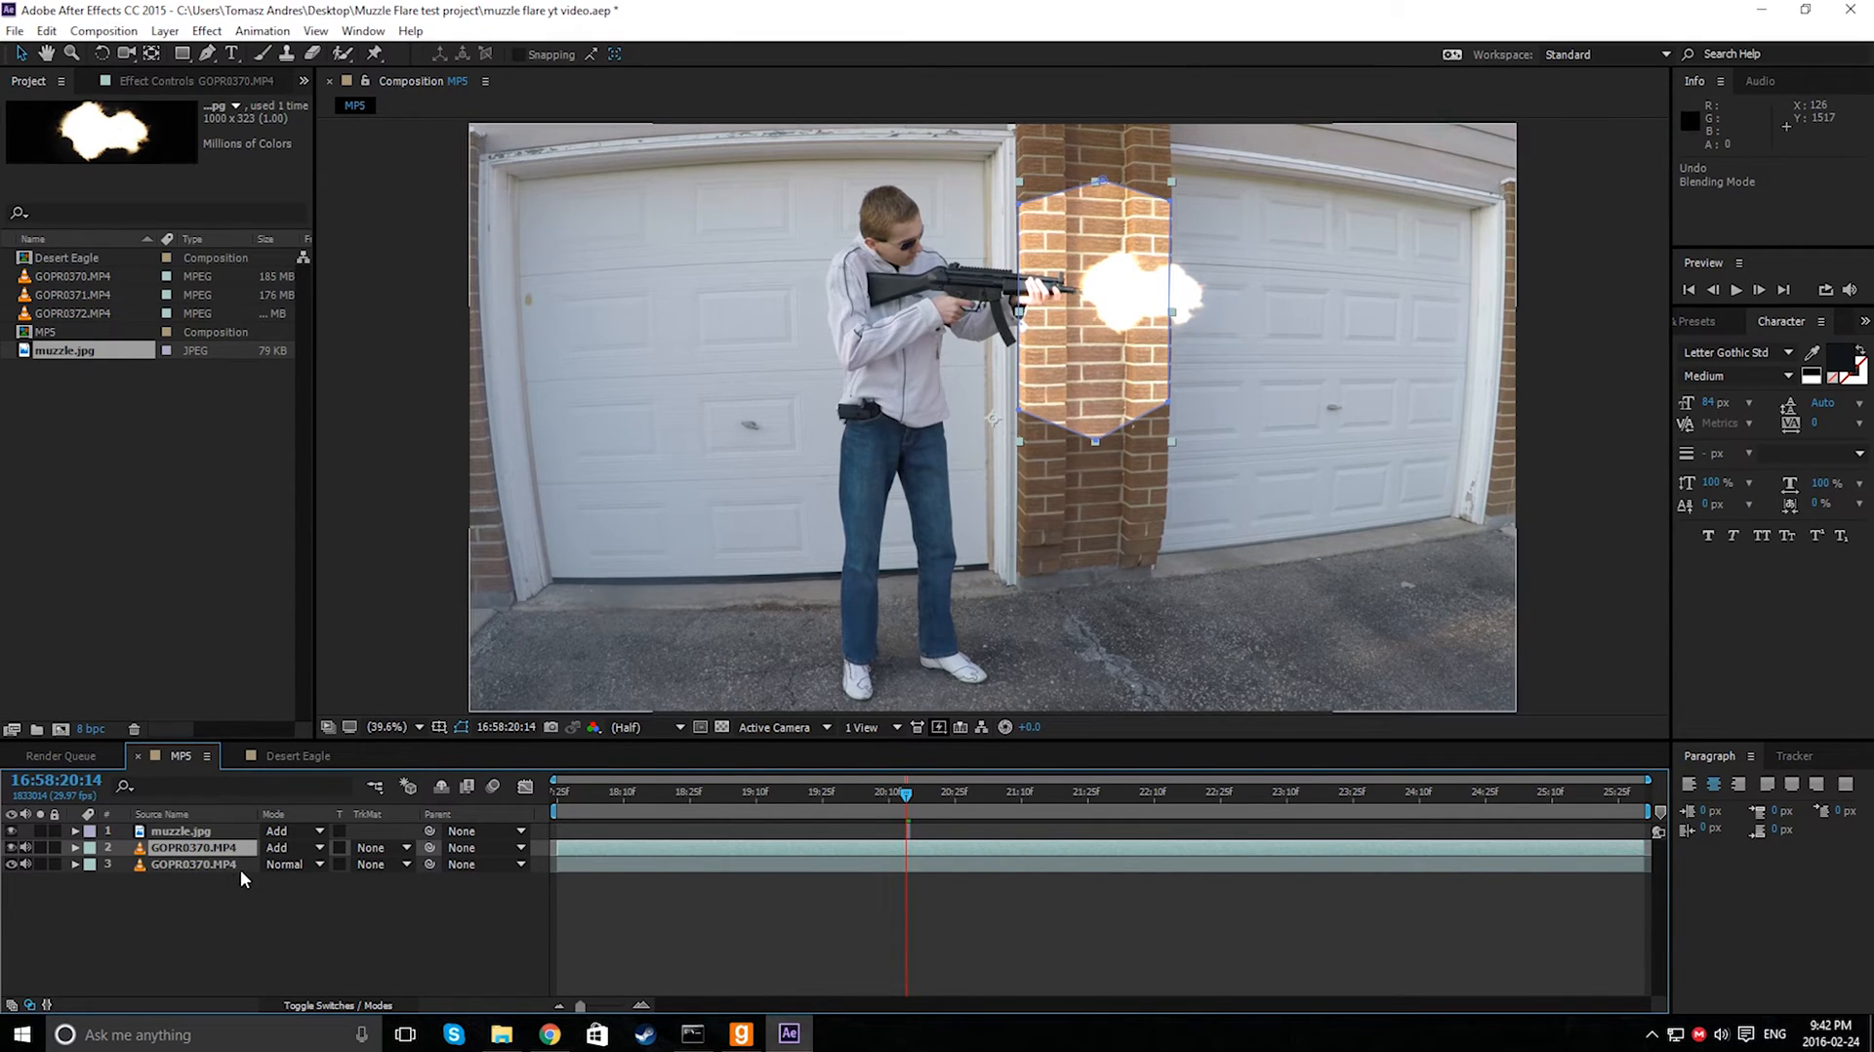
key("ctrl+z")
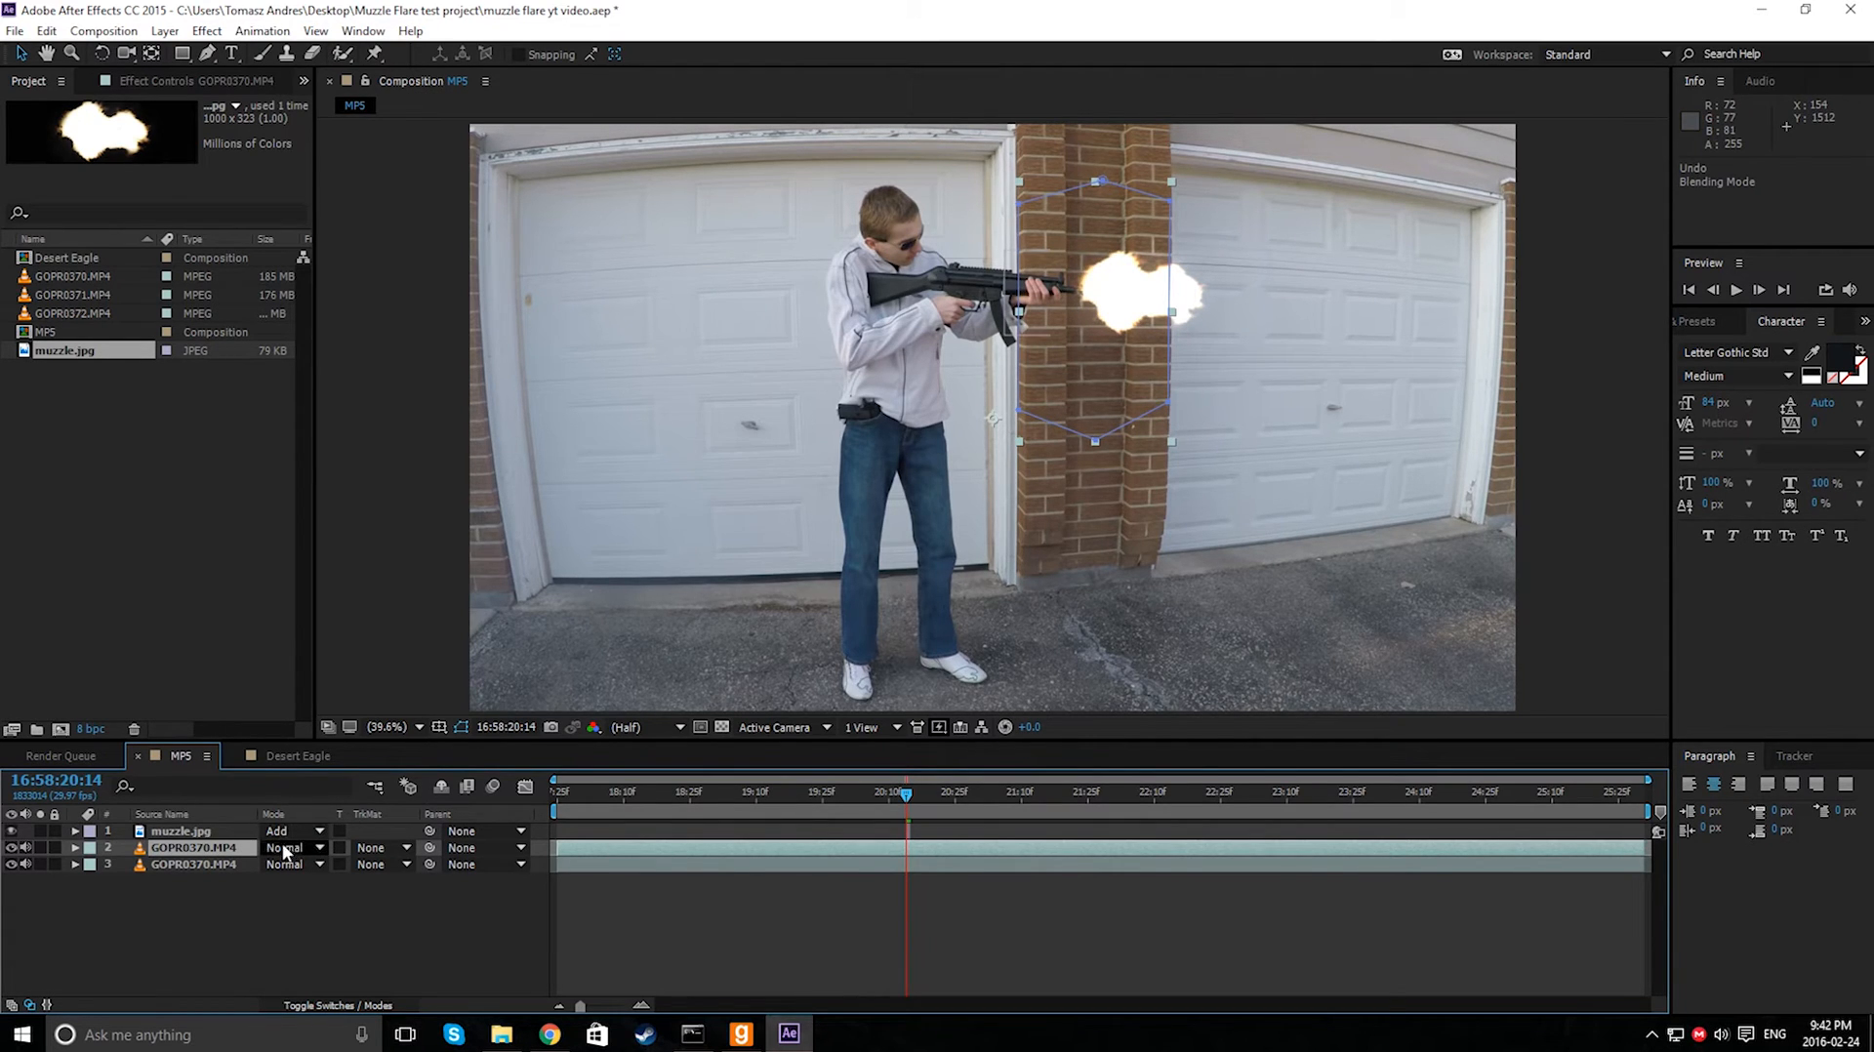
- Set the duplicated video layer's blending mode to Add
left_click(313, 854)
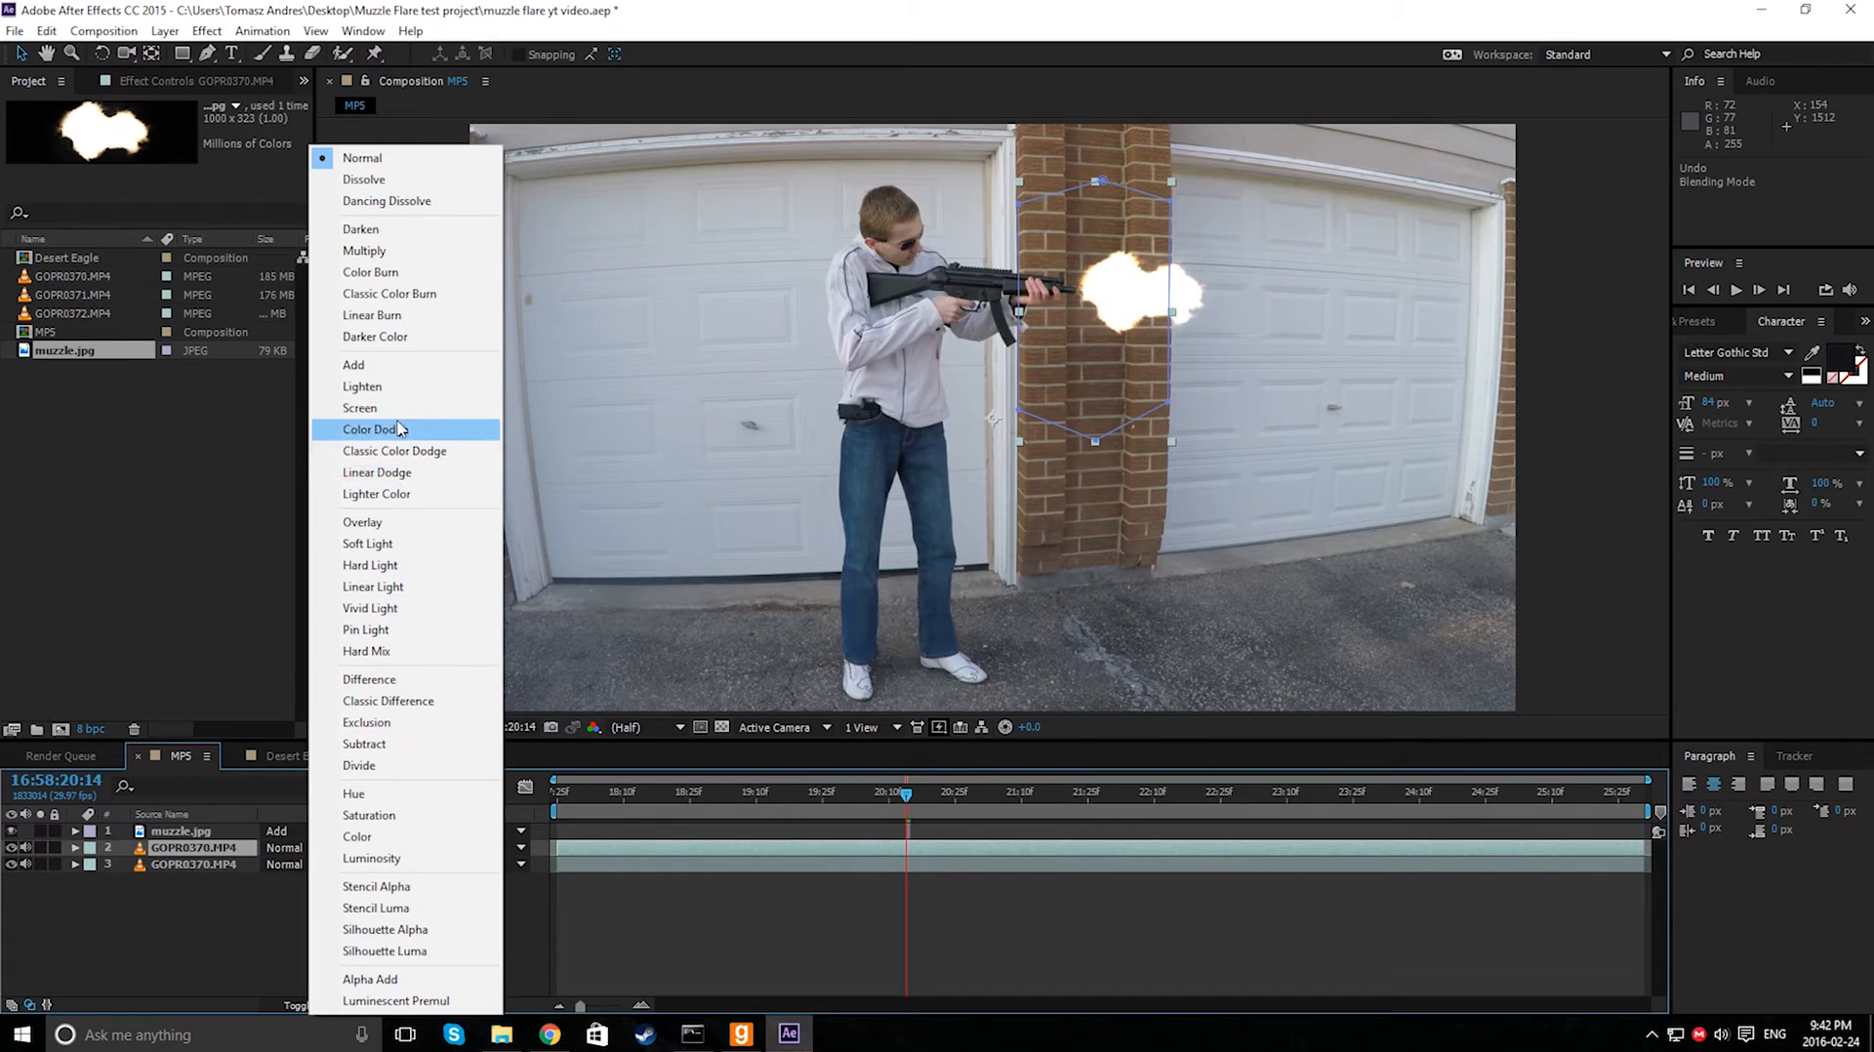
left_click(389, 368)
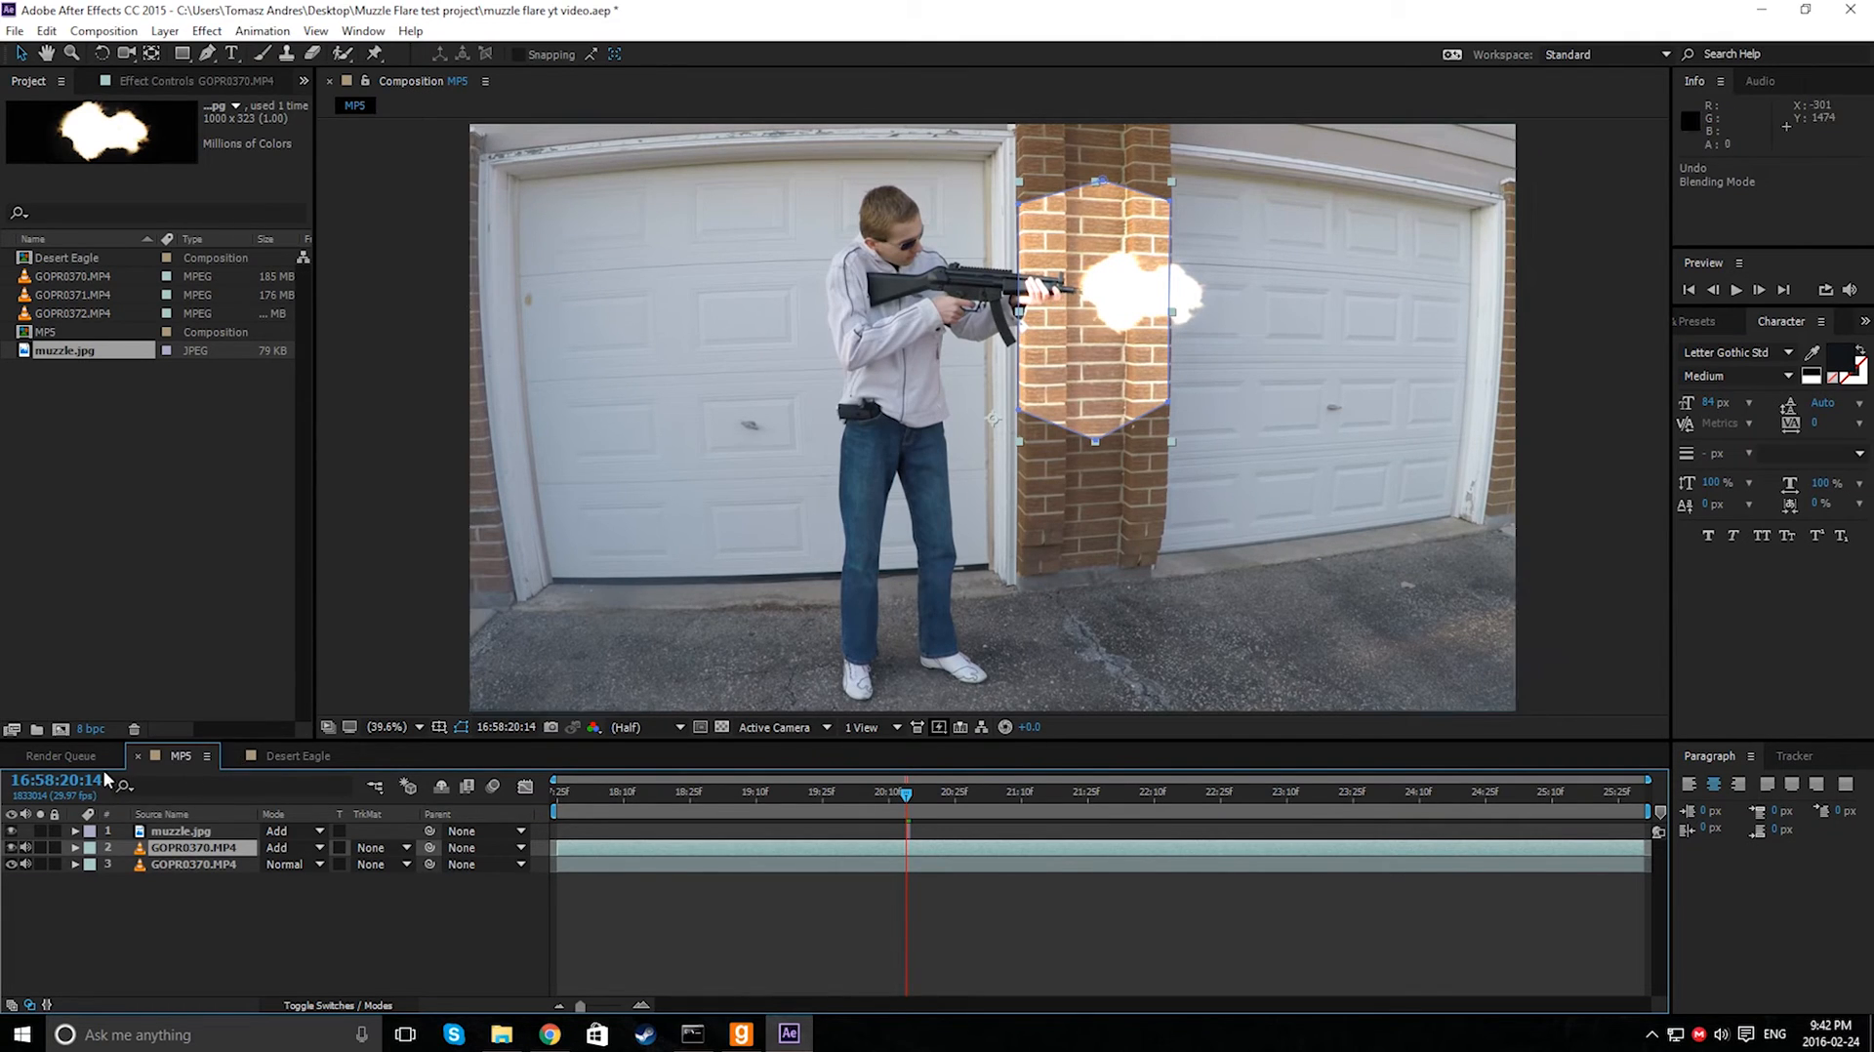
left_click(45, 850)
left_click(76, 848)
left_click(76, 850)
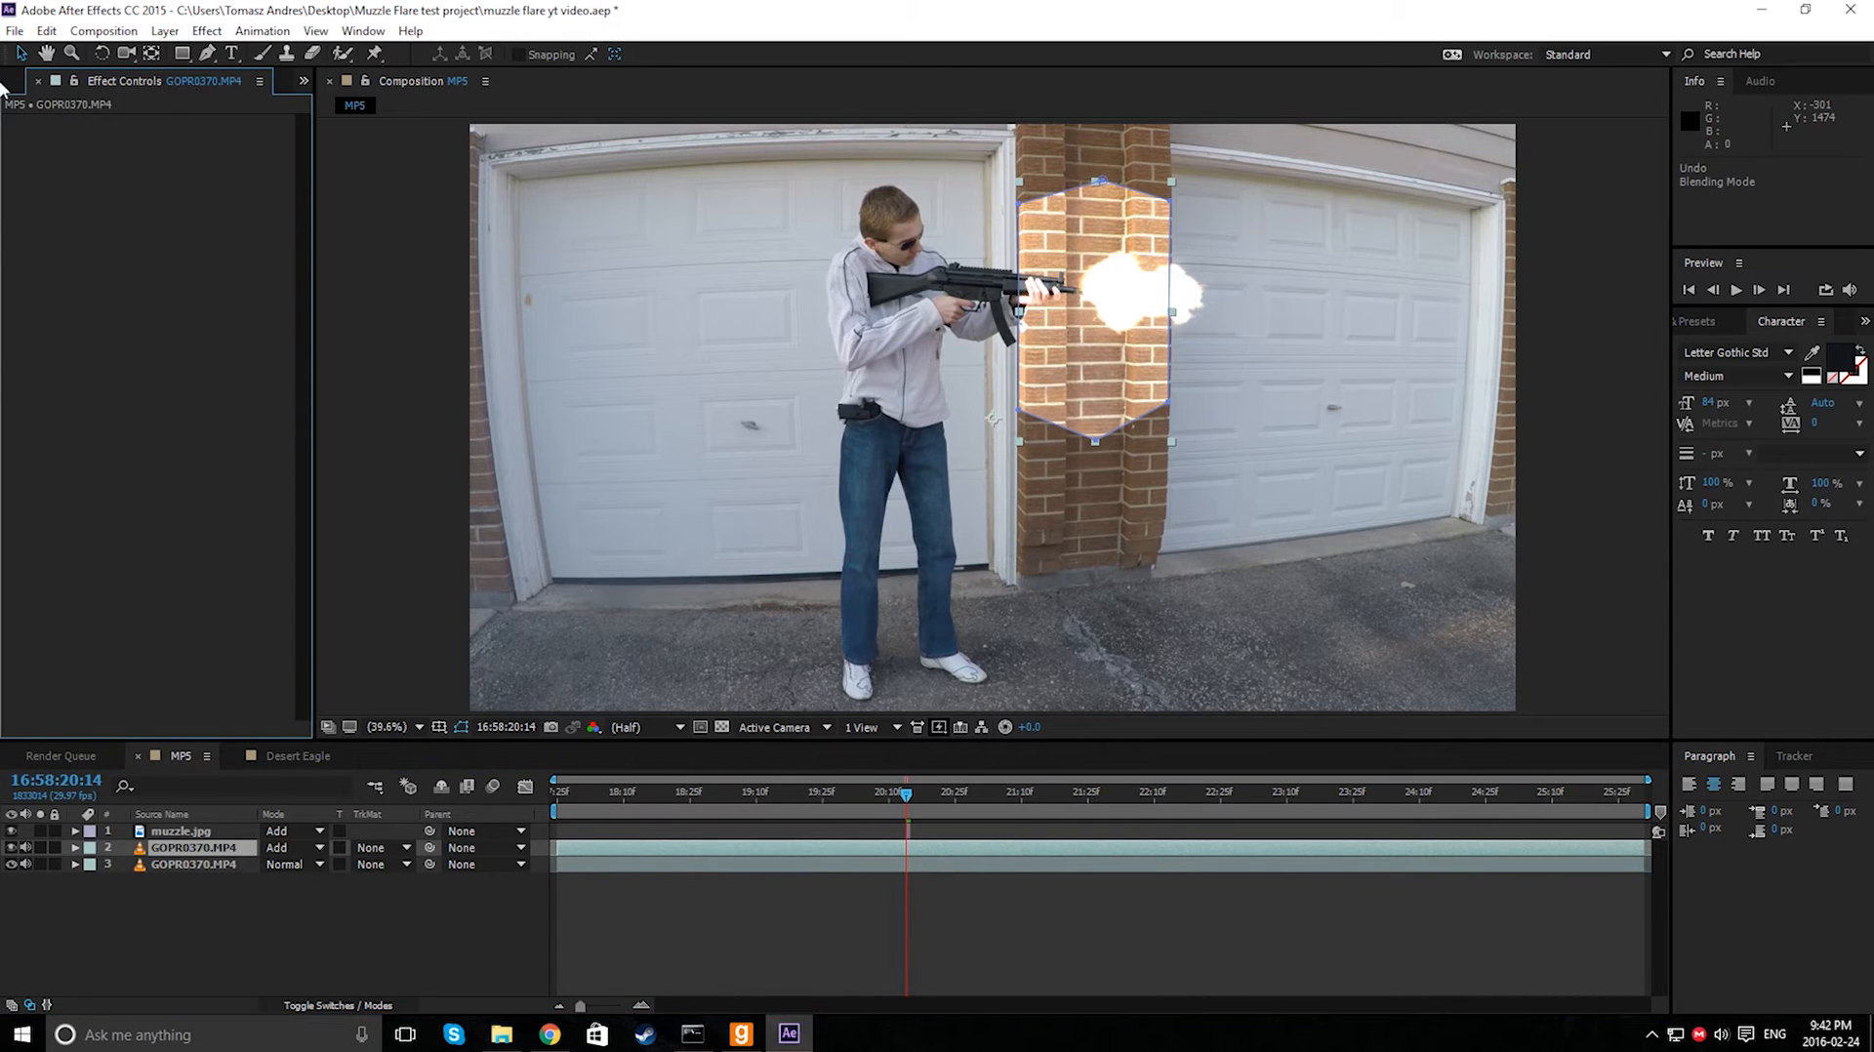
left_click(12, 84)
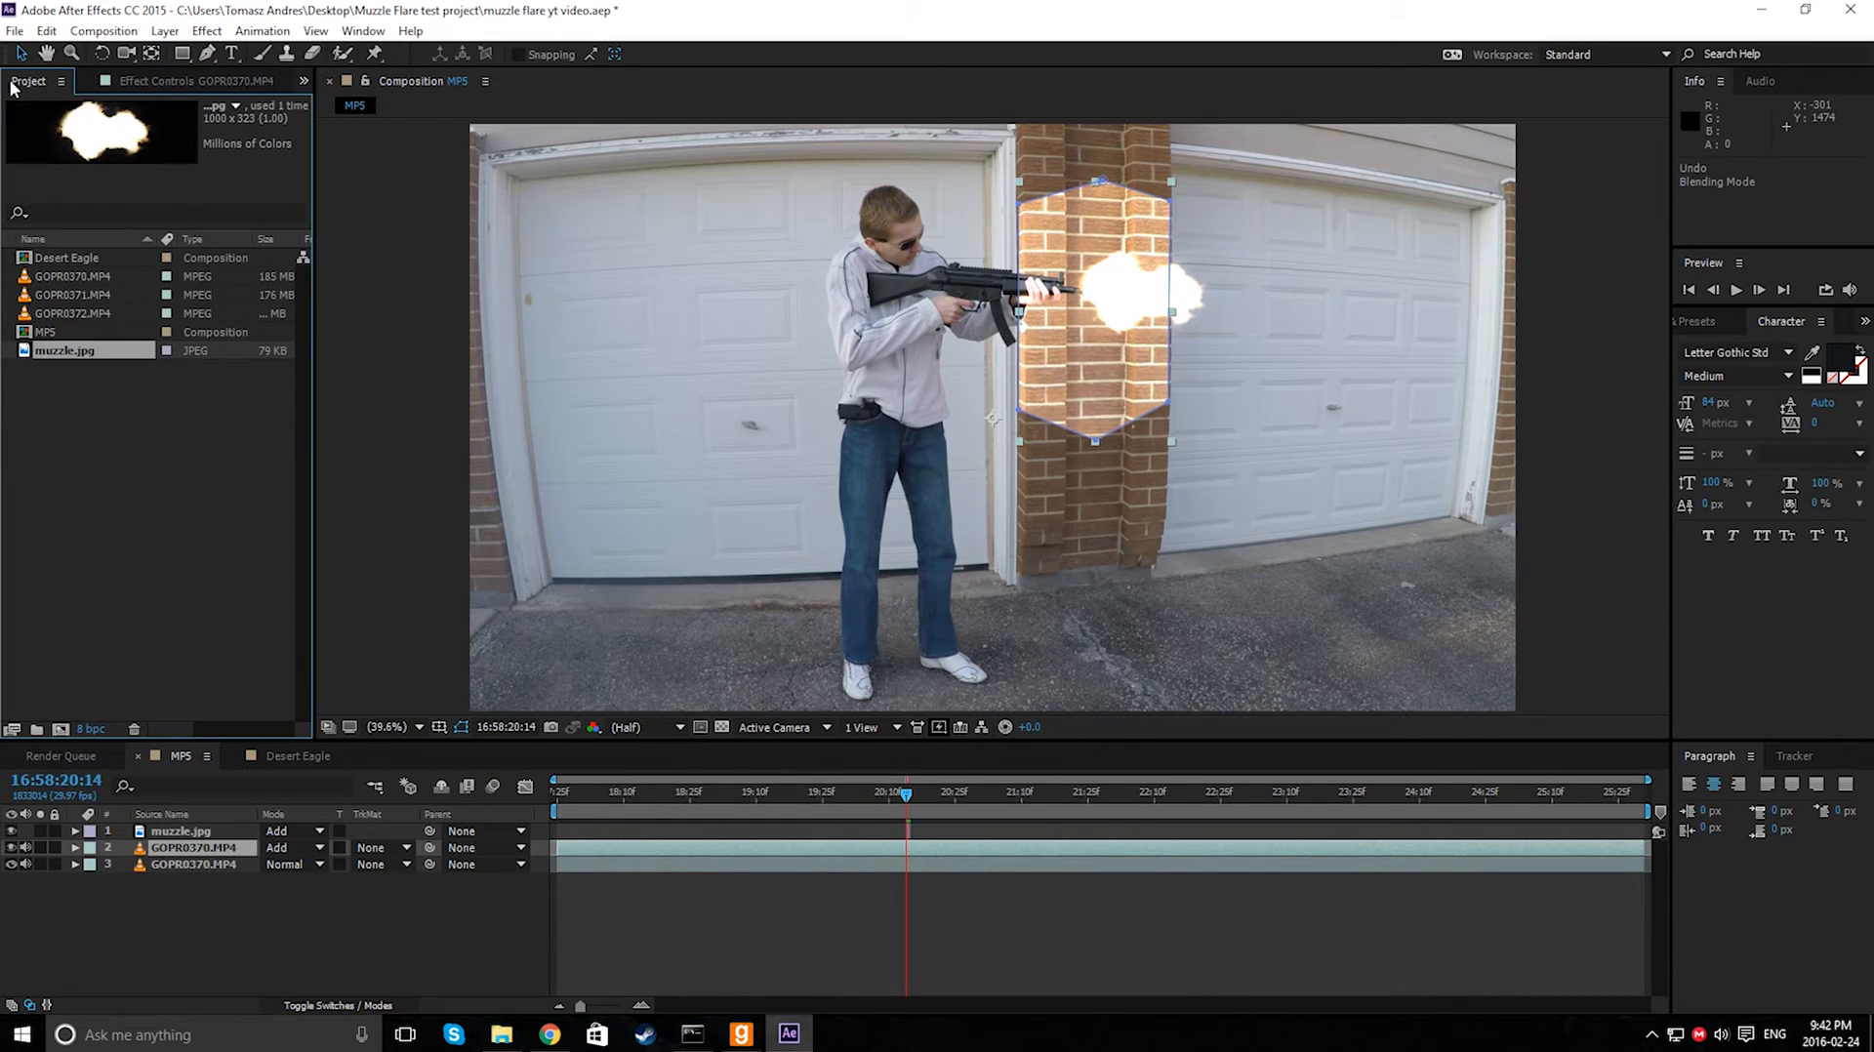
- Set the mask feather of the duplicated video layer's Mask 1 to 183 pixels
left_click(76, 848)
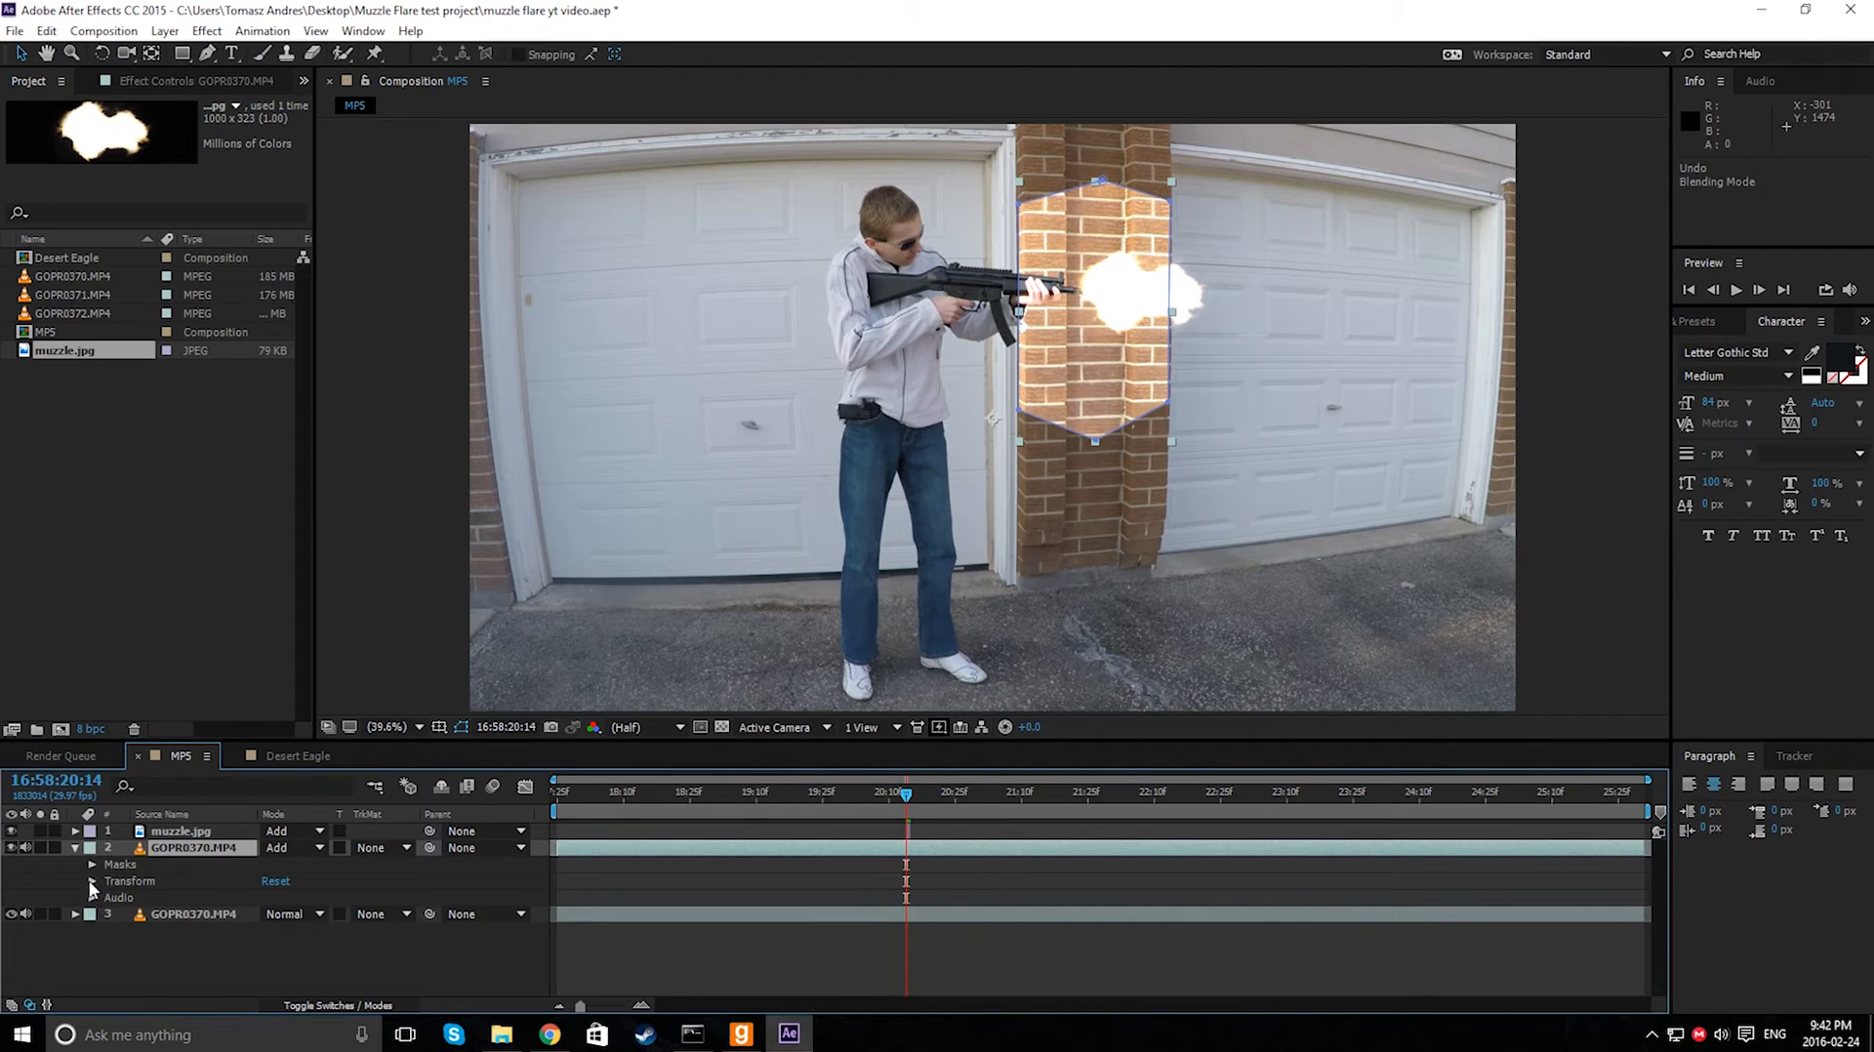
left_click(91, 865)
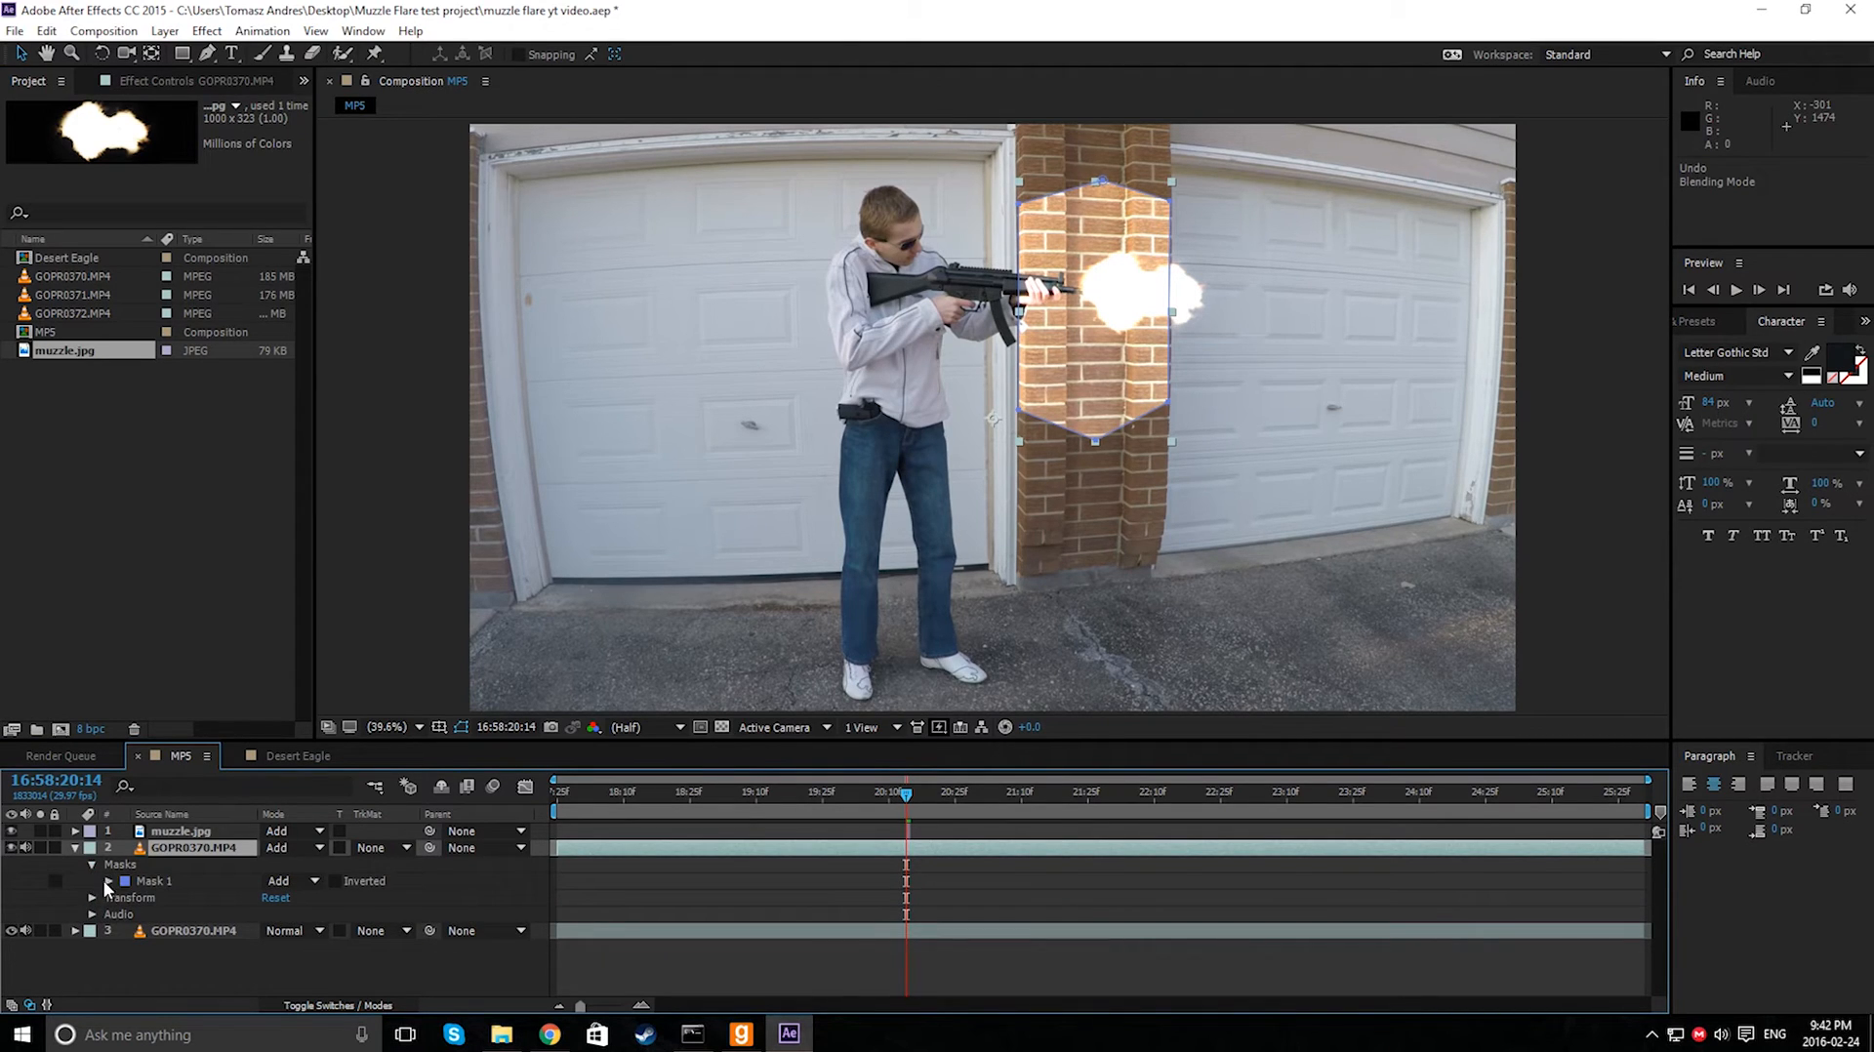
left_click(109, 882)
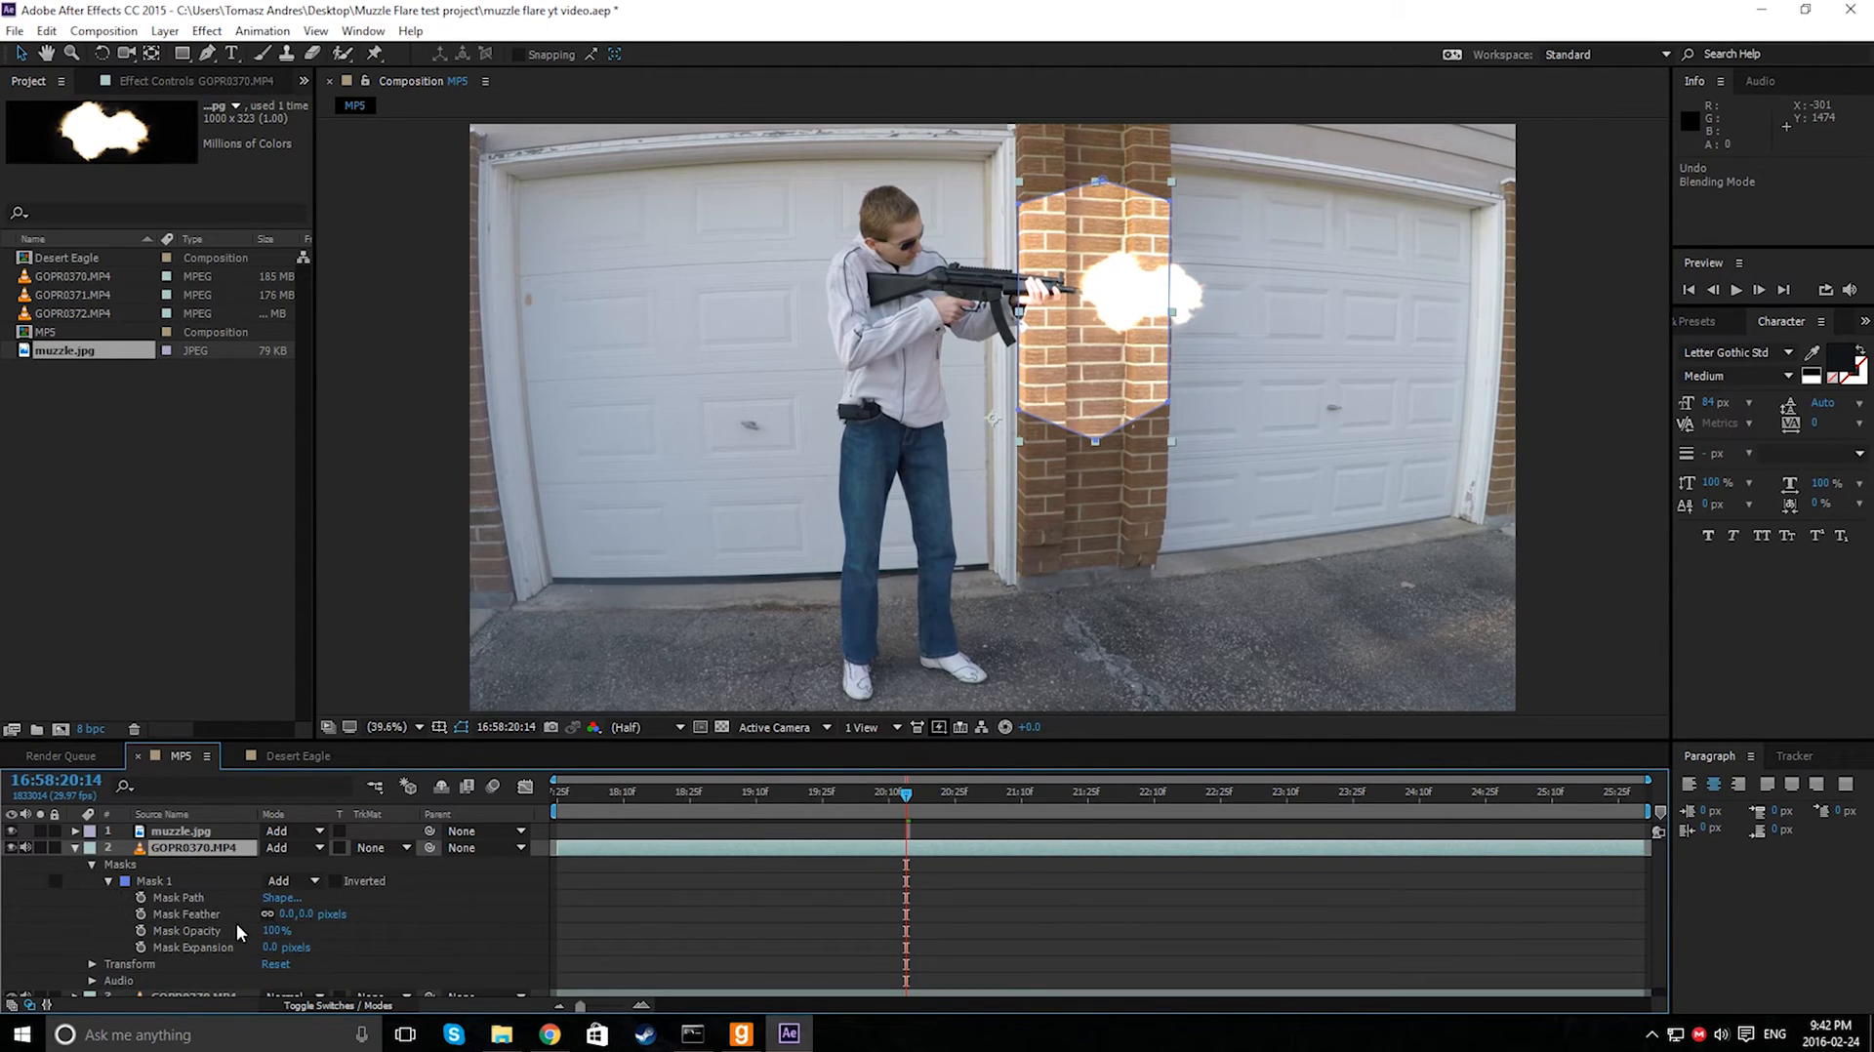
left_click_drag(287, 921, 520, 905)
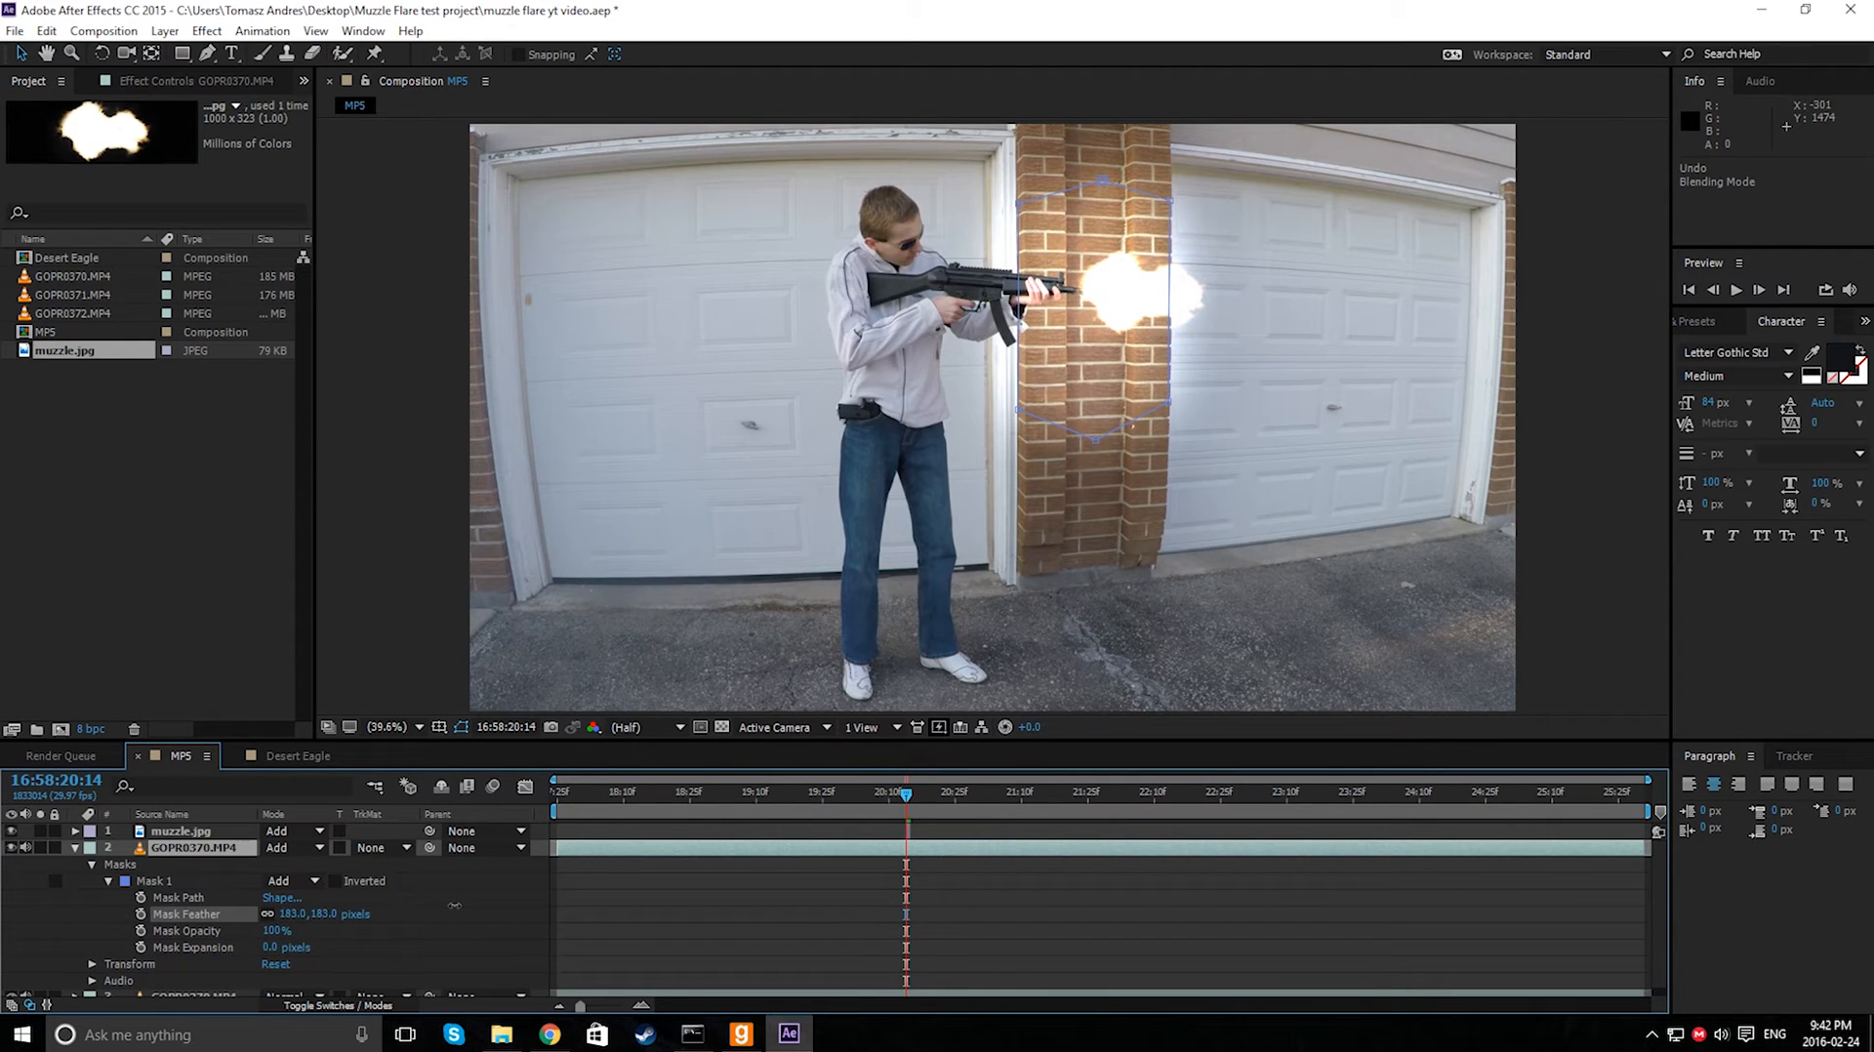
left_click(181, 885)
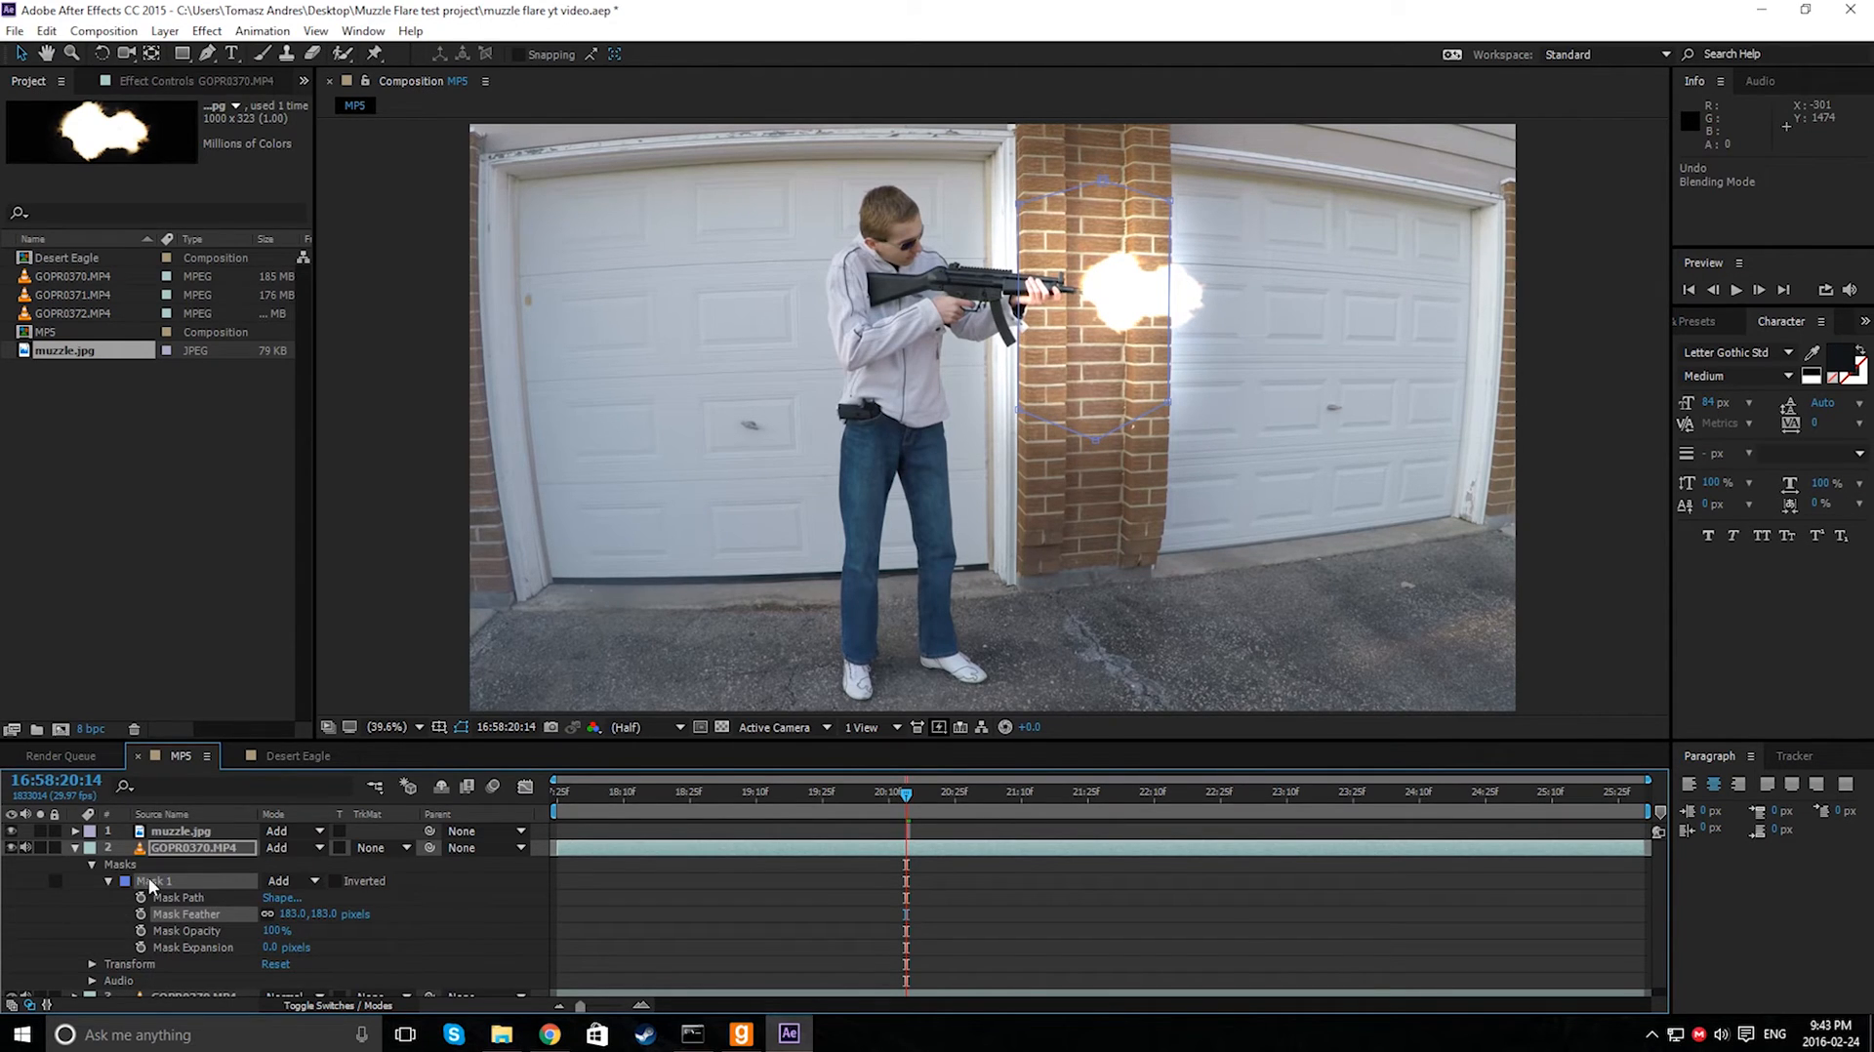
left_click(75, 848)
- Trim the duplicated video layer to the single frame at 16:58:20:14
left_click(697, 924)
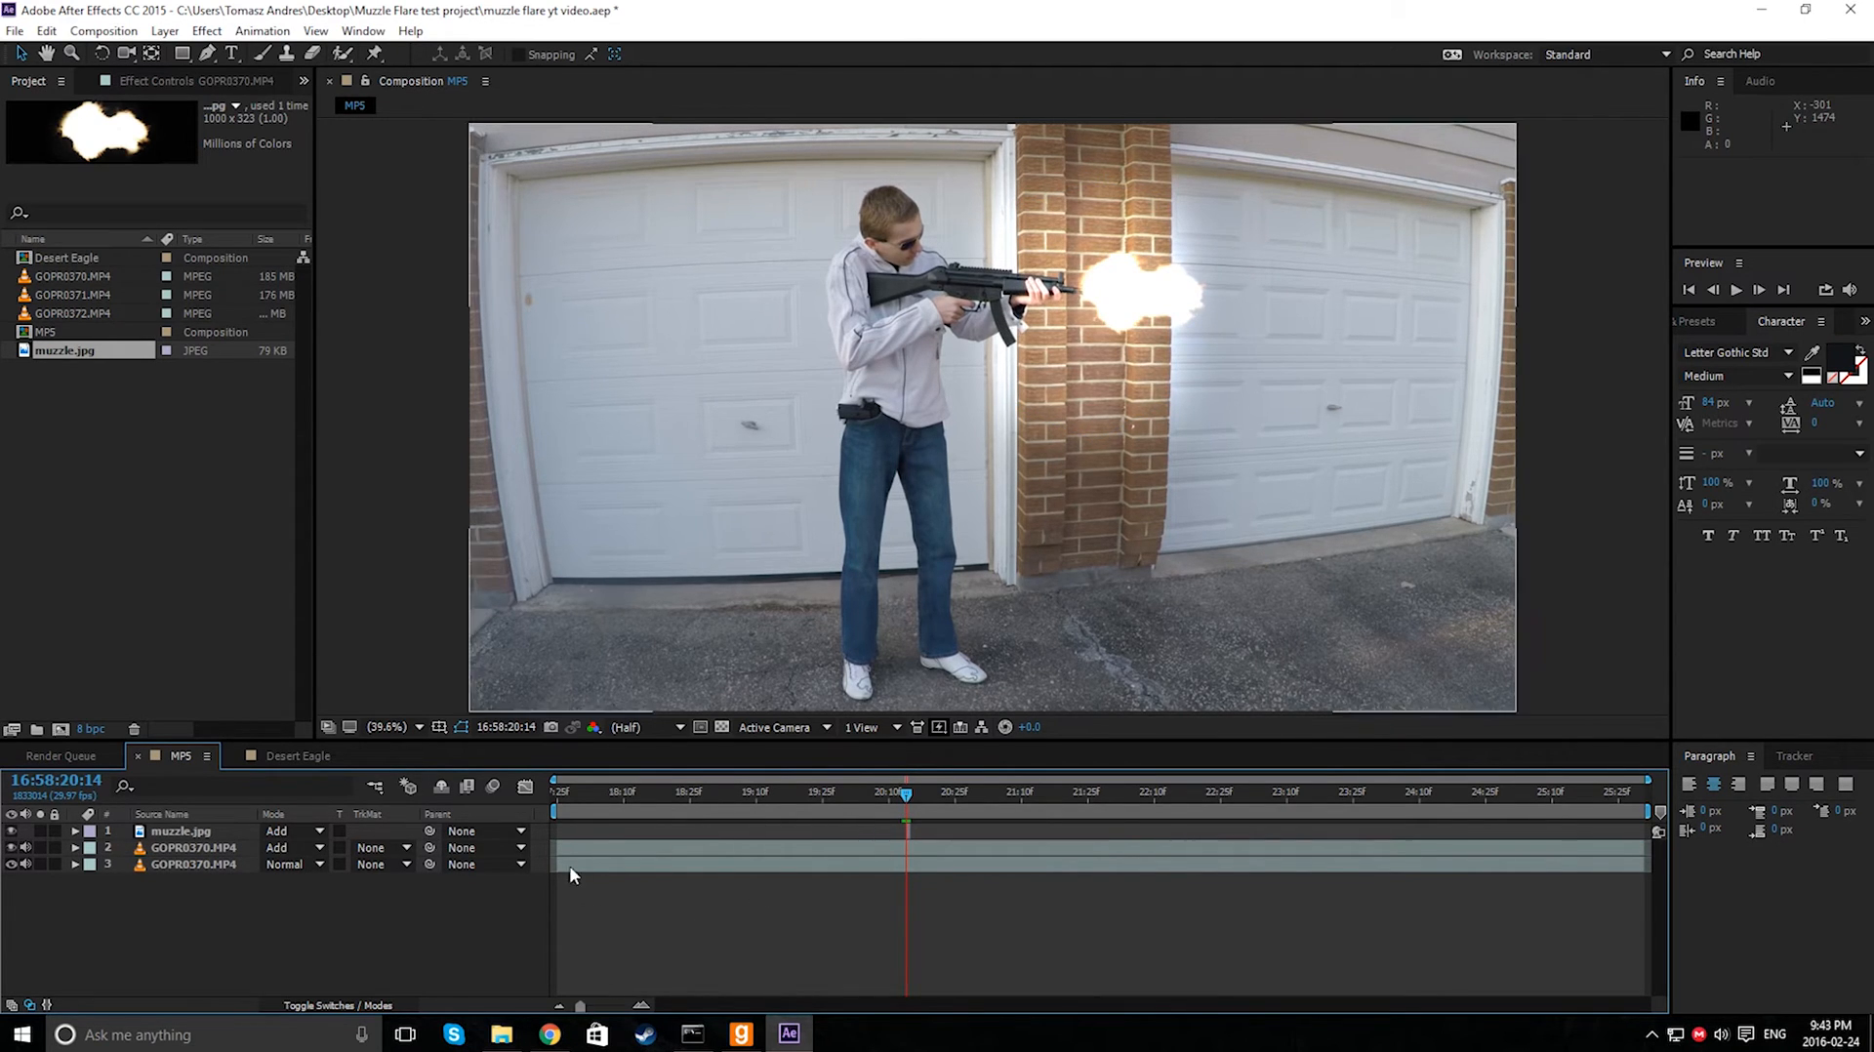
left_click_drag(556, 847, 893, 848)
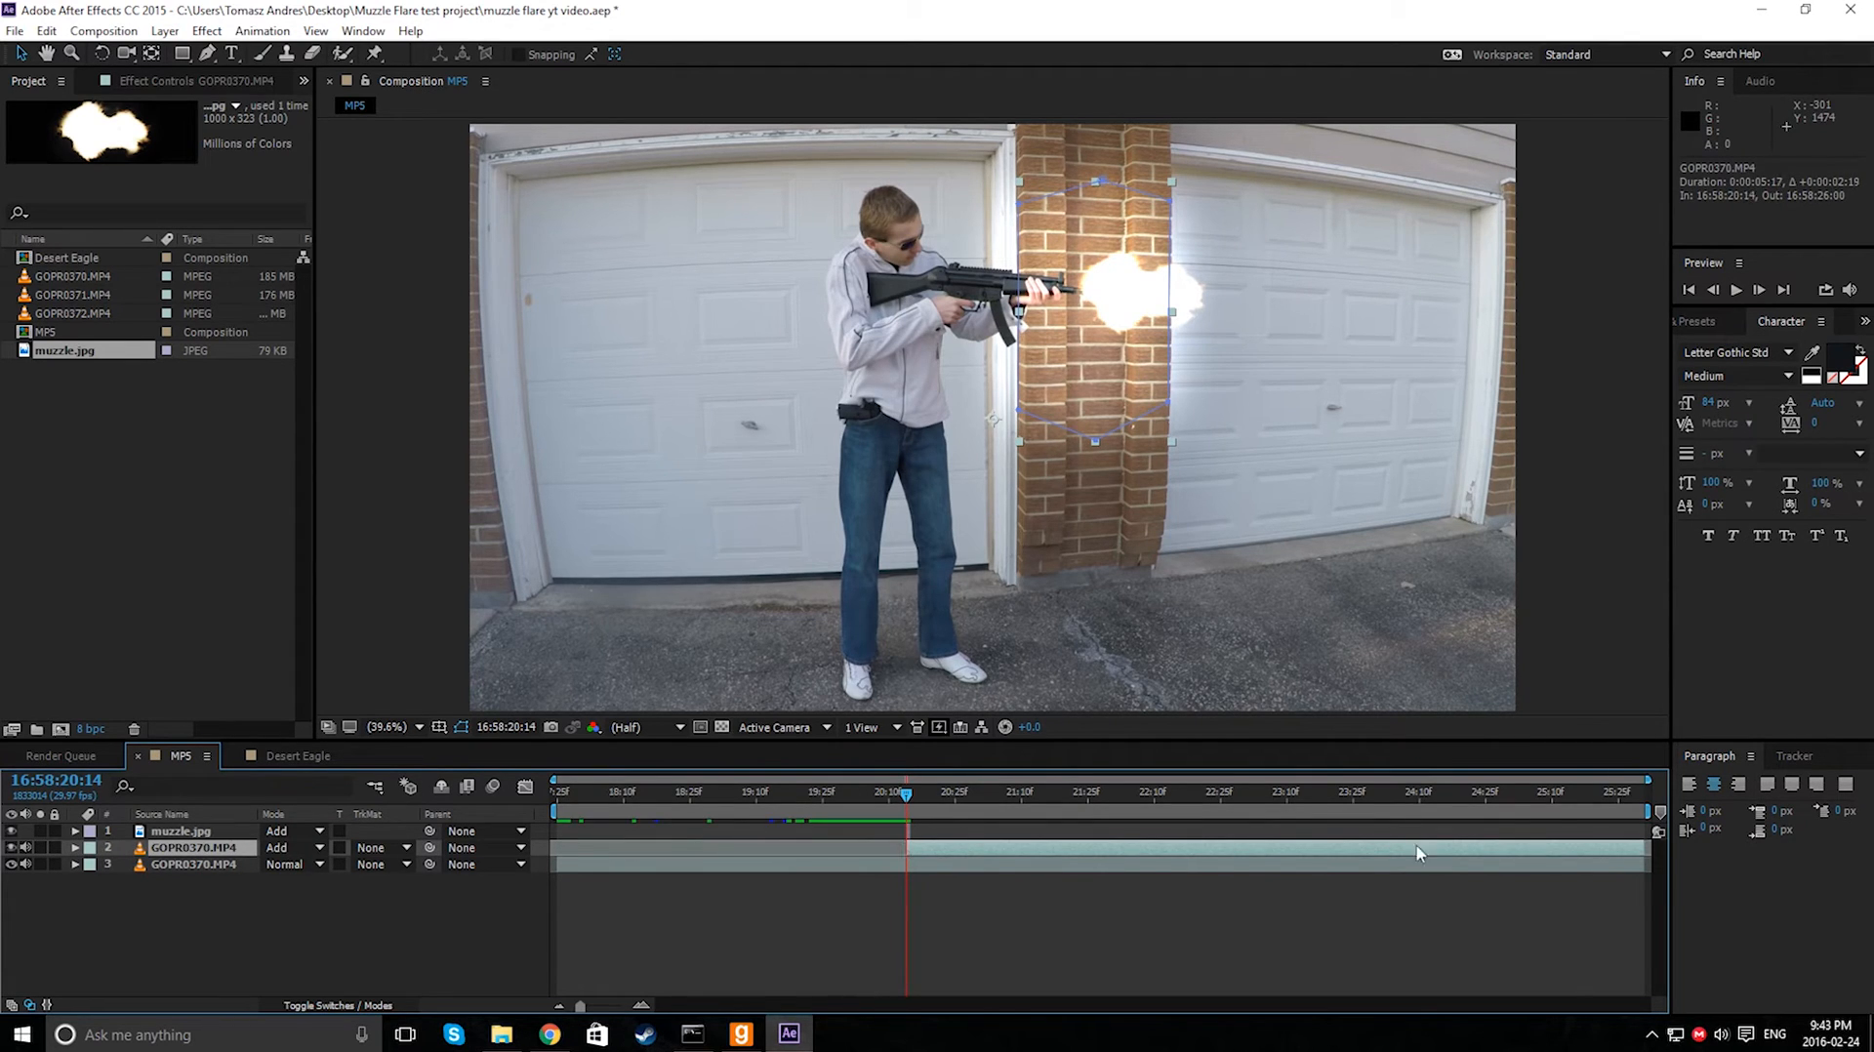
left_click_drag(1648, 851, 909, 814)
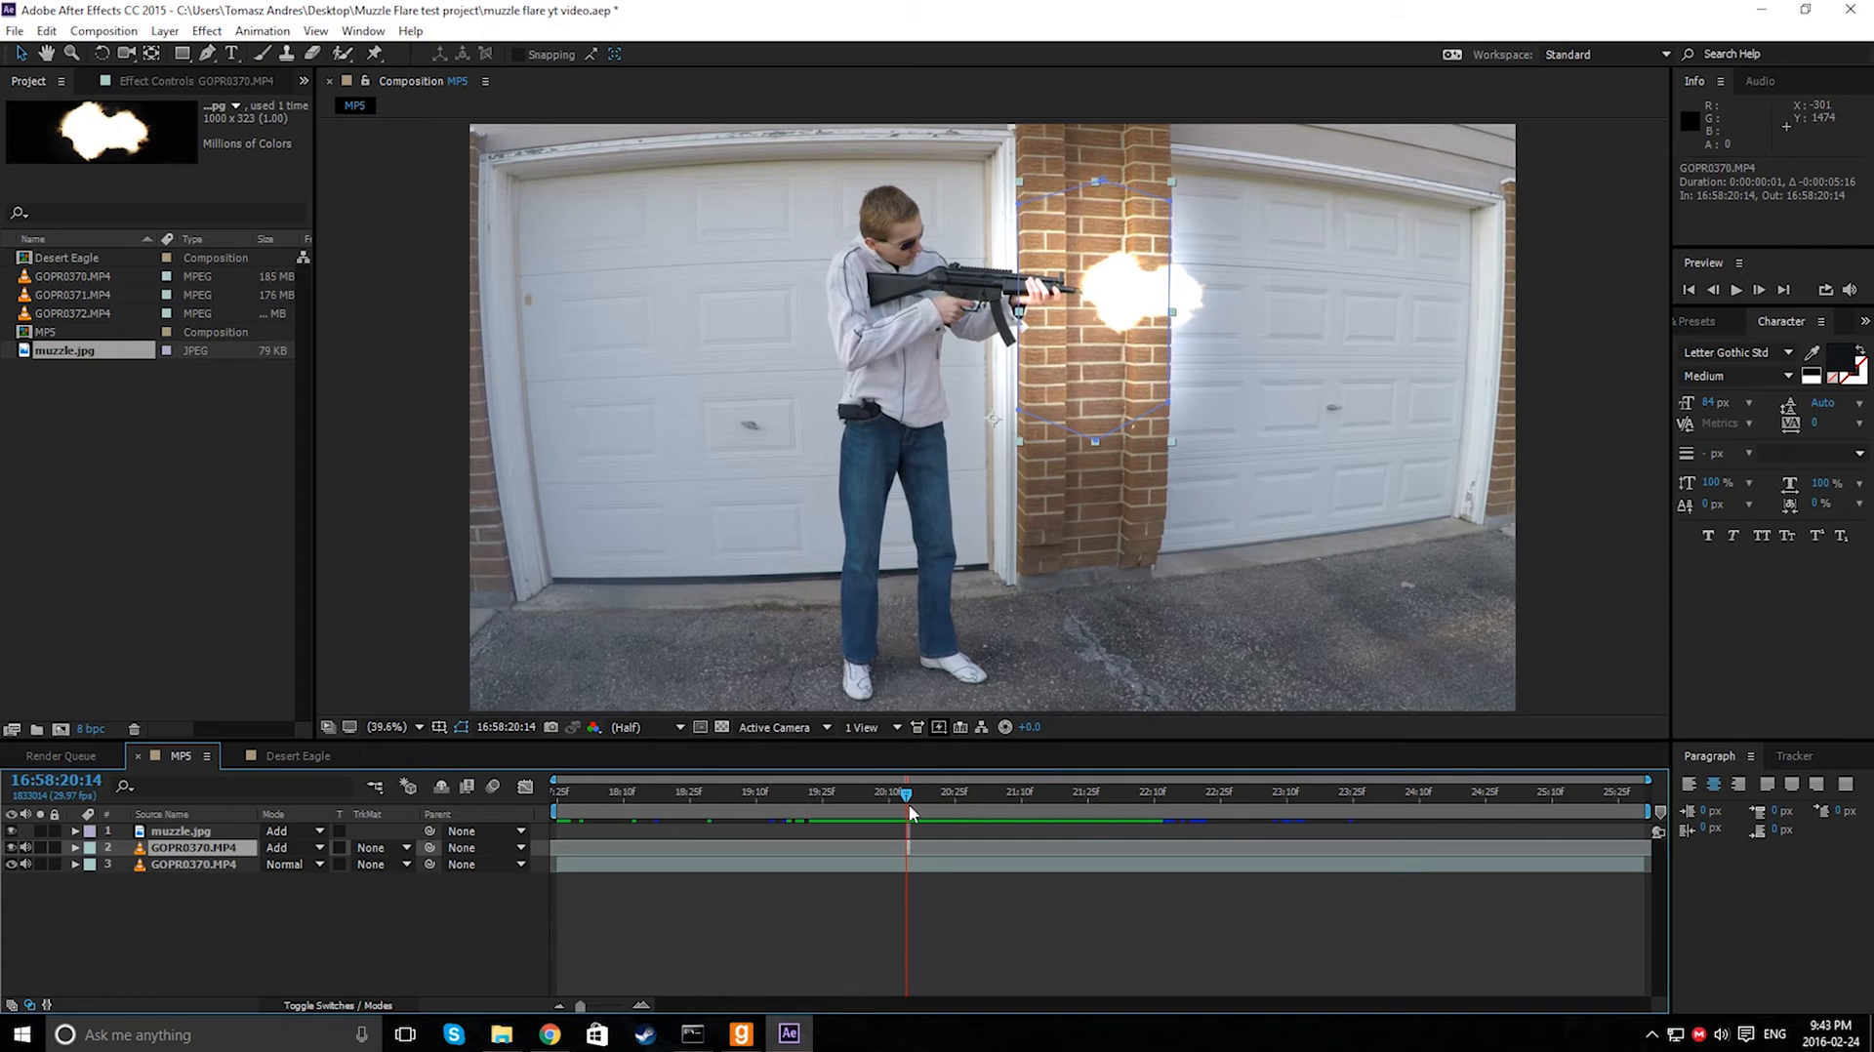
- Preview the composition around the flash frame and save the project
left_click(793, 820)
key("space")
left_click(809, 798)
key("space")
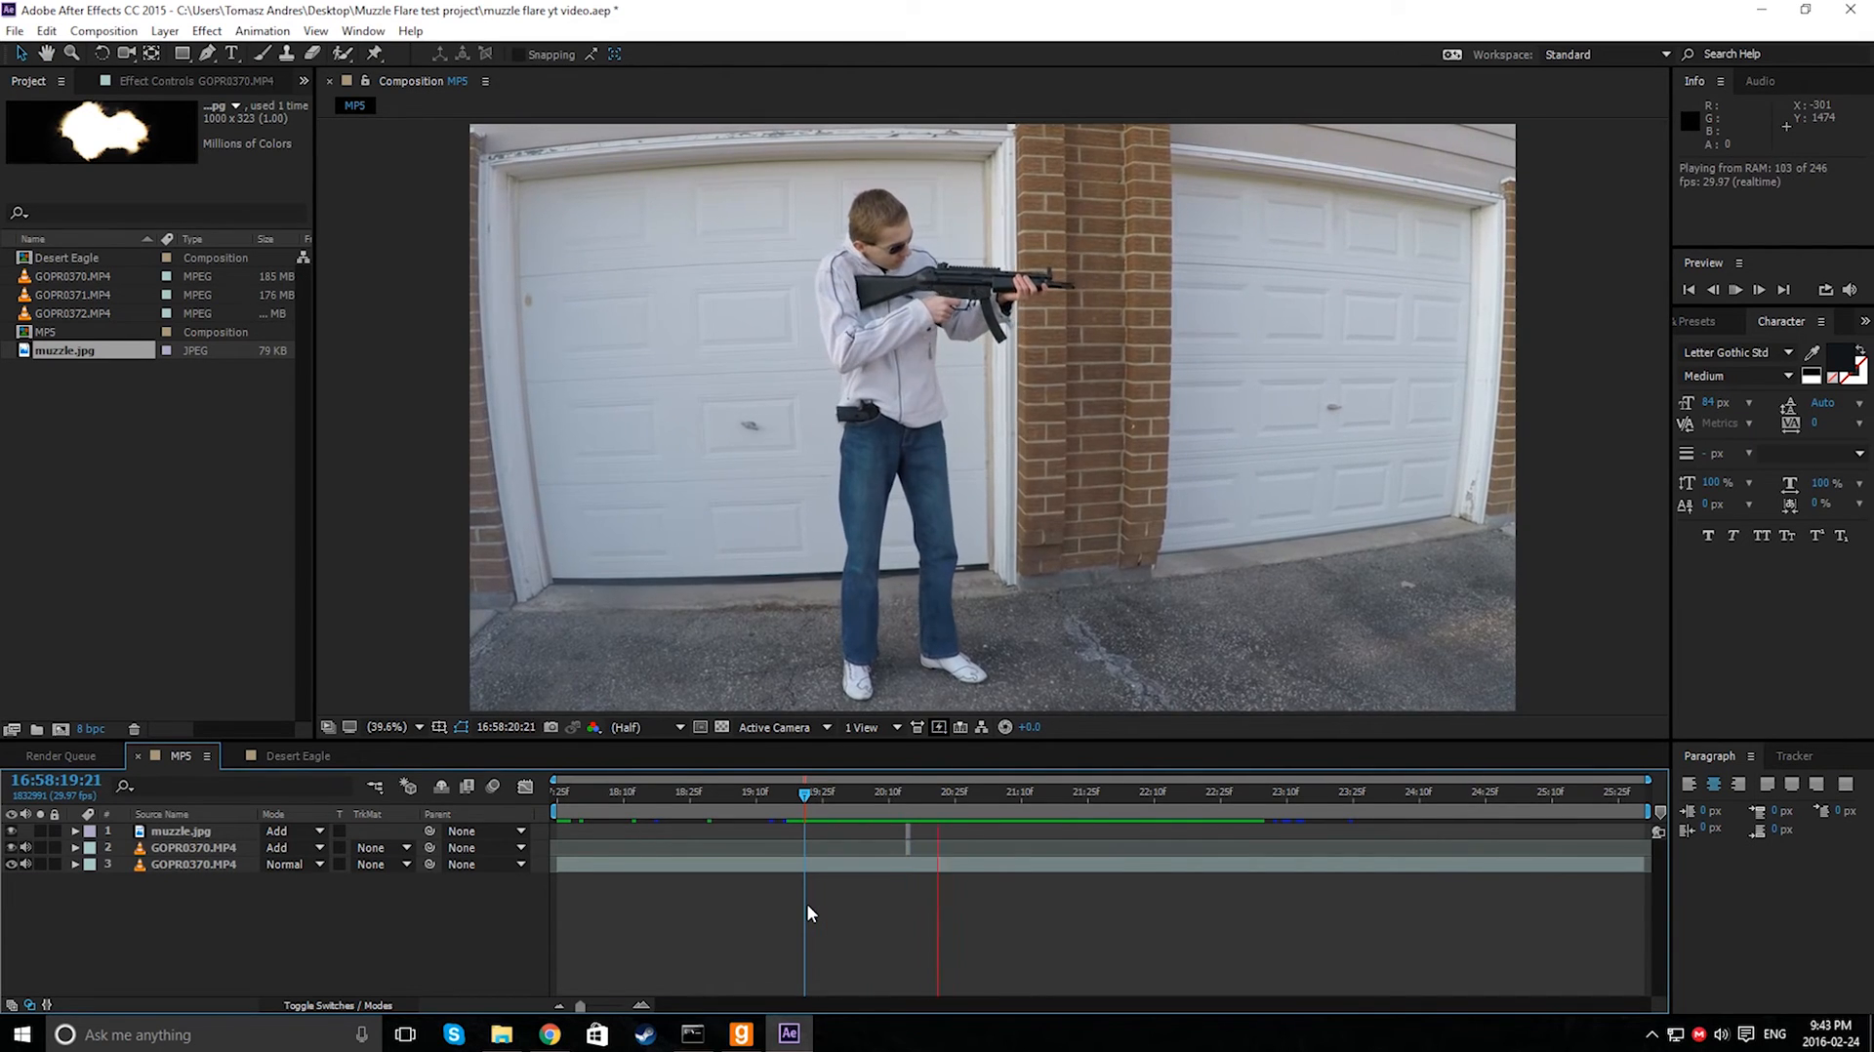
key("space")
key("ctrl+s")
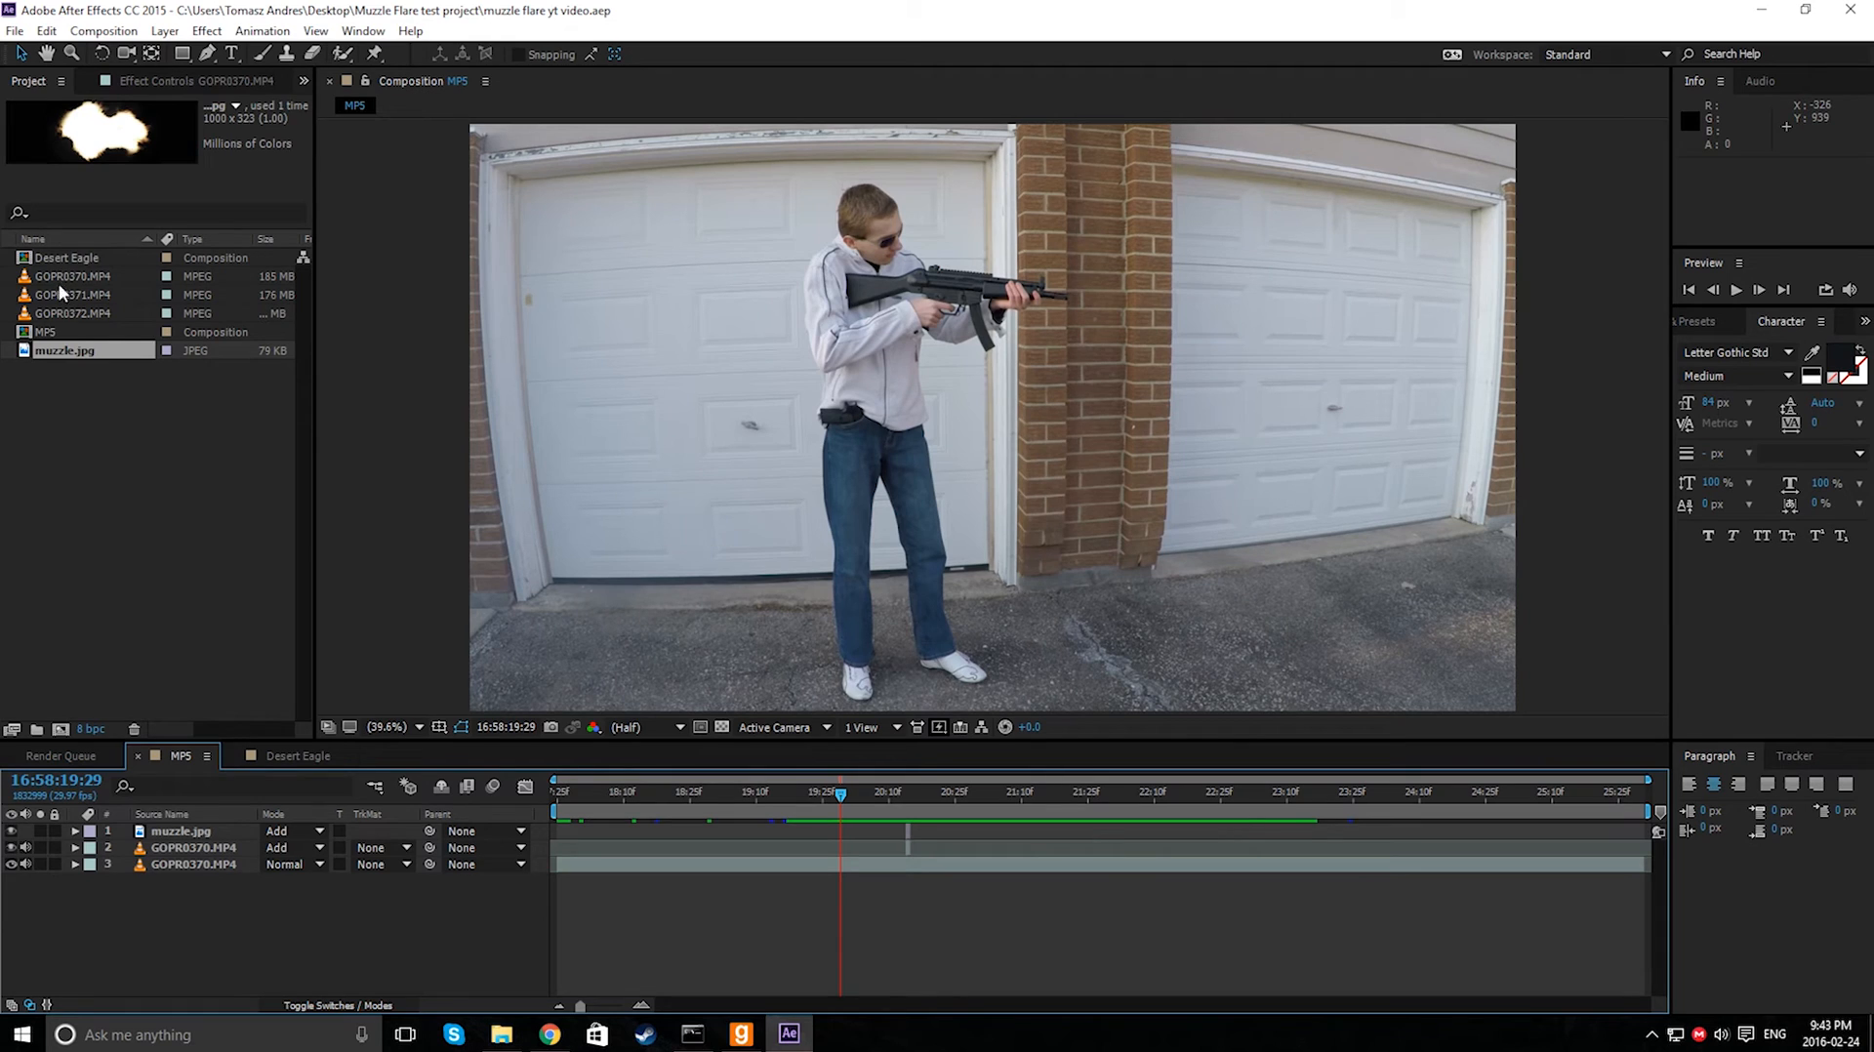
- Import shell casing.wav and gunshot.wav from the project folder in File Explorer into the Project panel
left_click(78, 377)
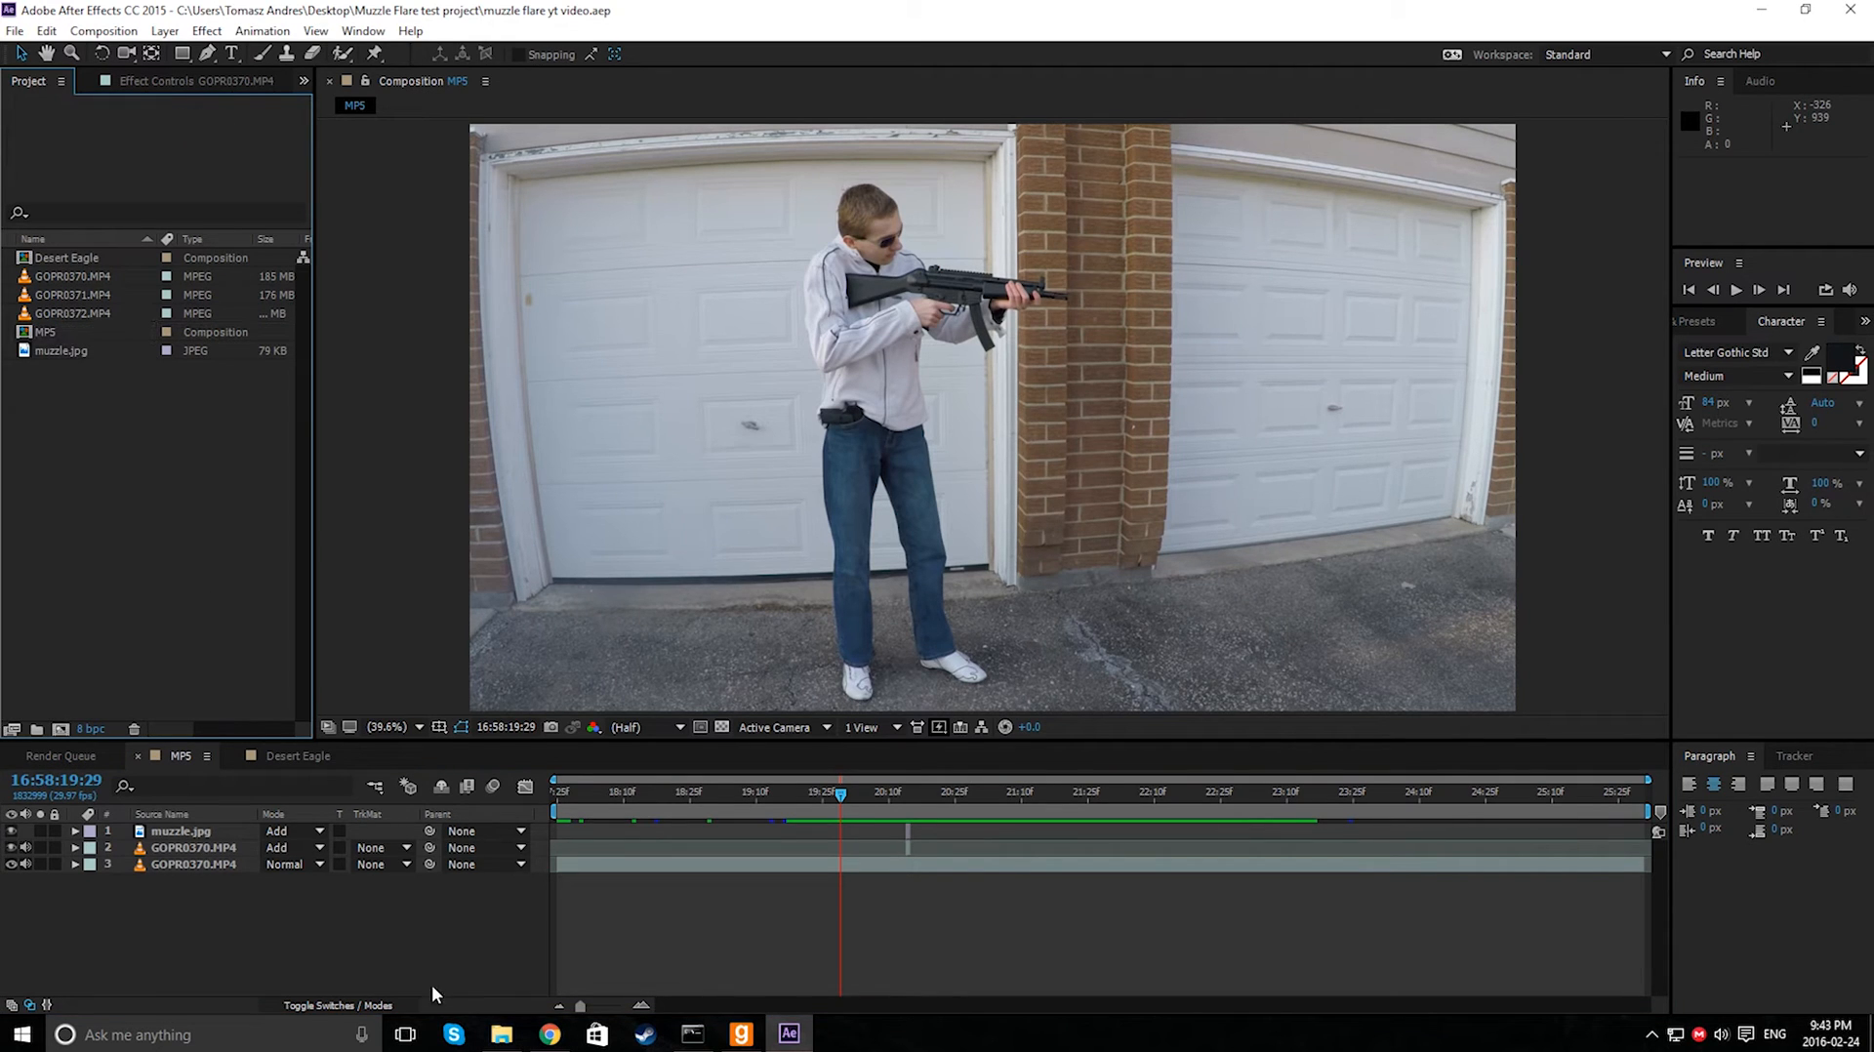
left_click(502, 1035)
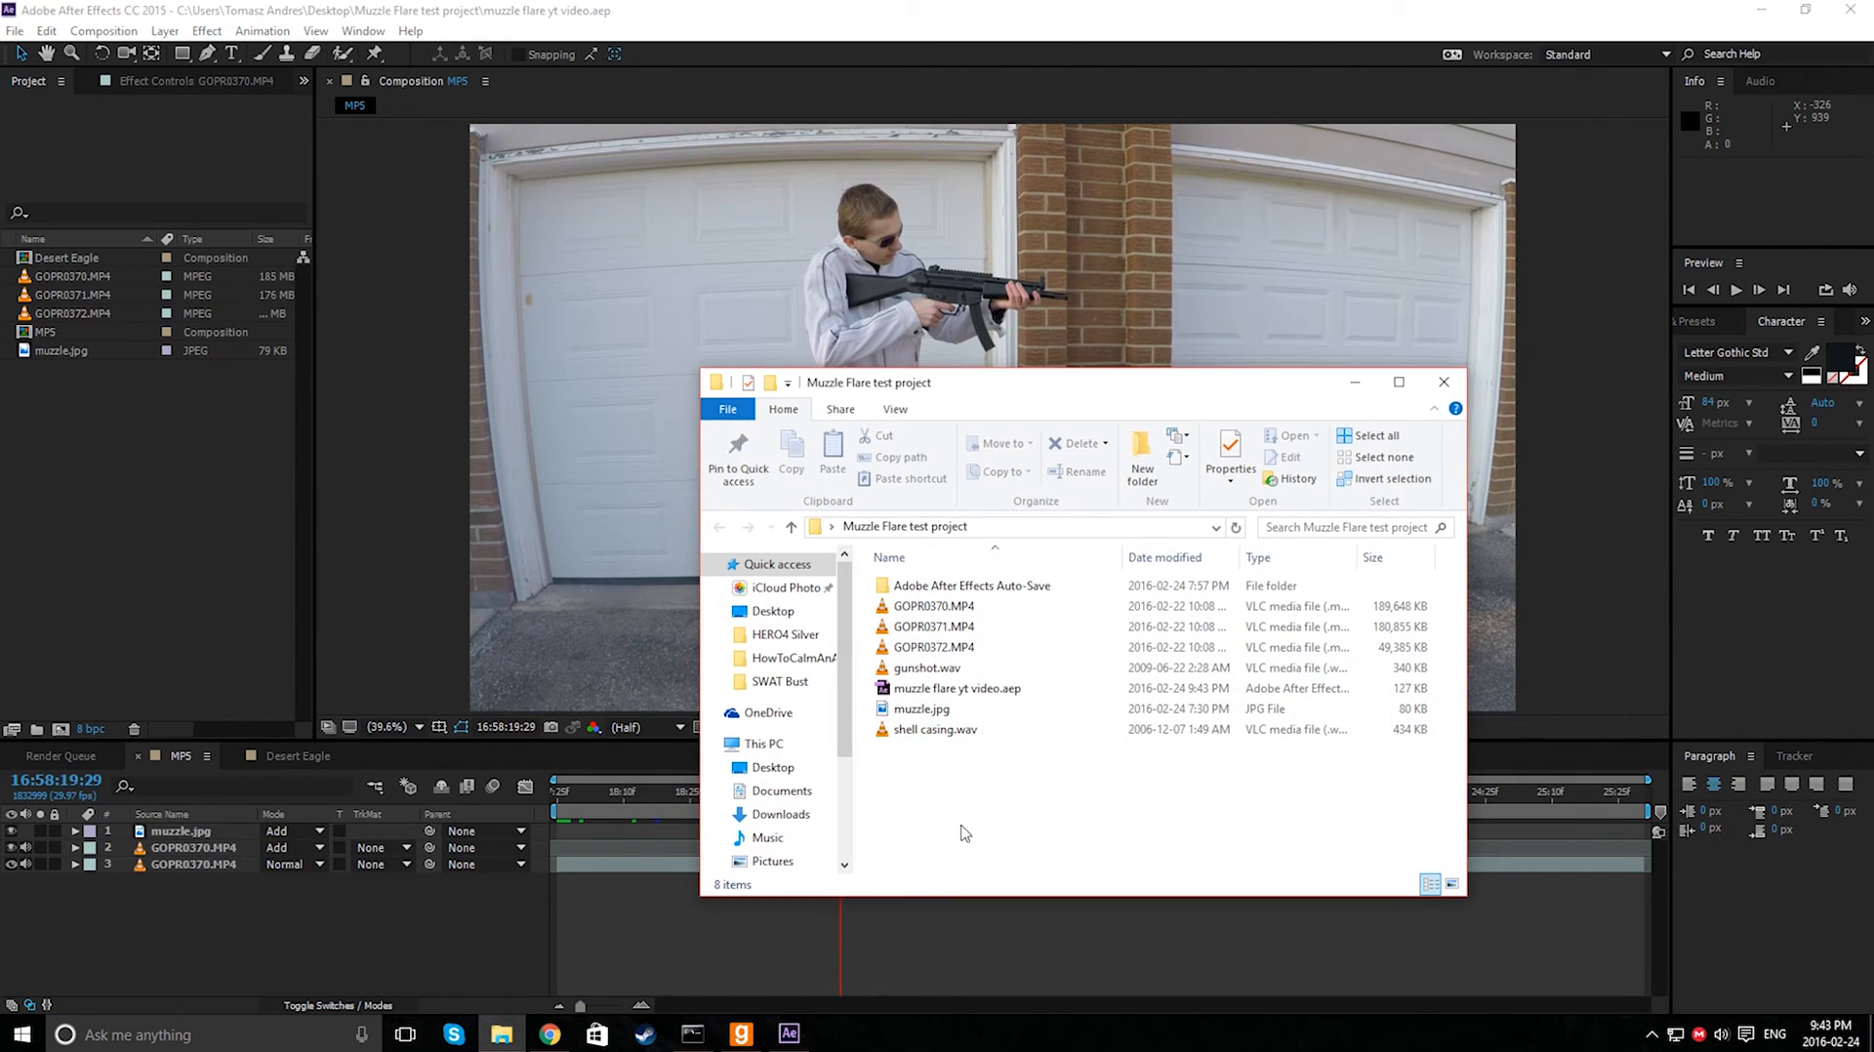
left_click(983, 733)
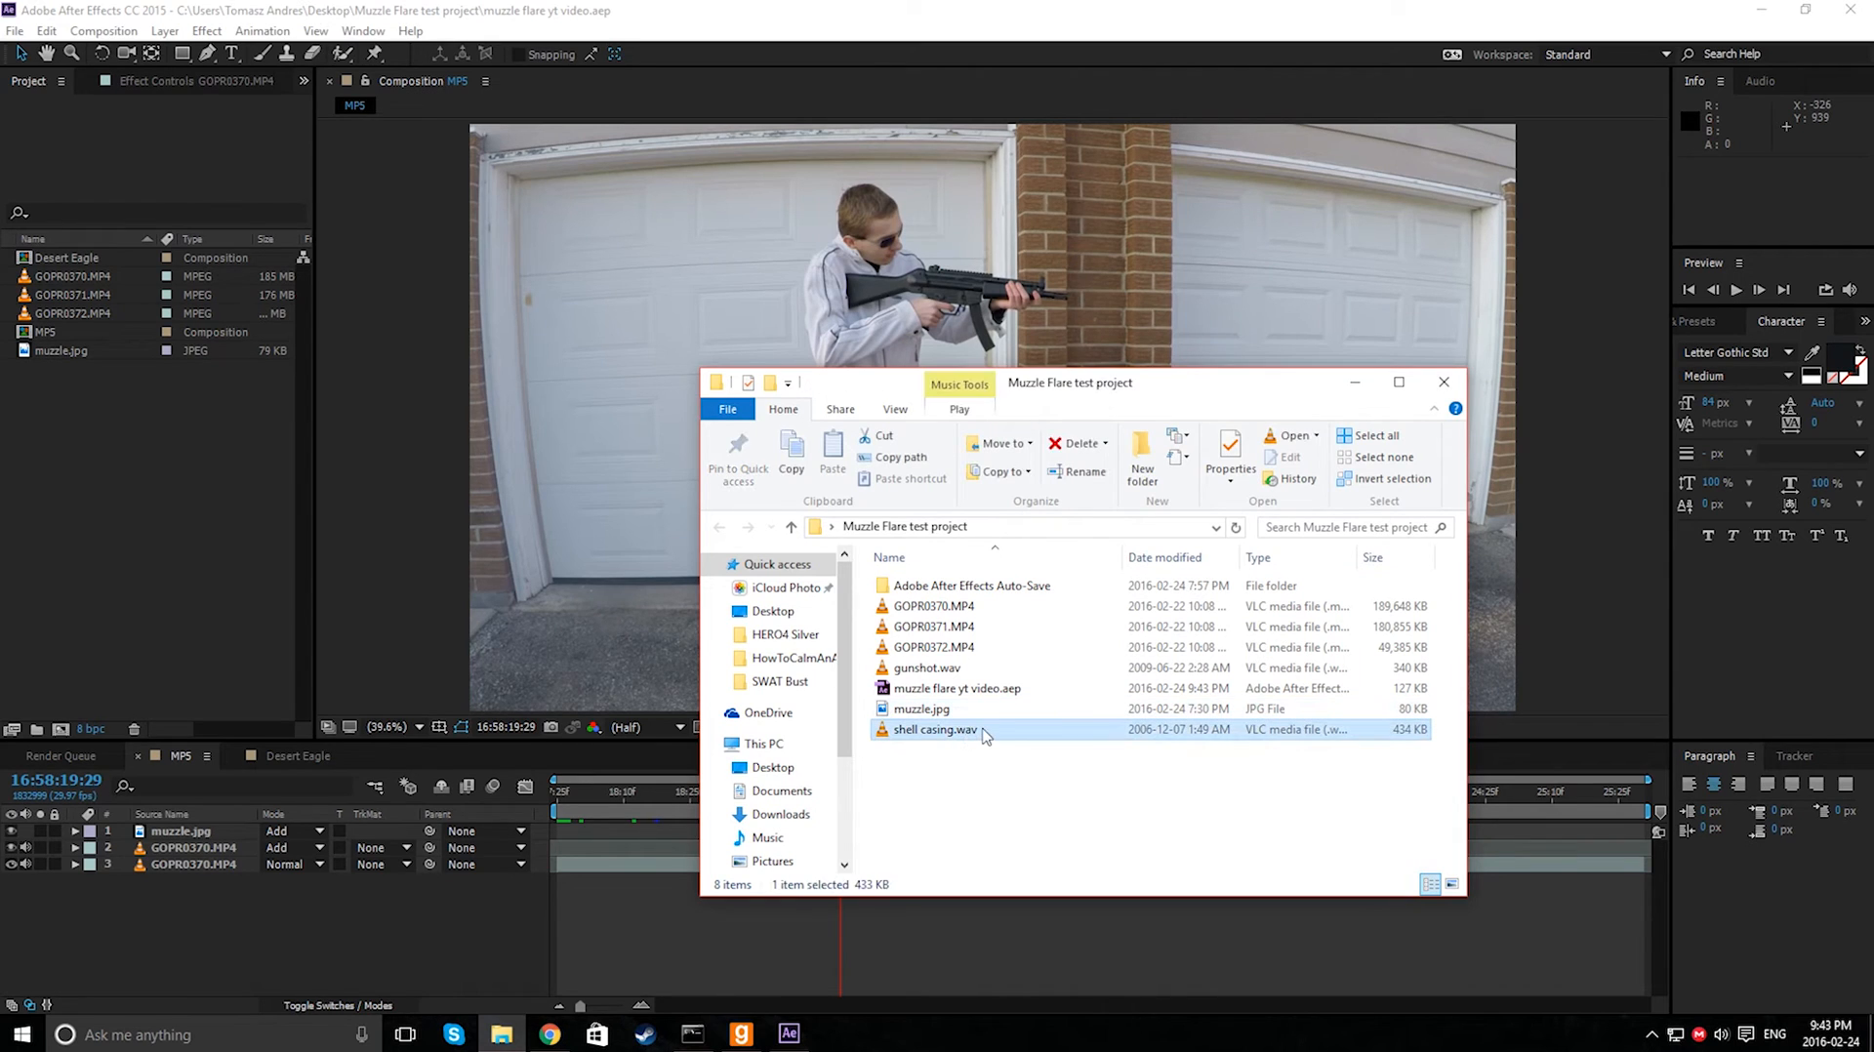
left_click_drag(983, 734, 955, 800)
left_click(501, 1034)
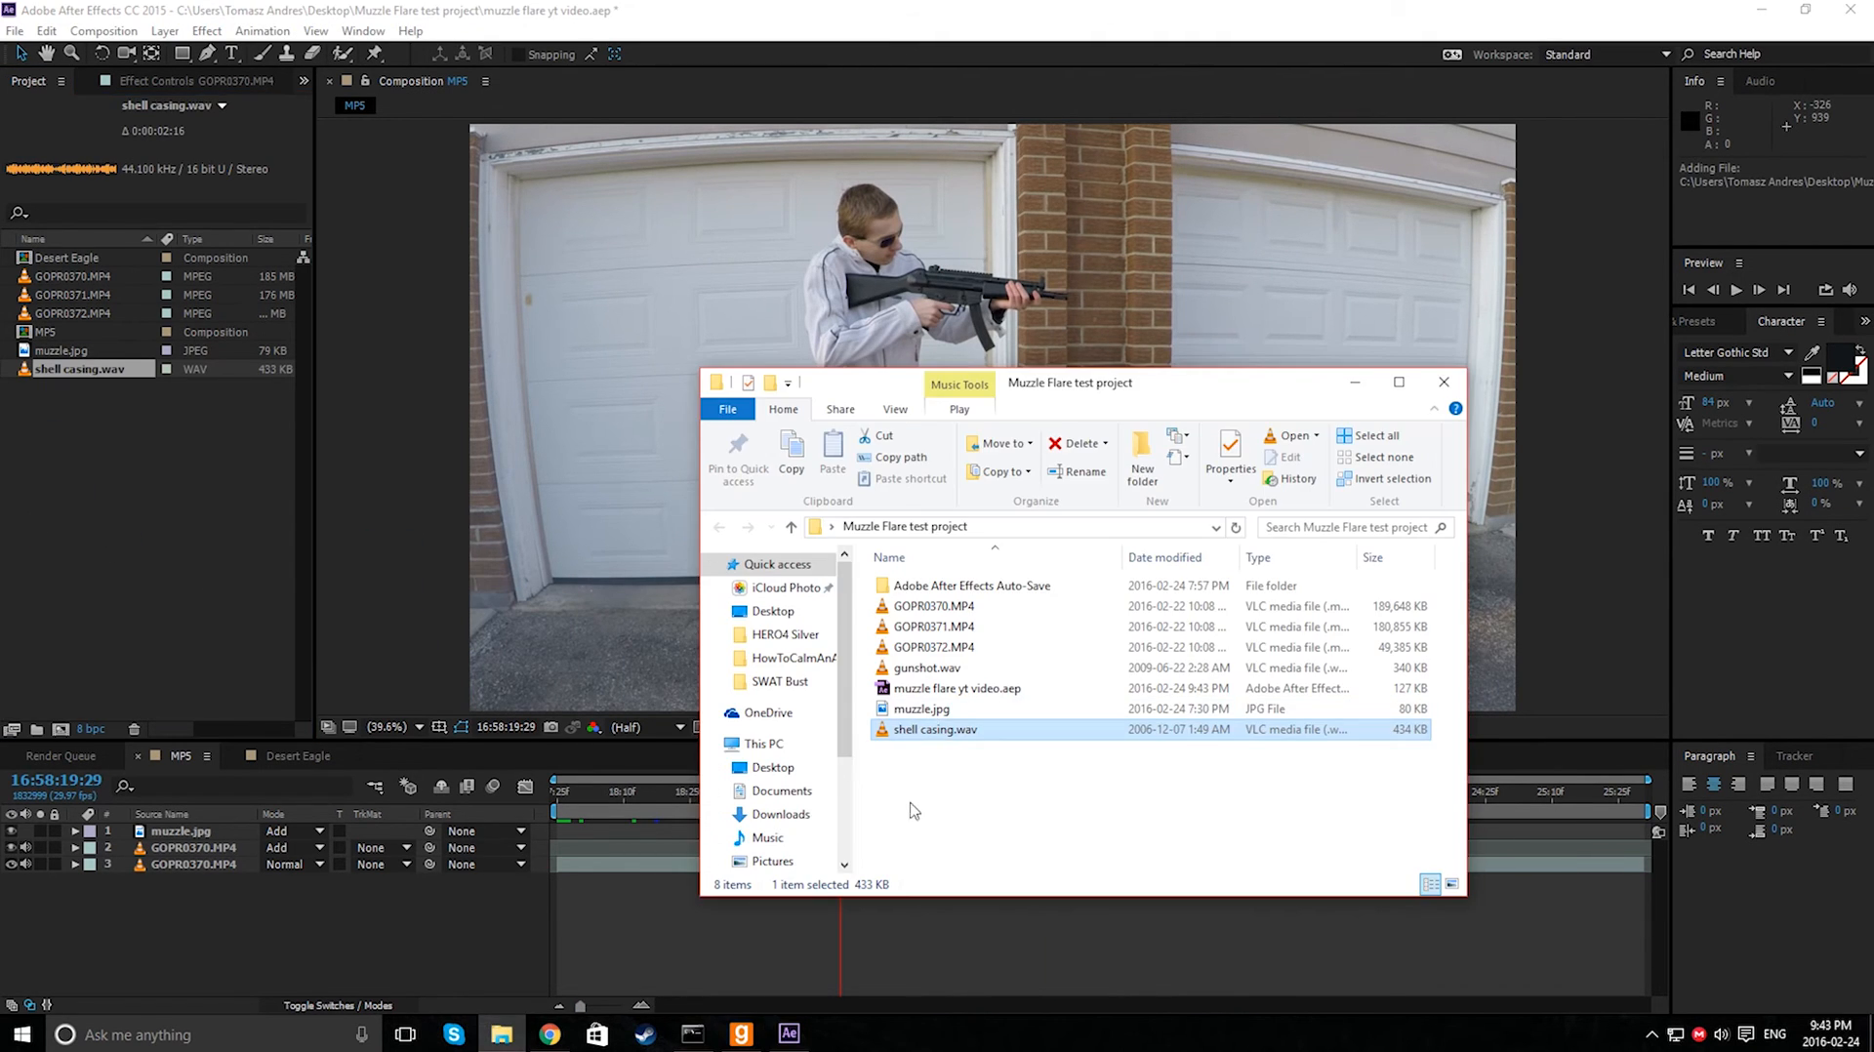
left_click(919, 797)
left_click_drag(932, 670, 224, 571)
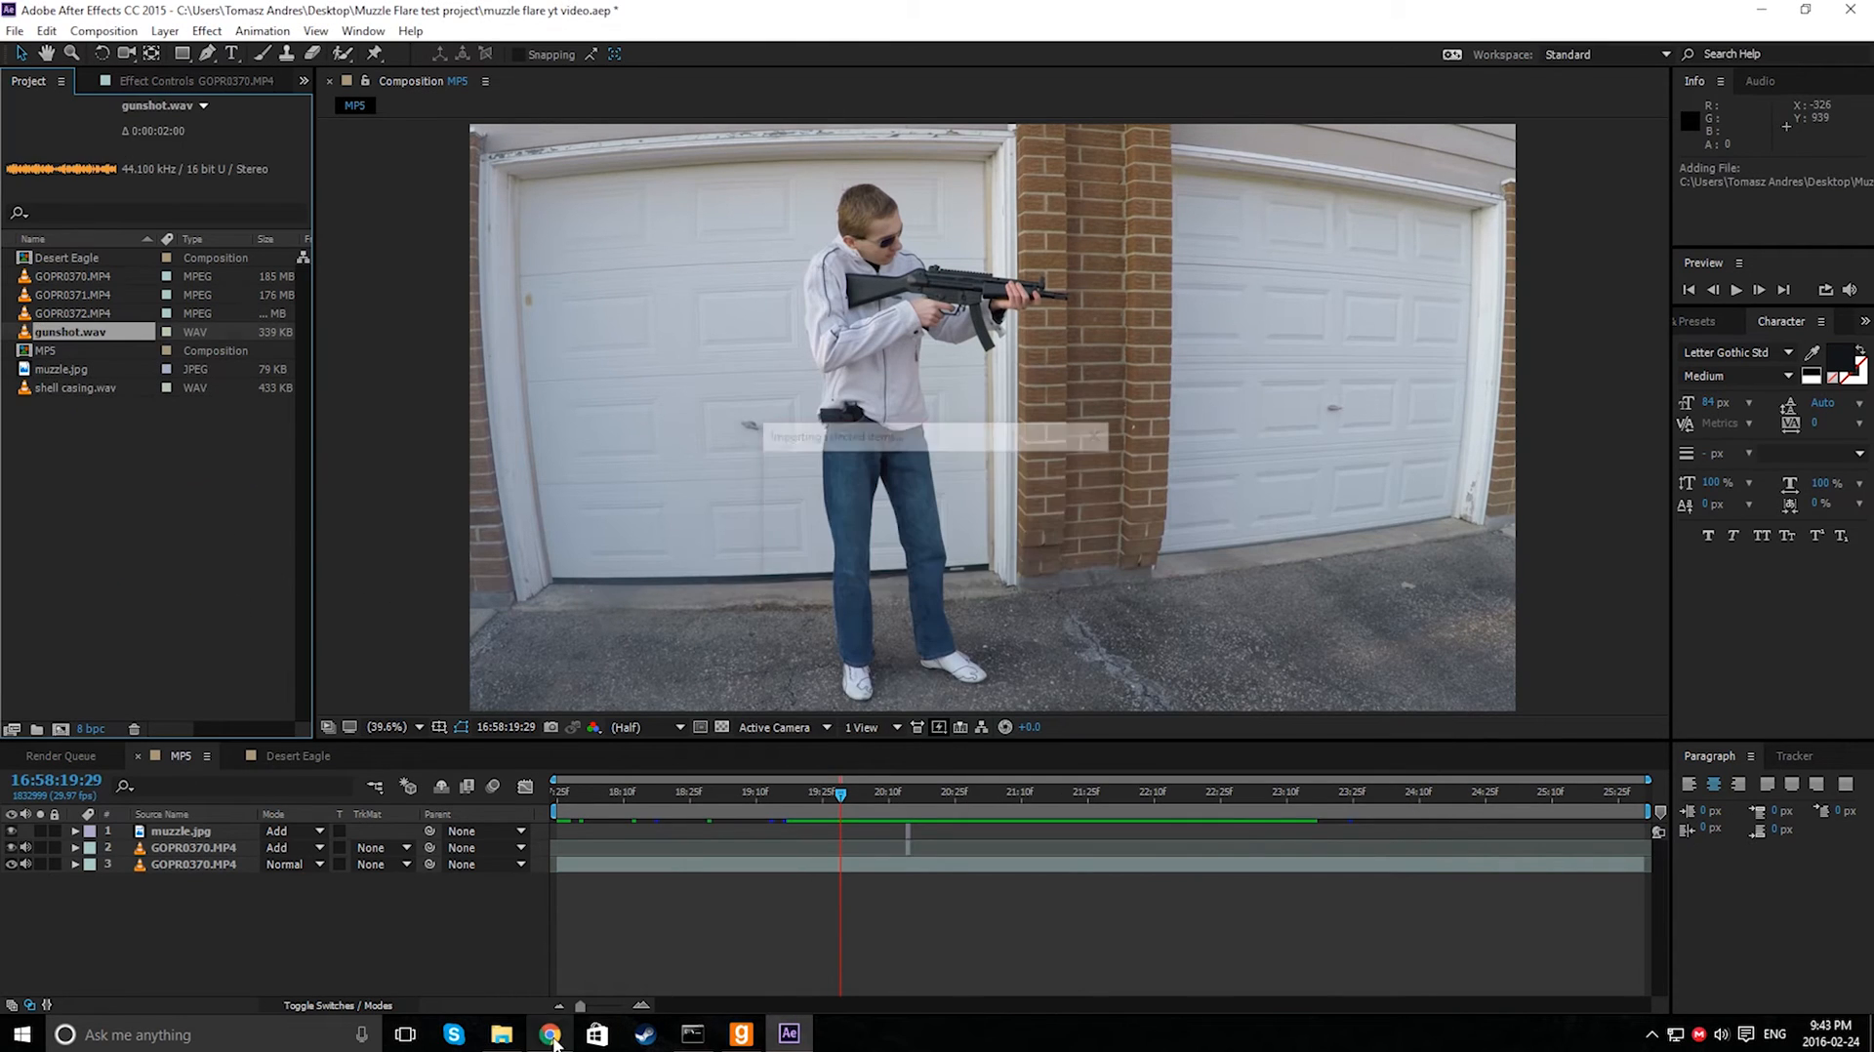
- Add gunshot.wav to the timeline as a new layer starting at the flash frame 16:58:20:14
left_click(81, 334)
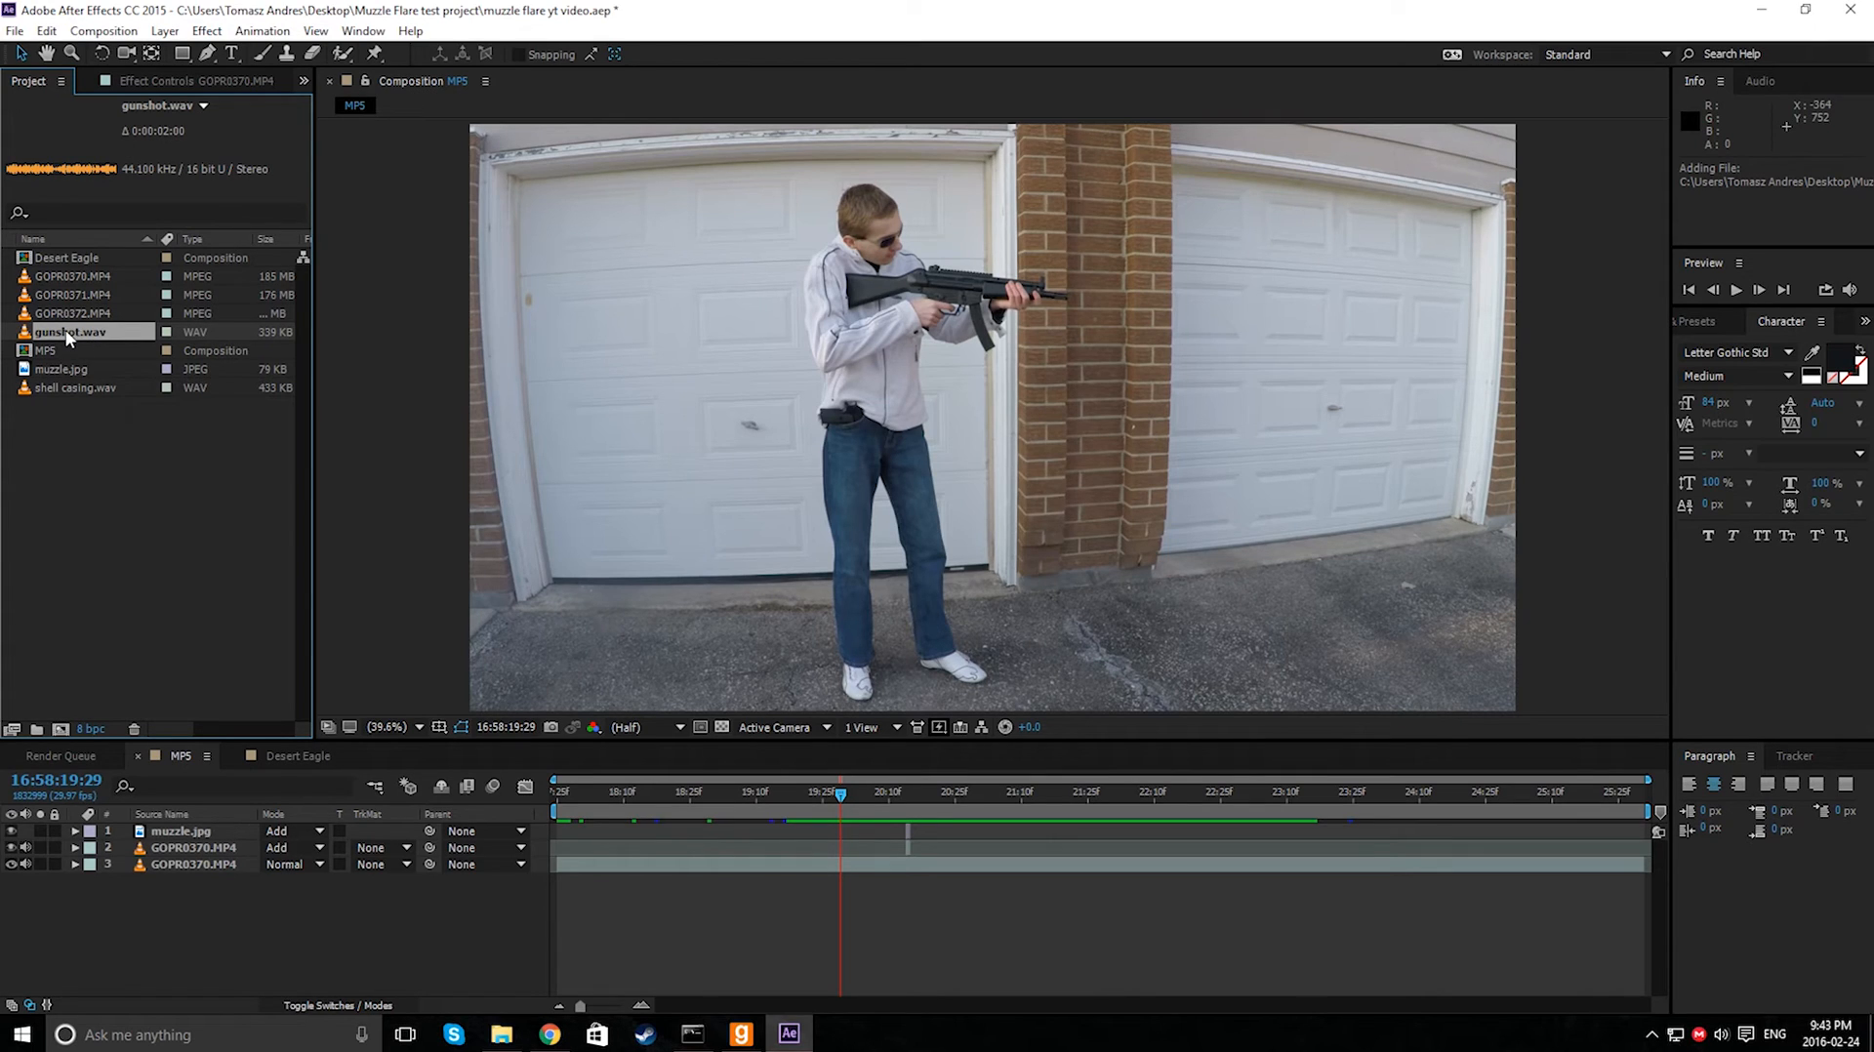
left_click(68, 437)
left_click(57, 389)
left_click(60, 333)
left_click(60, 386)
left_click(64, 337)
left_click(68, 413)
mouse_move(61, 337)
left_mouse_down()
mouse_move(146, 508)
mouse_move(640, 954)
mouse_move(905, 894)
left_mouse_up()
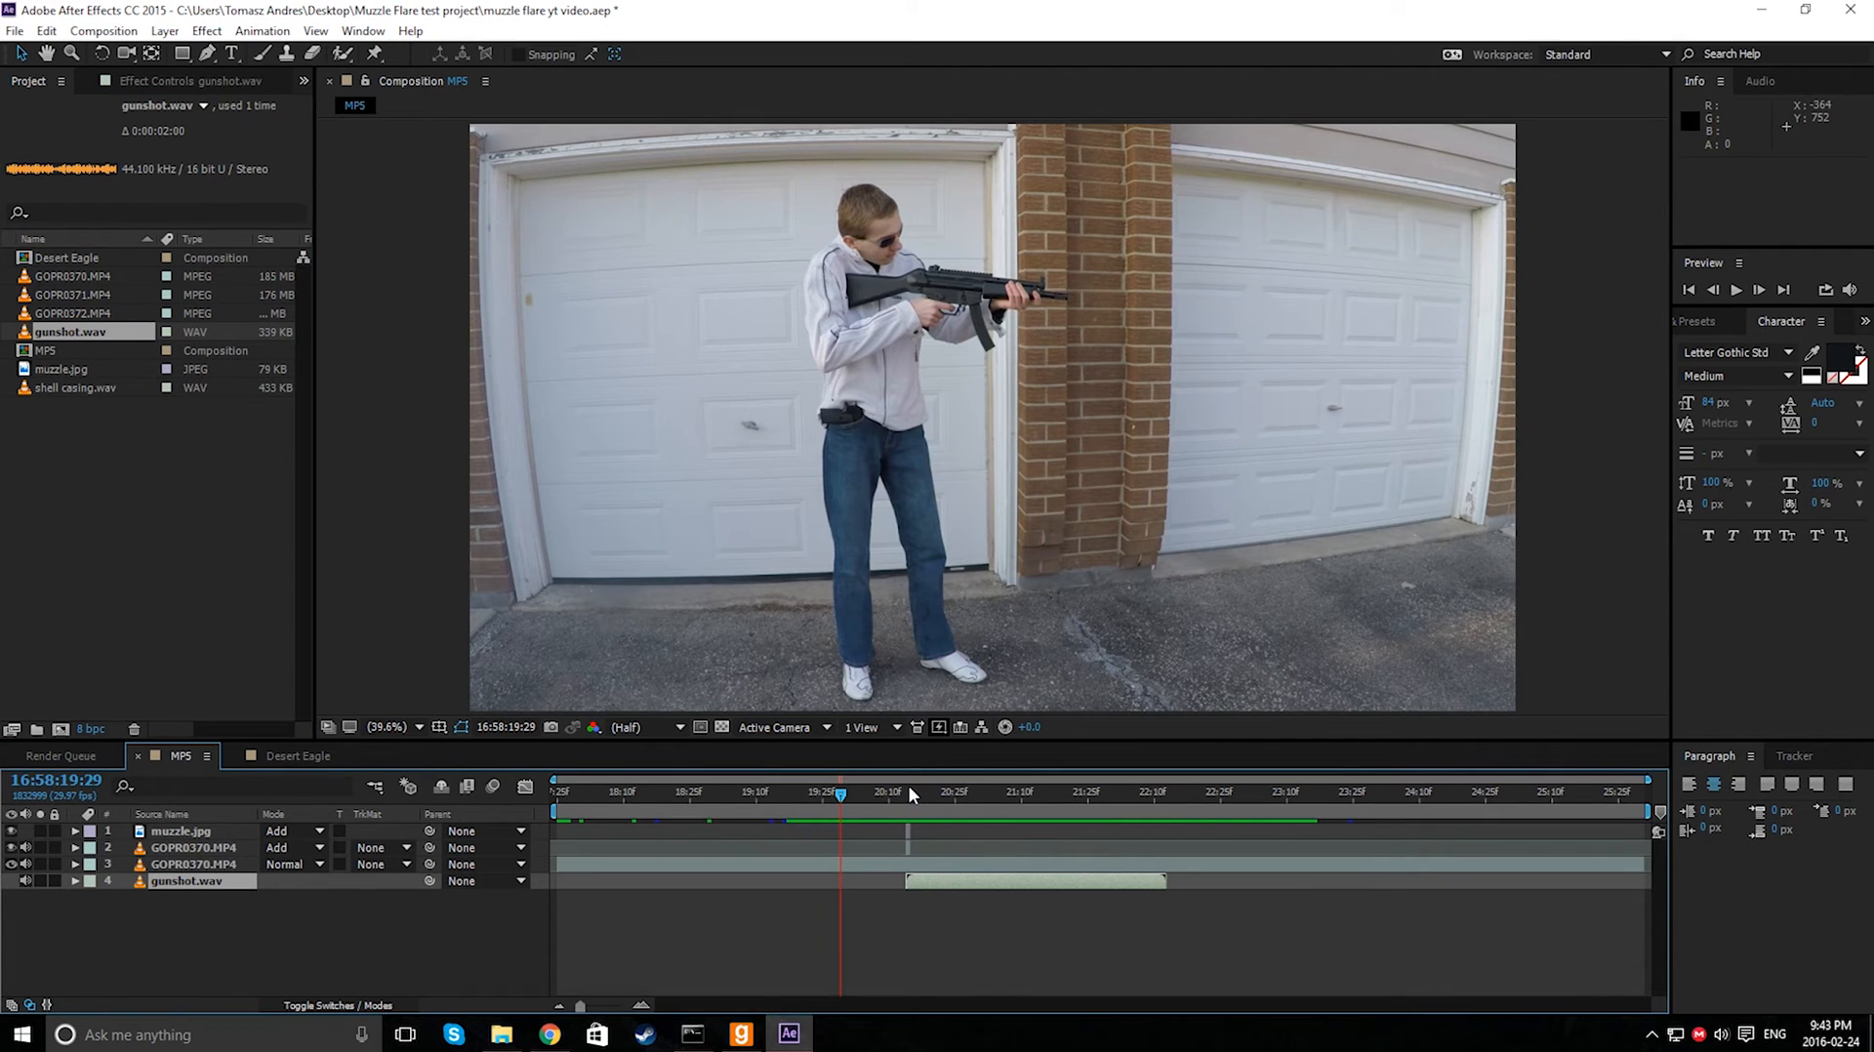
- Preview the composition with the gunshot sound from just before the flash
left_click(907, 793)
key("space")
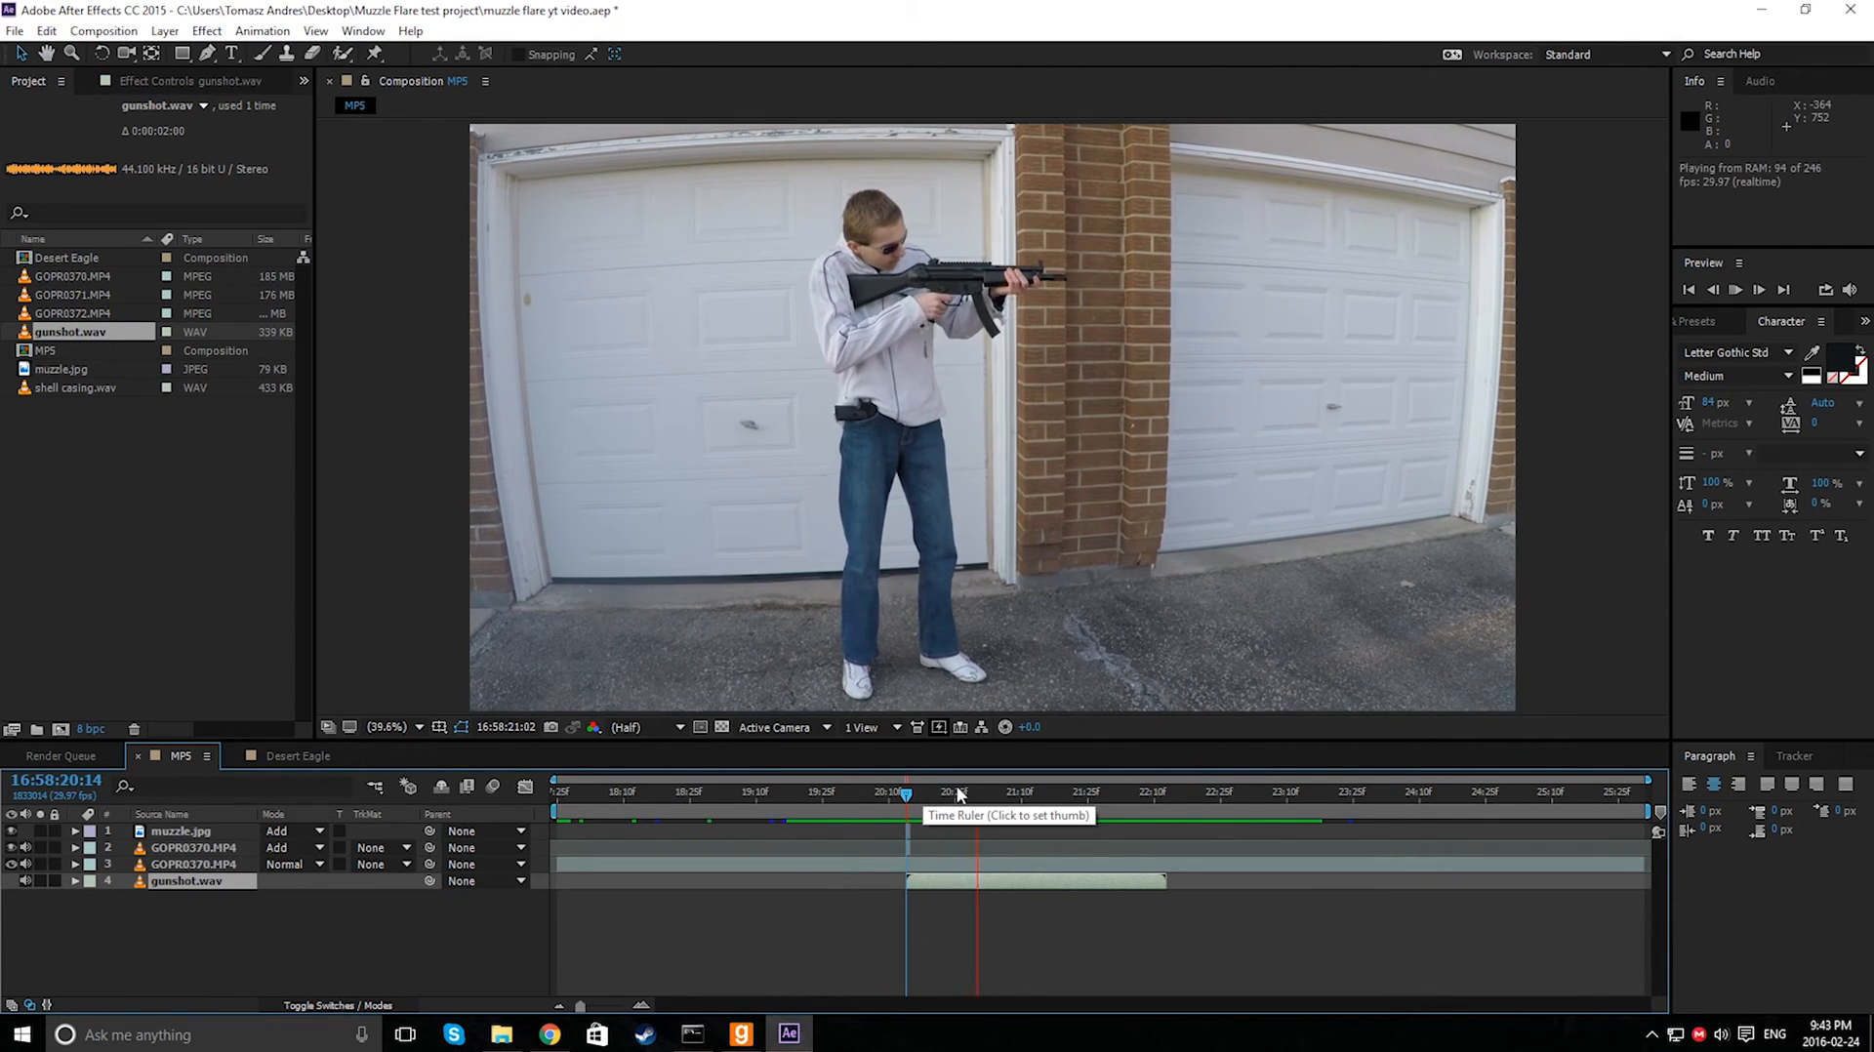
left_click(945, 799)
left_click_drag(944, 798, 814, 793)
key("space")
left_click(873, 795)
key("space")
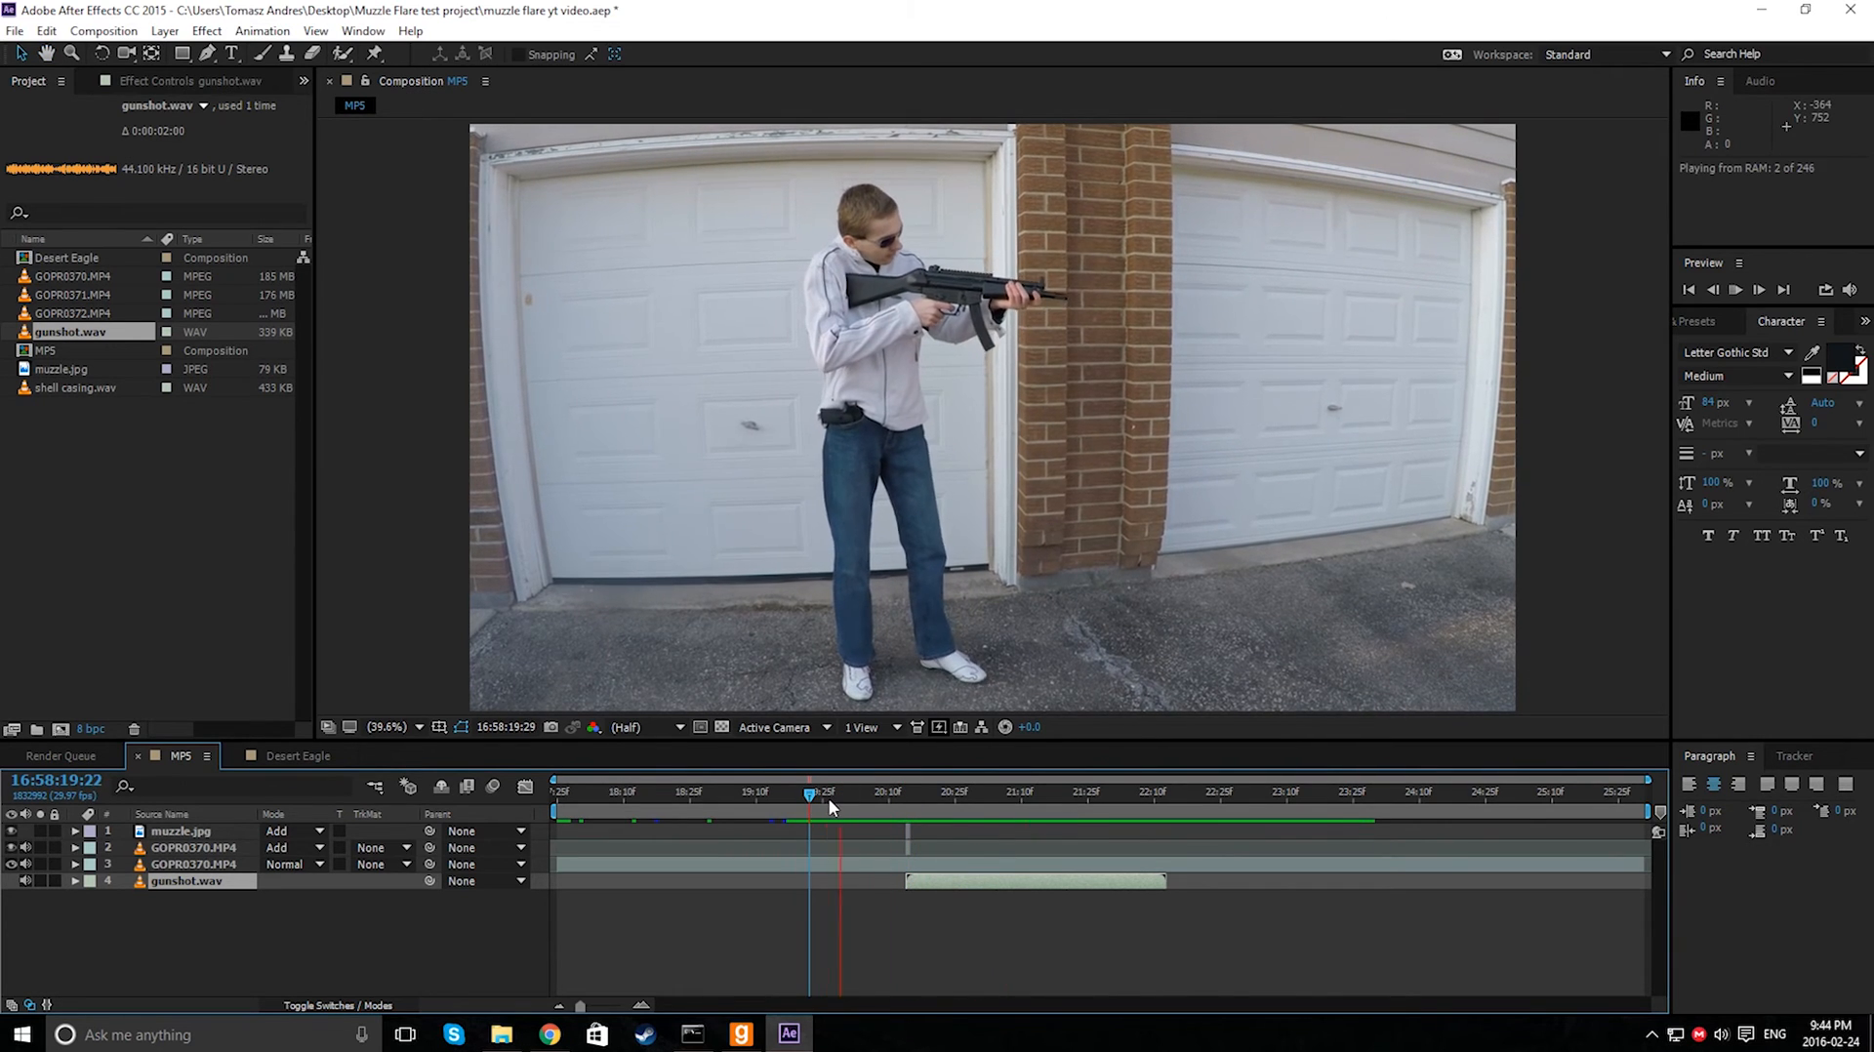
- Preview the composition several times from just before the flash frame
left_click(799, 792)
key("space")
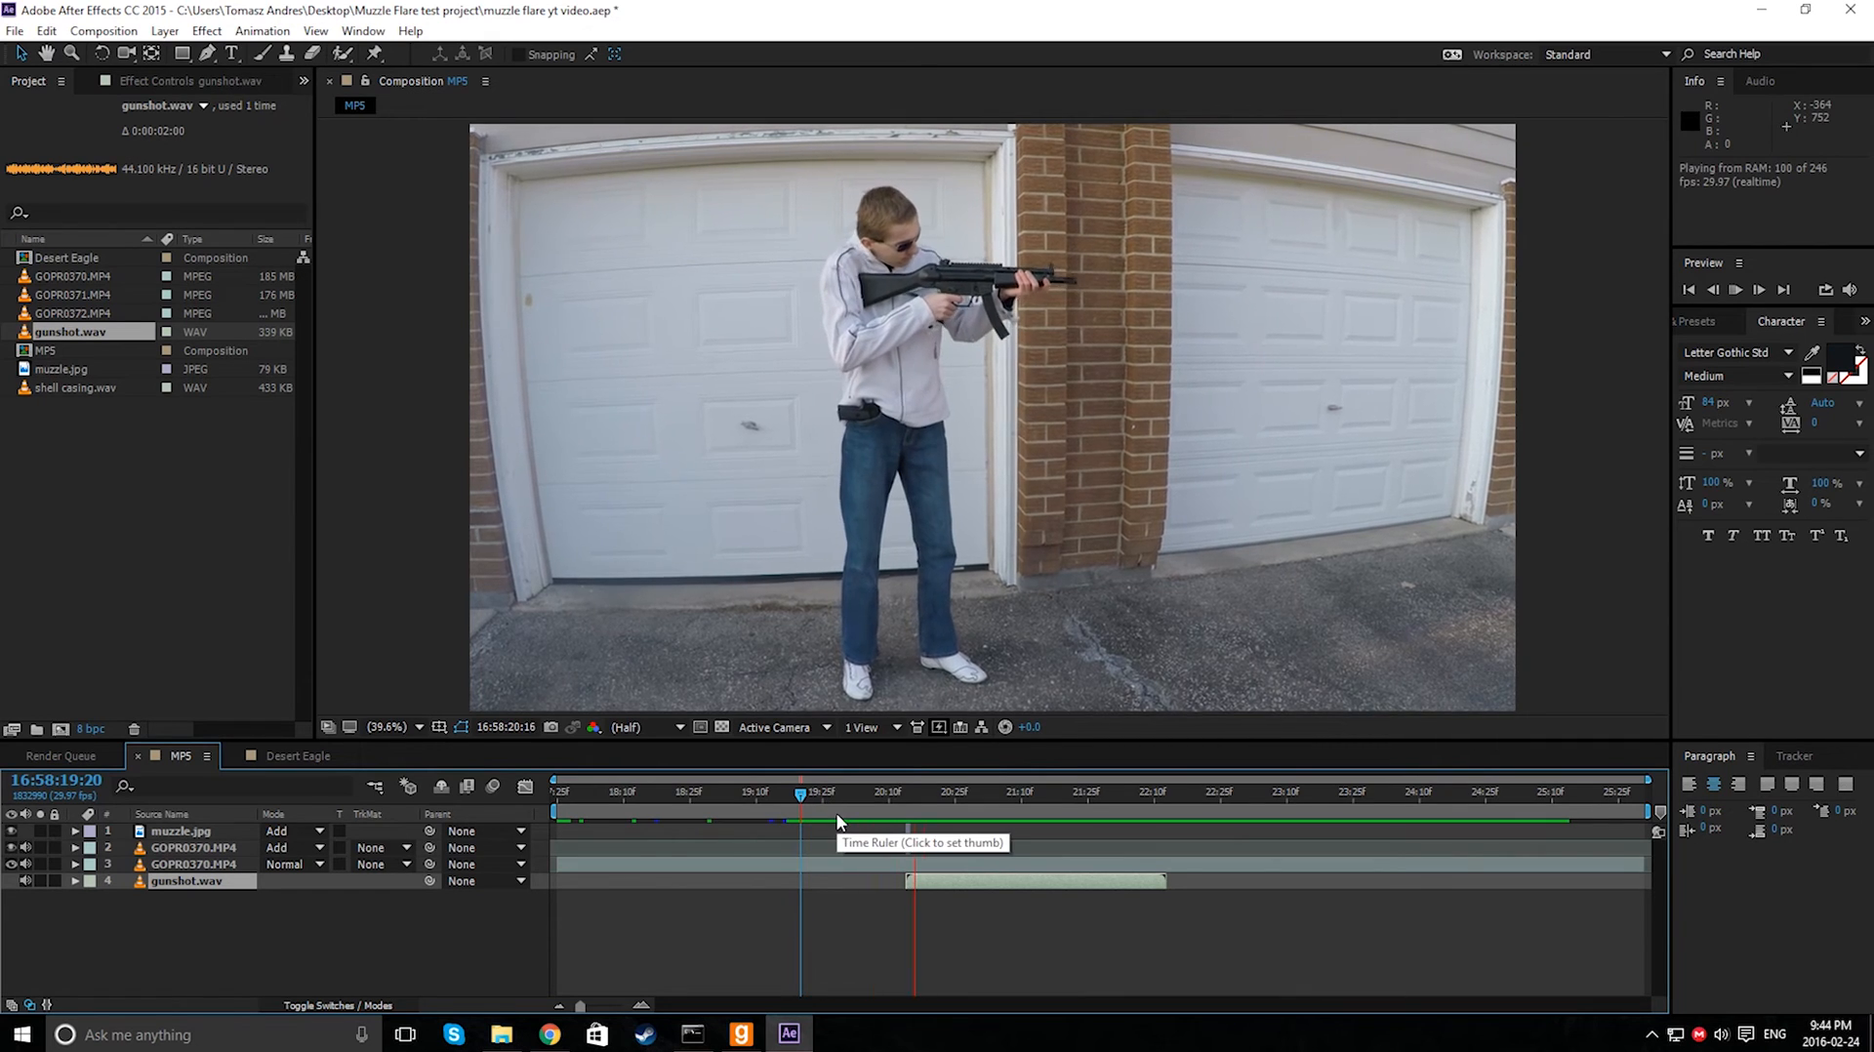
left_click(793, 793)
key("space")
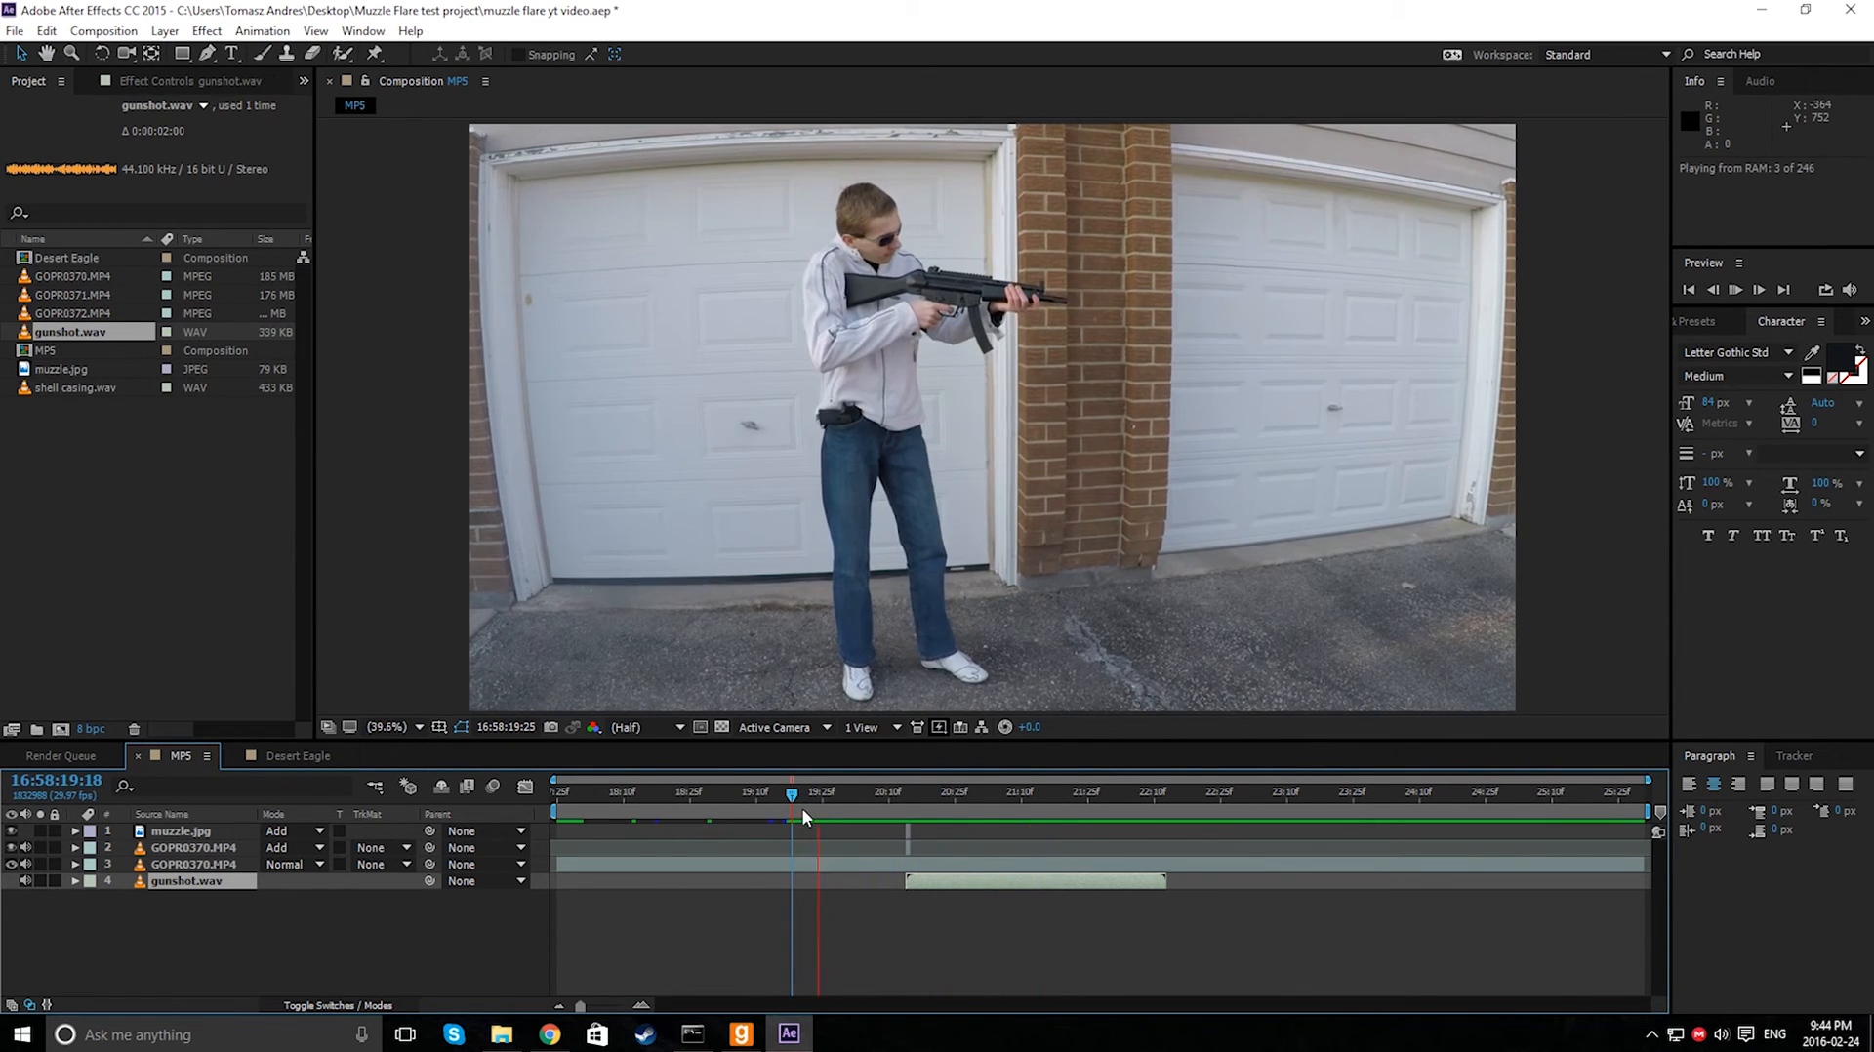
left_click(799, 793)
key("space")
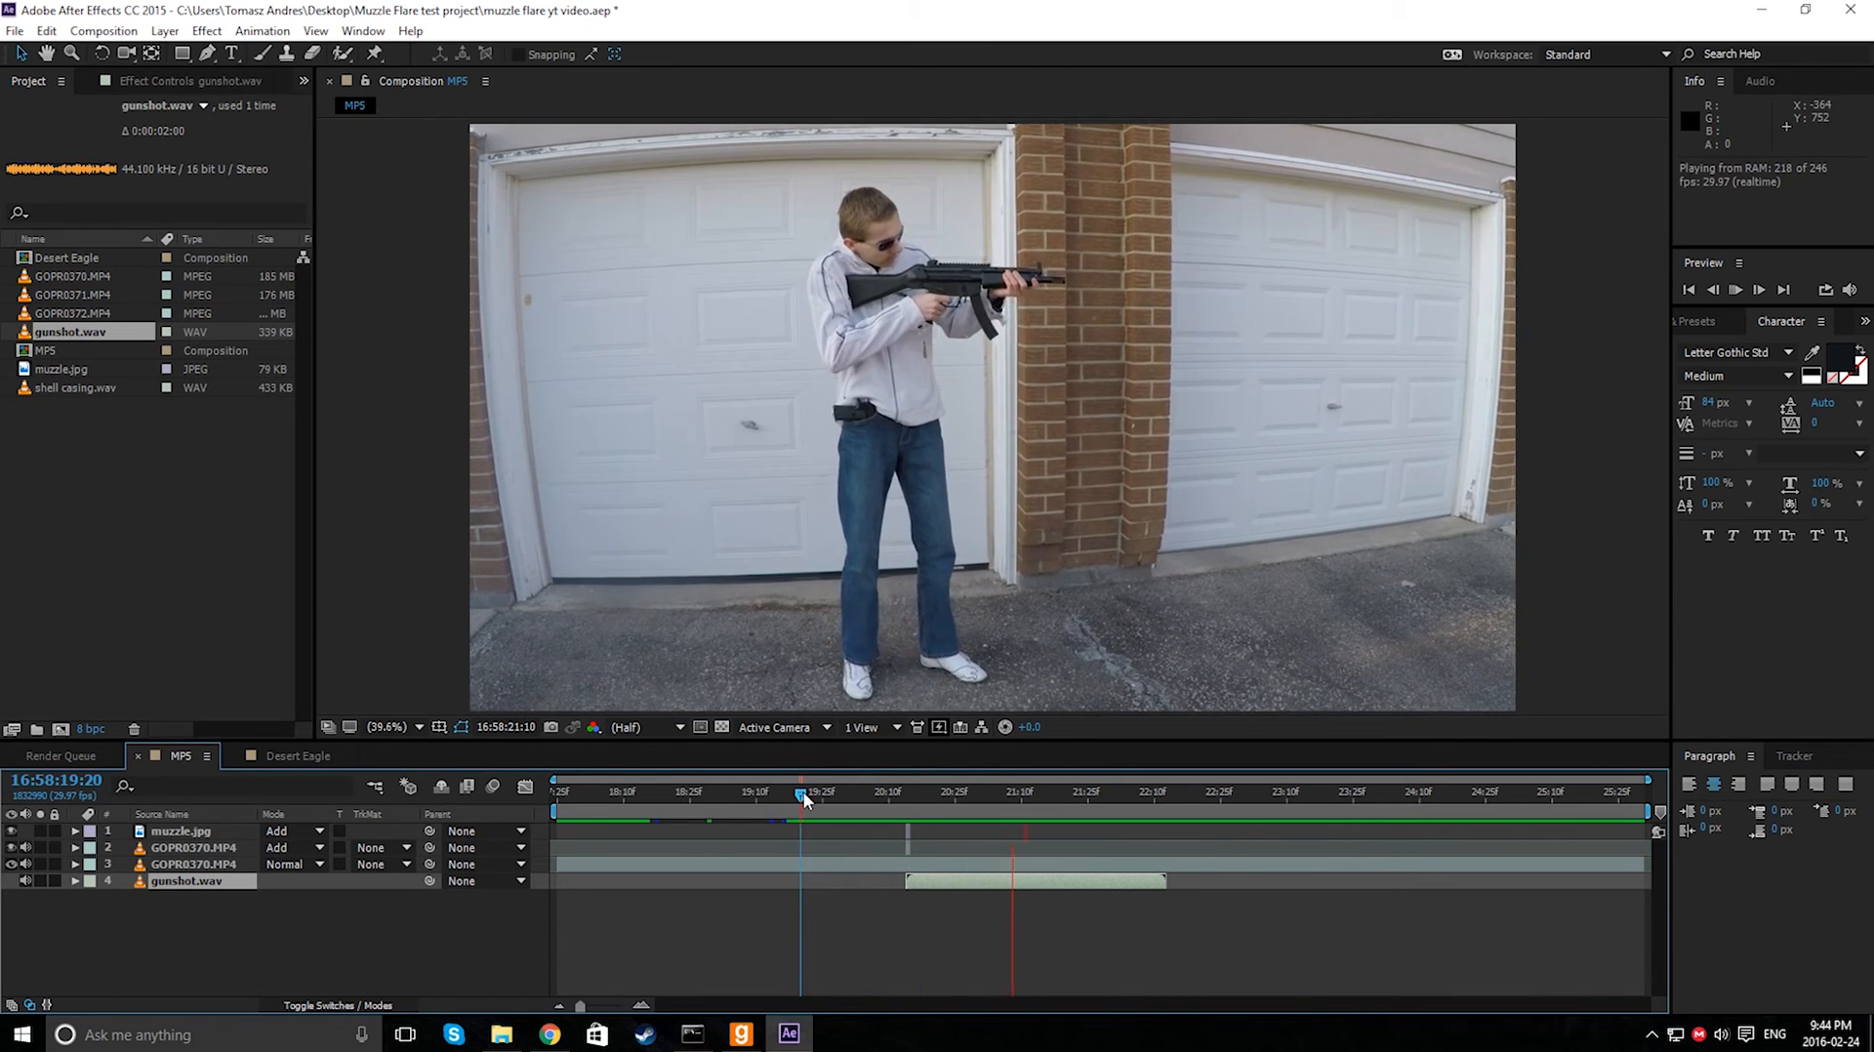
- At the flash frame, enlarge the muzzle flash image and shift it onto the gun's muzzle
left_click(899, 795)
left_click_drag(900, 797, 908, 799)
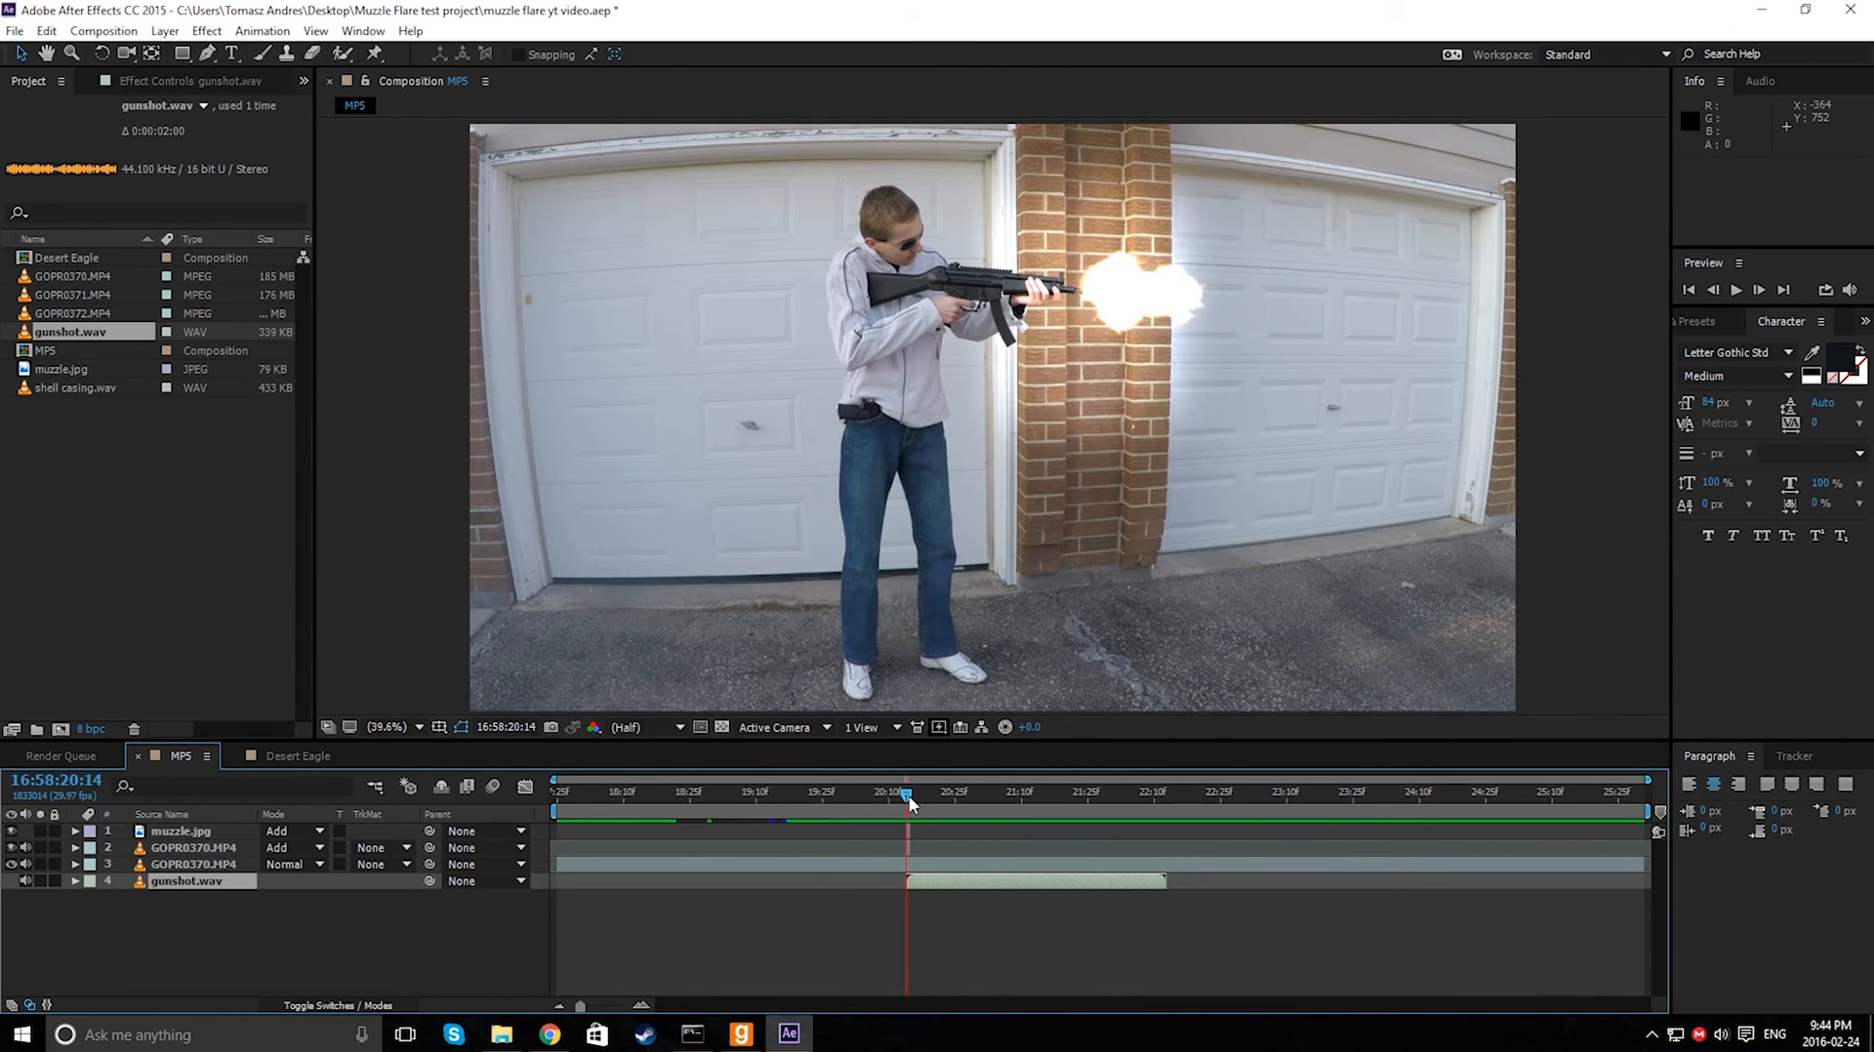
left_click(180, 830)
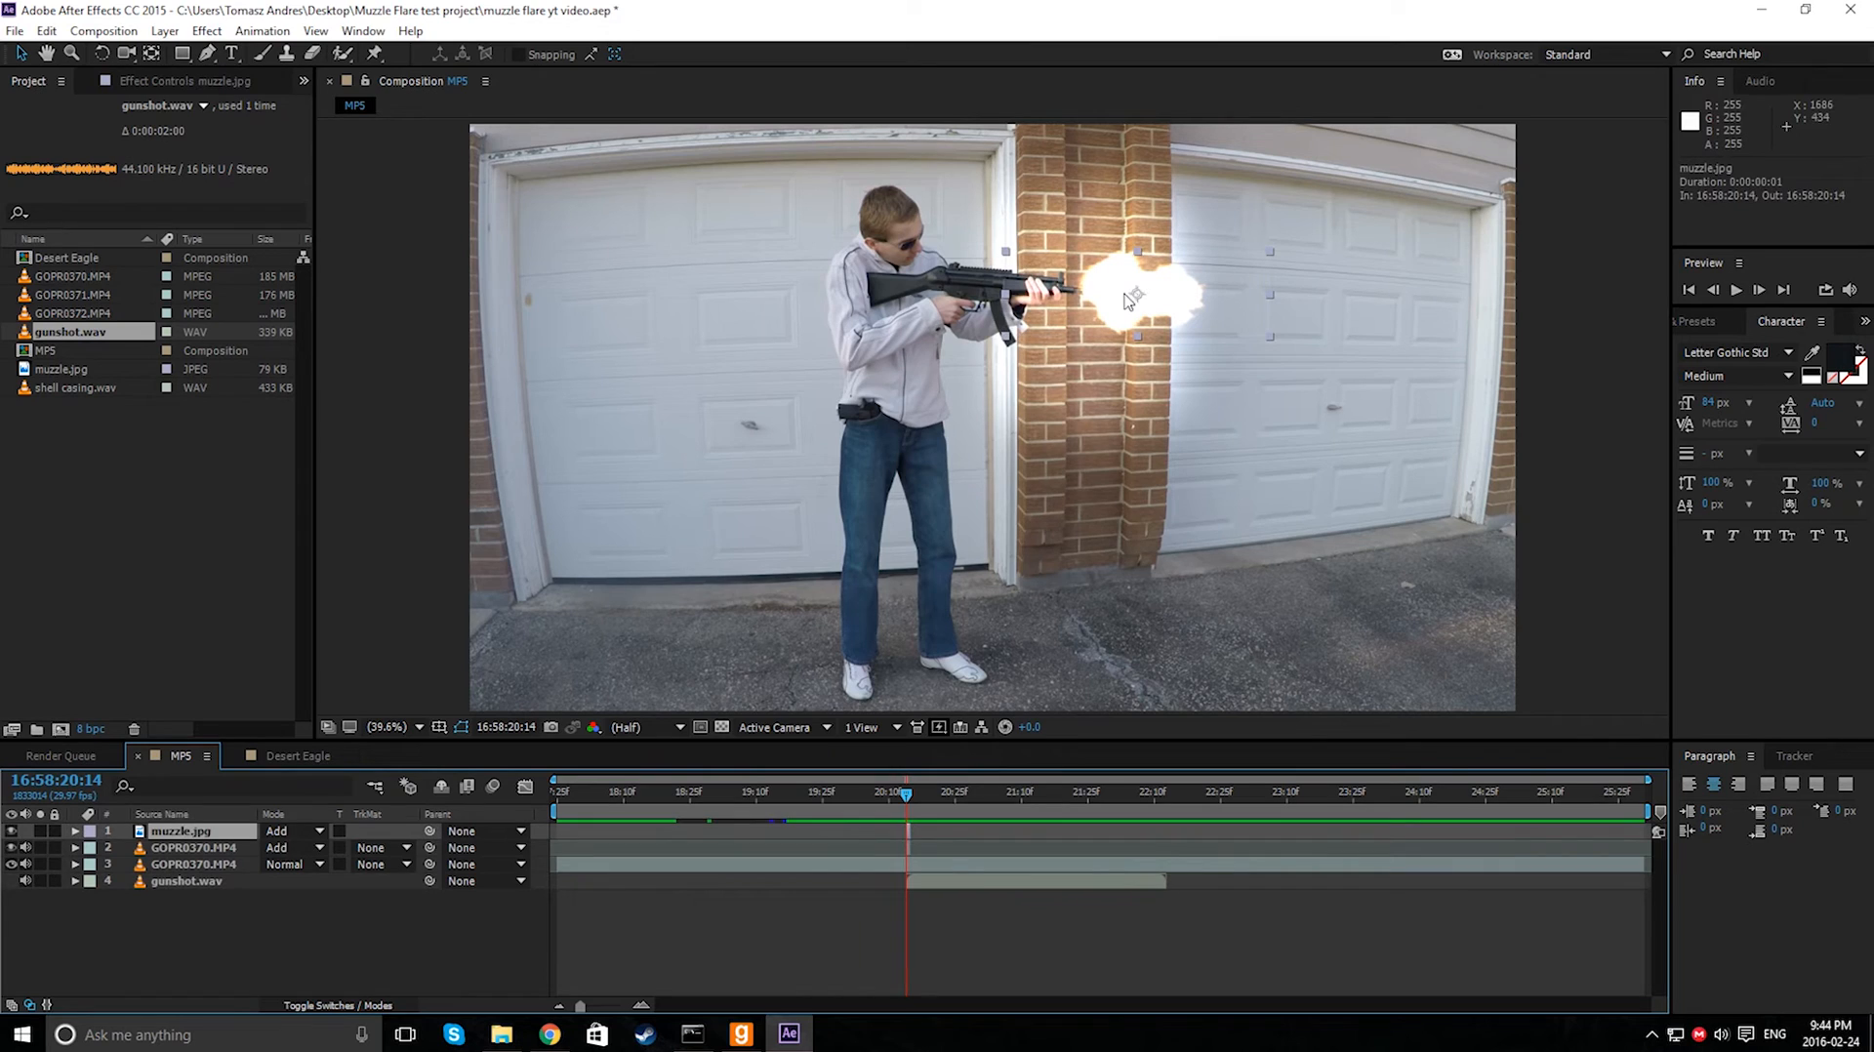
left_click(995, 254)
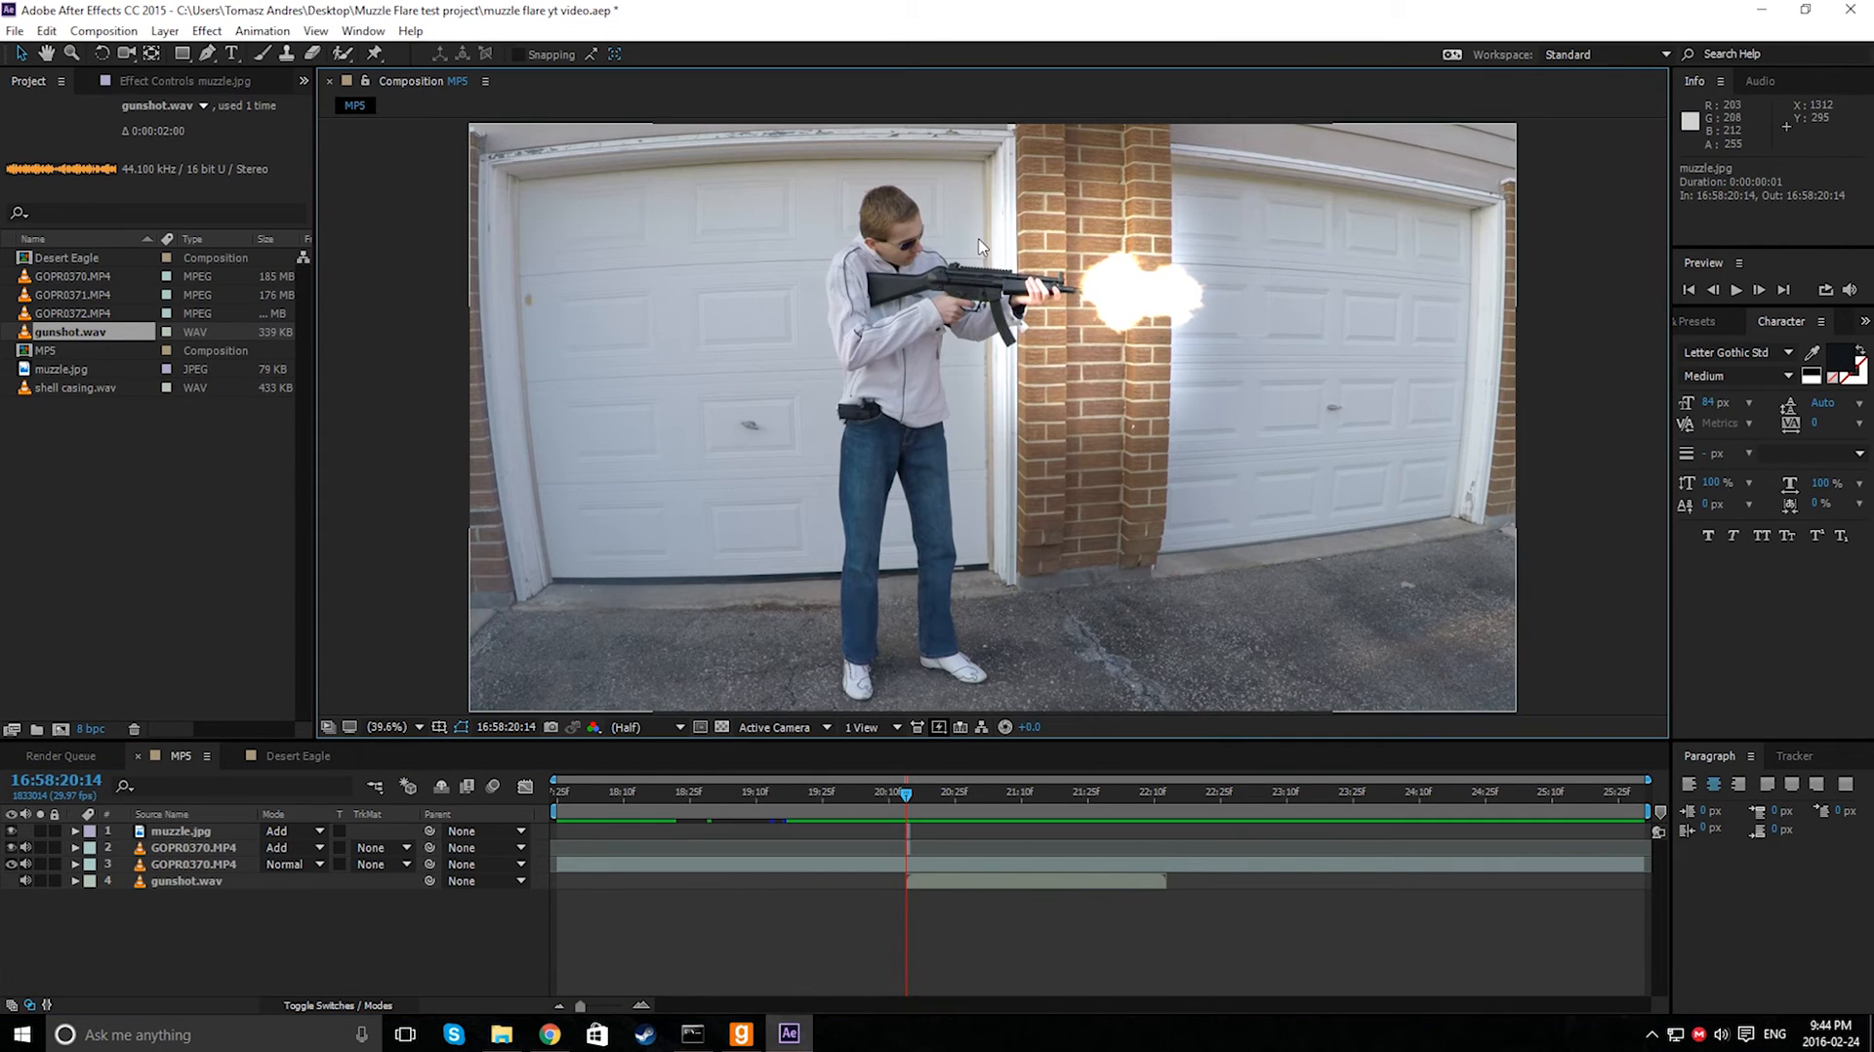
left_click(1010, 260)
left_click_drag(1003, 254, 958, 237)
left_click_drag(1165, 263, 1182, 269)
- Preview the composition again and return to the flash frame 16:58:20:14
left_click(859, 844)
left_click_drag(865, 794, 778, 826)
key("space")
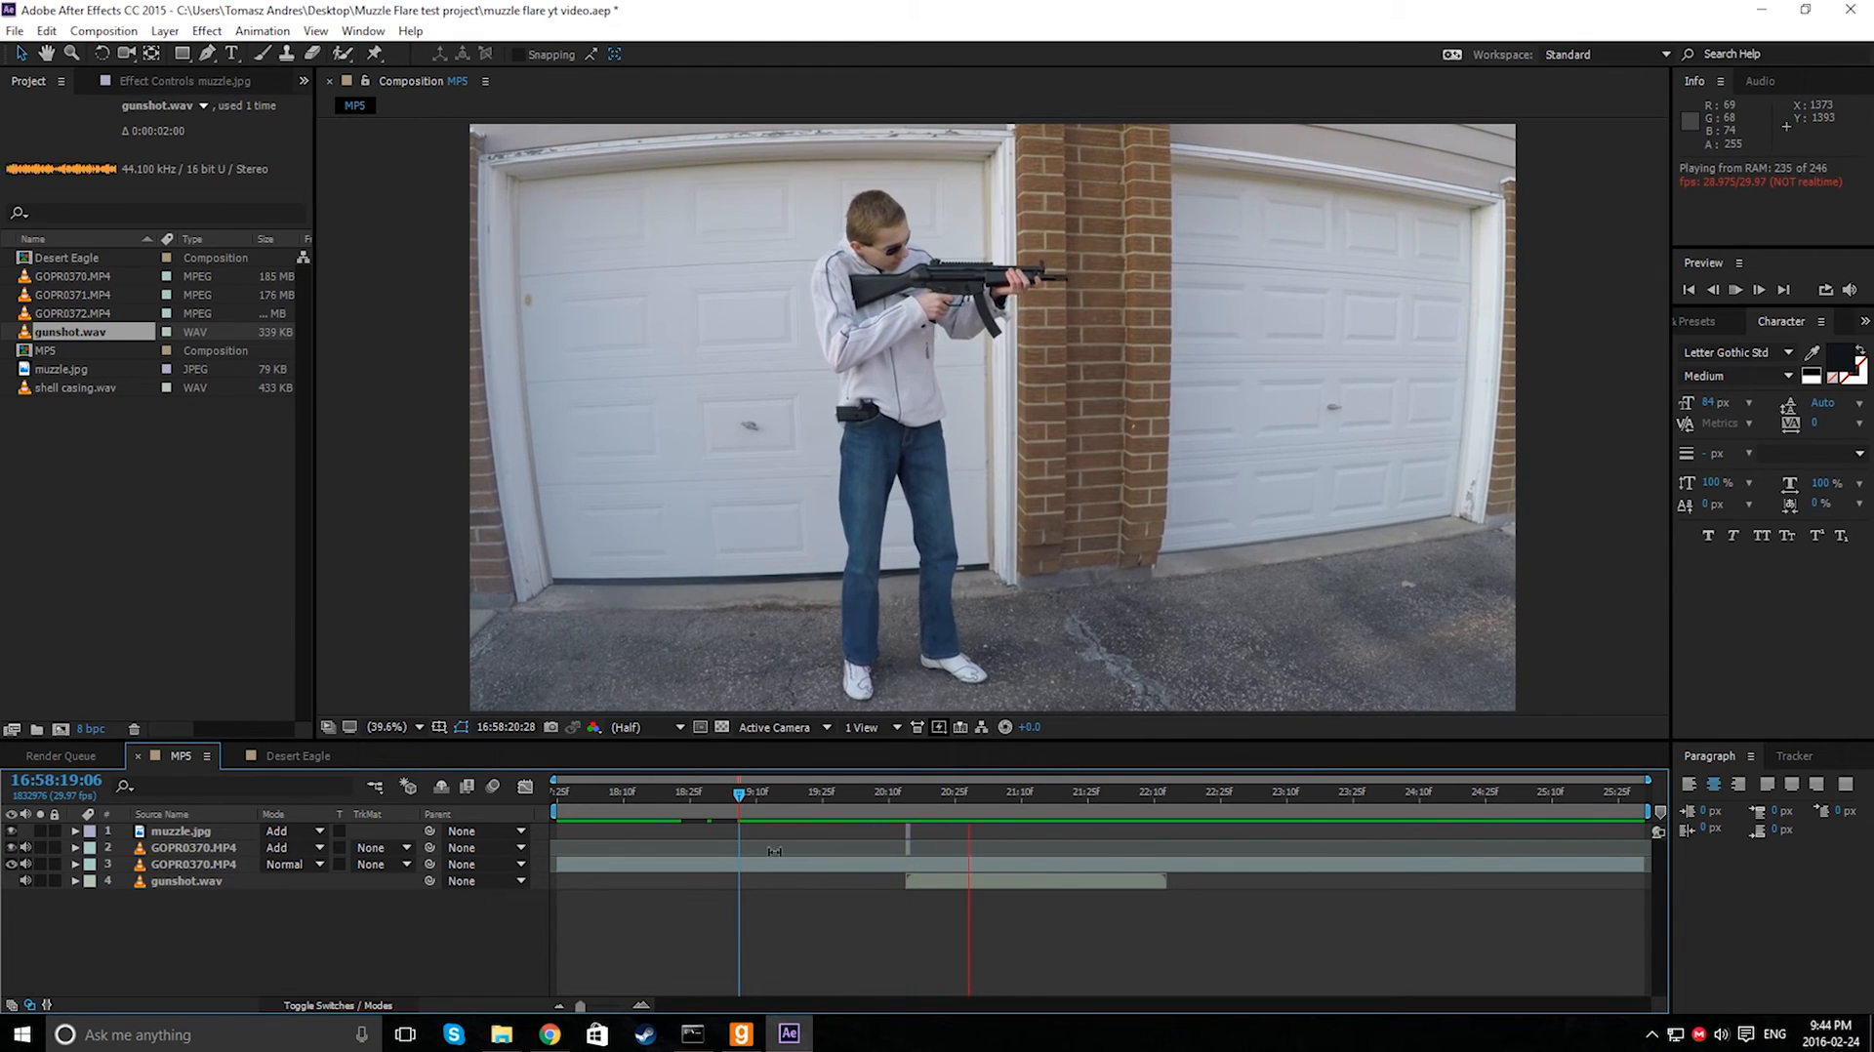
left_click(703, 797)
key("space")
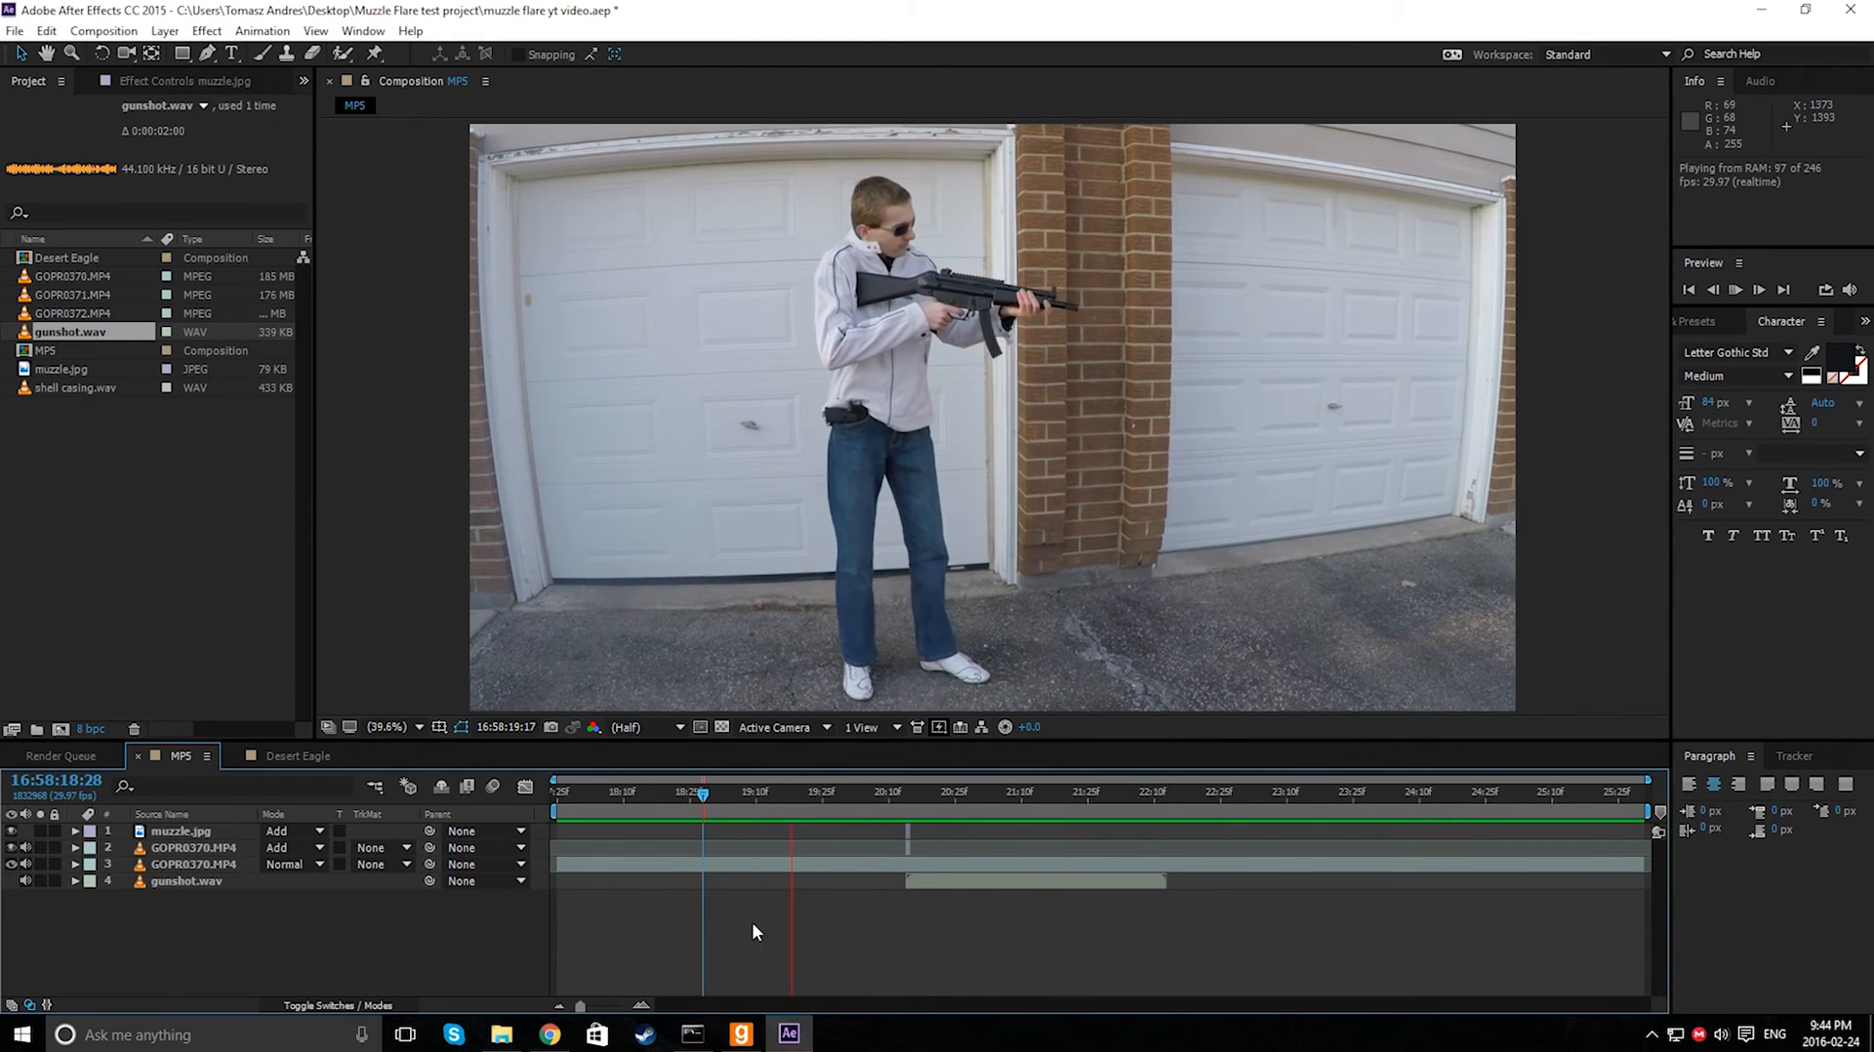
left_click(717, 796)
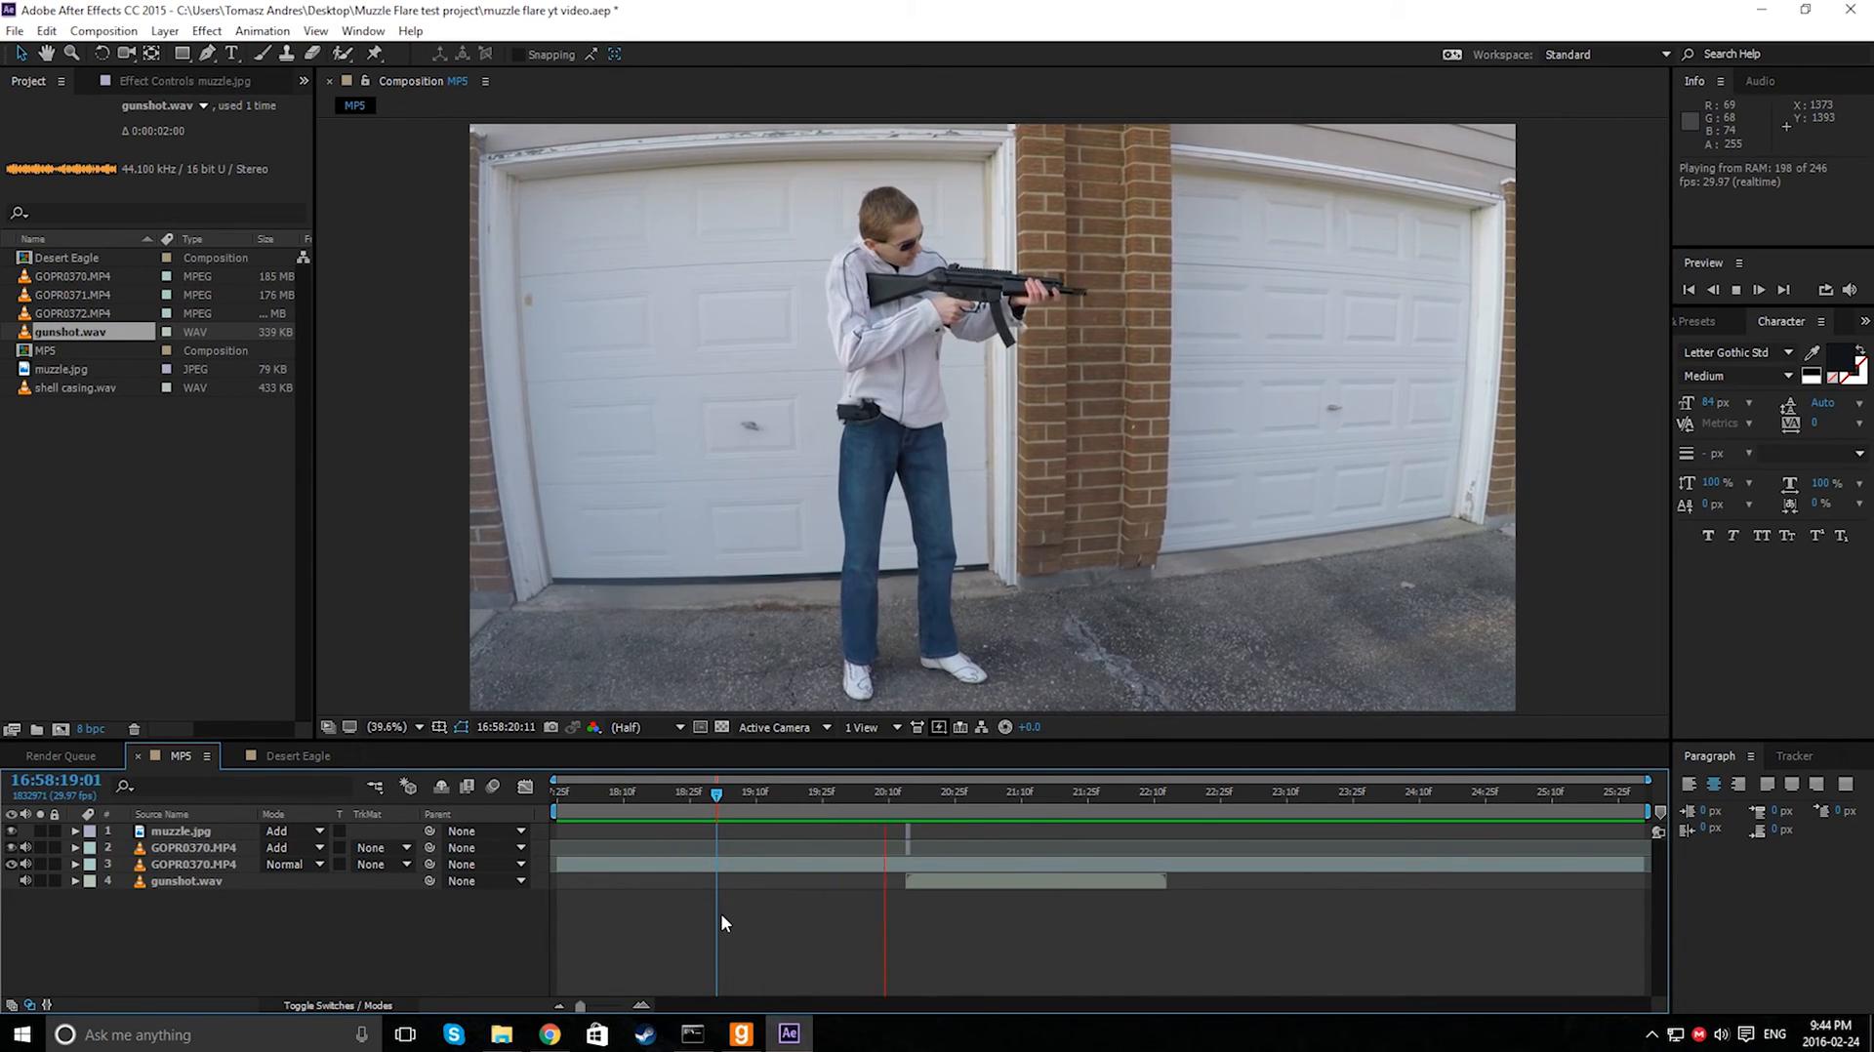
left_click_drag(862, 795, 907, 798)
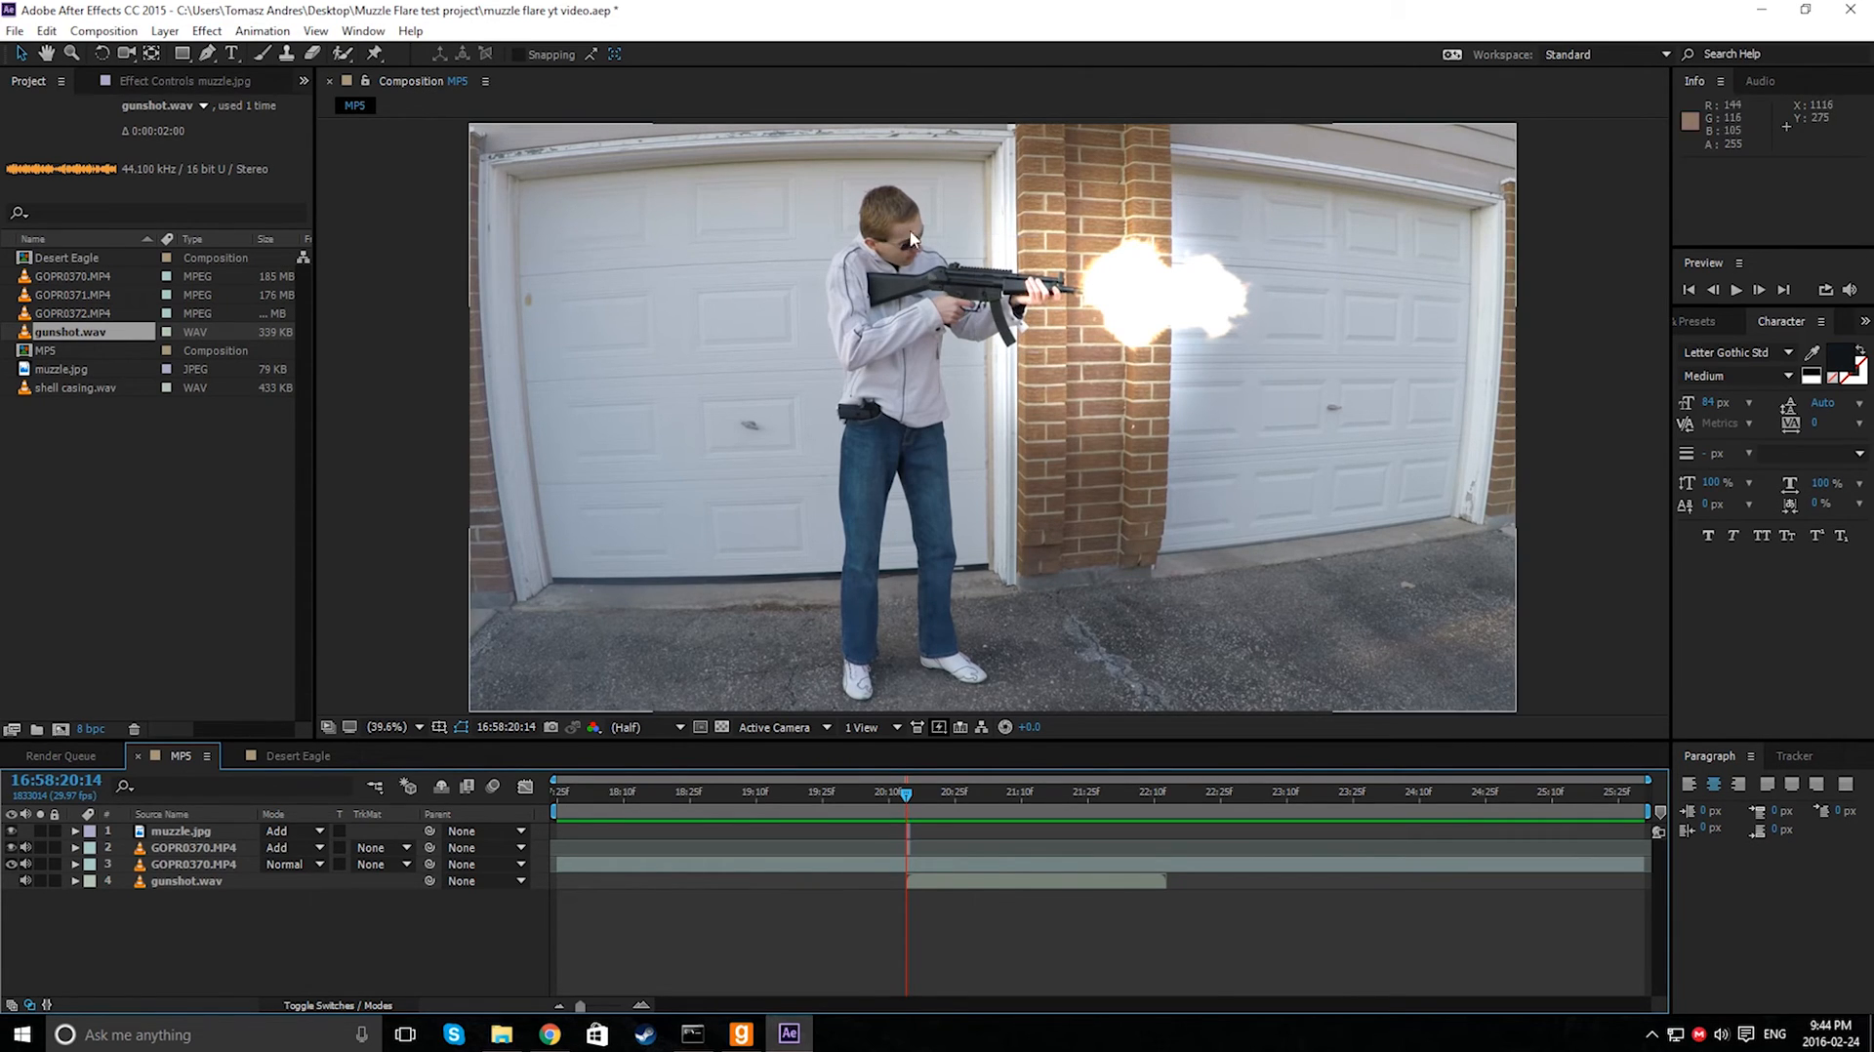
left_click(192, 848)
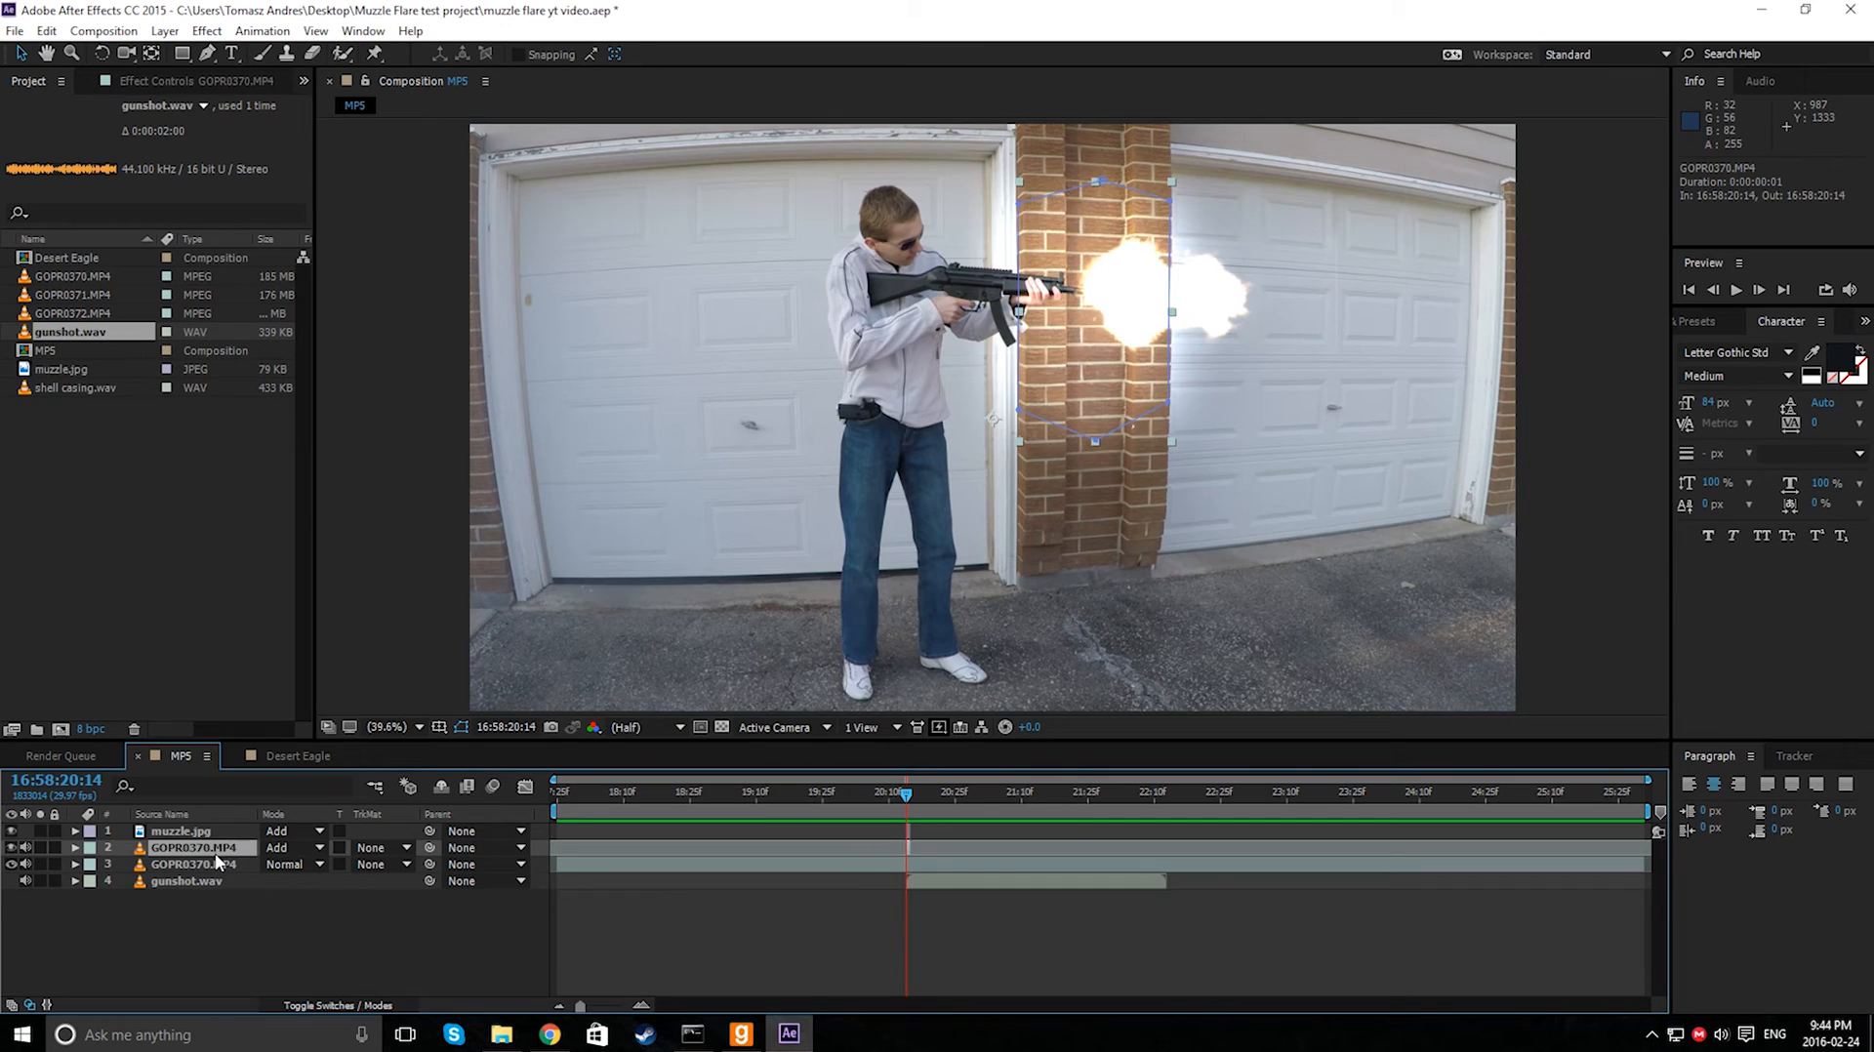
key("ctrl+d")
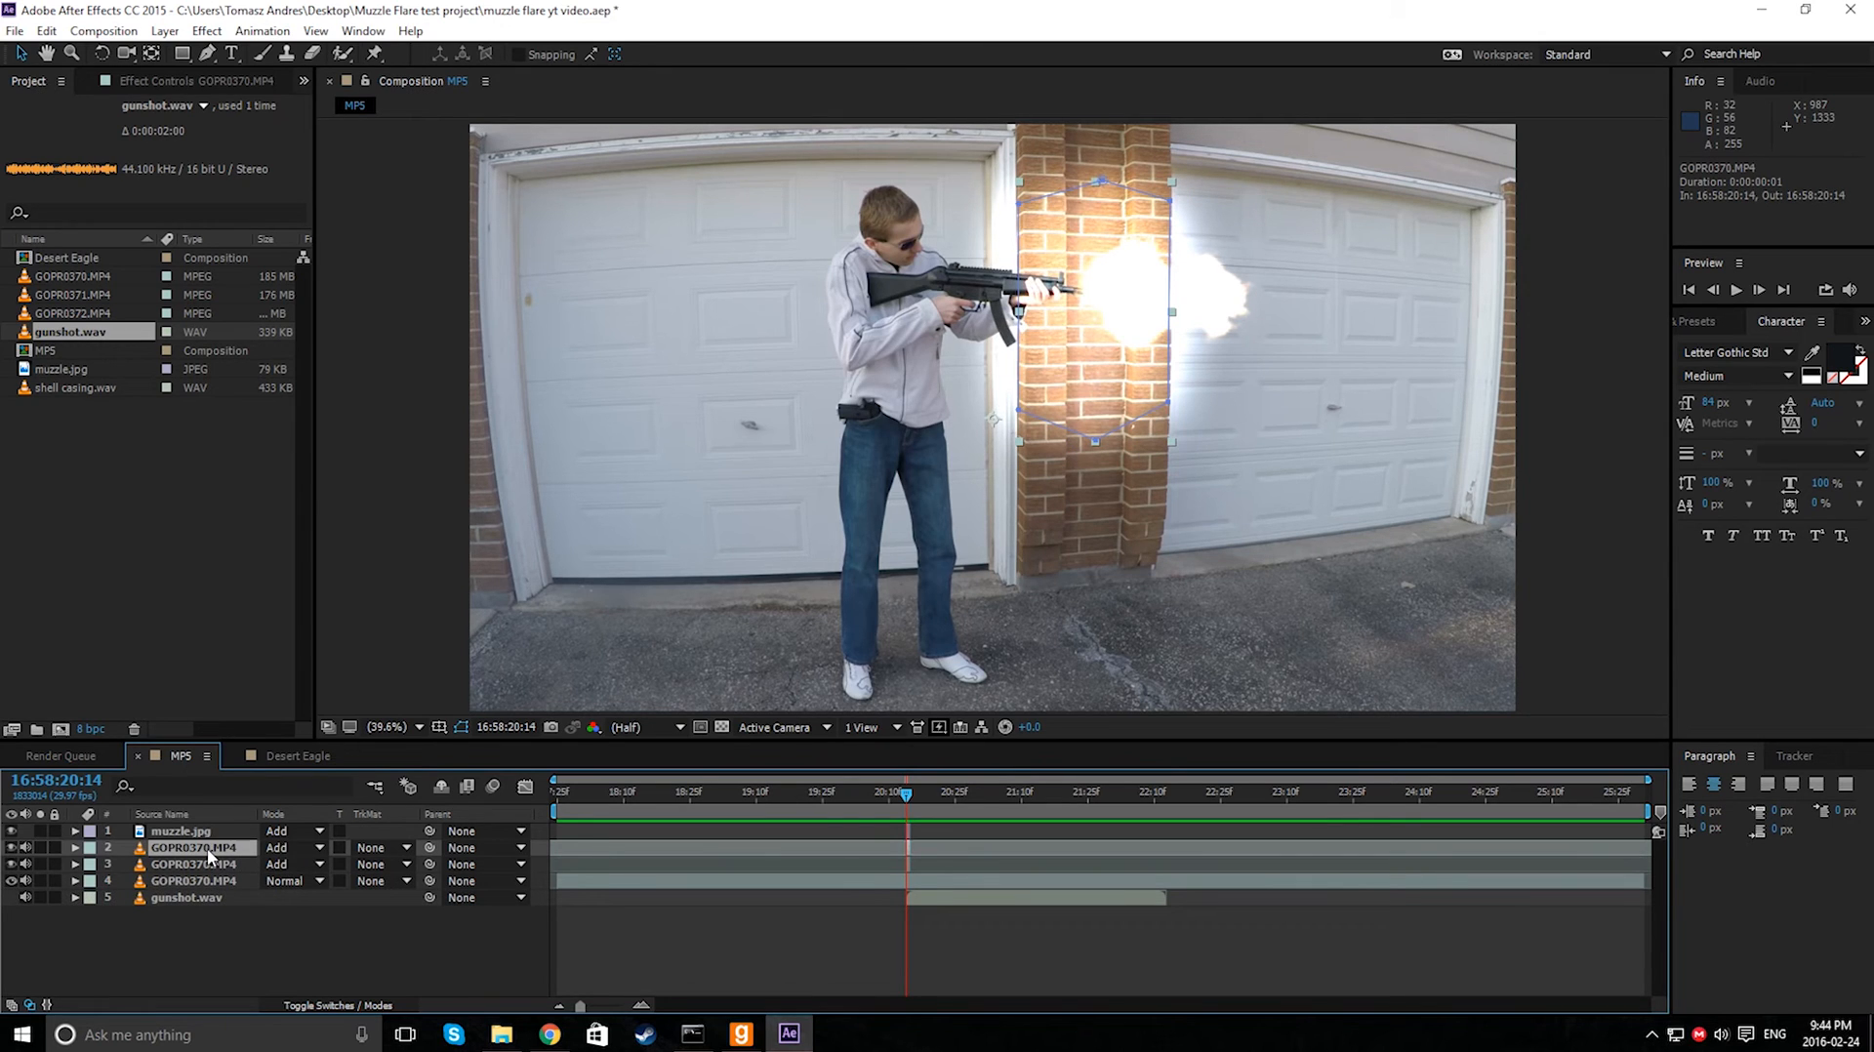
key("ctrl+z")
- Rename the bottom GOPR0370.MP4 footage layer as original
left_click(174, 865)
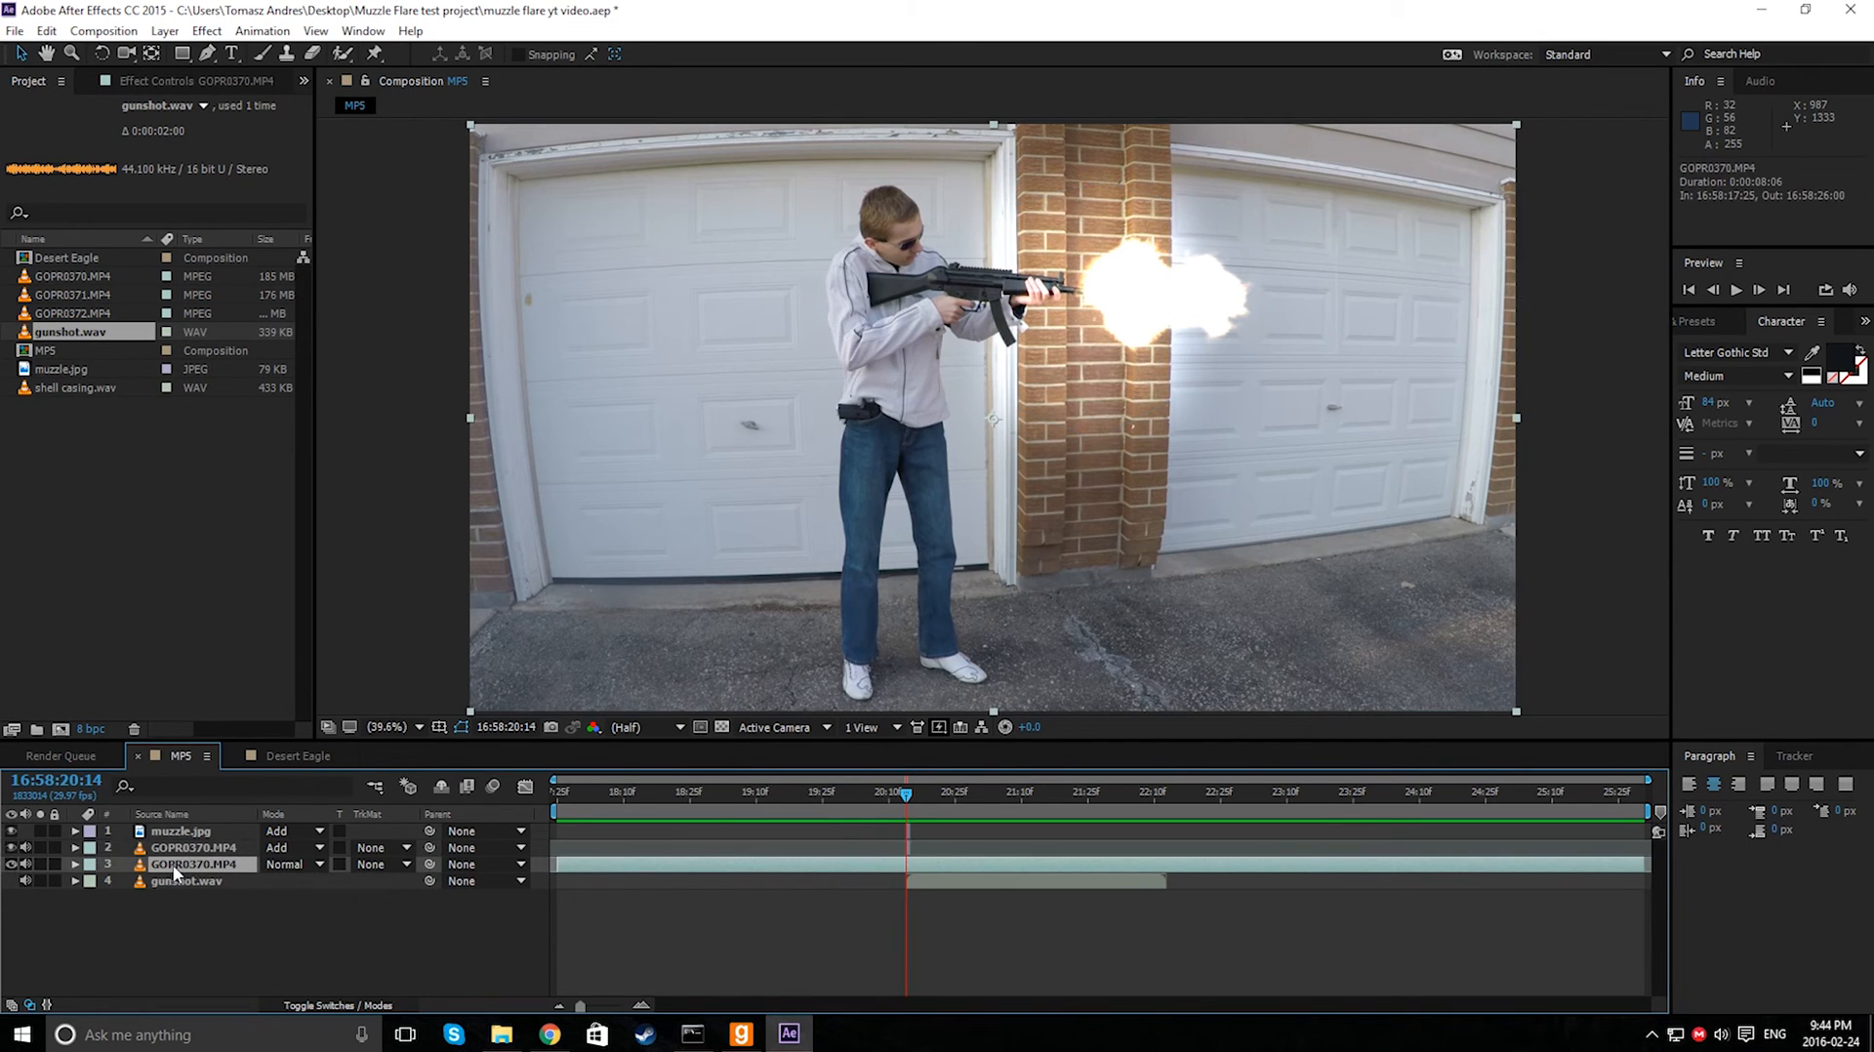
right_click(176, 871)
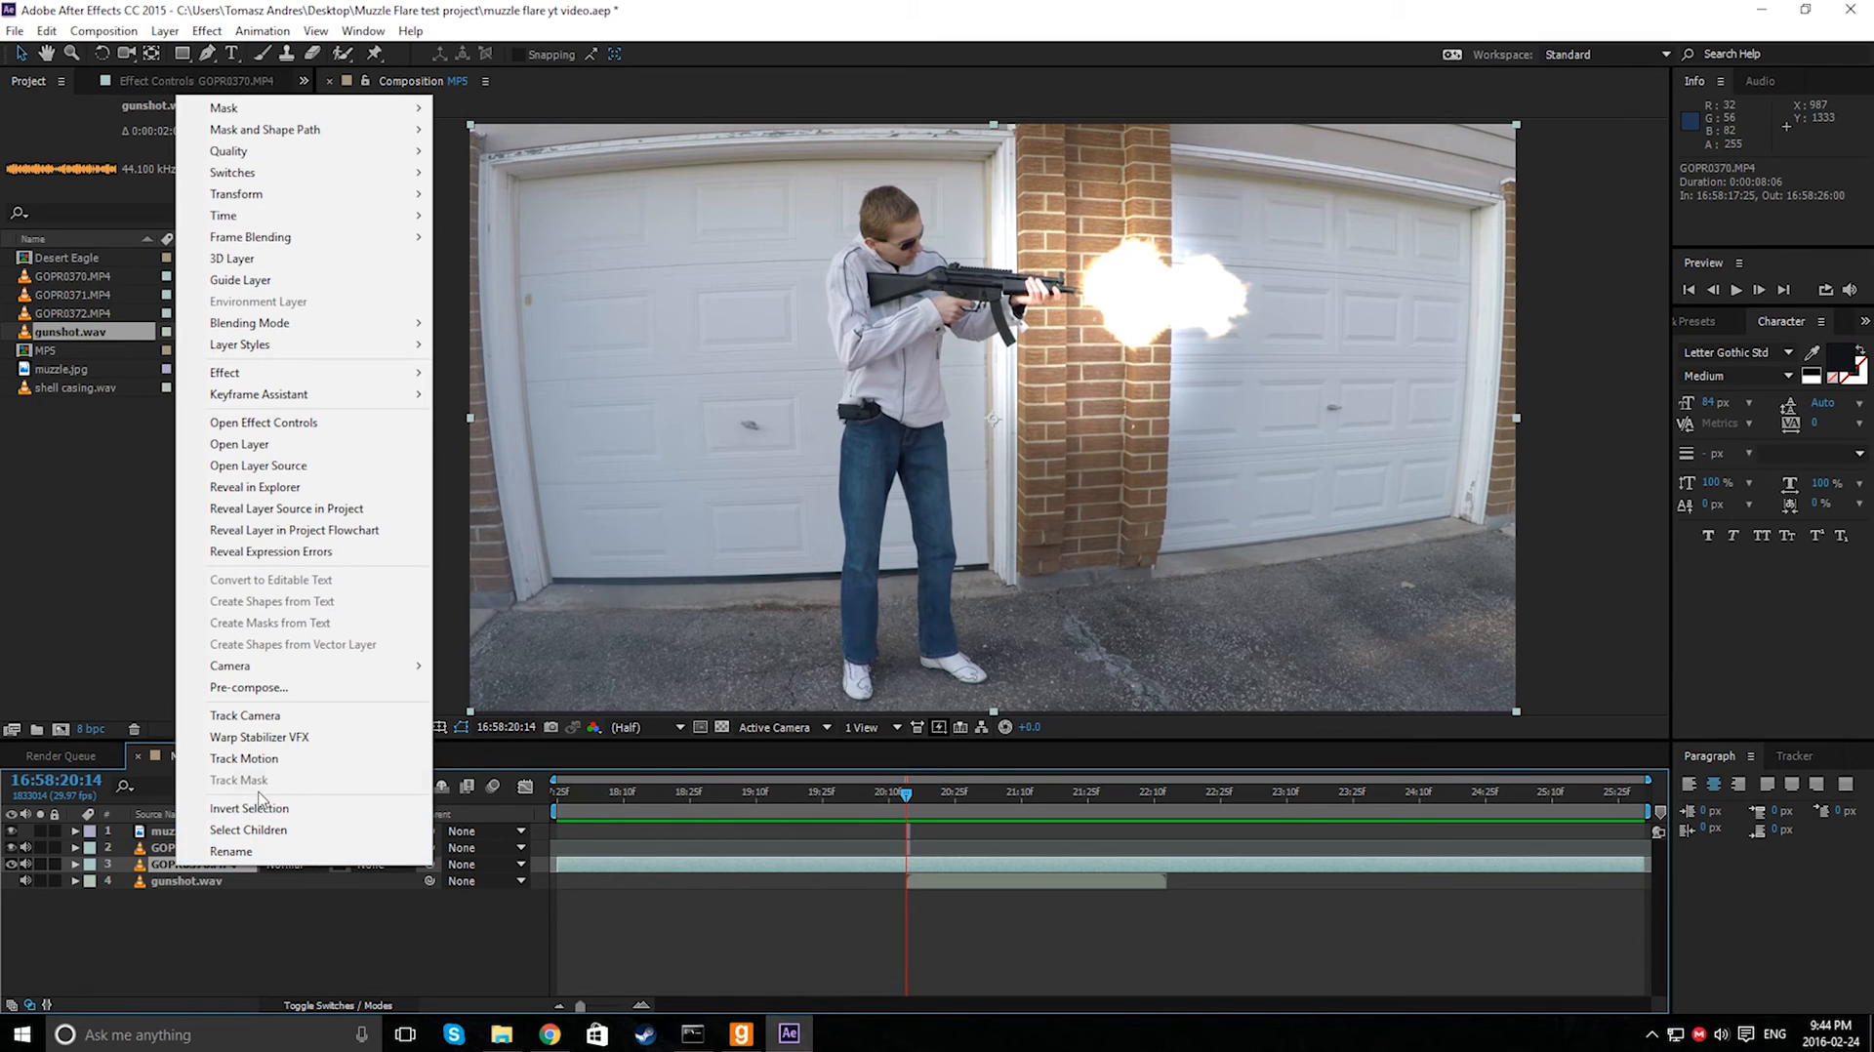
left_click(235, 851)
type("origina")
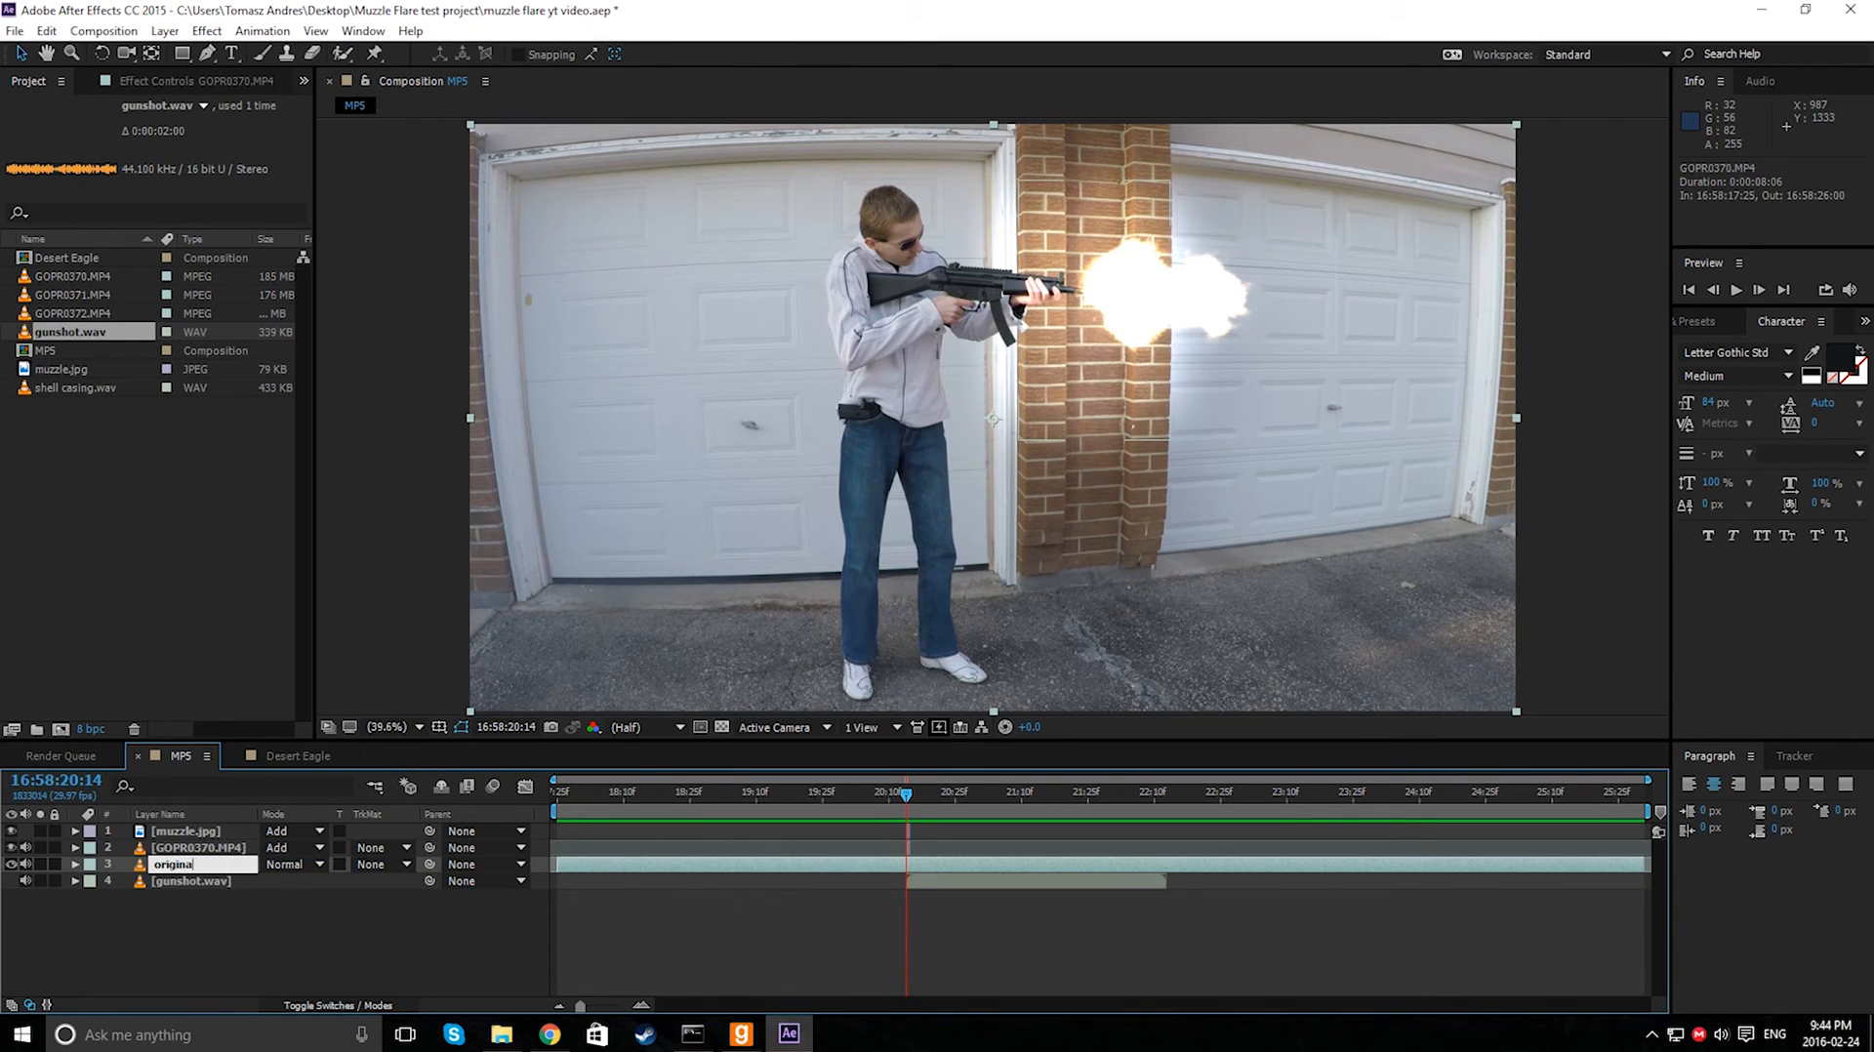
type("l")
key("Return")
- Duplicate the original layer and rename the copy as dupe
key("ctrl+d")
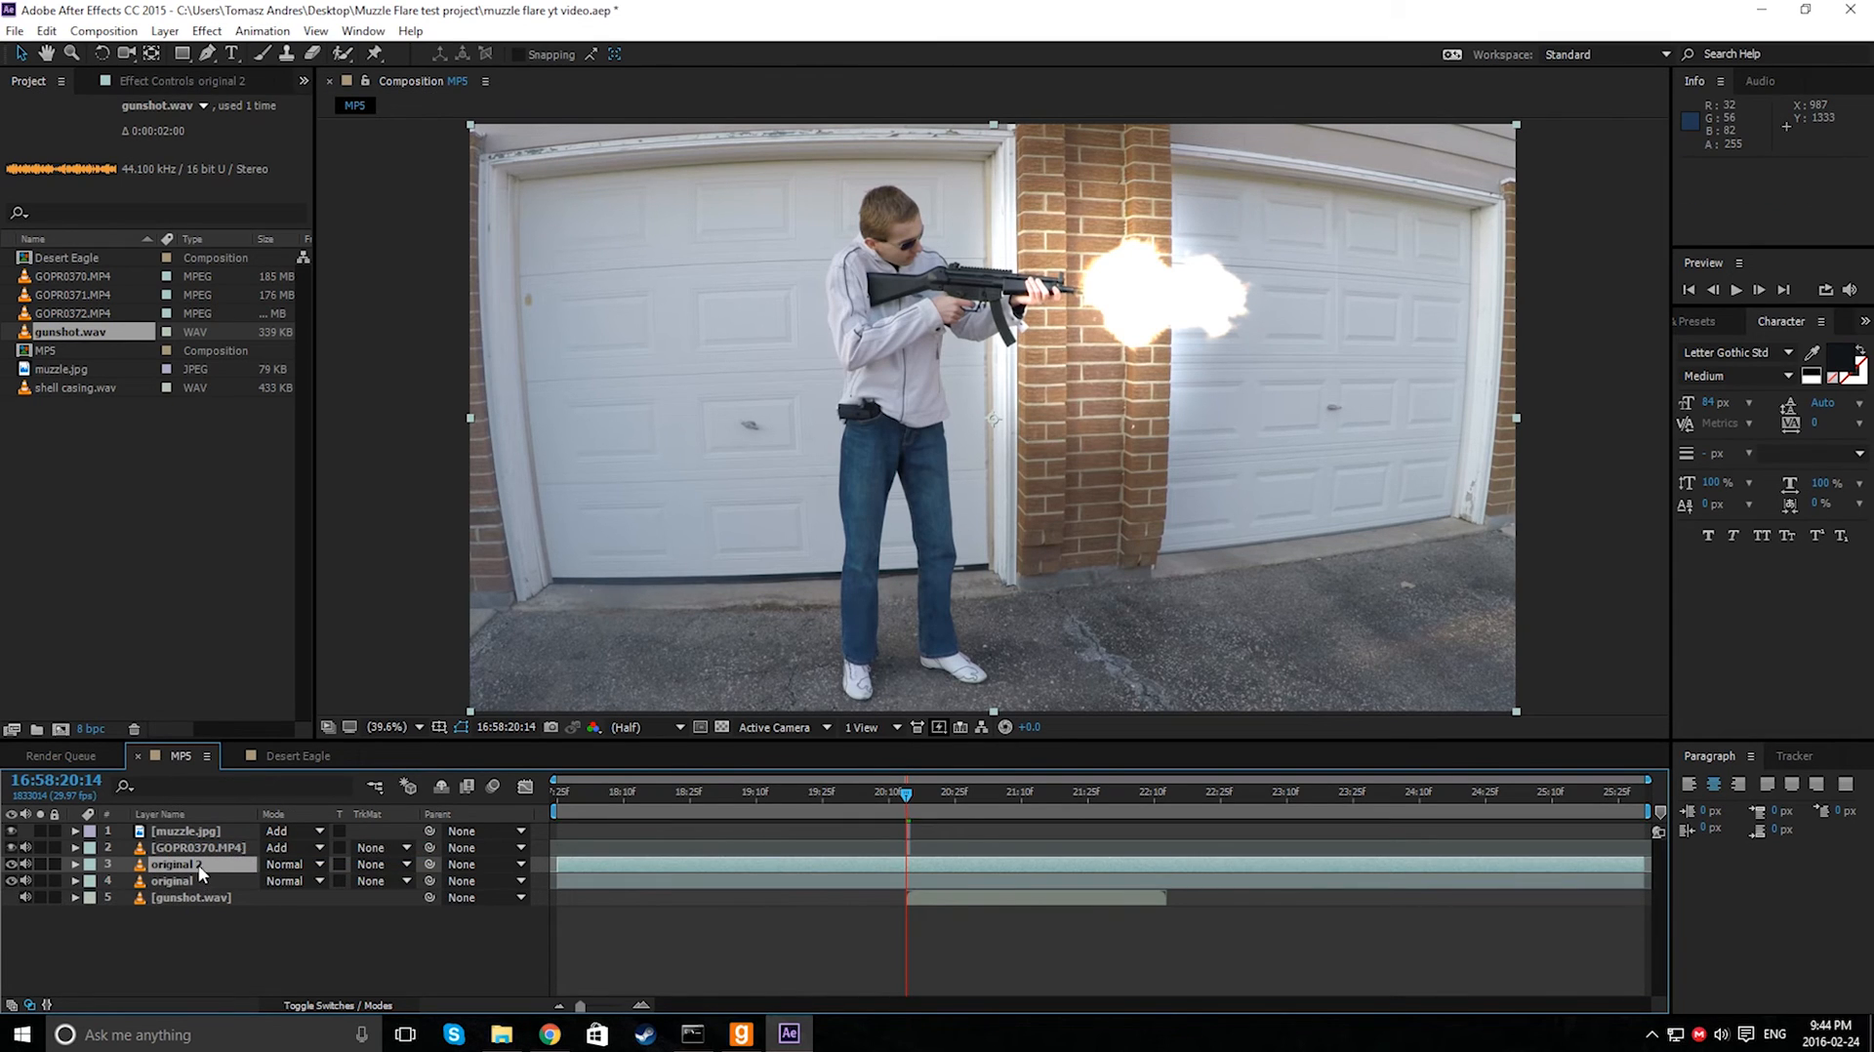
right_click(200, 872)
left_click(234, 848)
type("du")
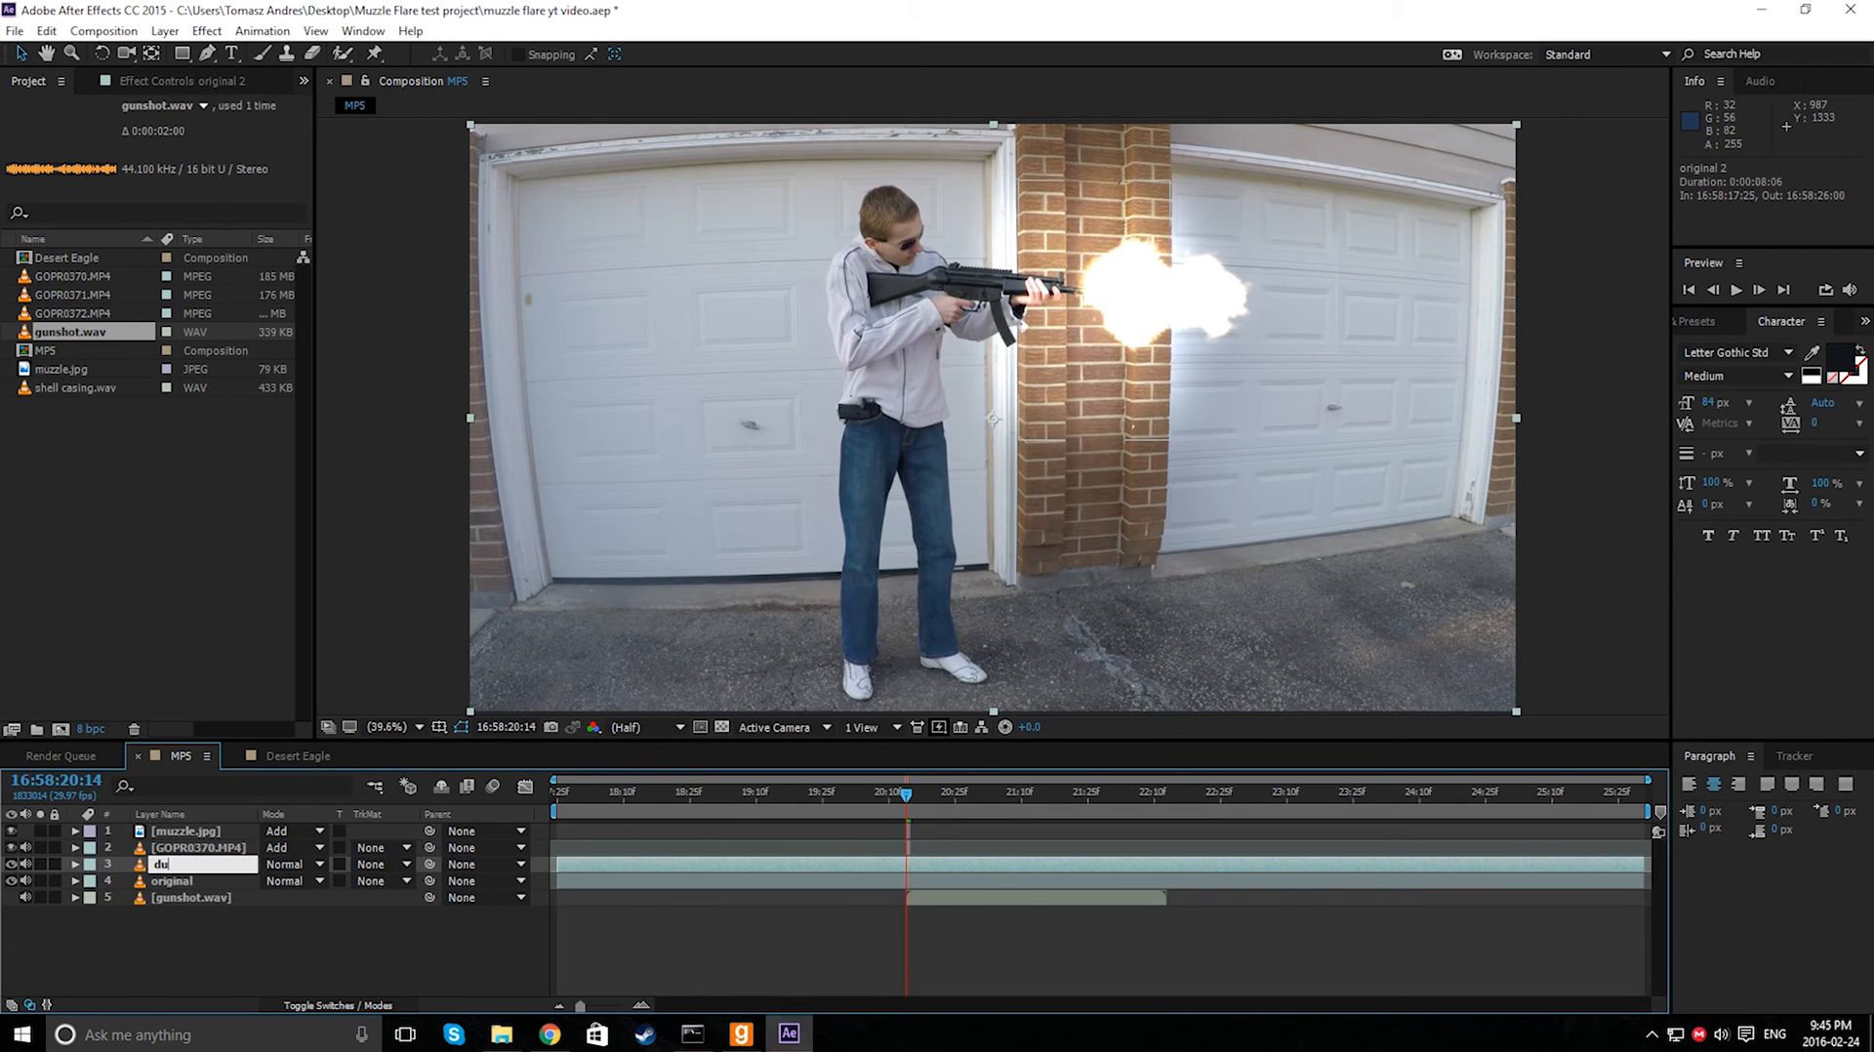
type("pe")
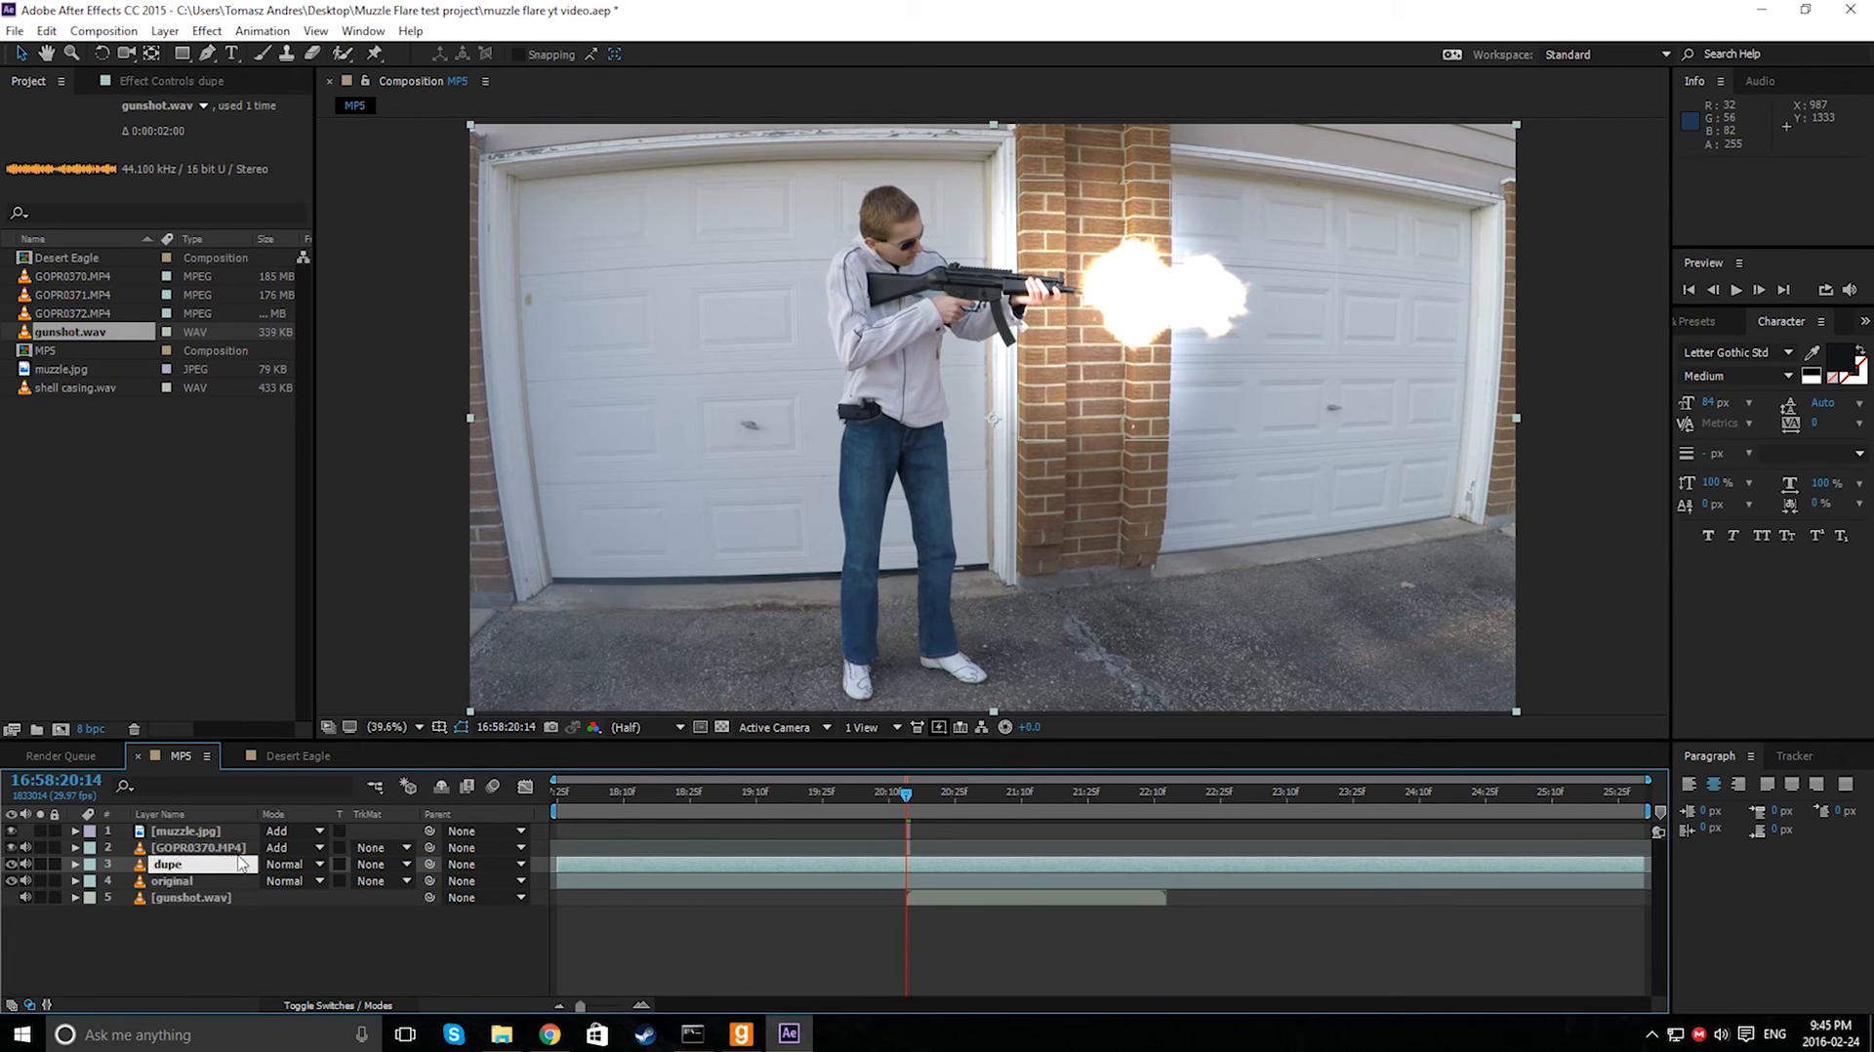
key("Return")
- Rename the GOPR0370.MP4 layer in Add mode as background lights
left_click(172, 851)
right_click(172, 855)
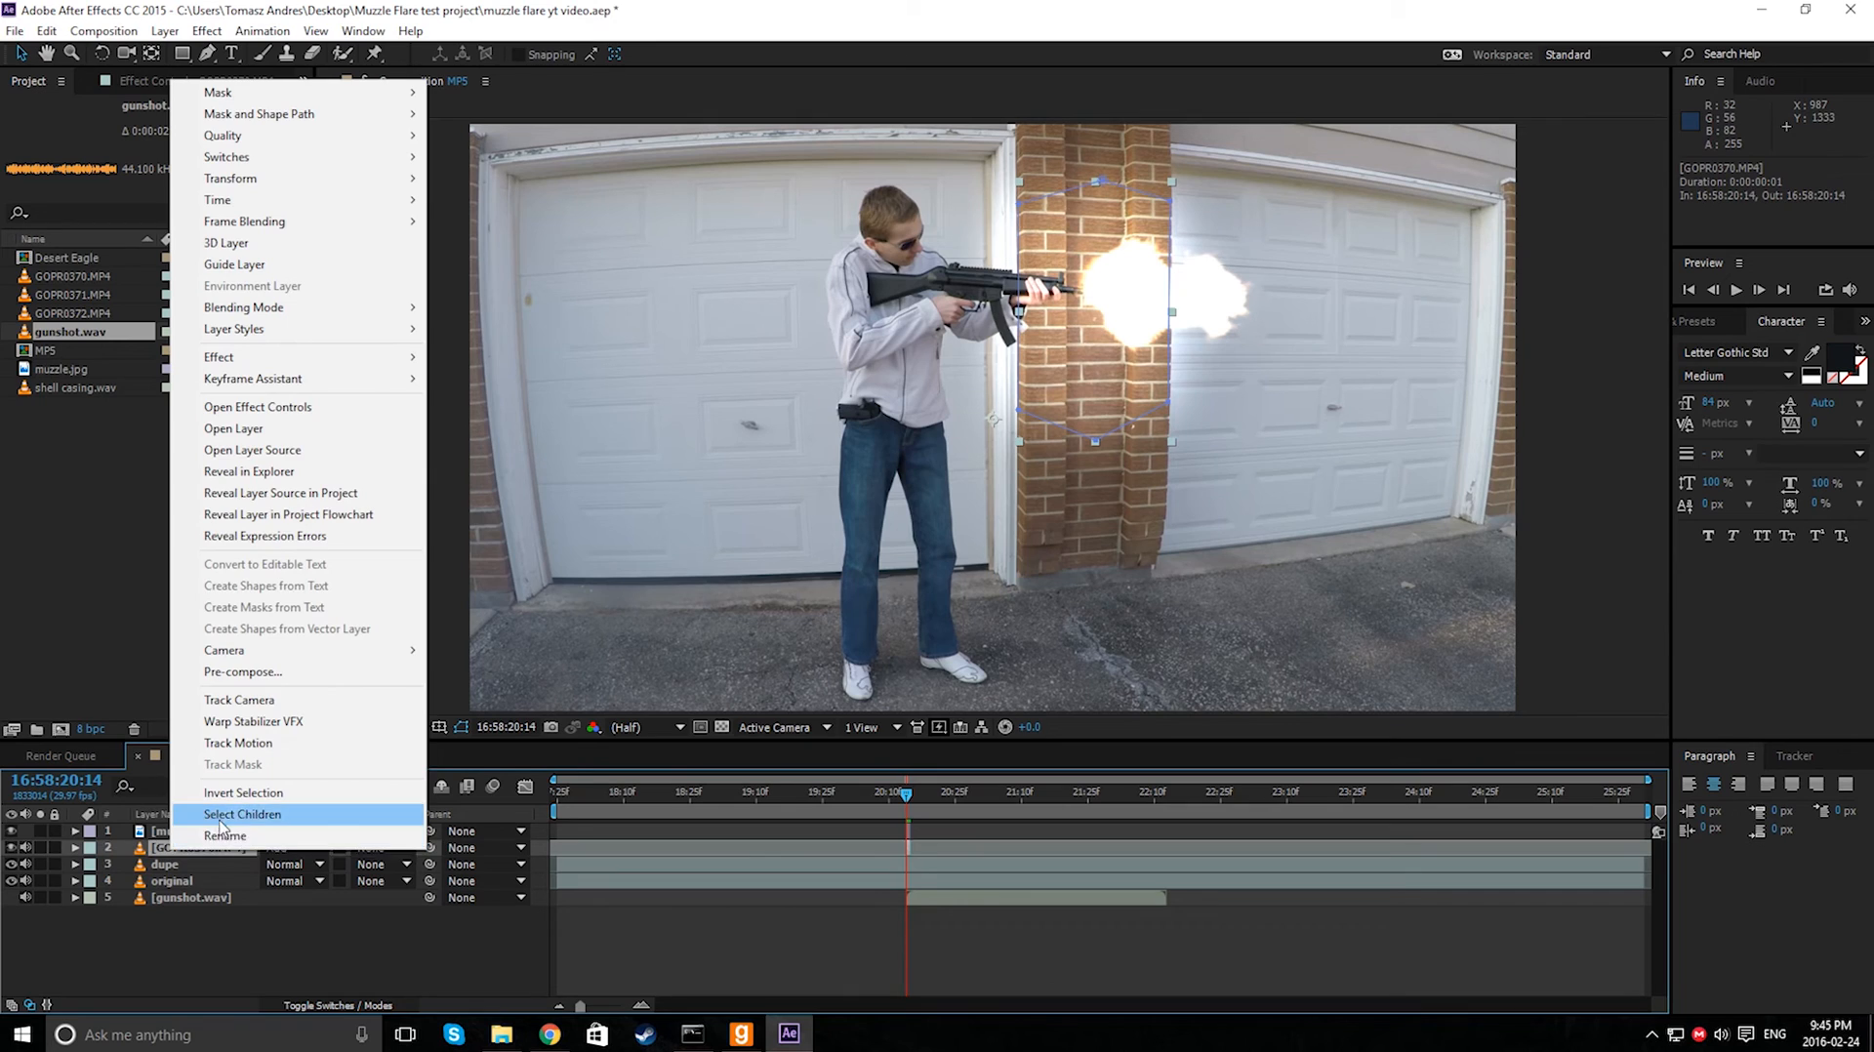
left_click(225, 846)
type("d")
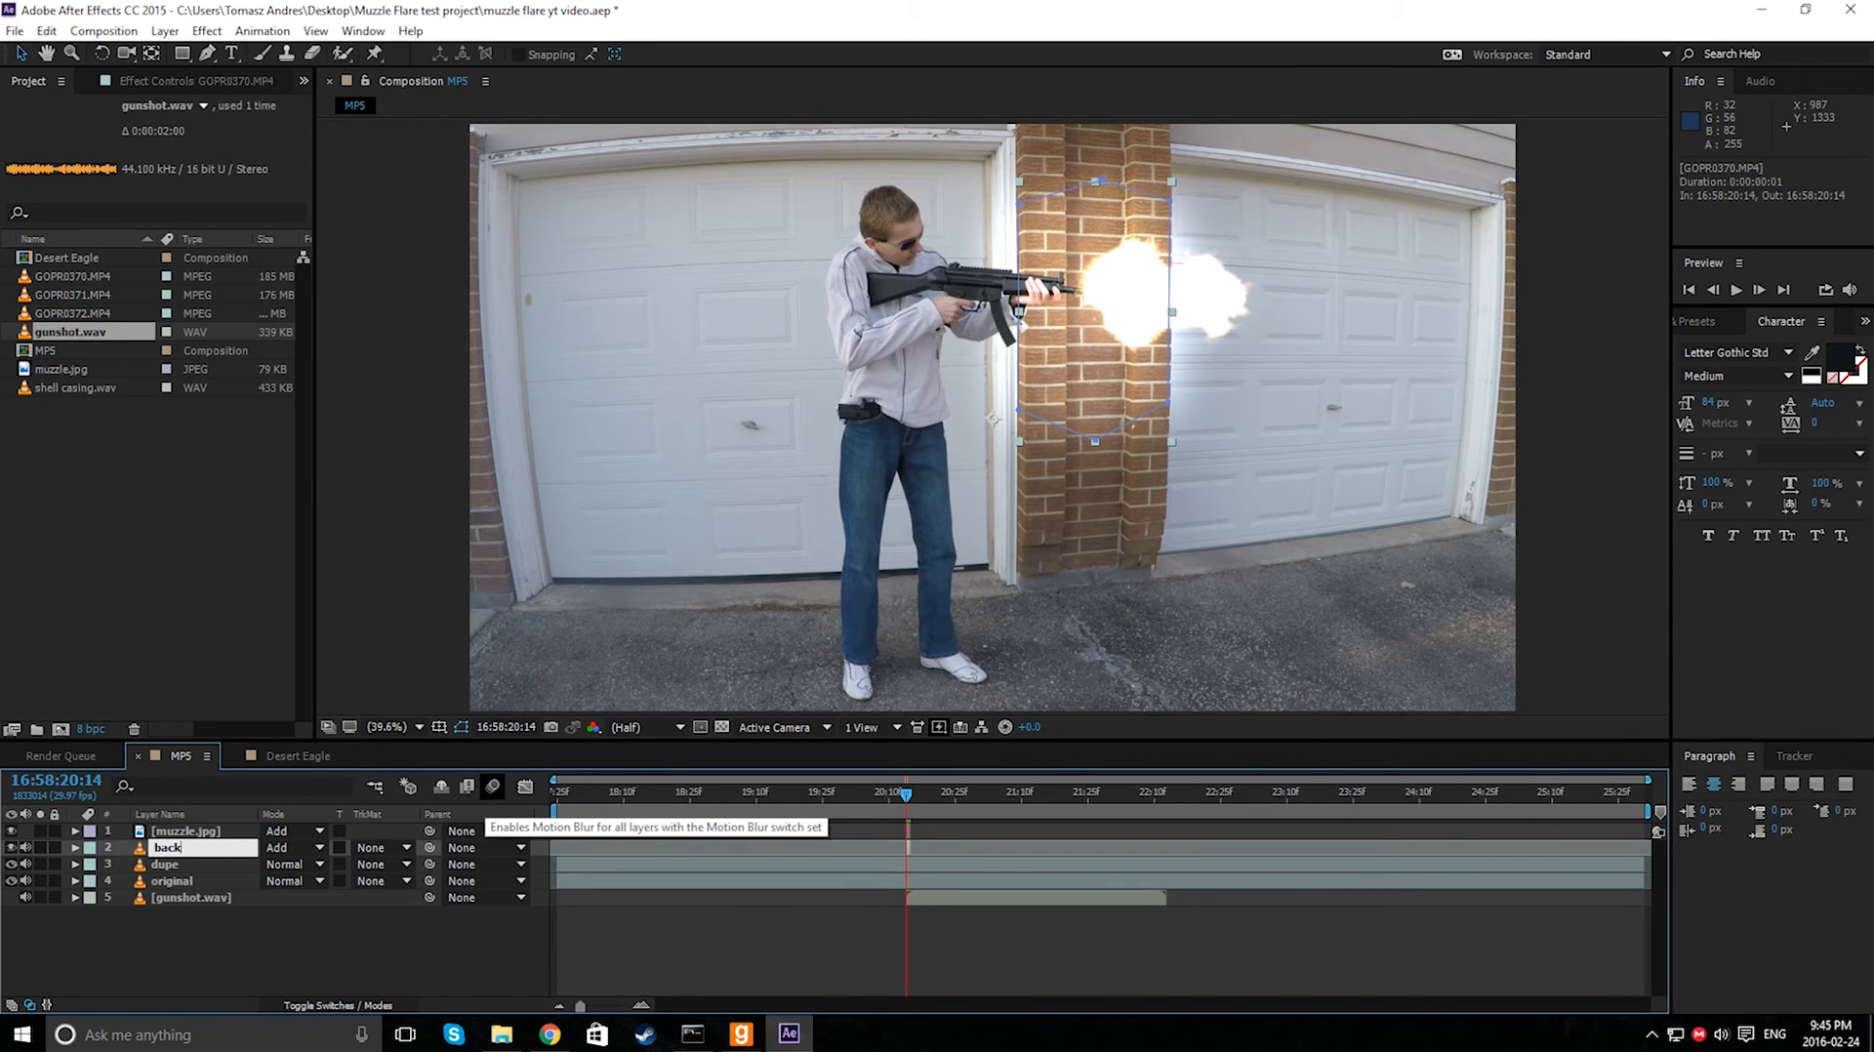
type("ackground li")
key("Return")
- Rename the dupe layer as face lights
left_click(187, 867)
right_click(188, 867)
left_click(250, 854)
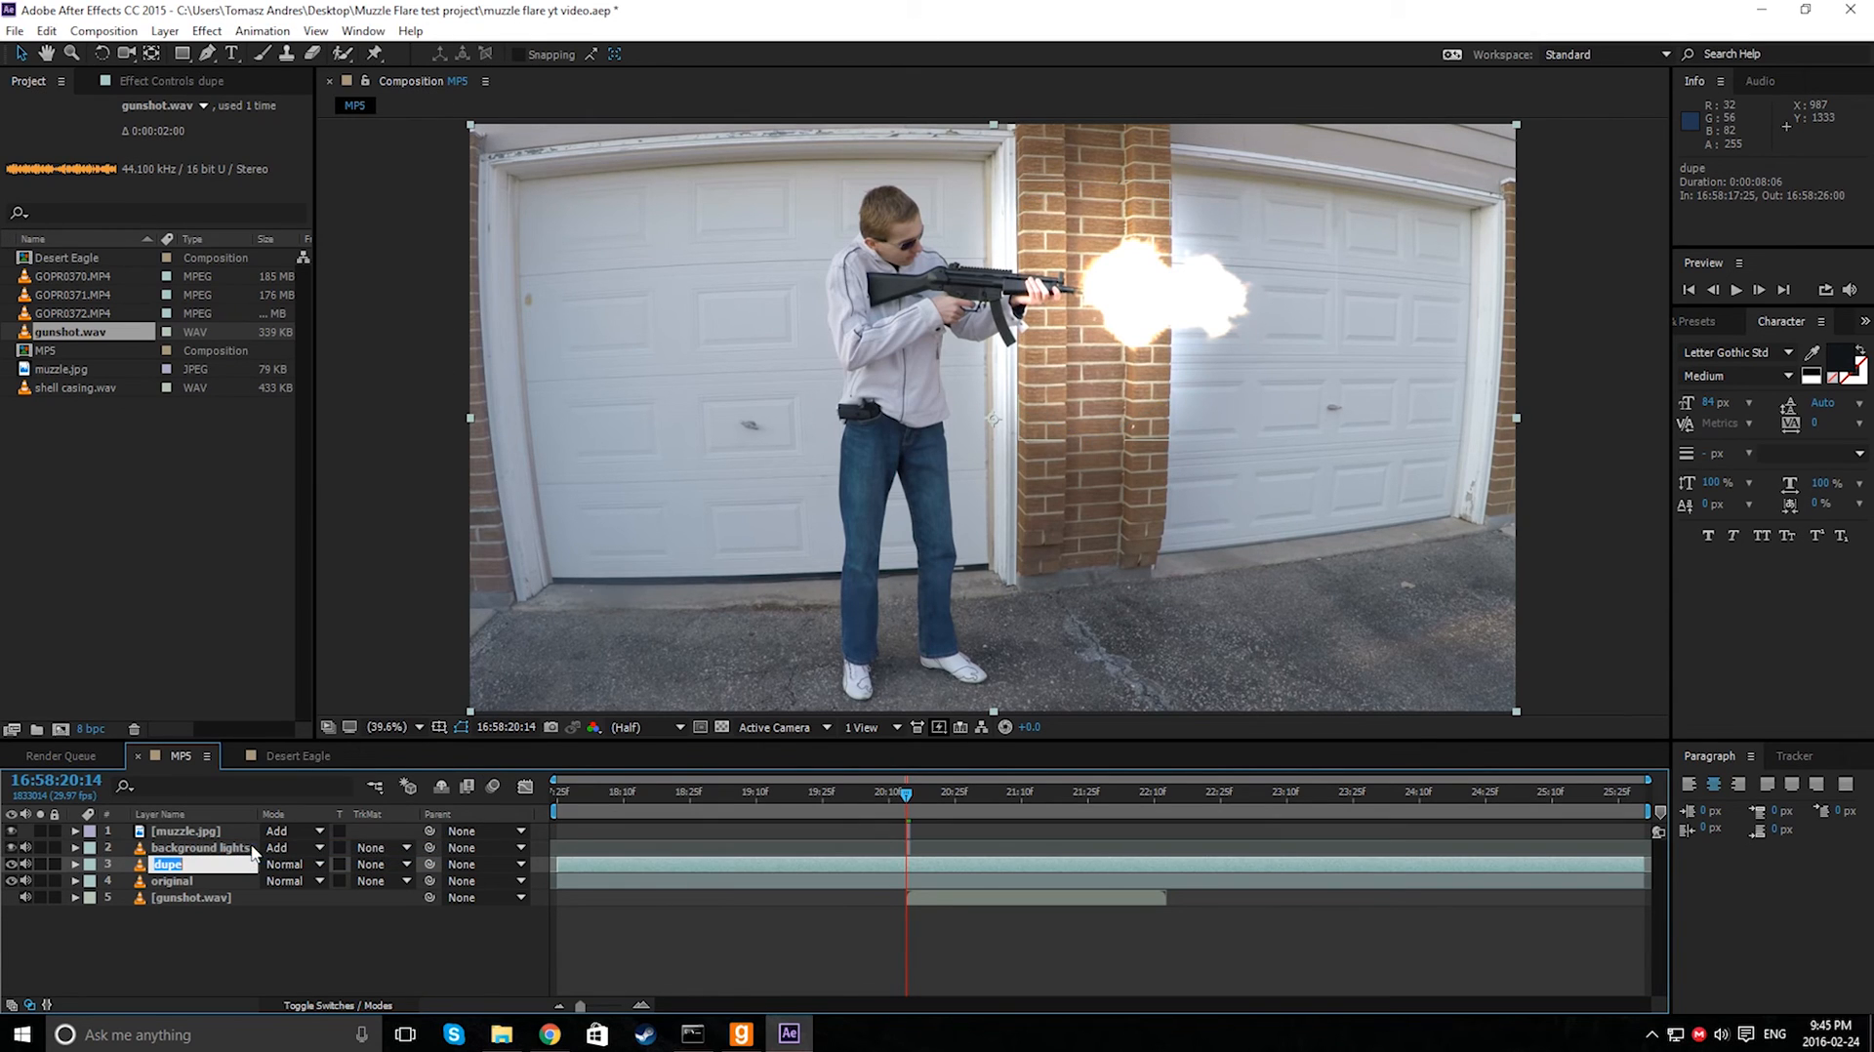
type("face lights")
key("Return")
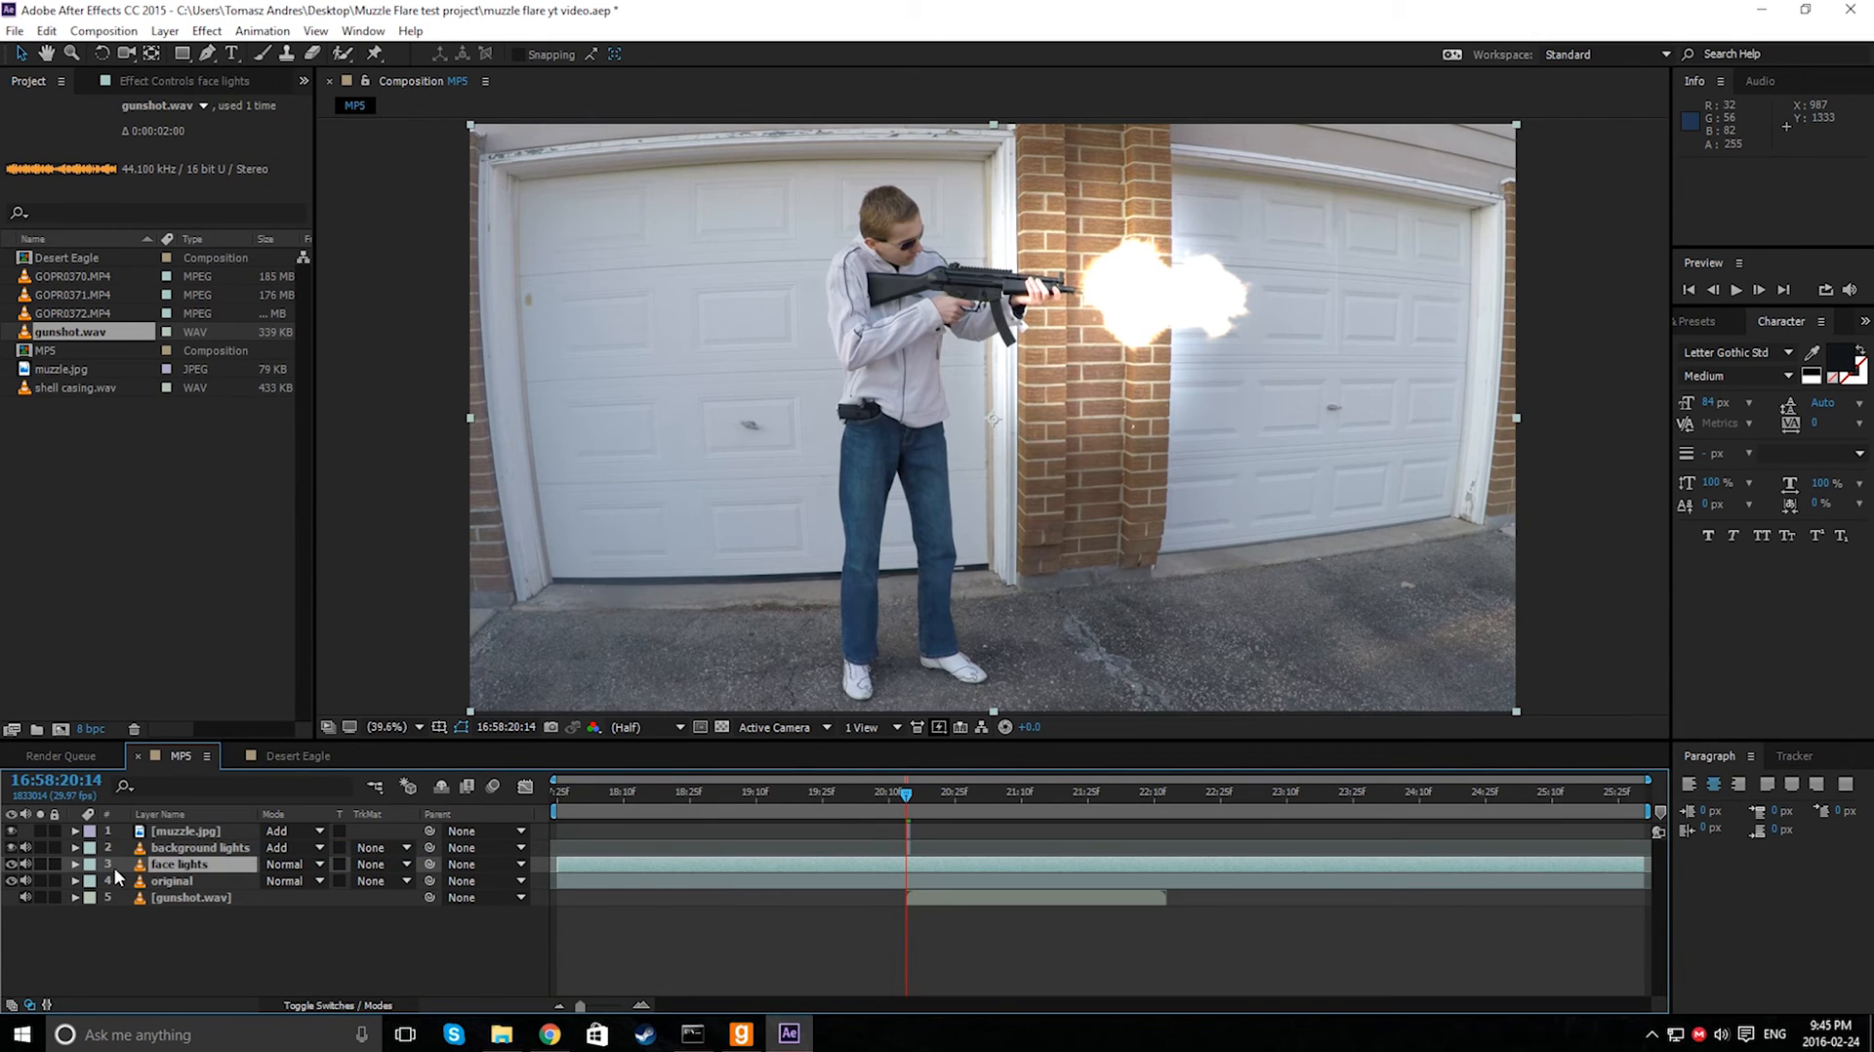
- Draw a small mask around the shooter's face on the face lights layer with the Pen tool
left_click(207, 52)
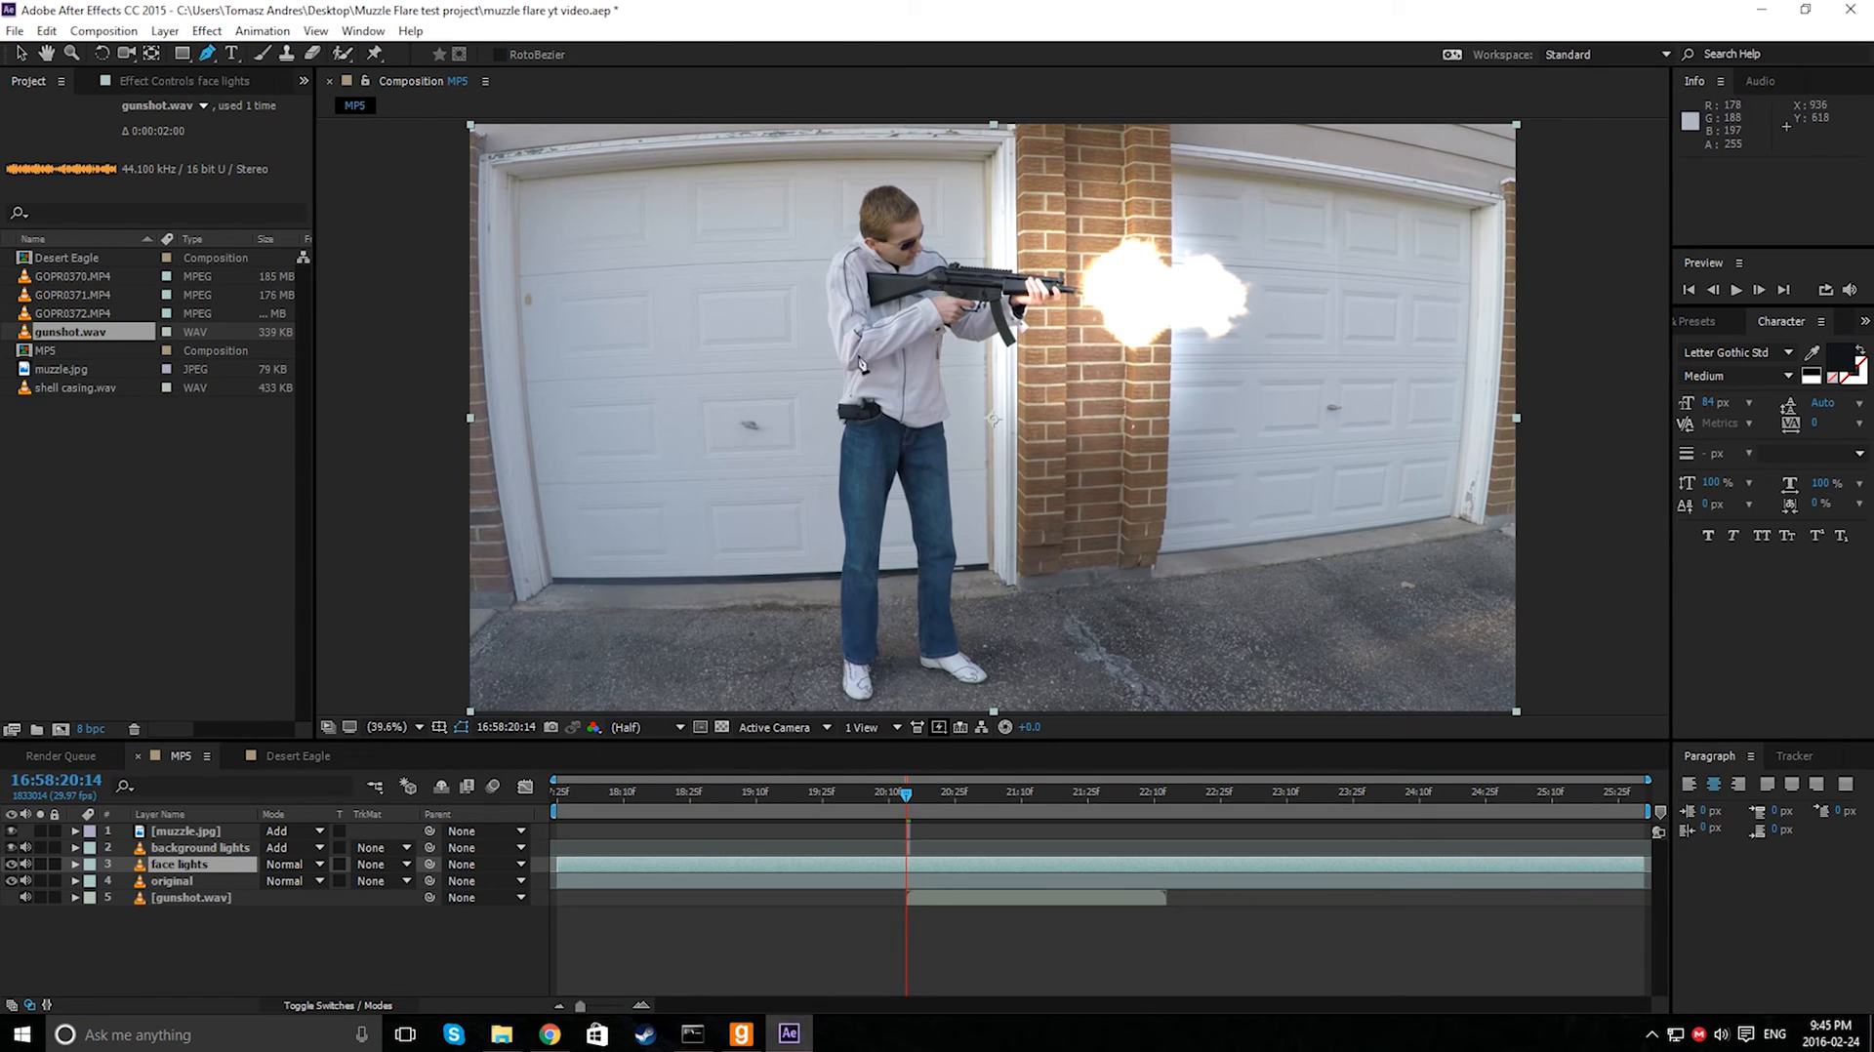
left_click(915, 215)
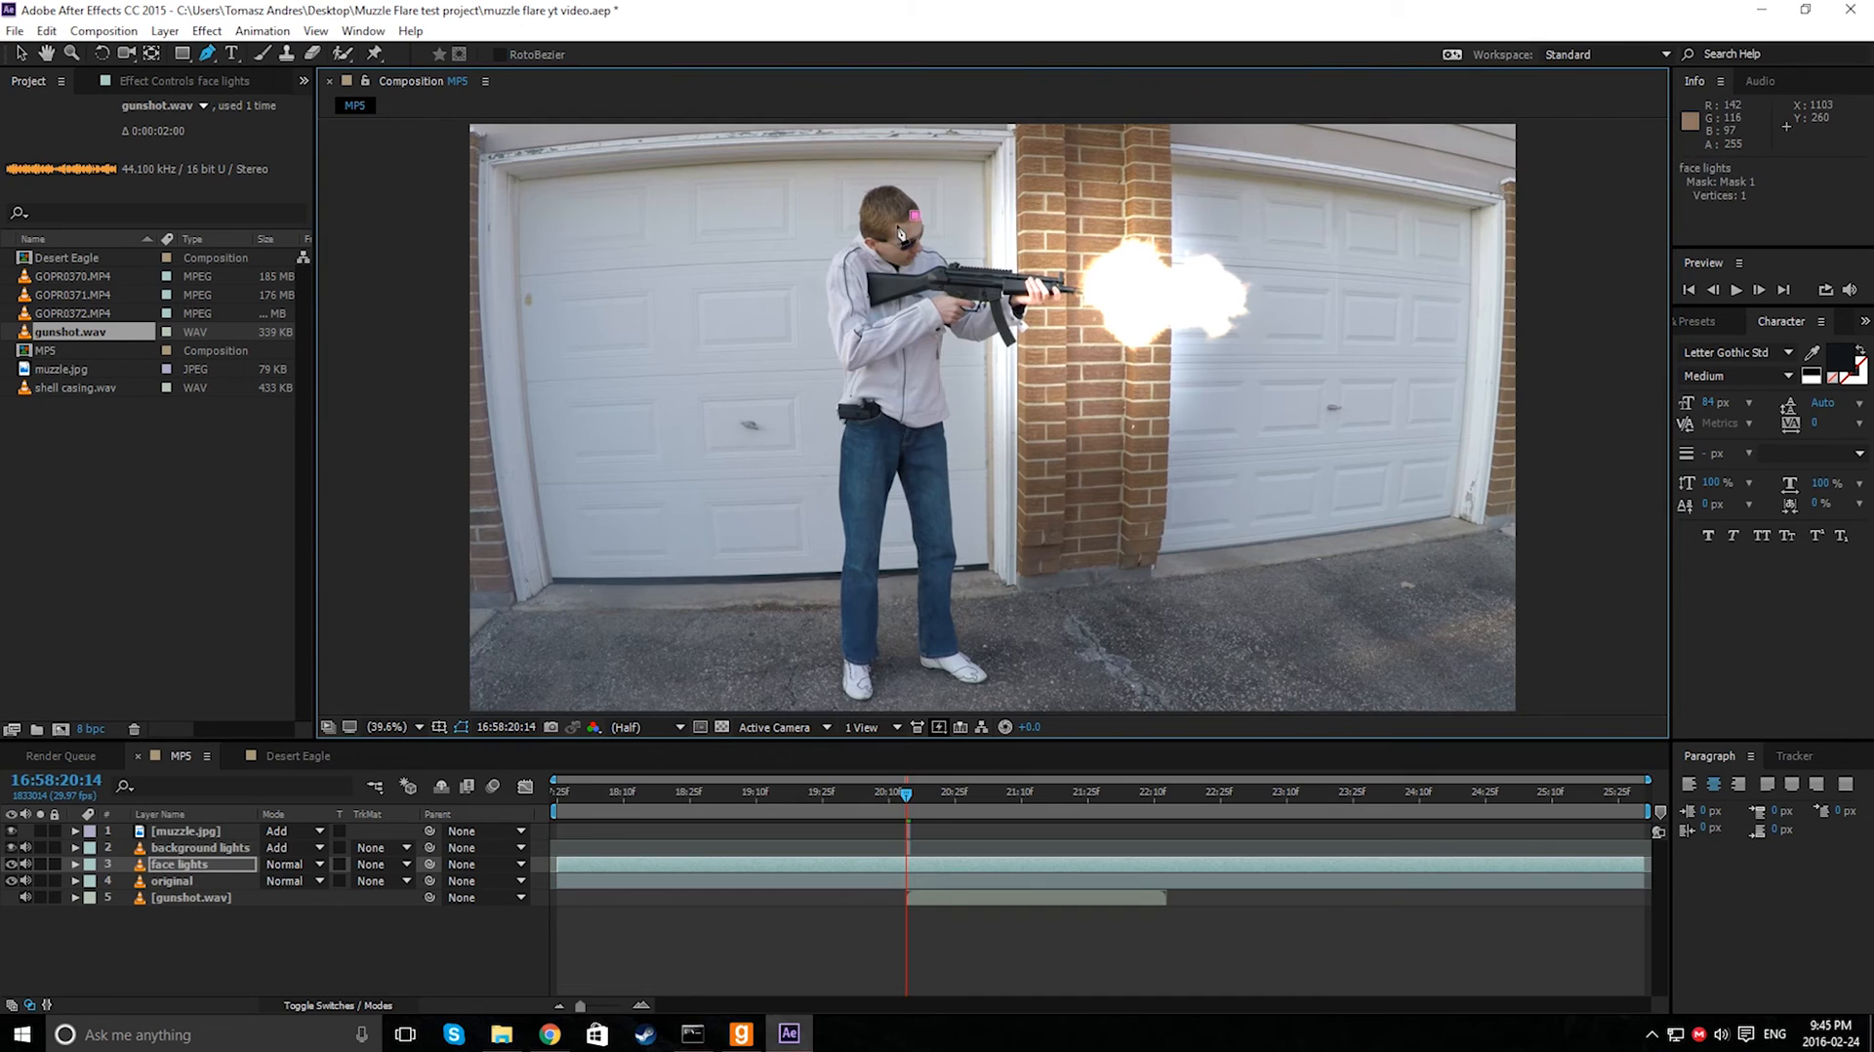
left_click(889, 226)
left_click(928, 241)
- Set the face lights layer's blending mode to Add
left_click(182, 866)
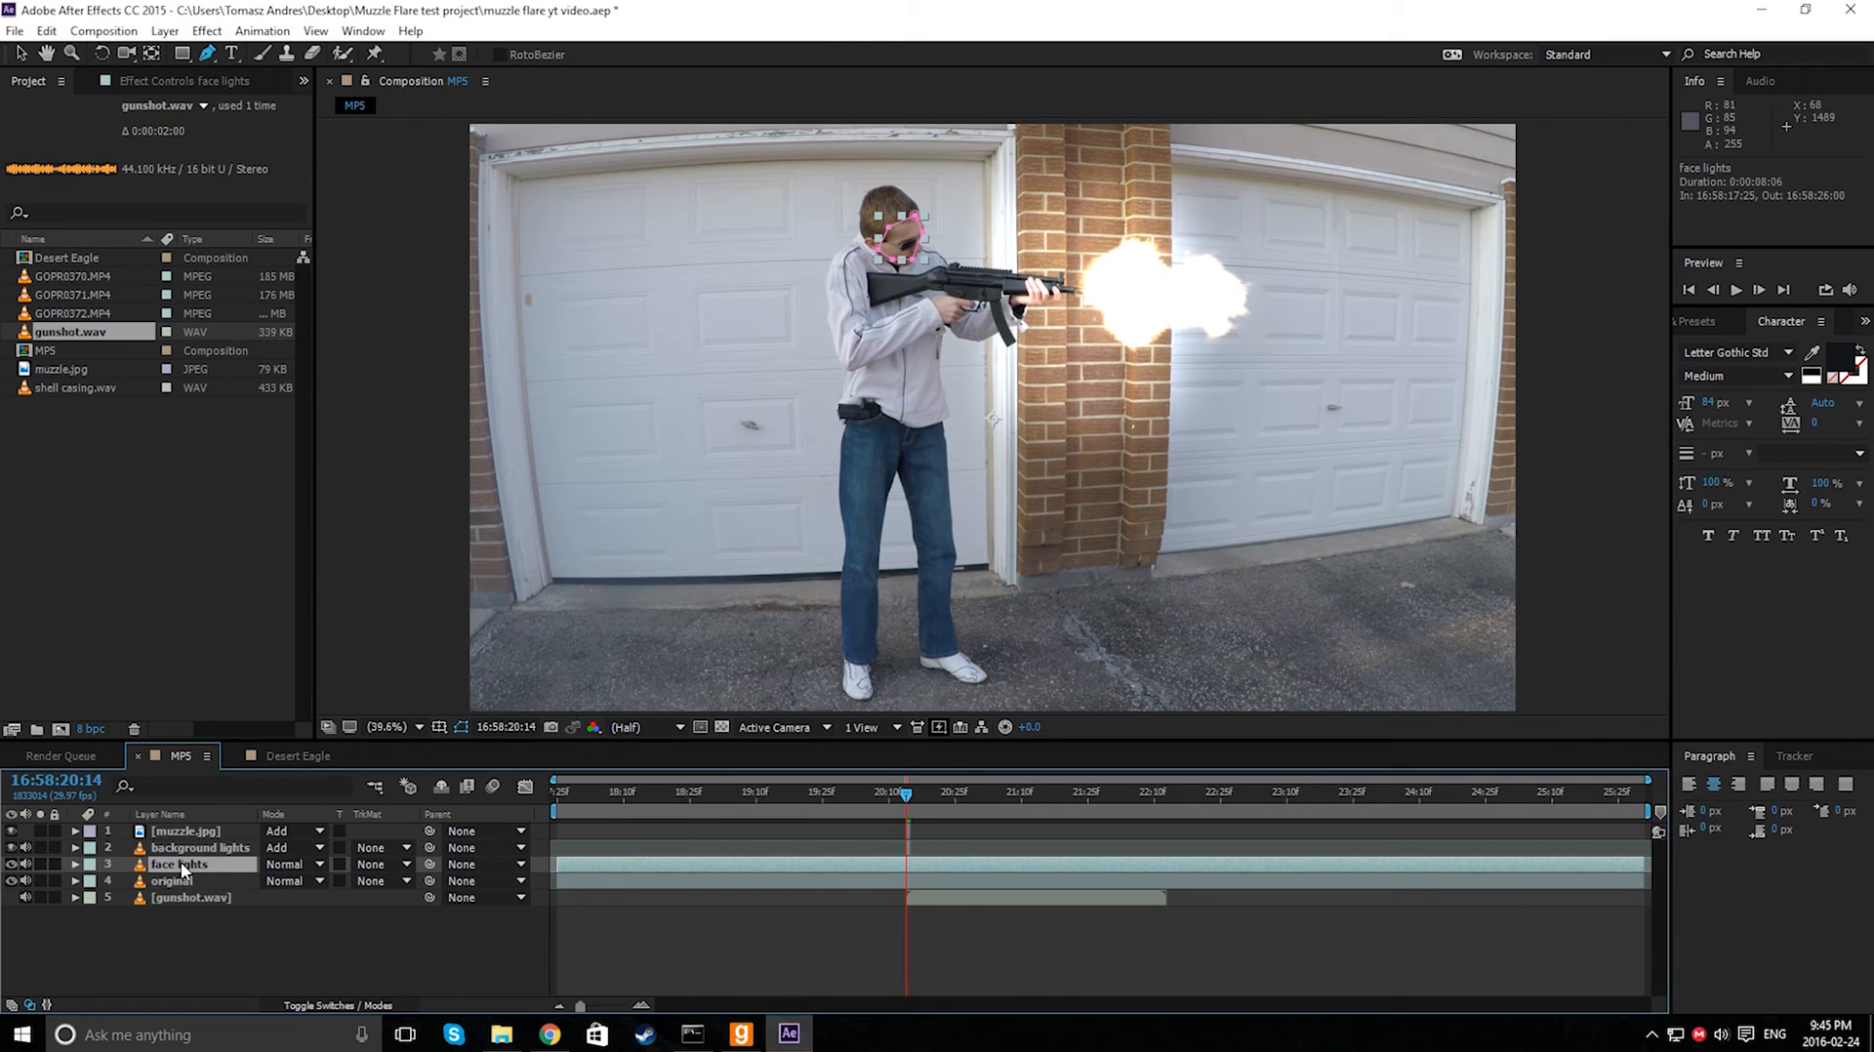
left_click(76, 866)
left_click(92, 881)
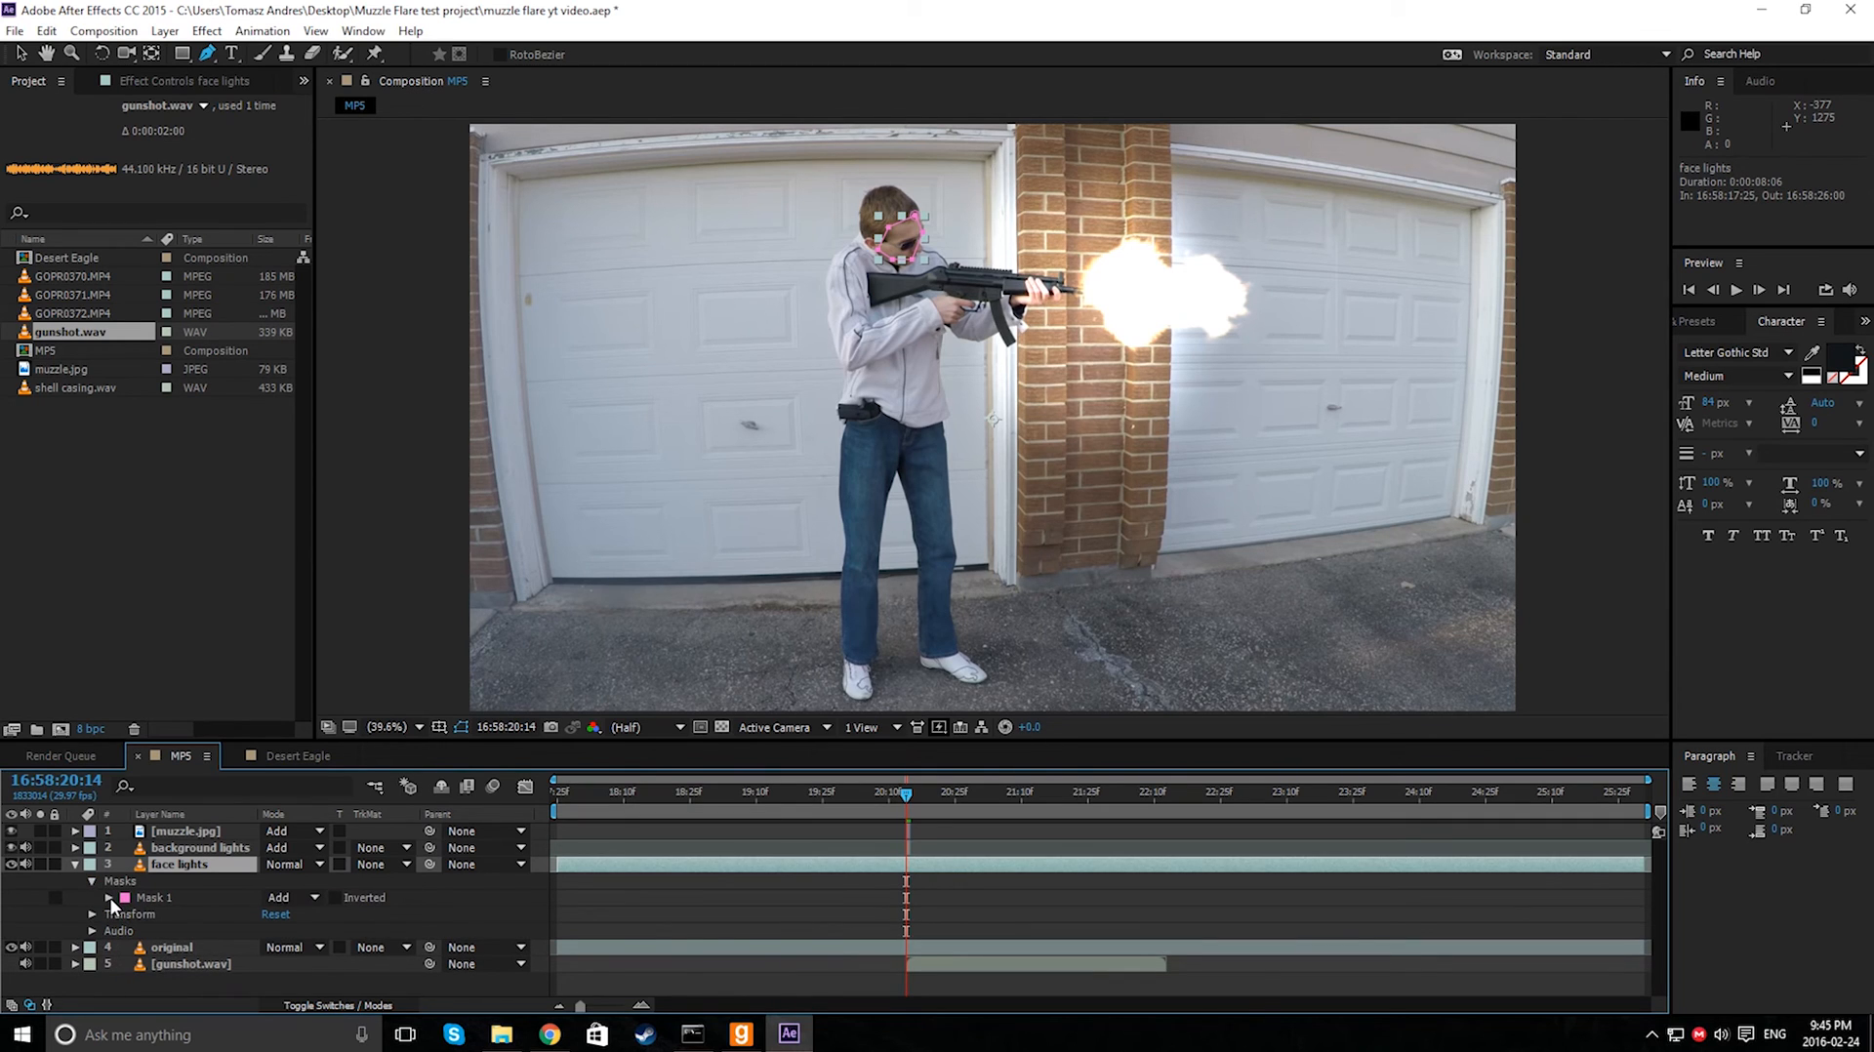
left_click(285, 865)
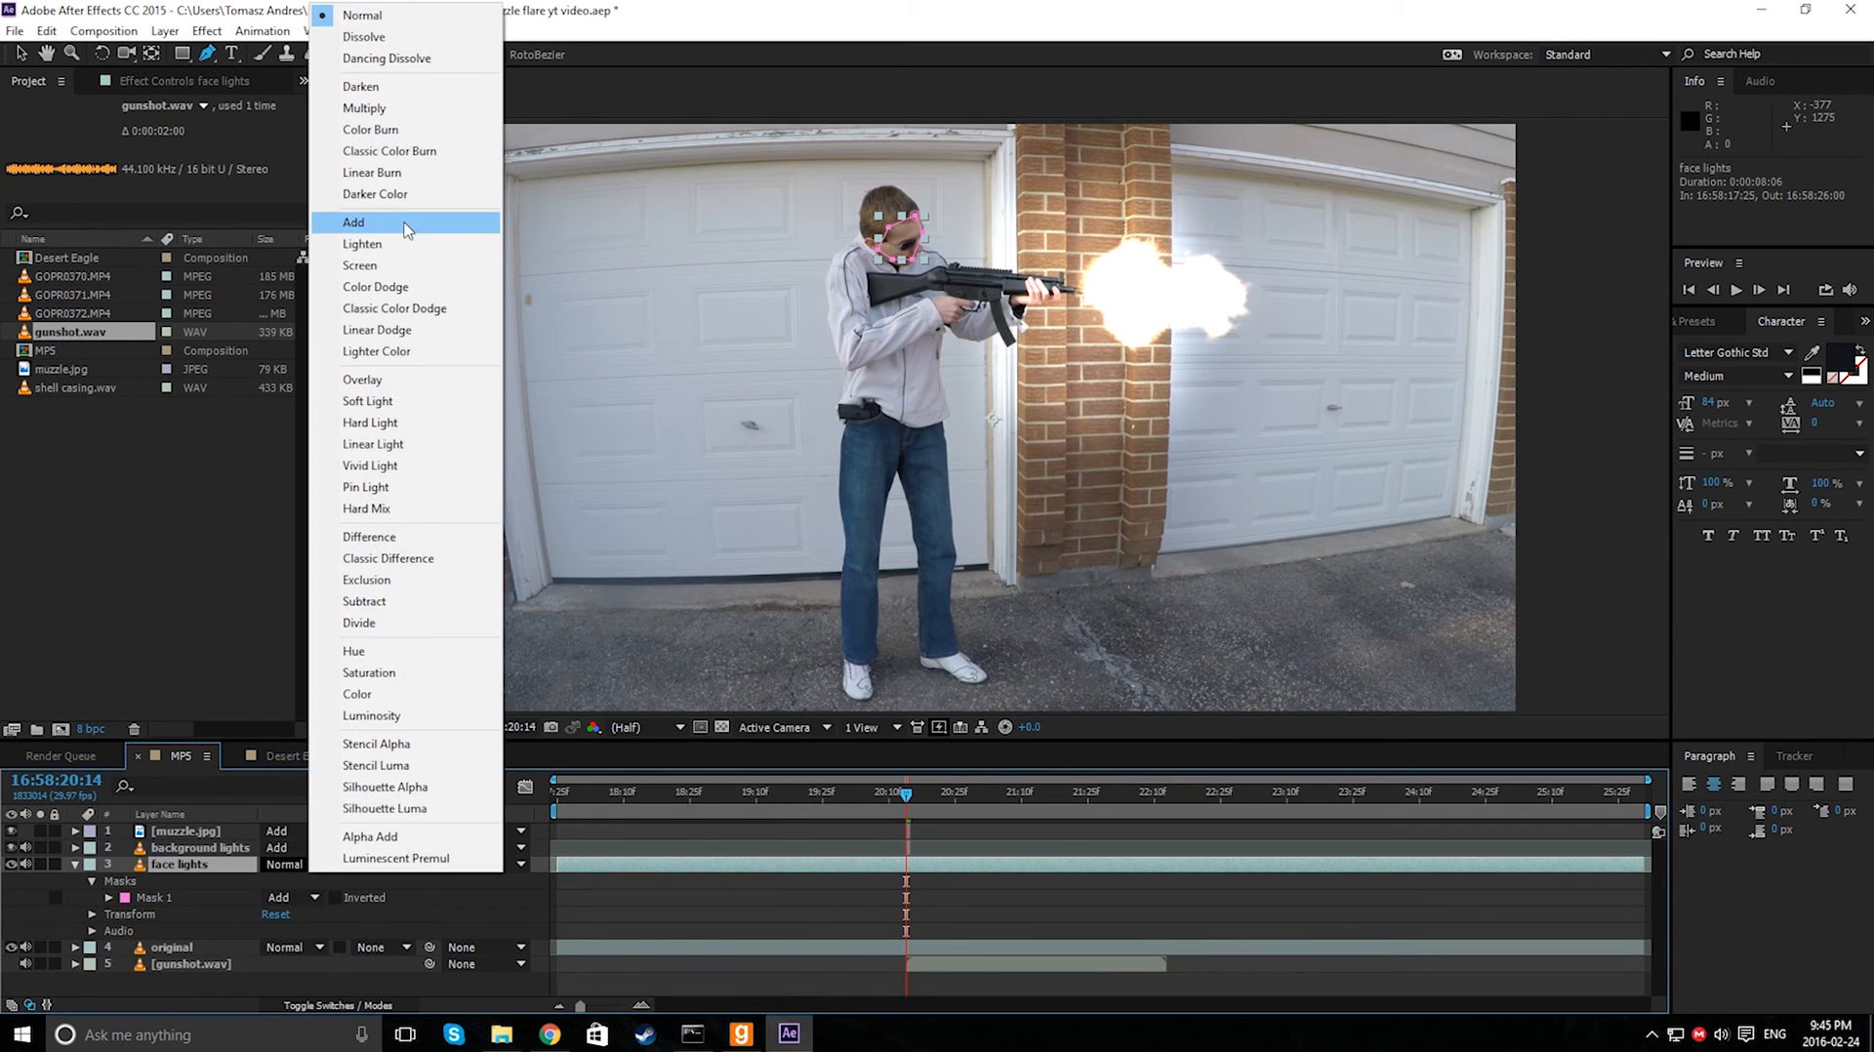
left_click(336, 224)
- Set the face mask's feather to 103 pixels
left_click(109, 898)
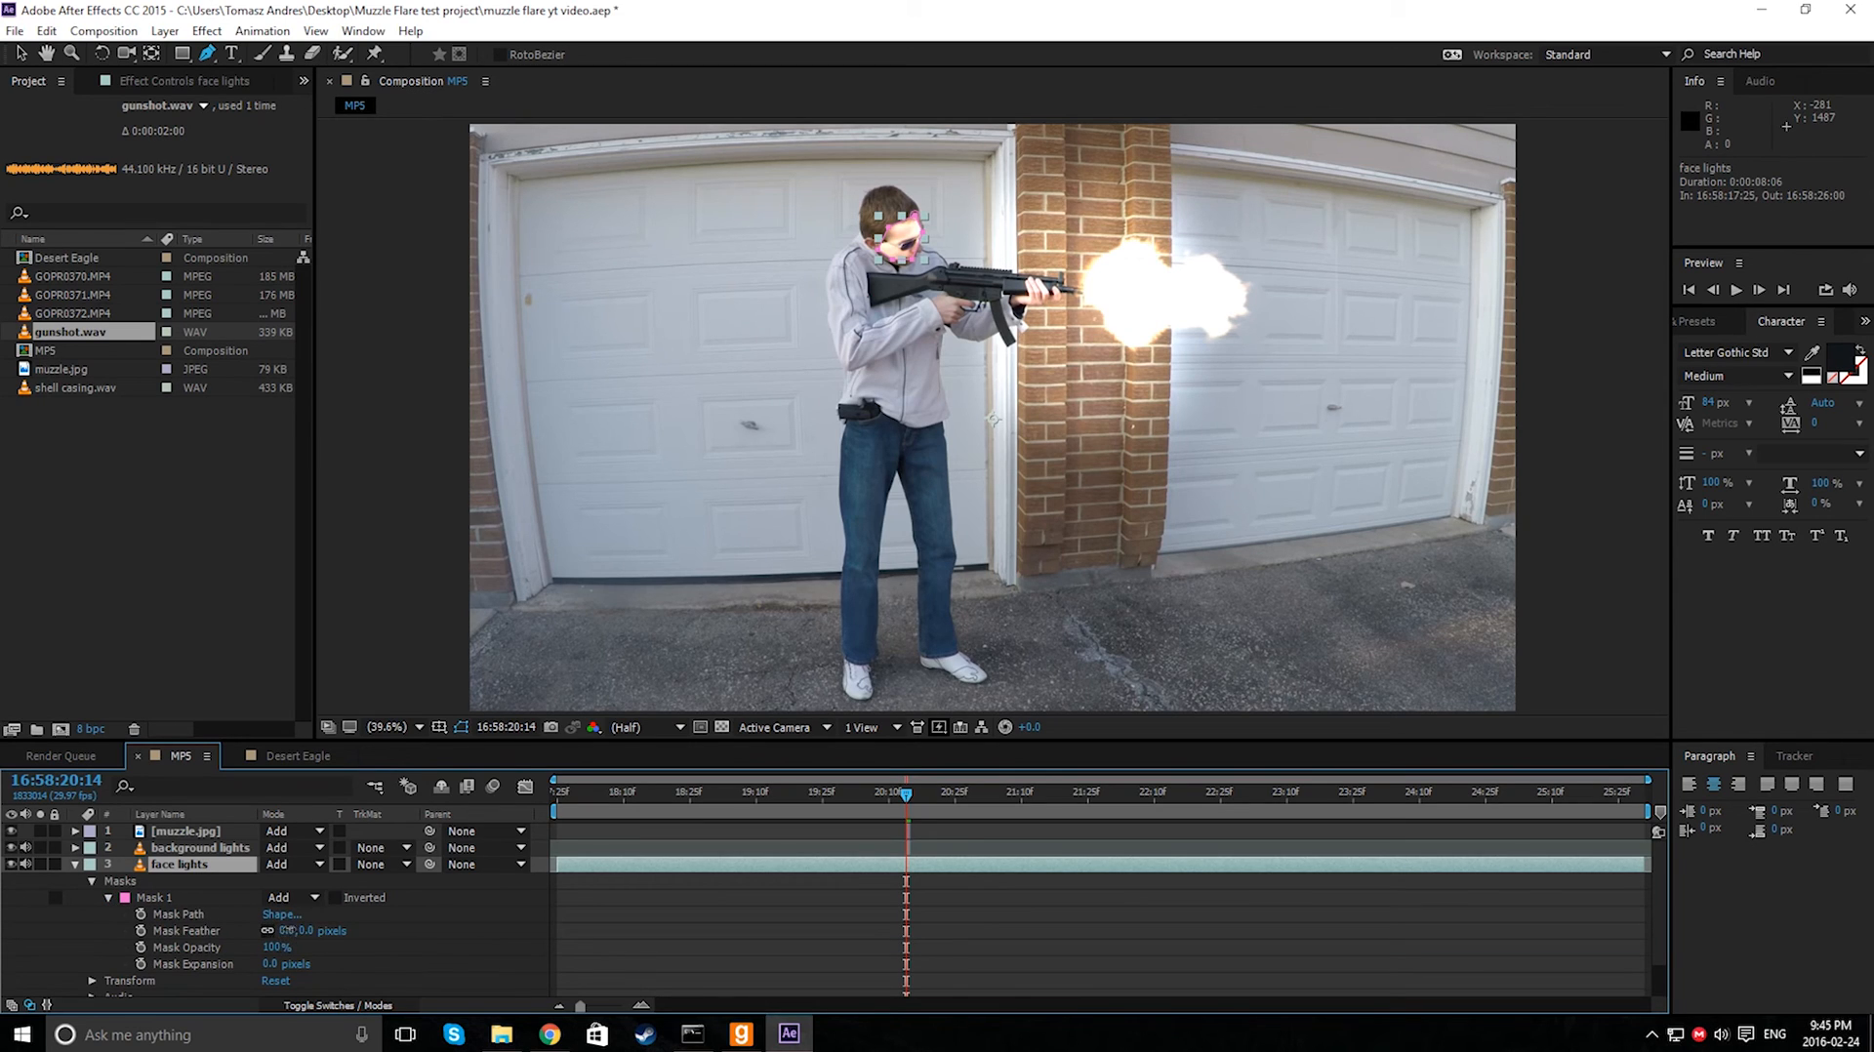
left_click_drag(288, 930, 393, 929)
left_click(21, 53)
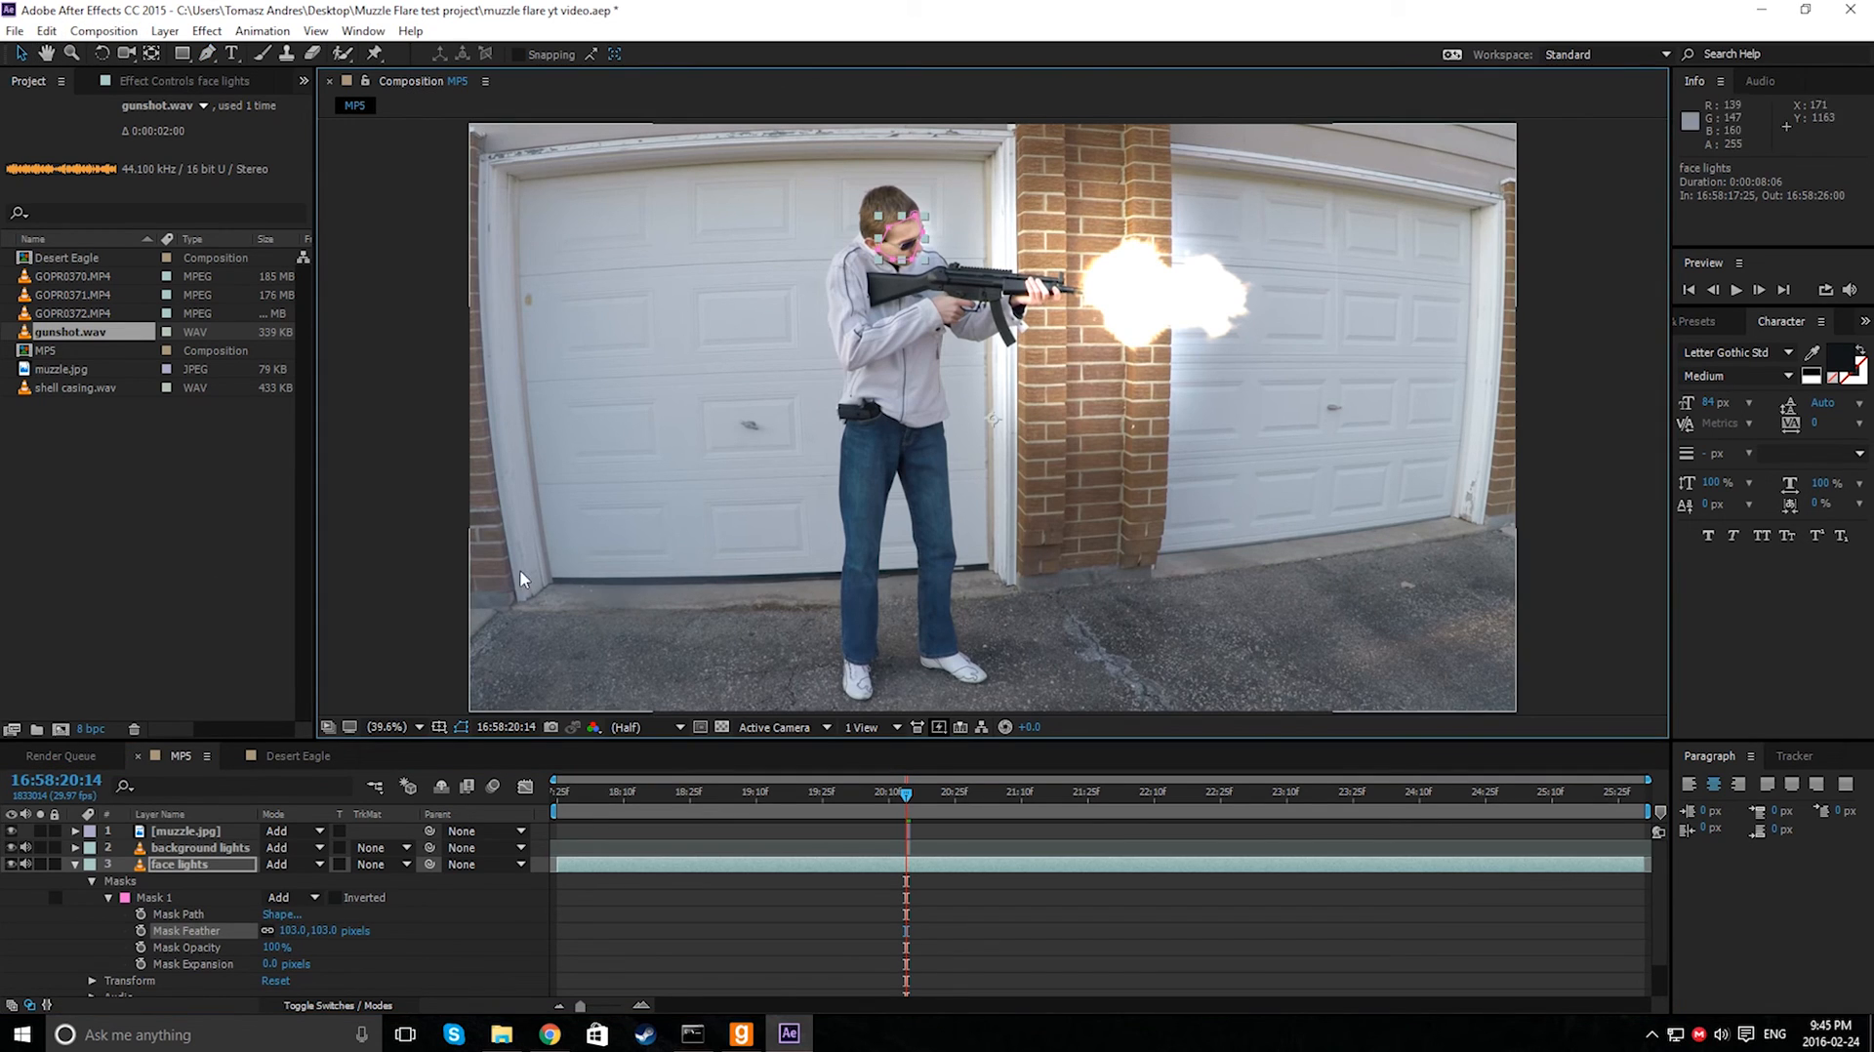
left_click(396, 526)
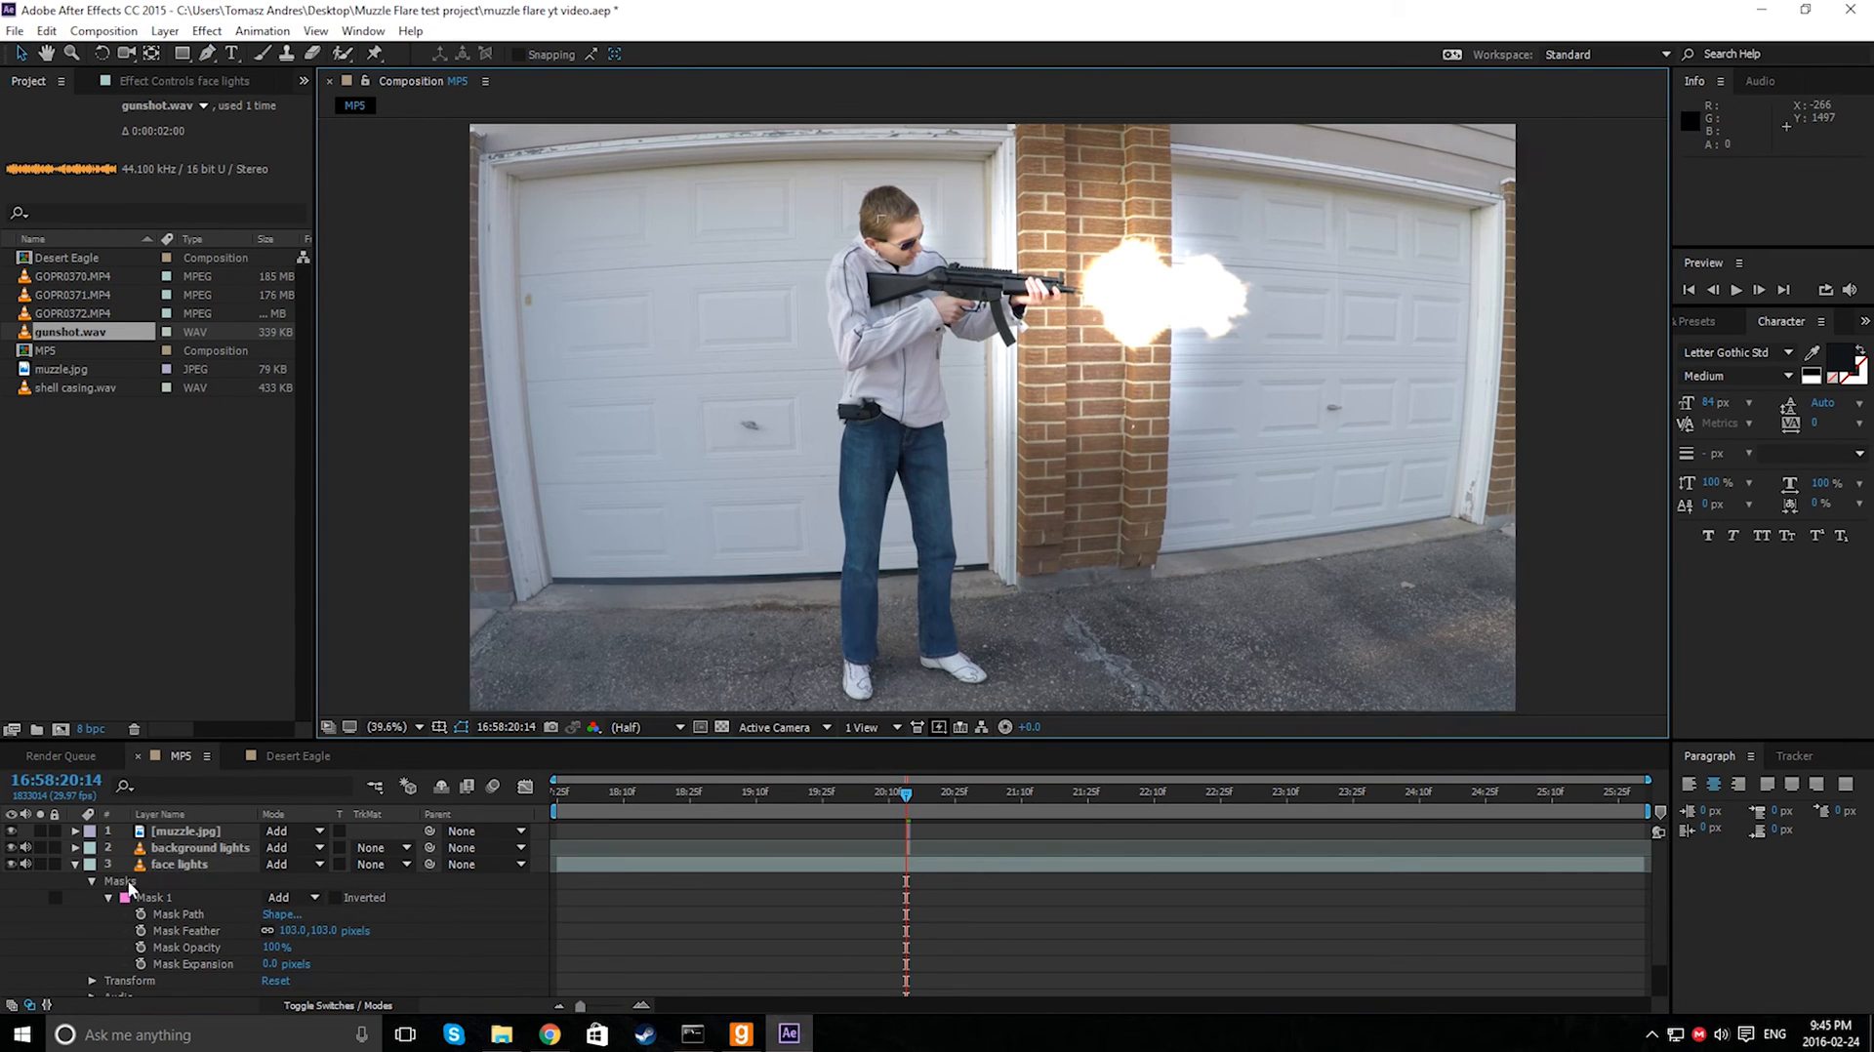
- Toggle the face lights layer's visibility off and on to compare the lit face
left_click(10, 864)
left_click(10, 864)
left_click(11, 864)
left_click(11, 864)
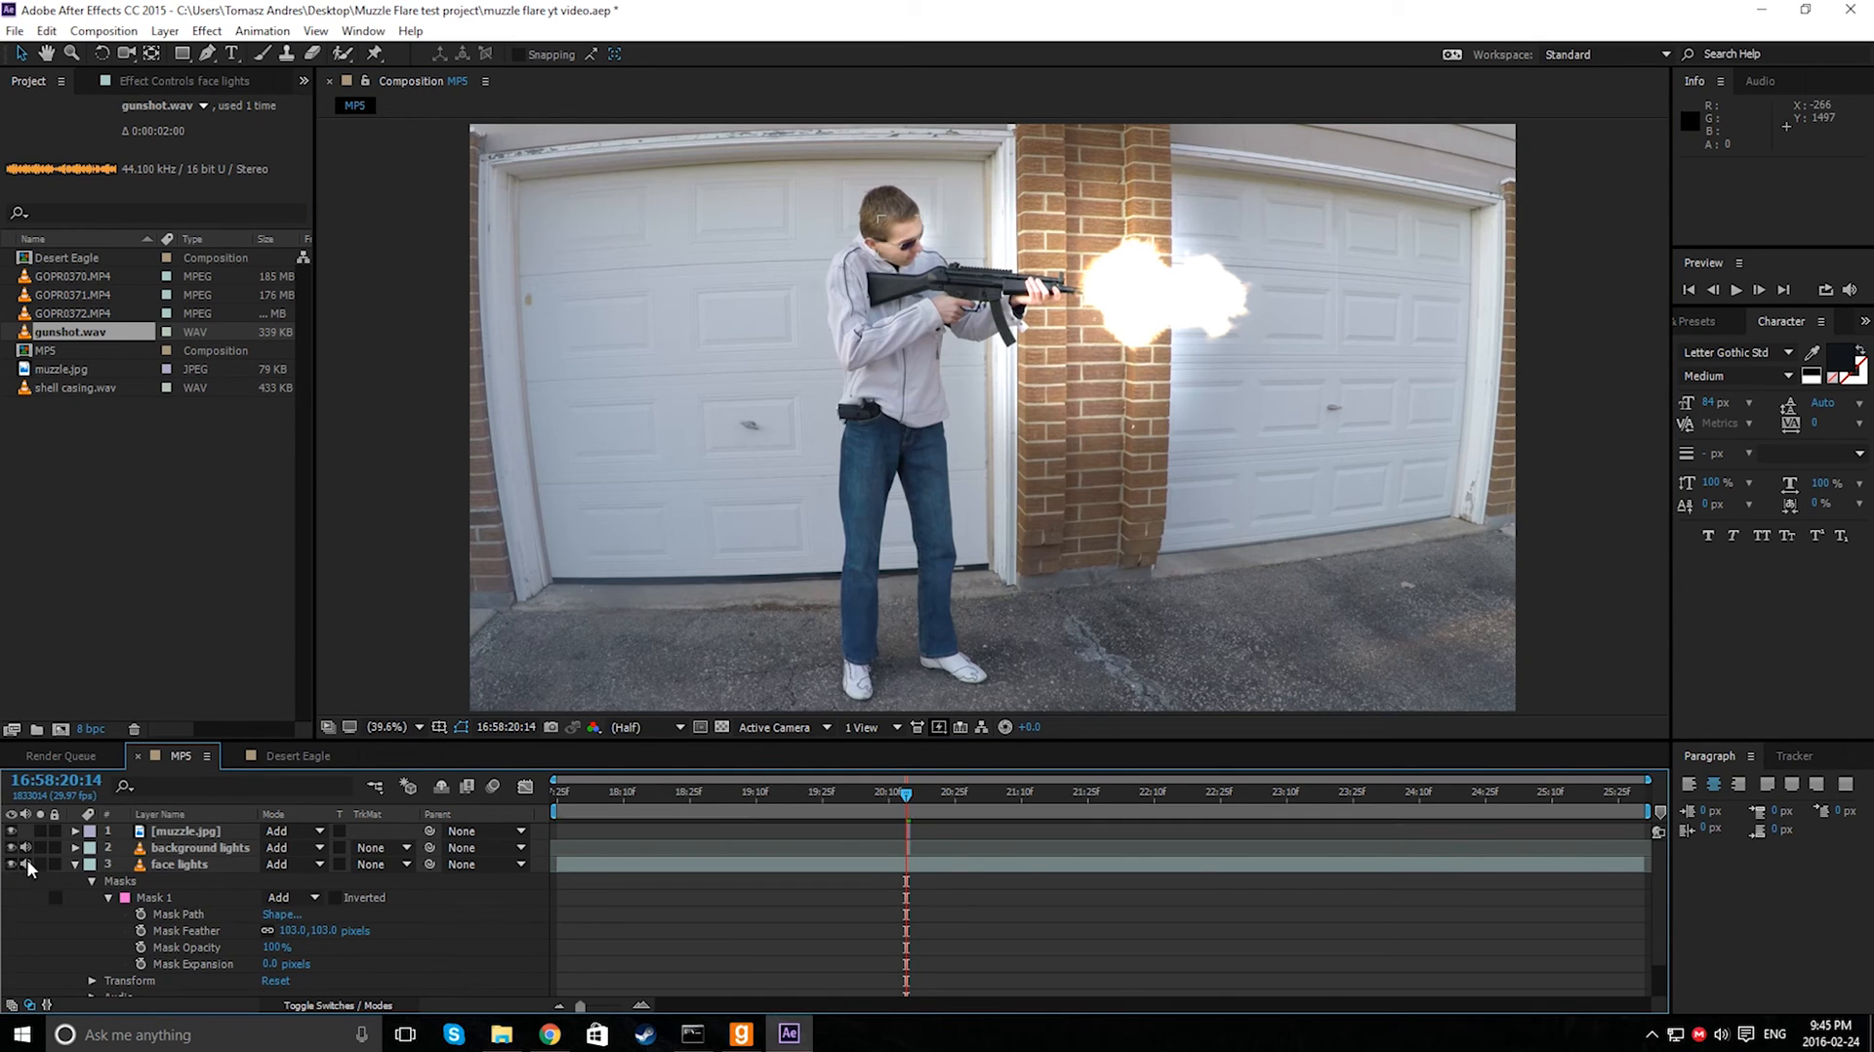
left_click(74, 864)
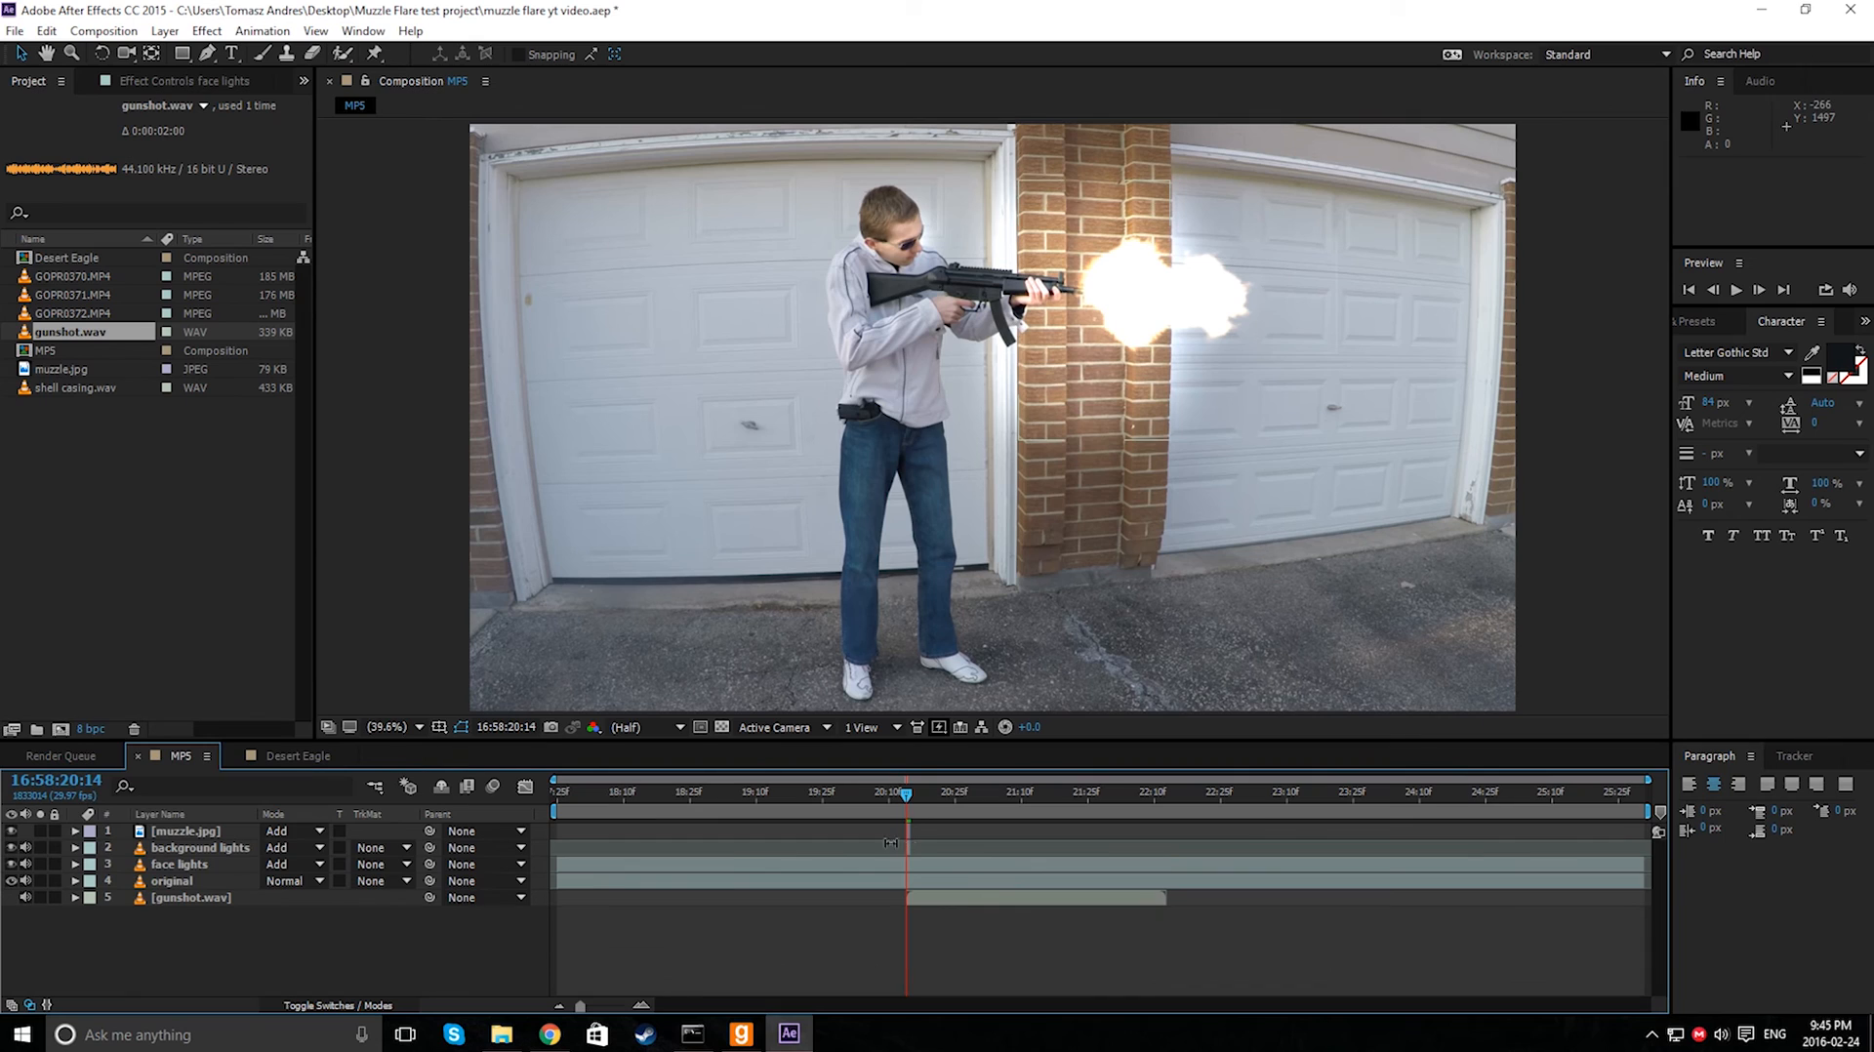
- Trim the face lights layer so it only spans the flash frame at 16:58:20:14
left_click(182, 867)
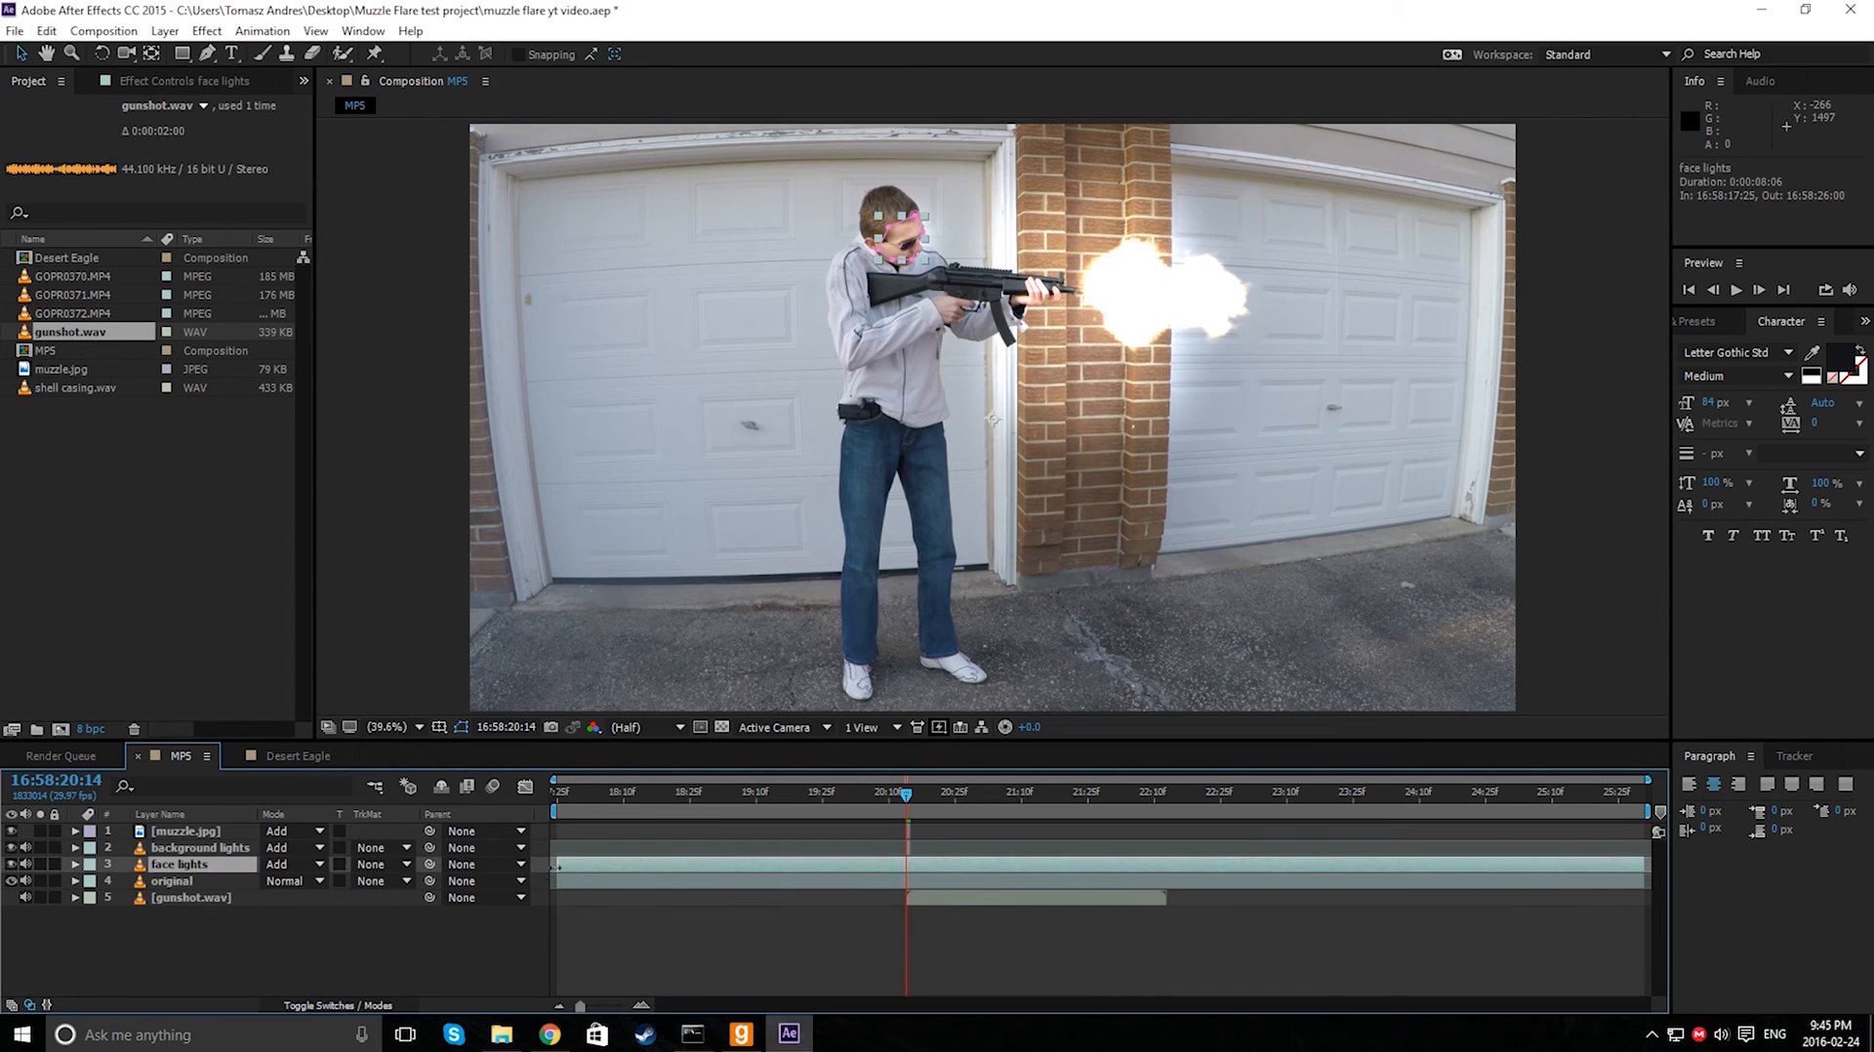
left_click_drag(563, 871, 908, 890)
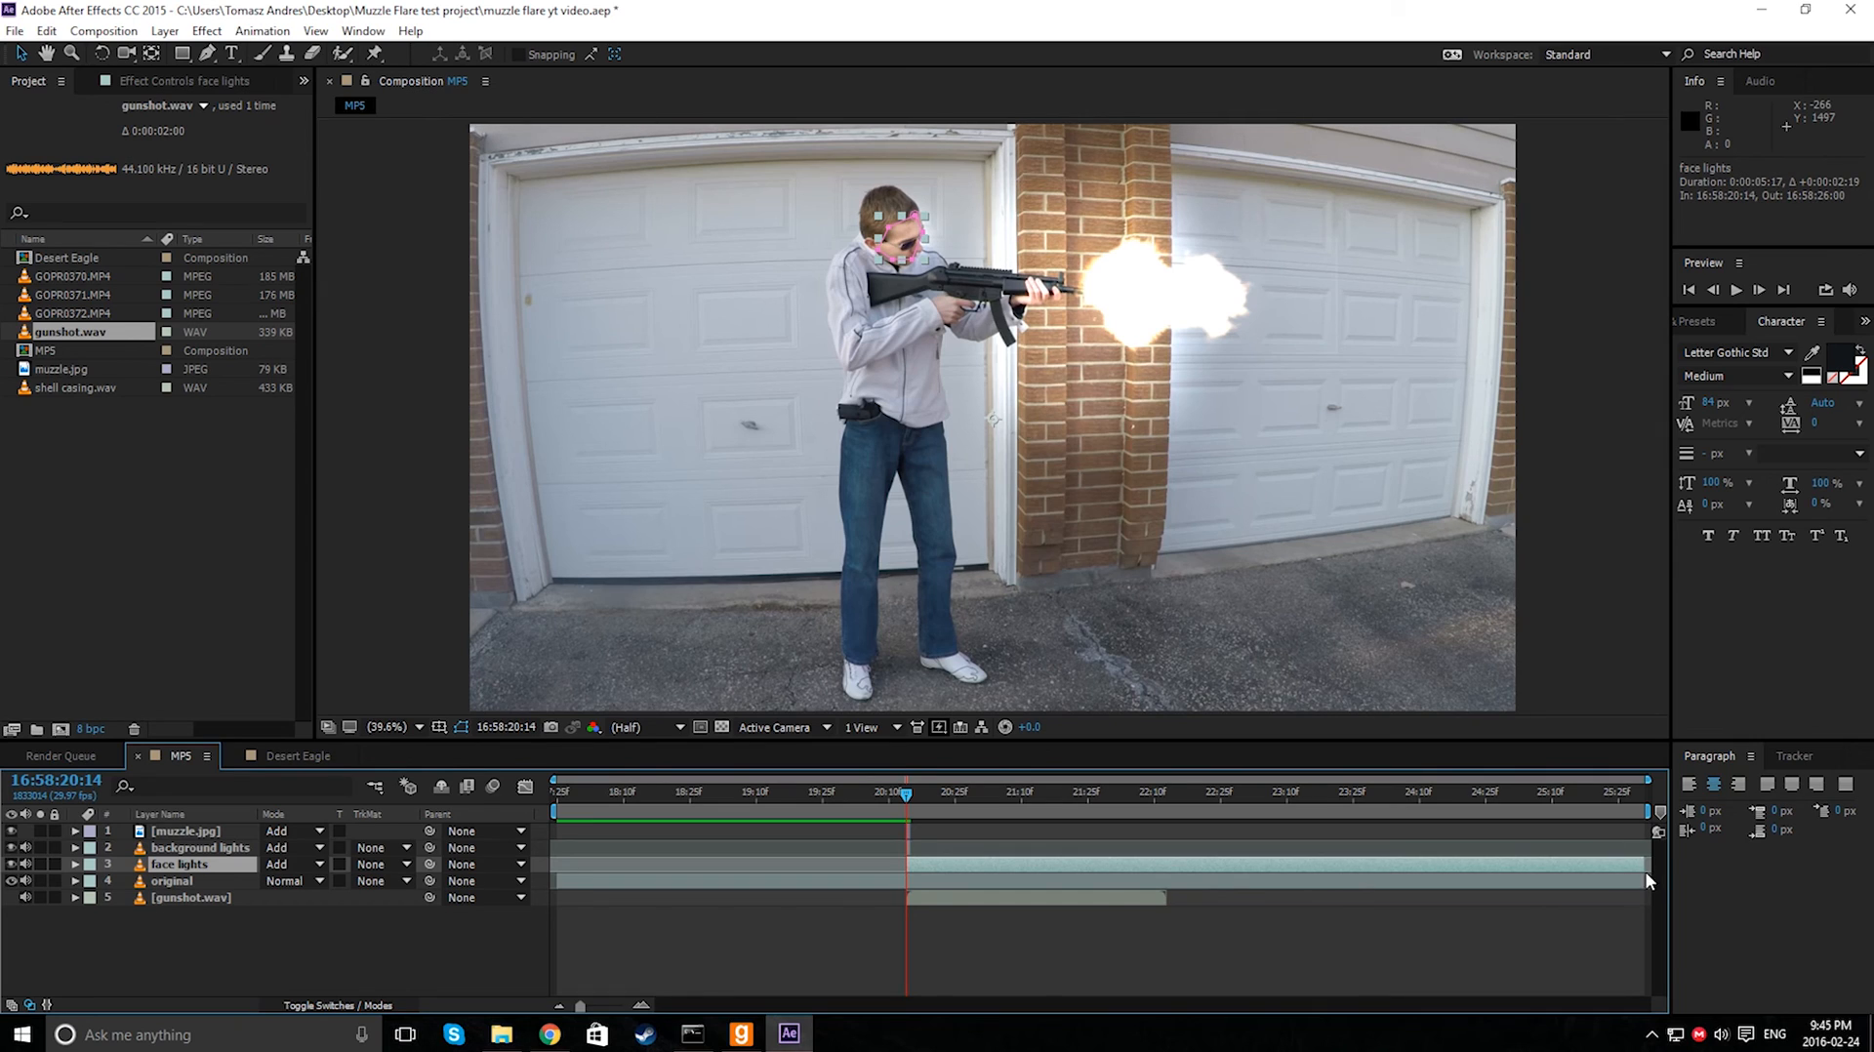
left_click_drag(1633, 868, 914, 882)
left_click(818, 929)
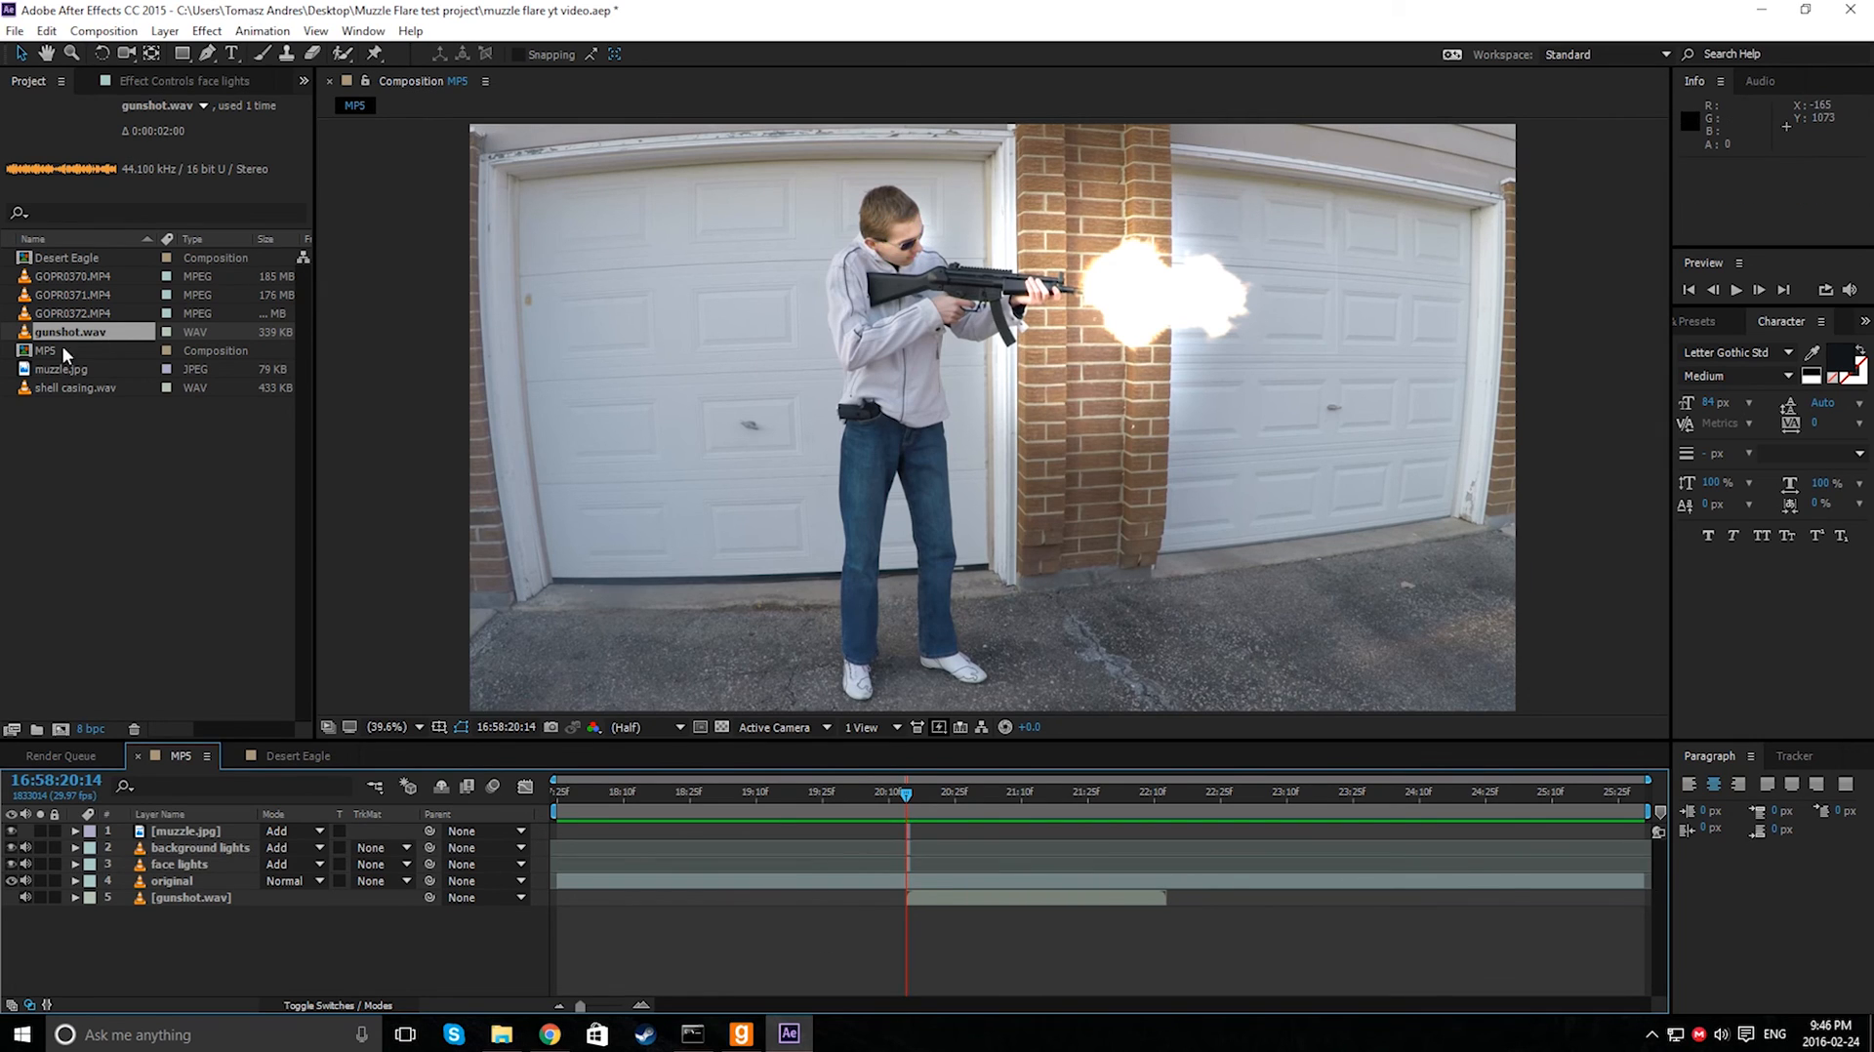
- Add the shell casing.wav sound to the MP5 composition, starting shortly after the gunshot
left_click(56, 388)
left_click_drag(56, 391, 952, 929)
- Preview the MP5 composition around the shot to hear the gunshot and shell casing sounds together
left_click_drag(903, 796, 788, 798)
key("space")
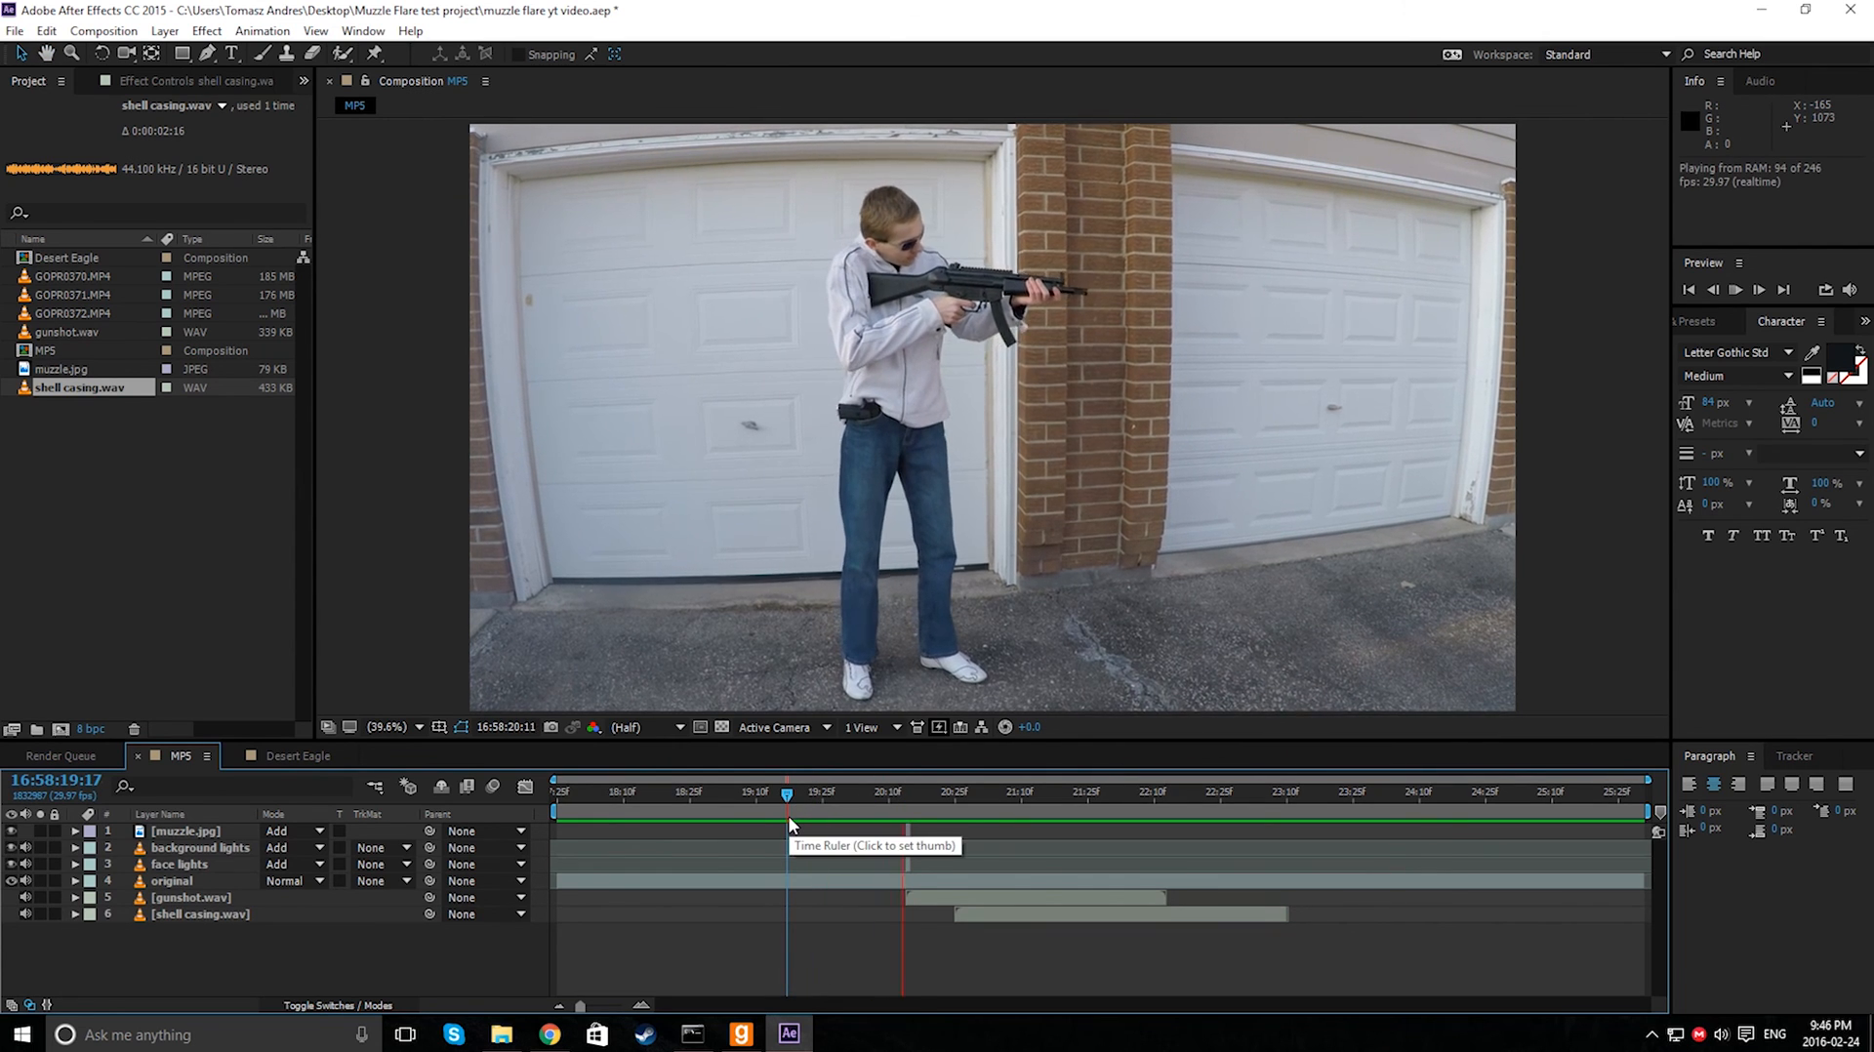
left_click(862, 799)
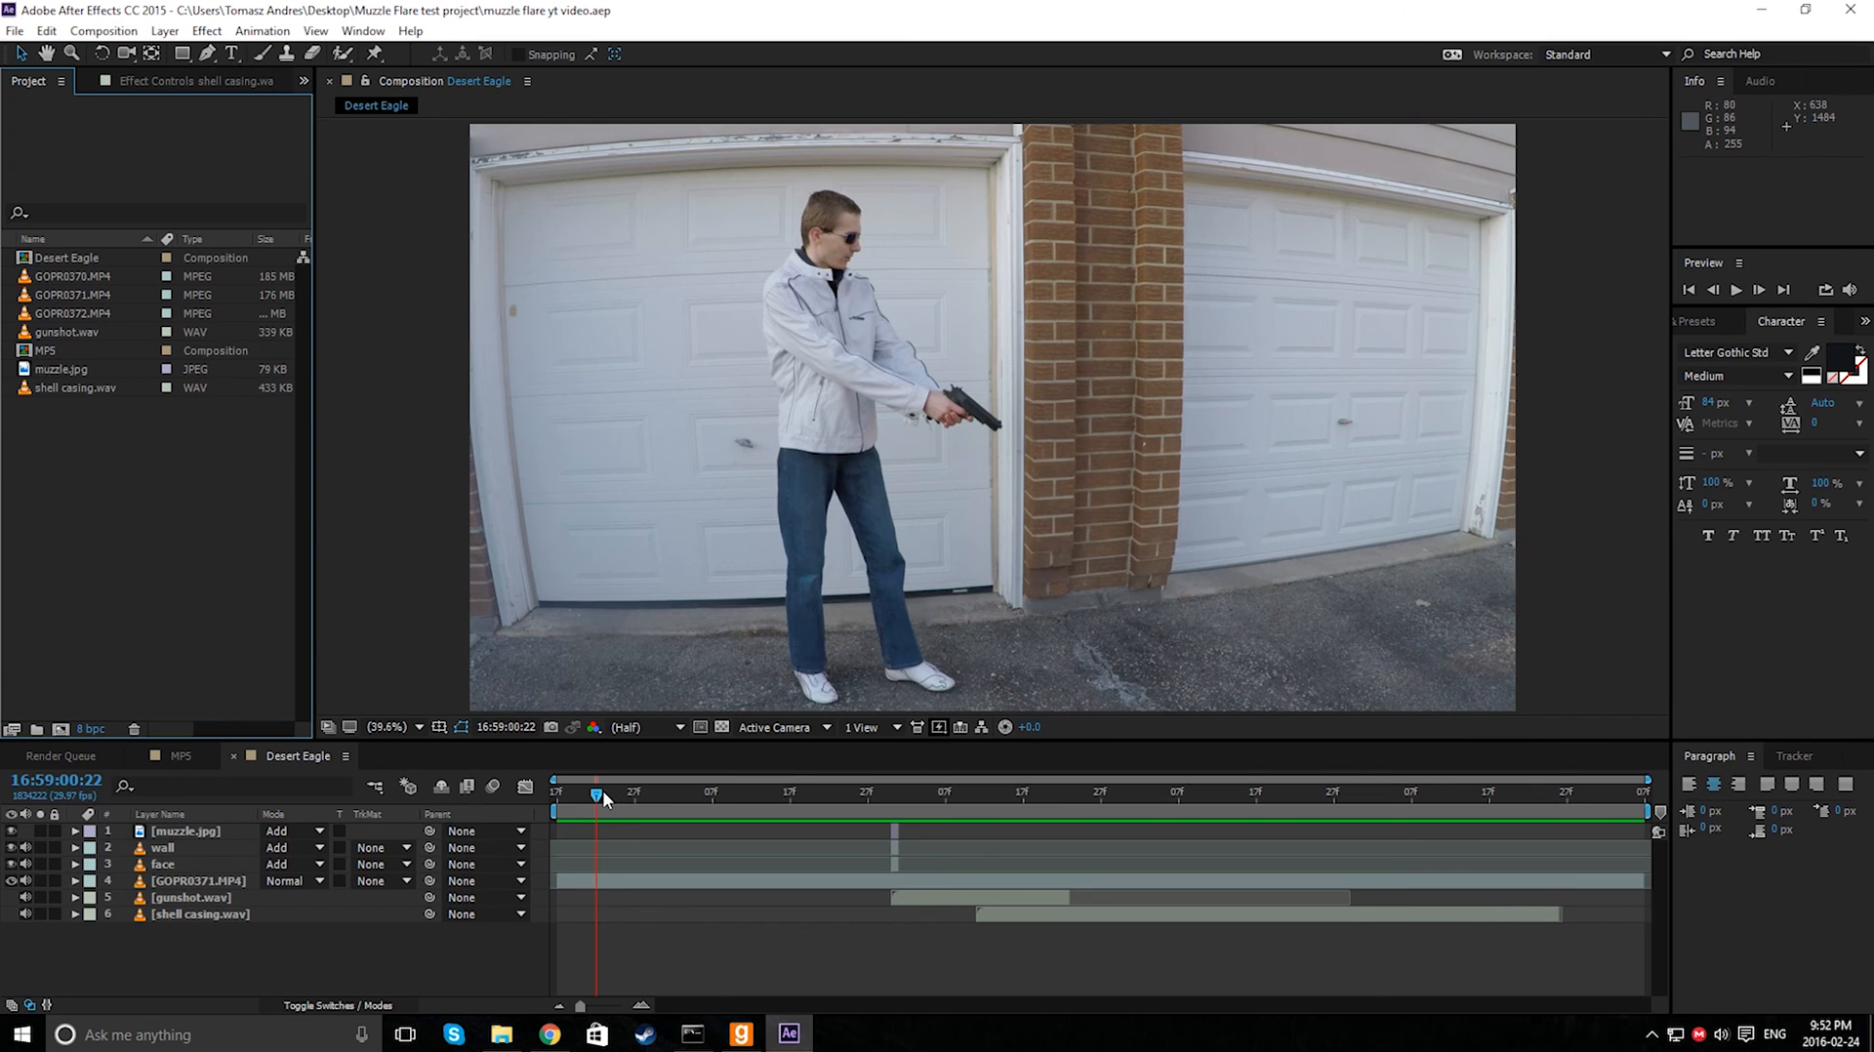
left_click_drag(602, 789, 888, 792)
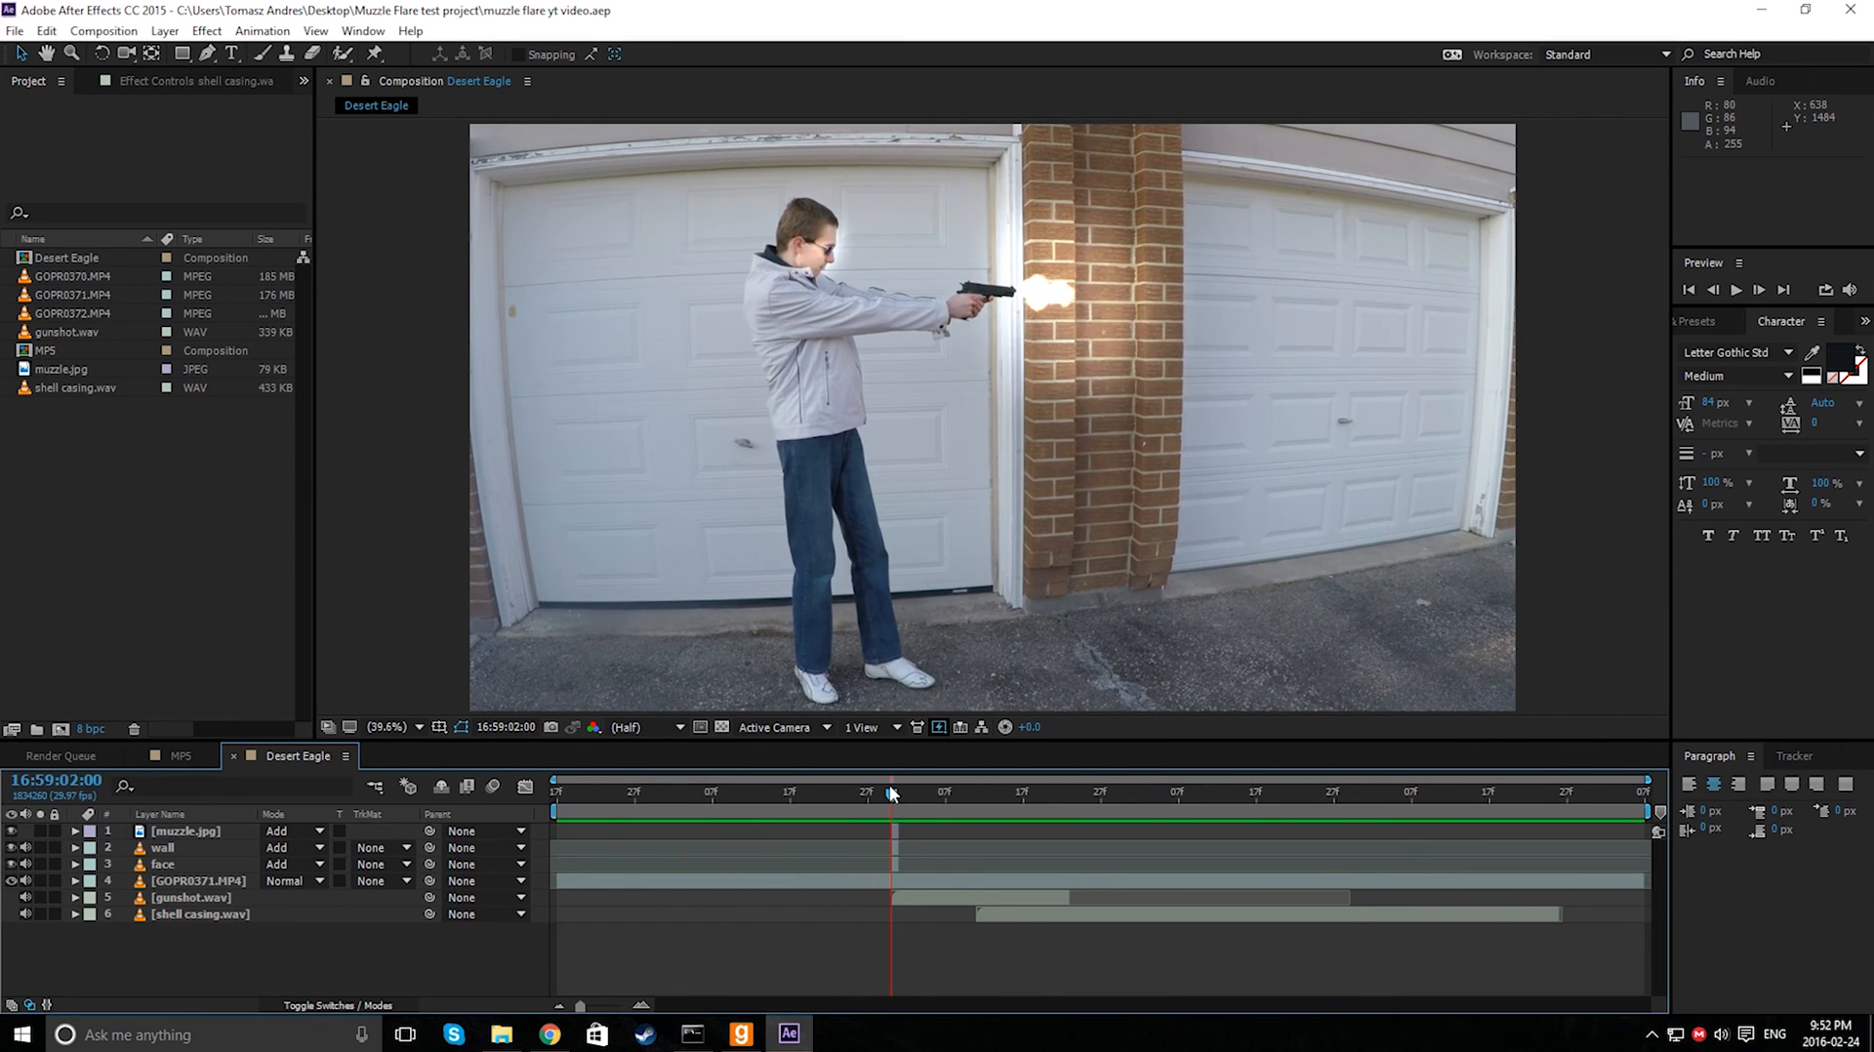
- Check the project folder in File Explorer, then return the Desert Eagle composition's playhead to its start
left_click(499, 1039)
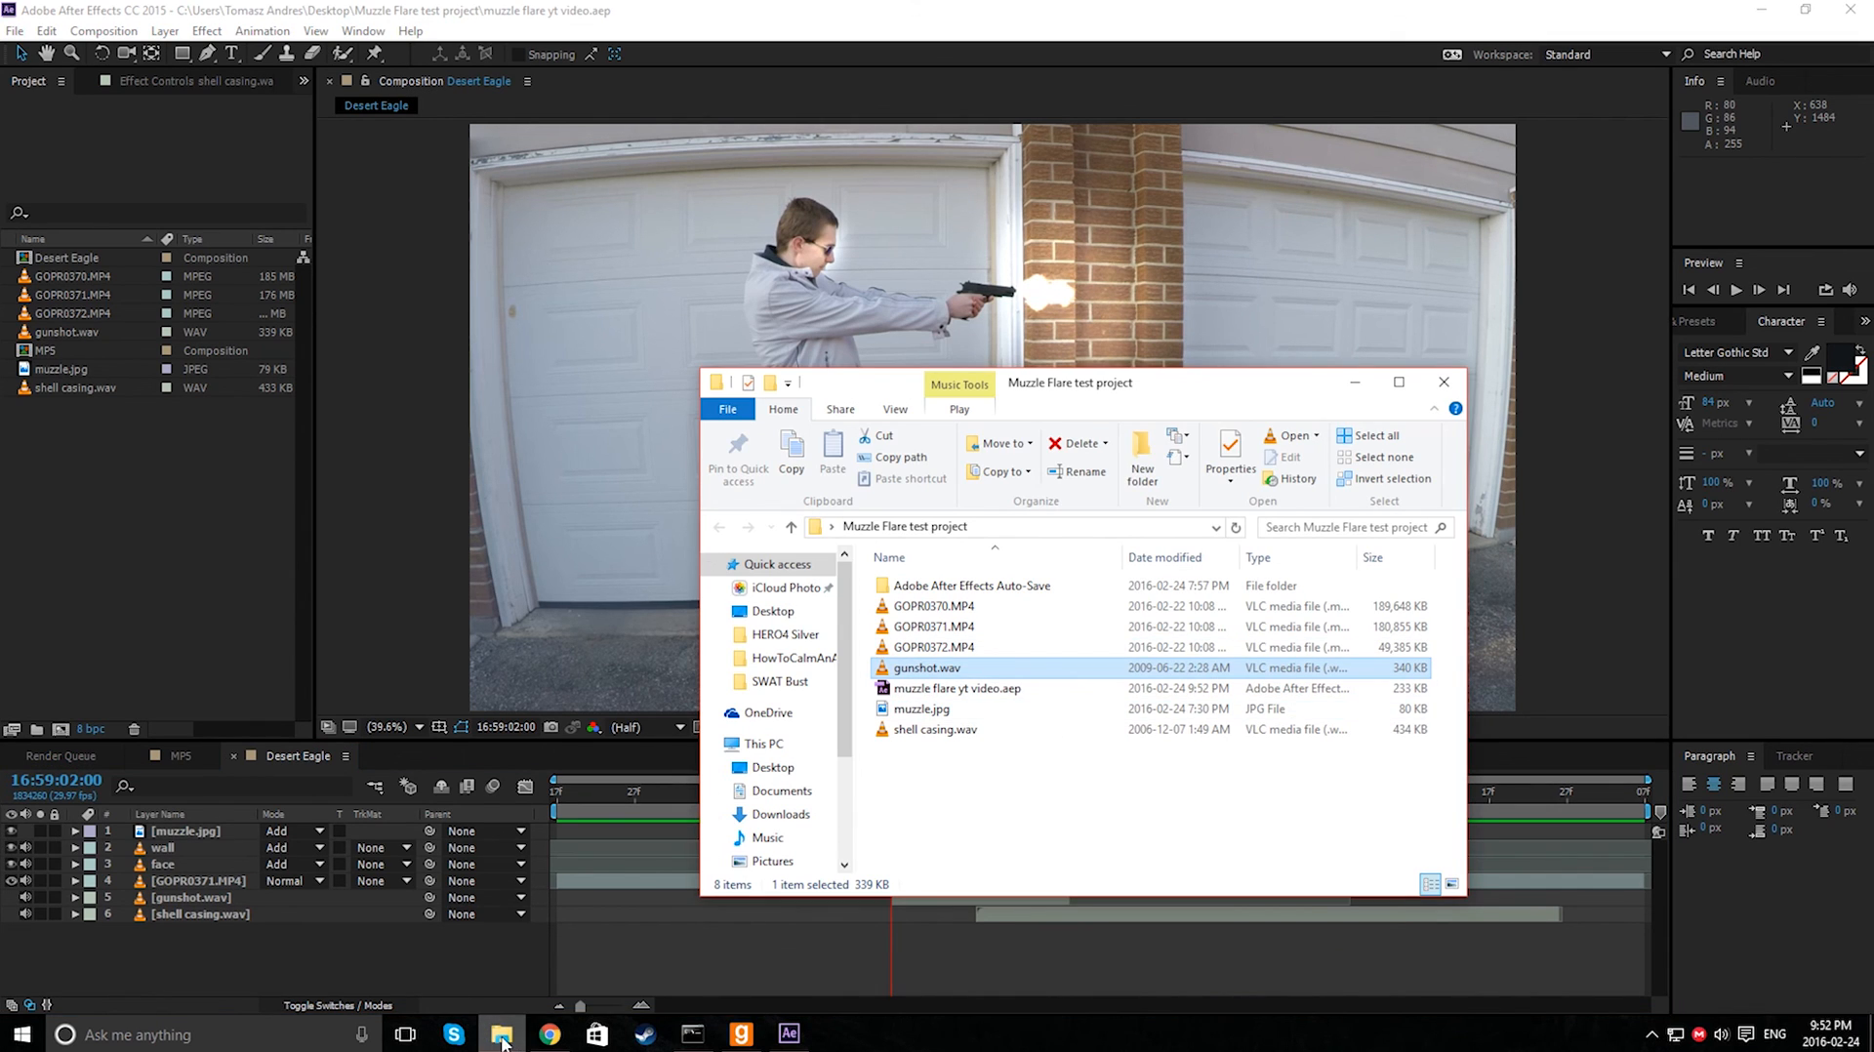
left_click(499, 1039)
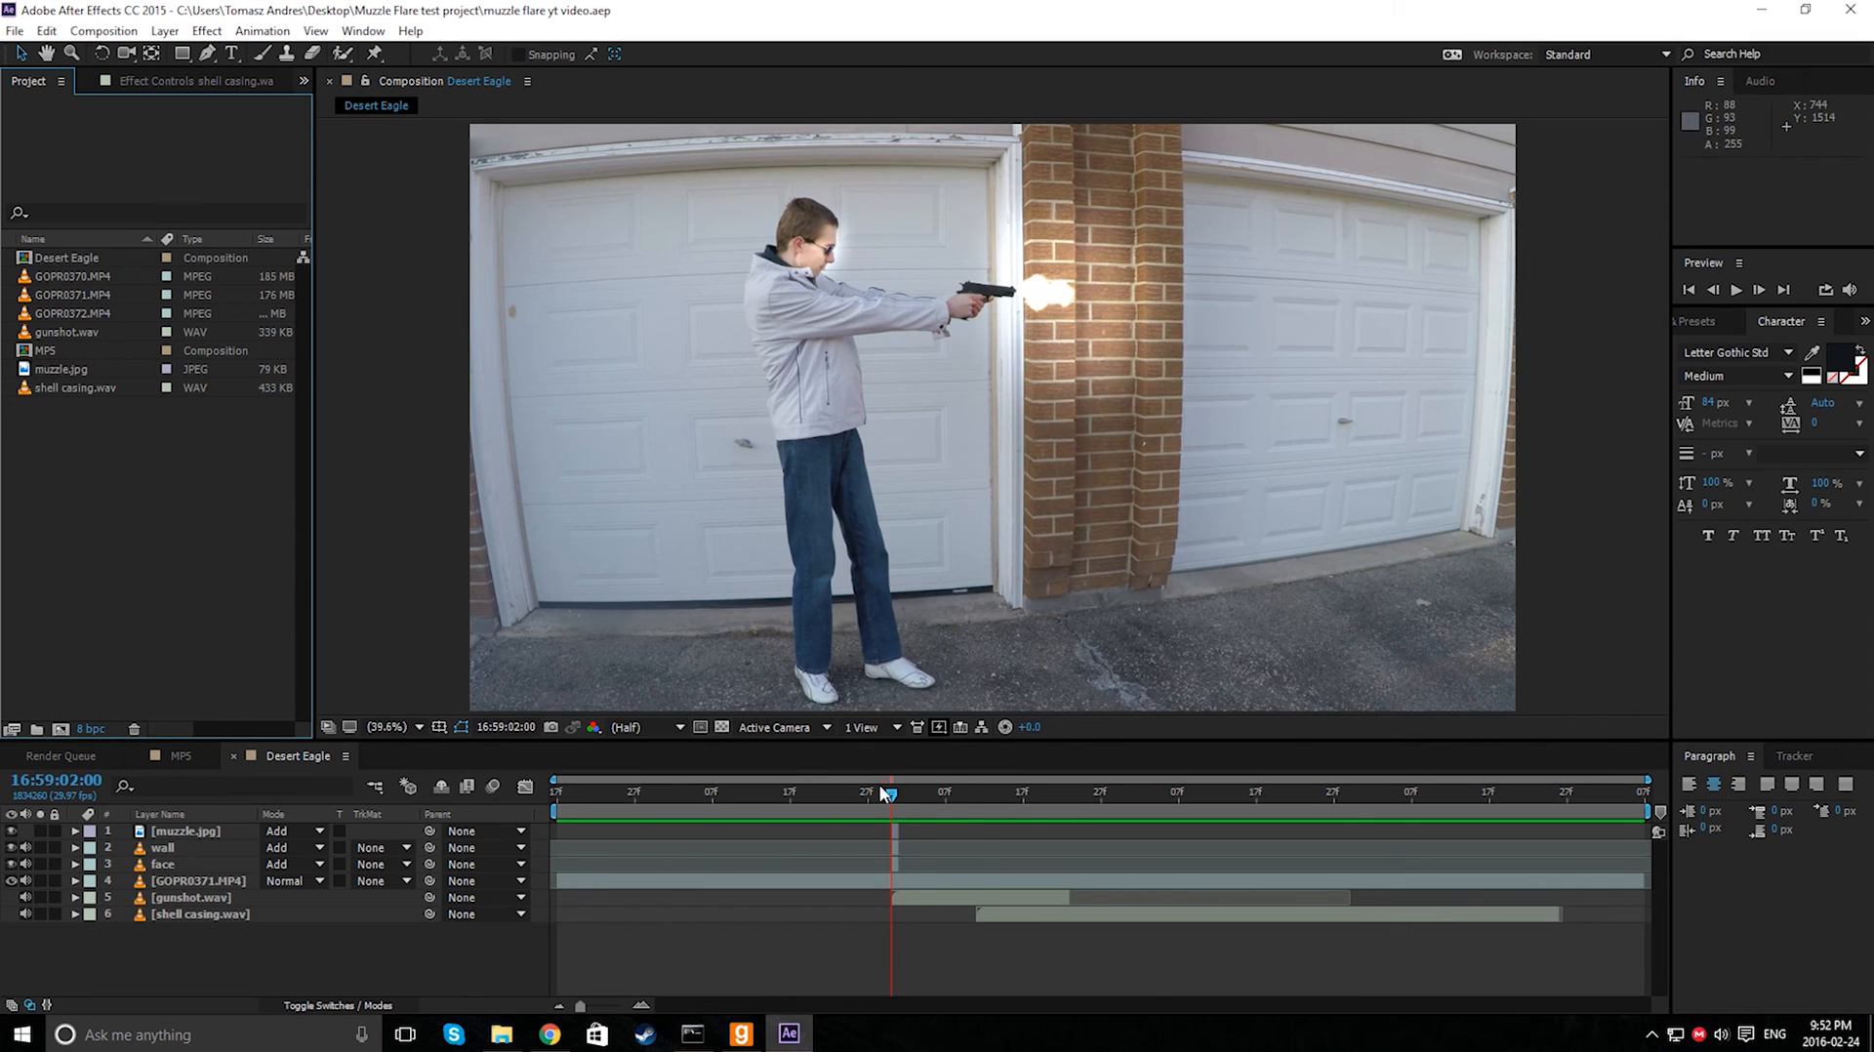
left_click_drag(891, 794, 554, 797)
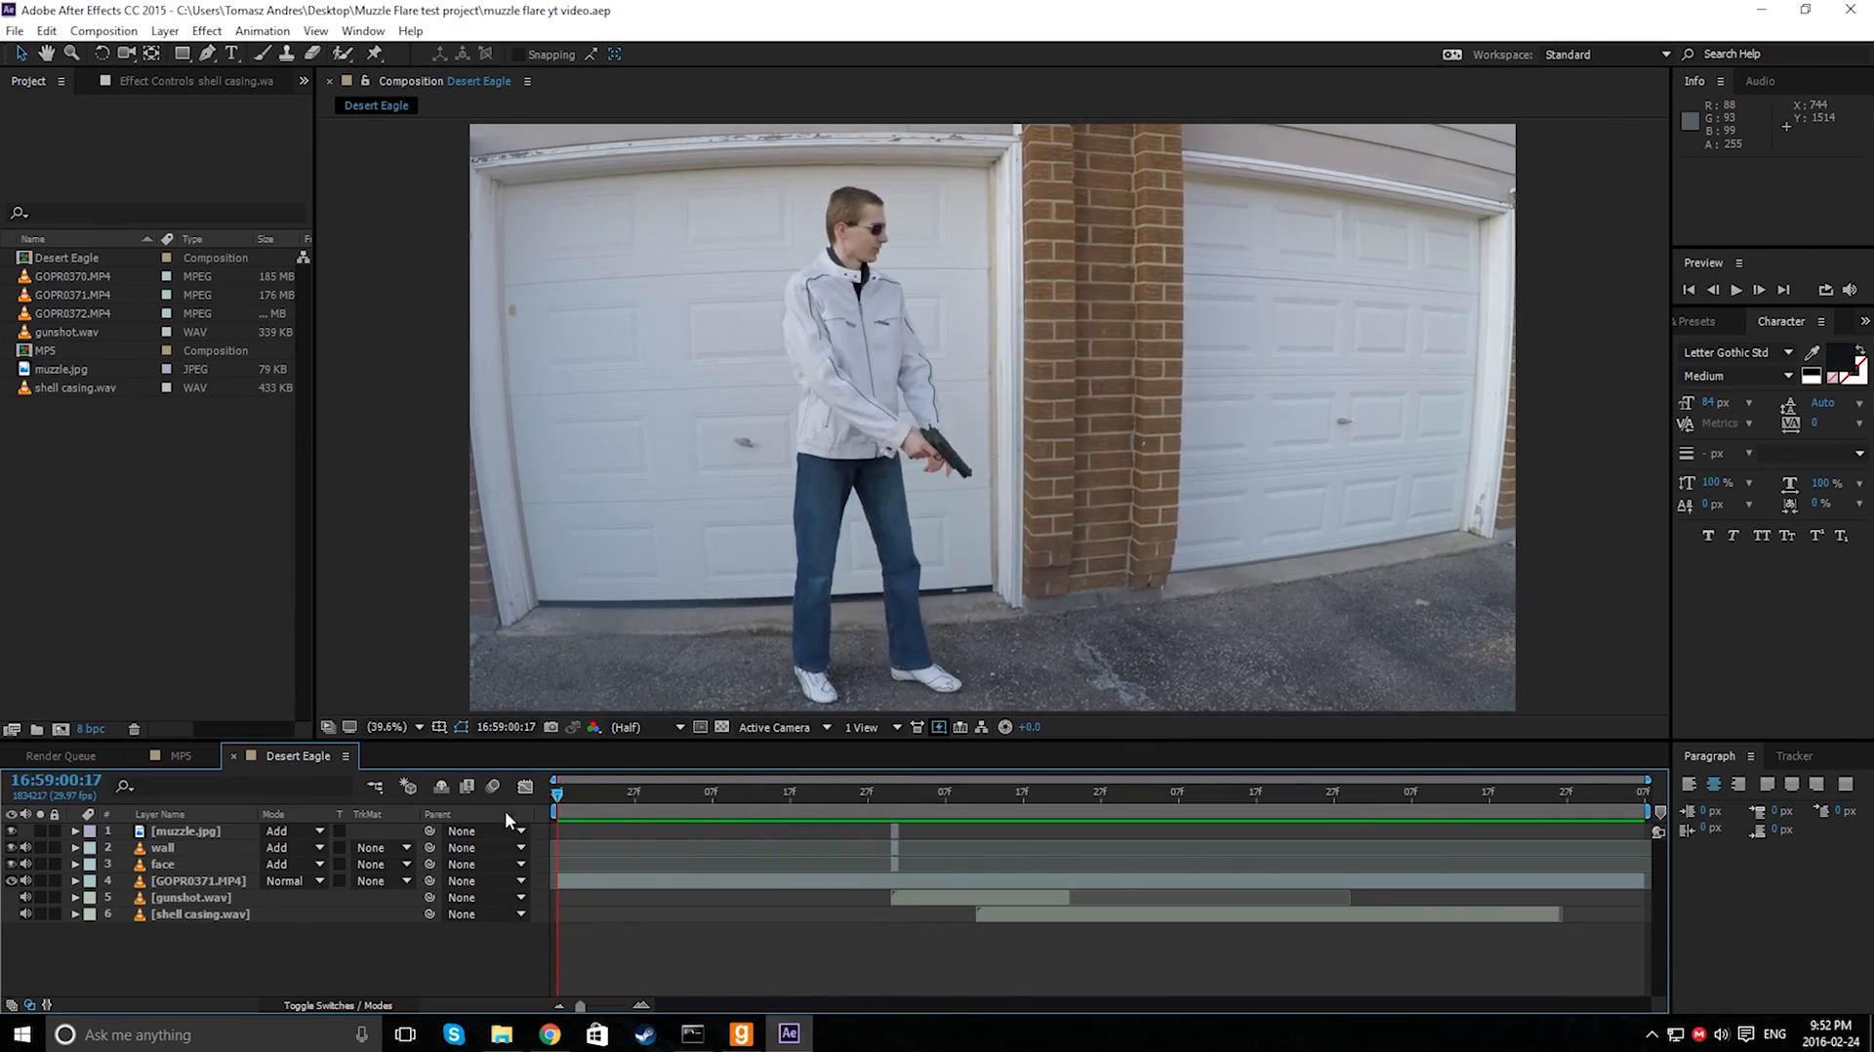